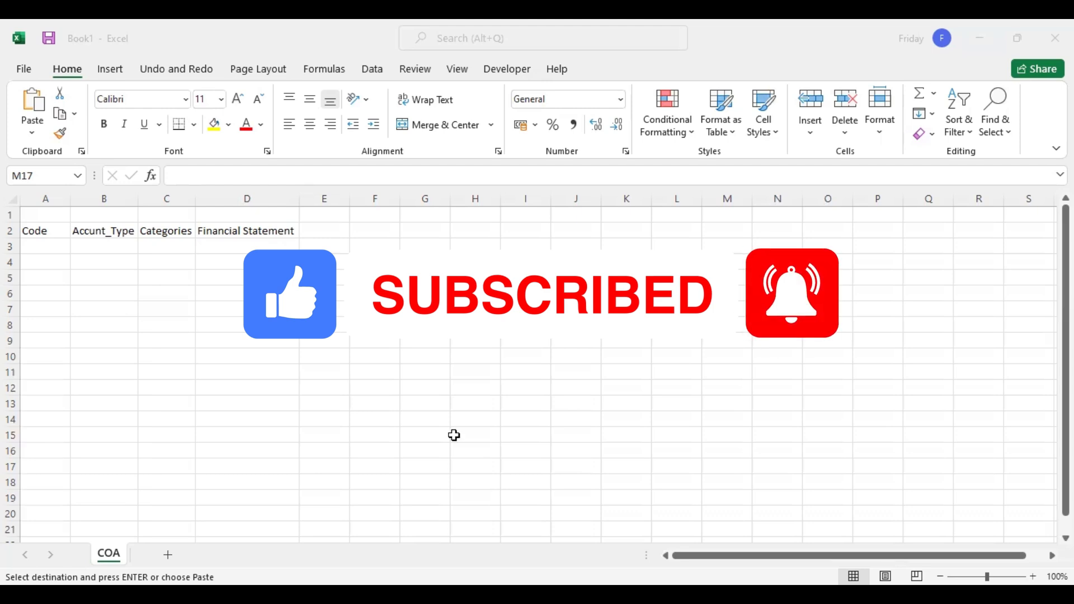
Step: Copy the chart of accounts entries from the other workbook into the COA sheet starting at A3, and widen the columns to fit
{"action": "left_click", "coordinate": [279, 278]}
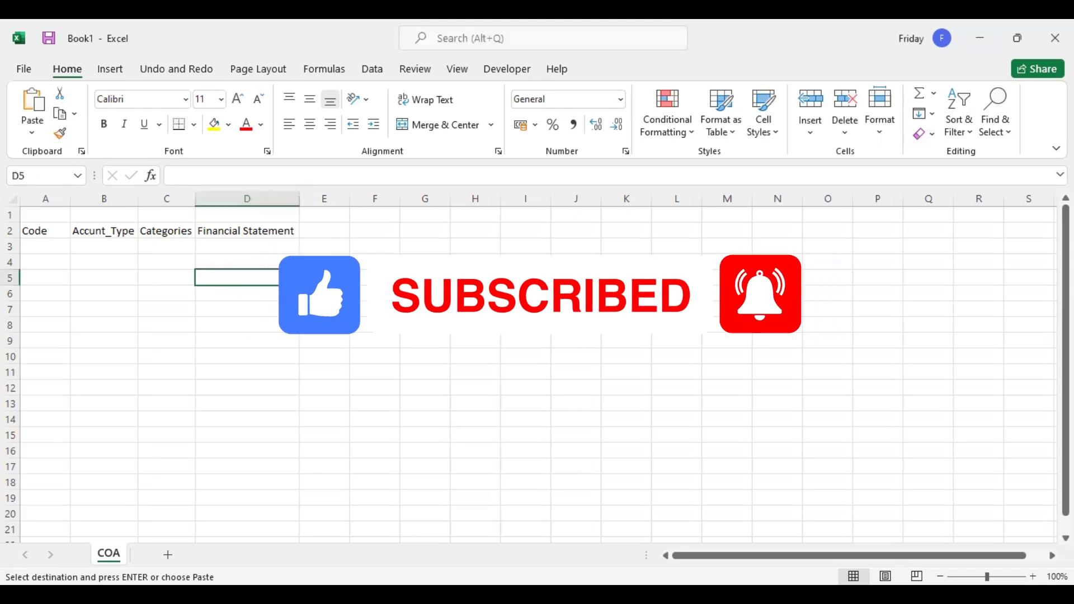
{"action": "key", "text": "alt+Tab"}
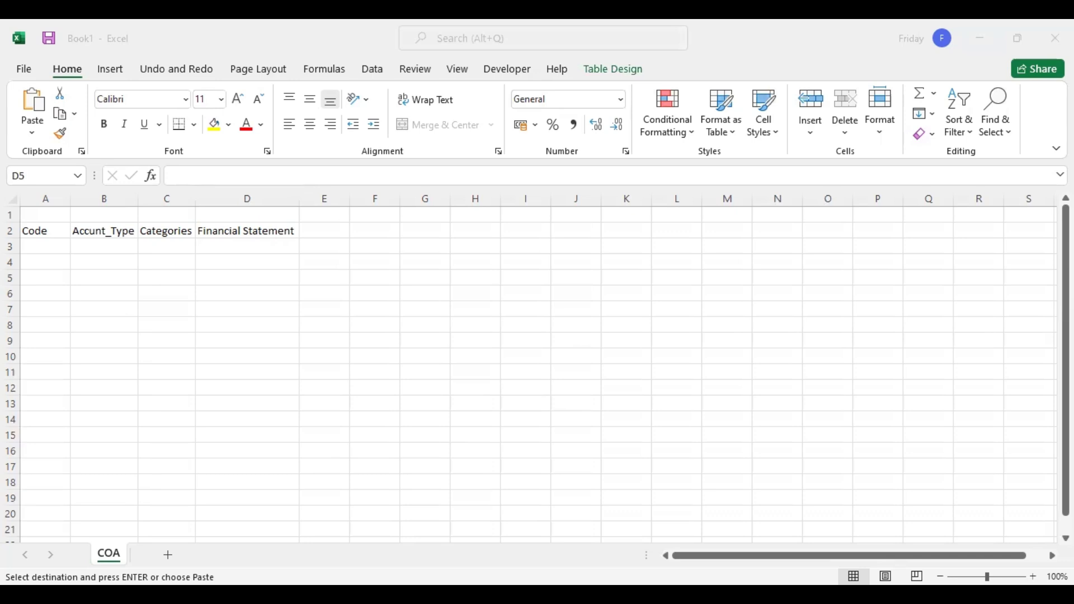
{"action": "key", "text": "Escape"}
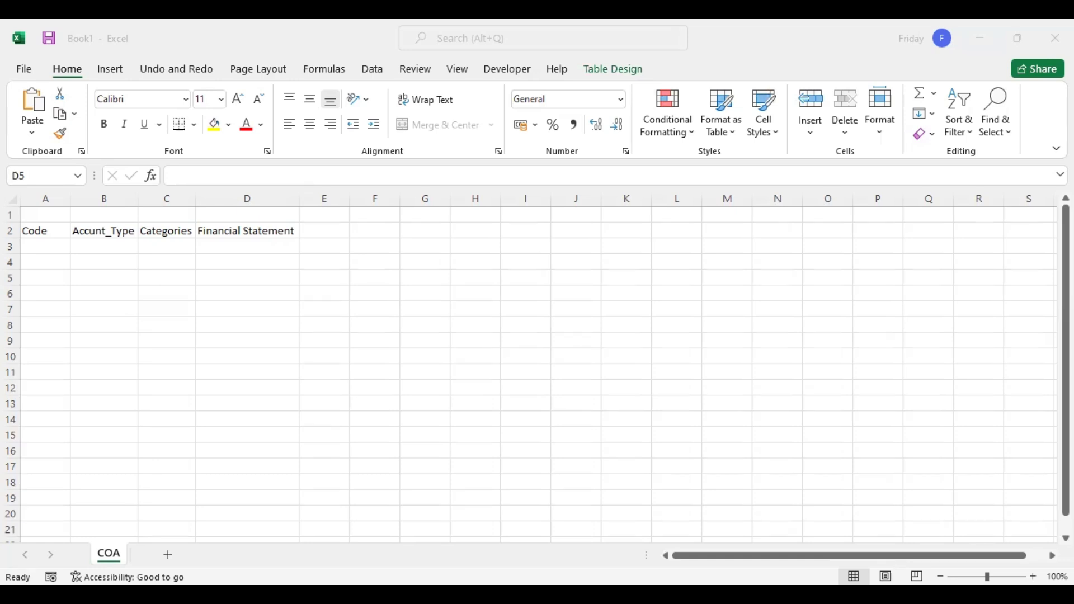
{"action": "key", "text": "ctrl+c"}
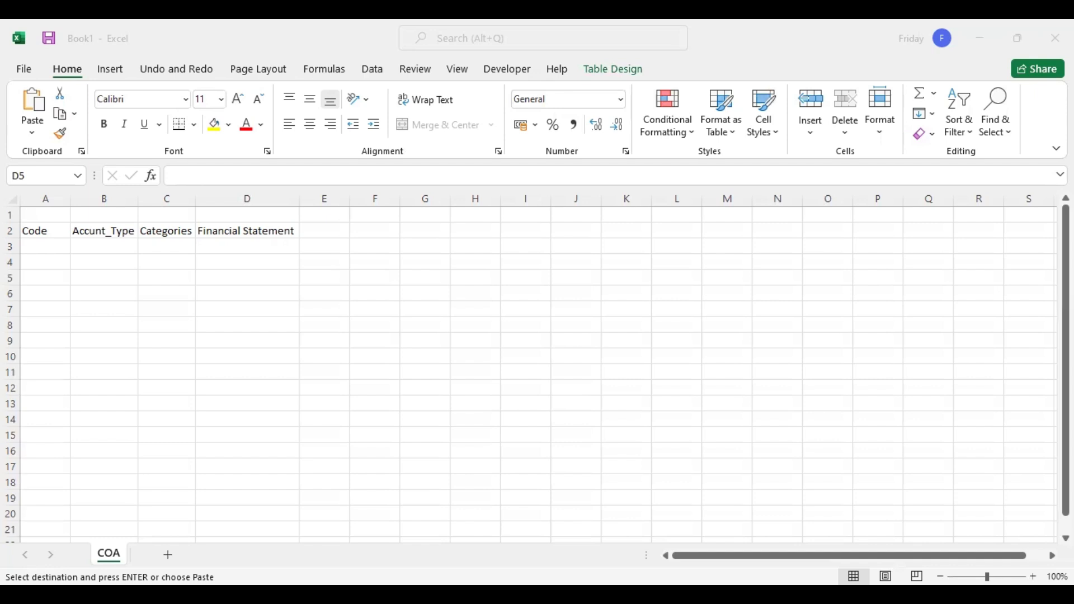
{"action": "left_click", "coordinate": [187, 248]}
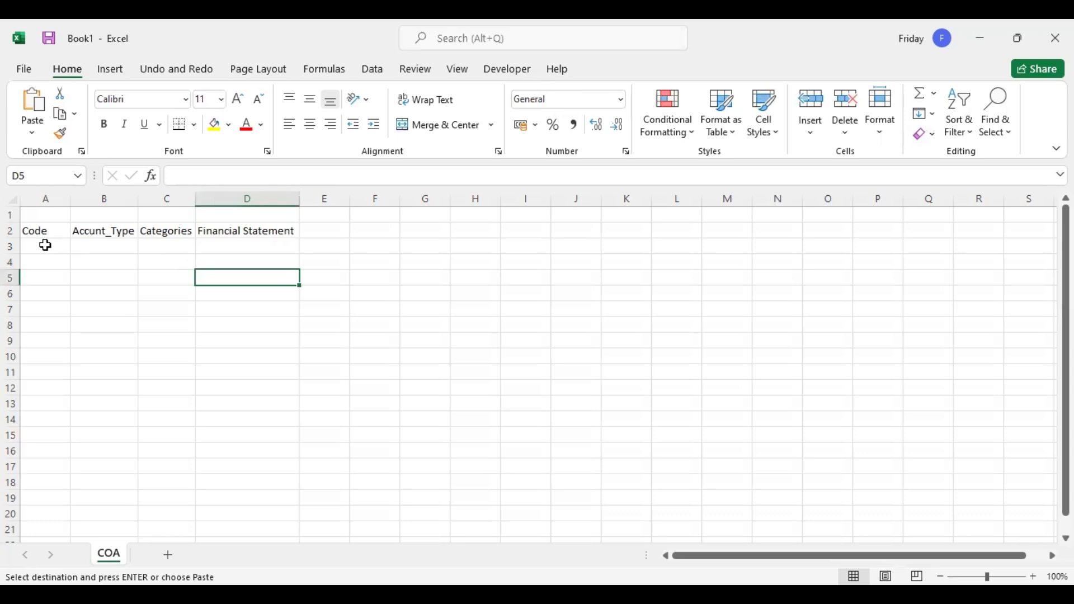
{"action": "left_click", "coordinate": [46, 246]}
{"action": "right_click", "coordinate": [45, 245]}
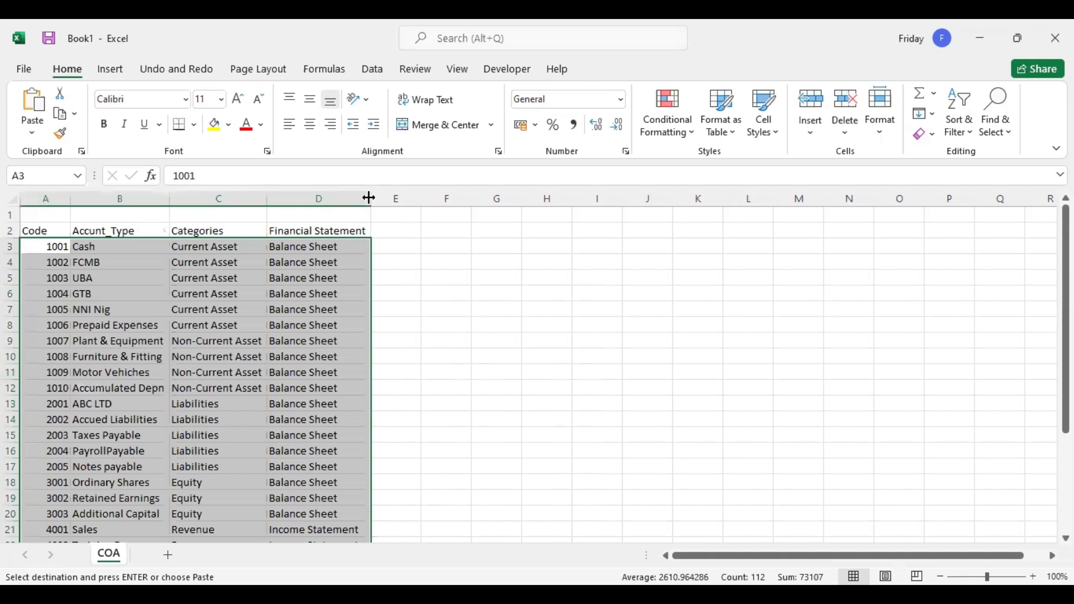
{"action": "left_click", "coordinate": [249, 313]}
{"action": "key", "text": "Down"}
{"action": "key", "text": "Down"}
{"action": "key", "text": "Down"}
{"action": "key", "text": "Down"}
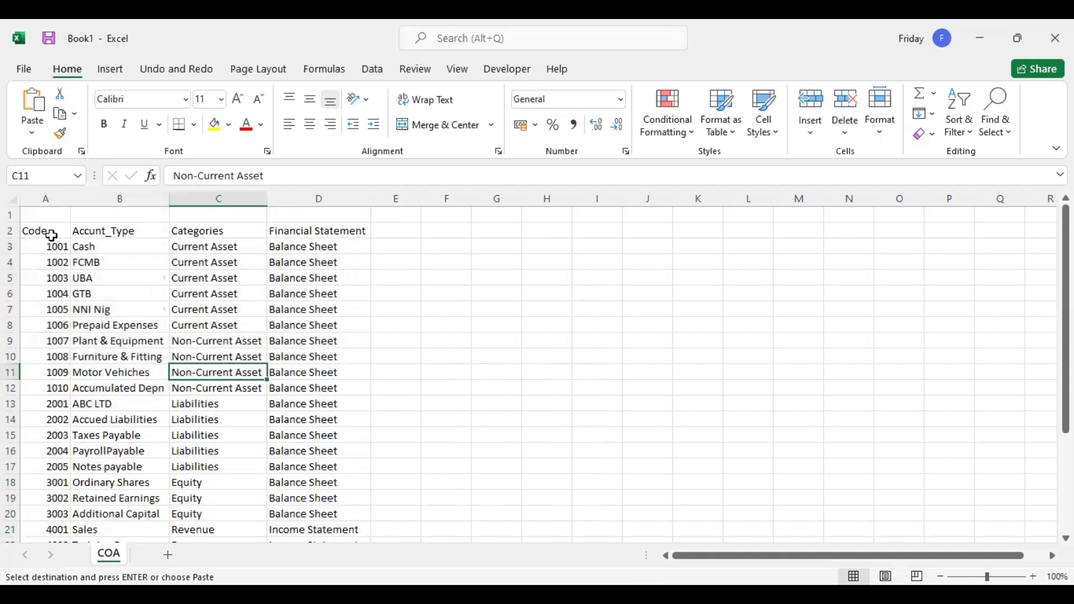
Step: Format the chart of accounts range A2:D30 as a table with headers, using the light grey banded style
{"action": "left_click", "coordinate": [52, 234]}
{"action": "left_click_drag", "start_coordinate": [147, 237], "coordinate": [288, 487]}
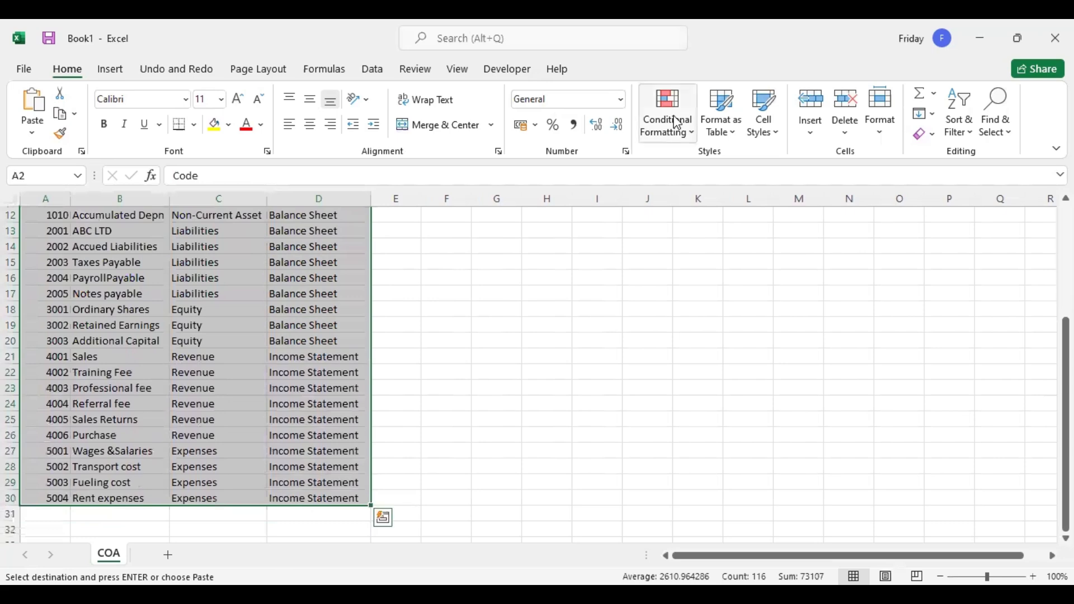
{"action": "left_click", "coordinate": [735, 132]}
{"action": "left_click", "coordinate": [707, 193]}
{"action": "left_click", "coordinate": [567, 330]}
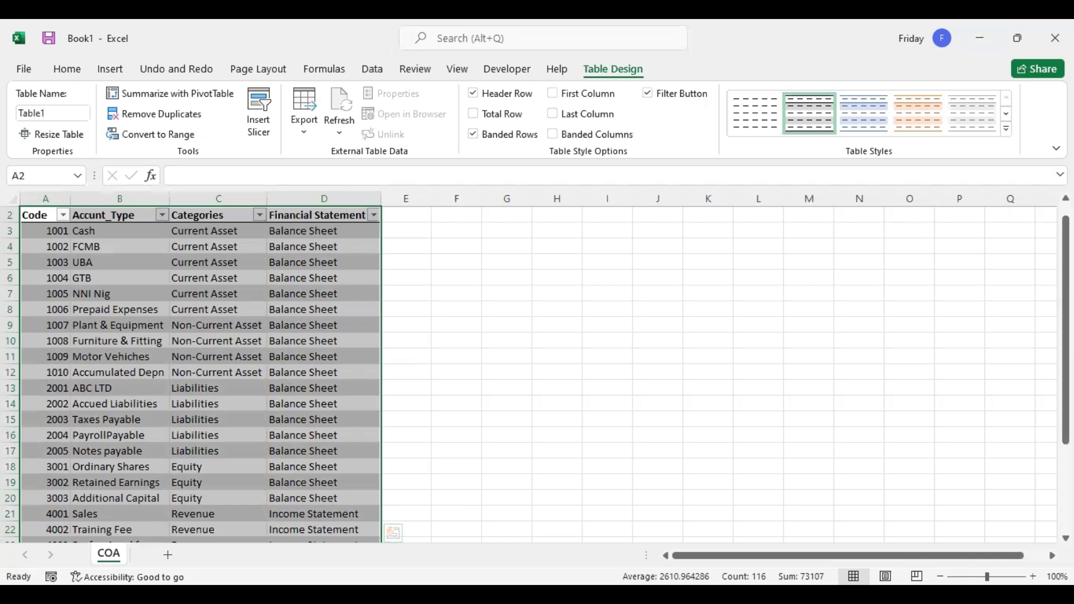
Step: Add a new worksheet after COA and name it Journal
{"action": "key", "text": "alt+Tab"}
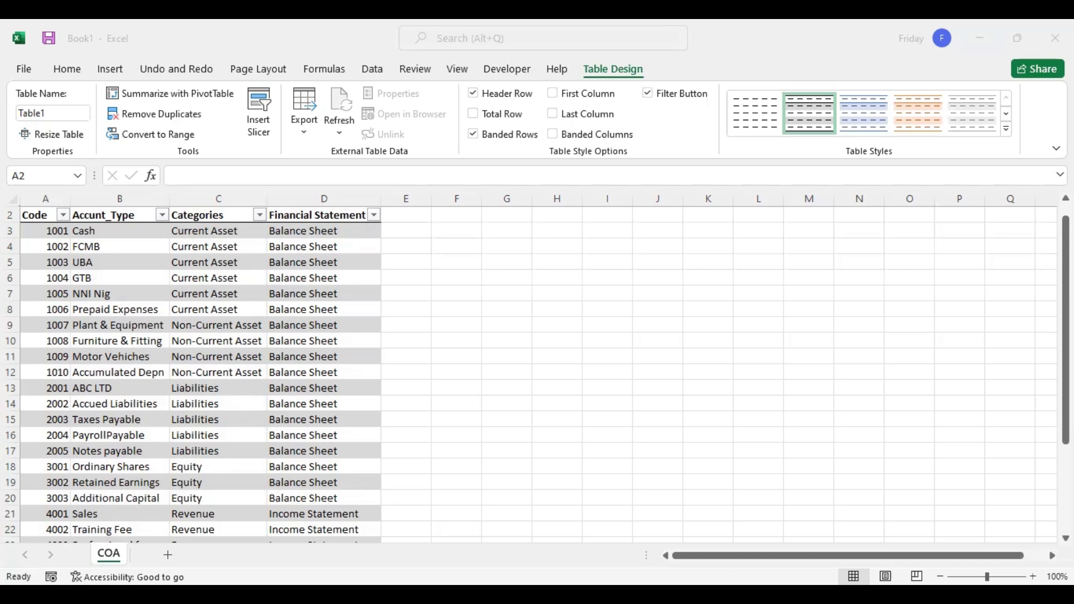
{"action": "left_click", "coordinate": [168, 554]}
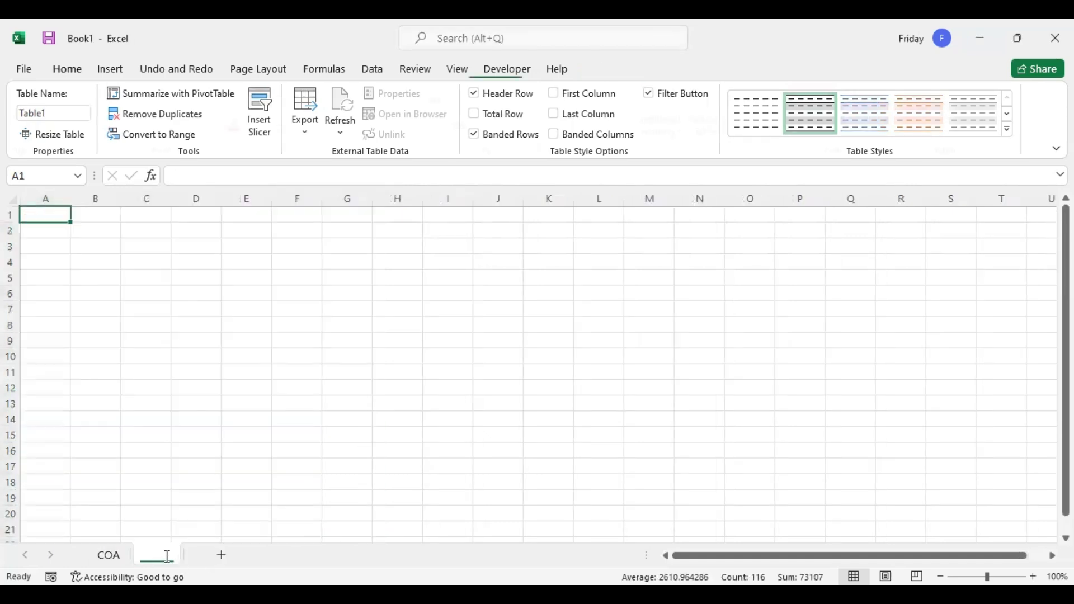
{"action": "double_click", "coordinate": [157, 554]}
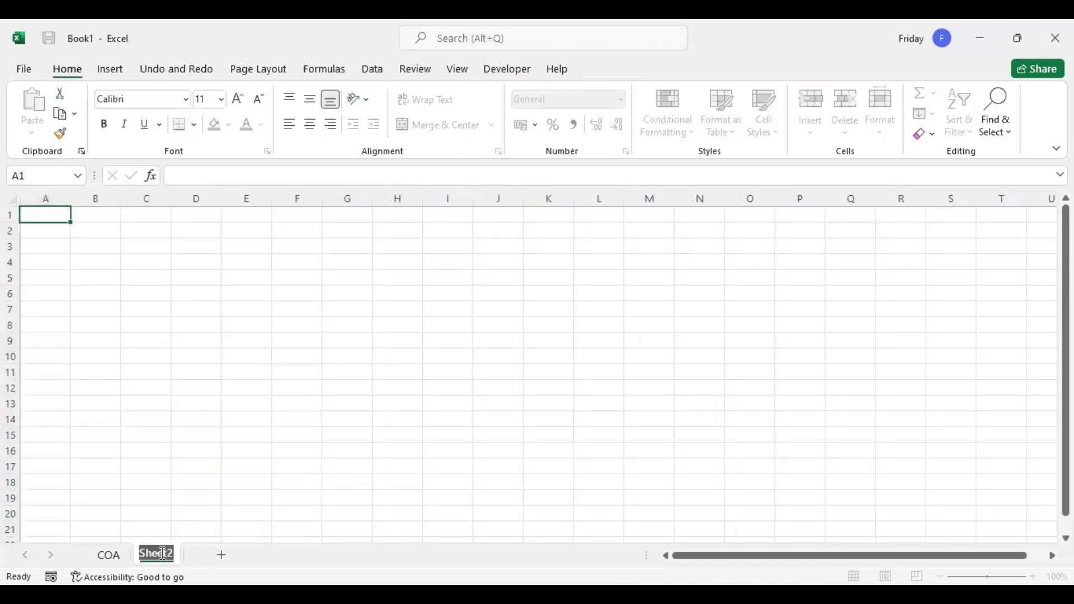
{"action": "type", "text": "Jou"}
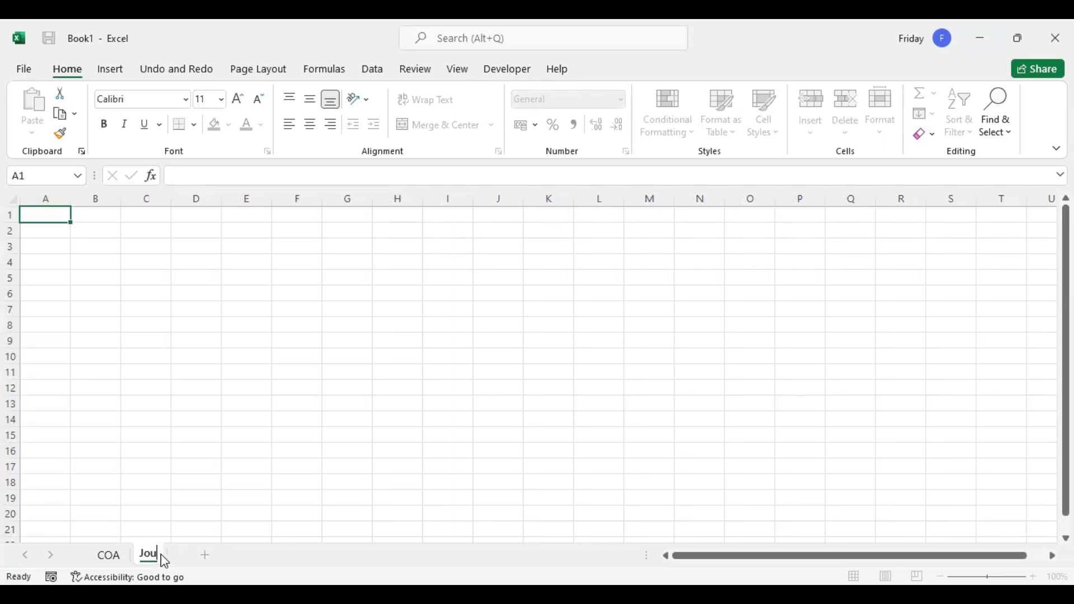
{"action": "type", "text": "rnal"}
{"action": "key", "text": "Return"}
{"action": "left_click", "coordinate": [184, 534]}
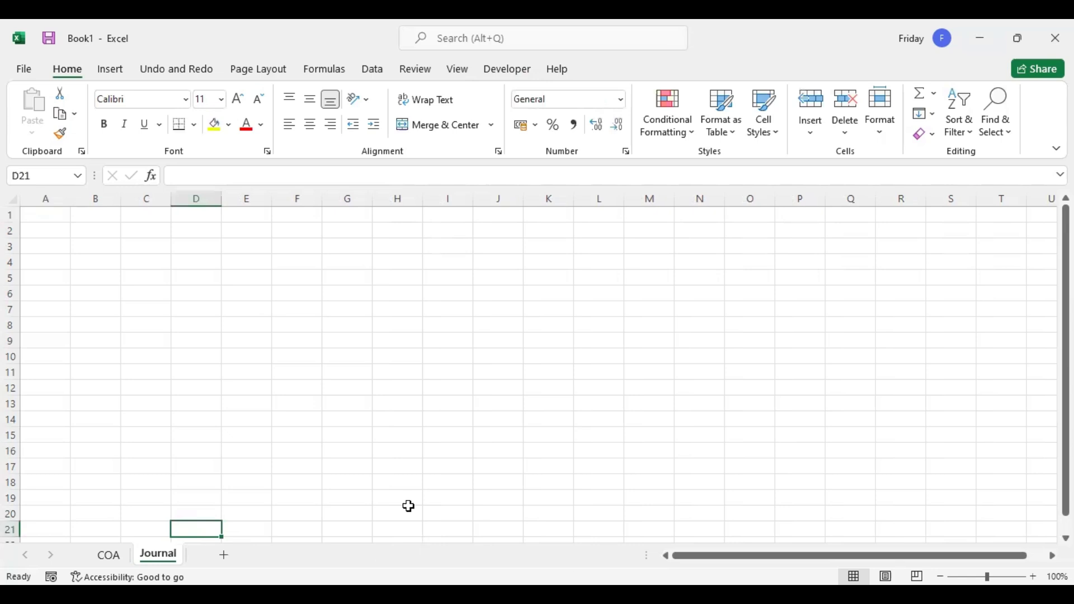
Step: Copy the headings Date, Accounts, DR, Cr and Description from the other workbook into Journal row 2 from A2, and widen the columns
{"action": "key", "text": "alt+Tab"}
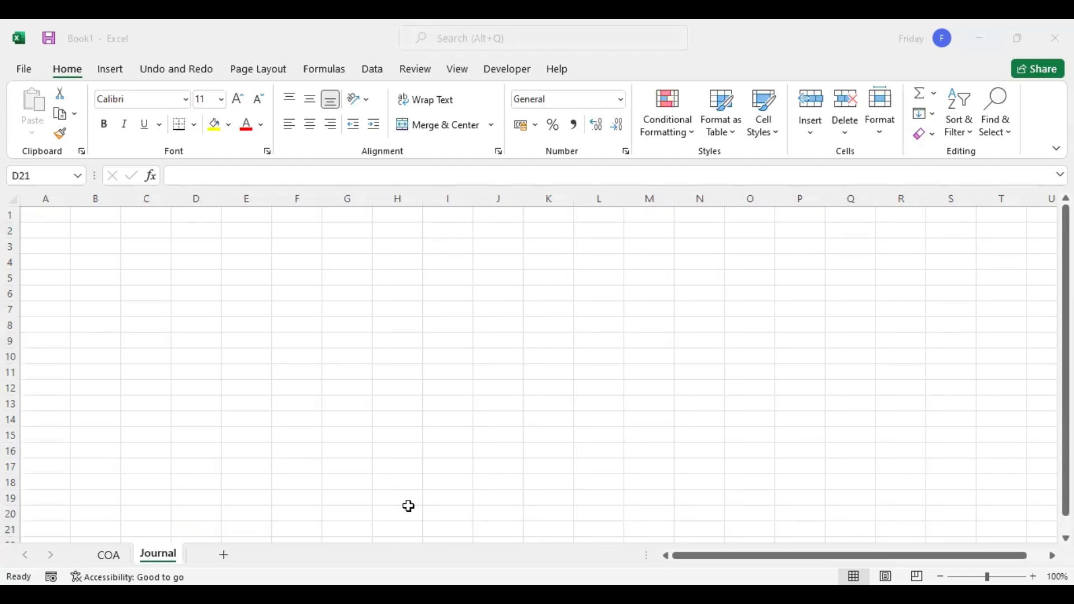
{"action": "key", "text": "ctrl+c"}
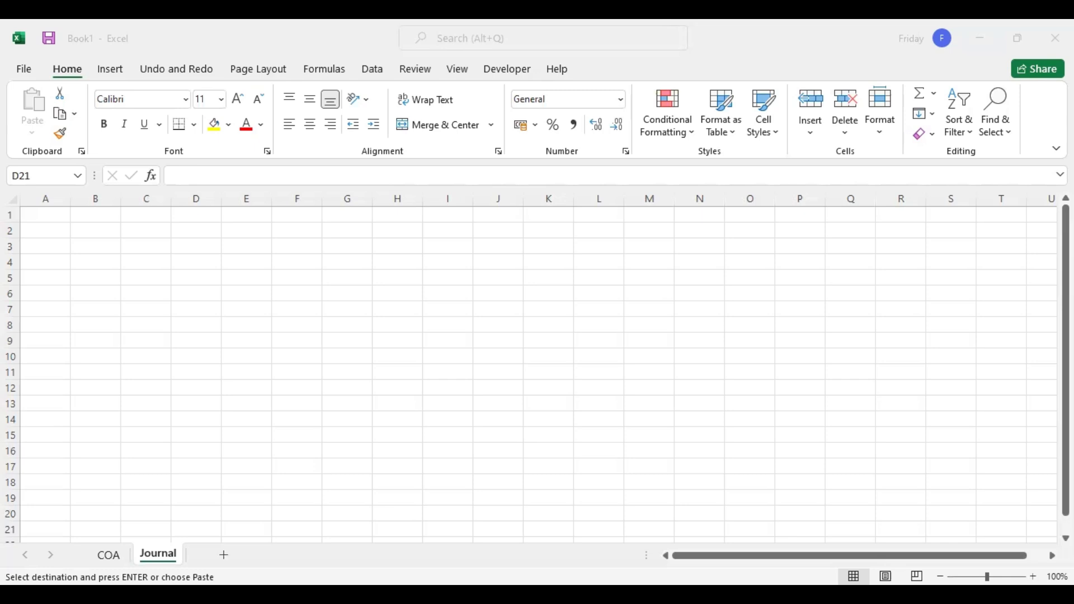
{"action": "right_click", "coordinate": [56, 229]}
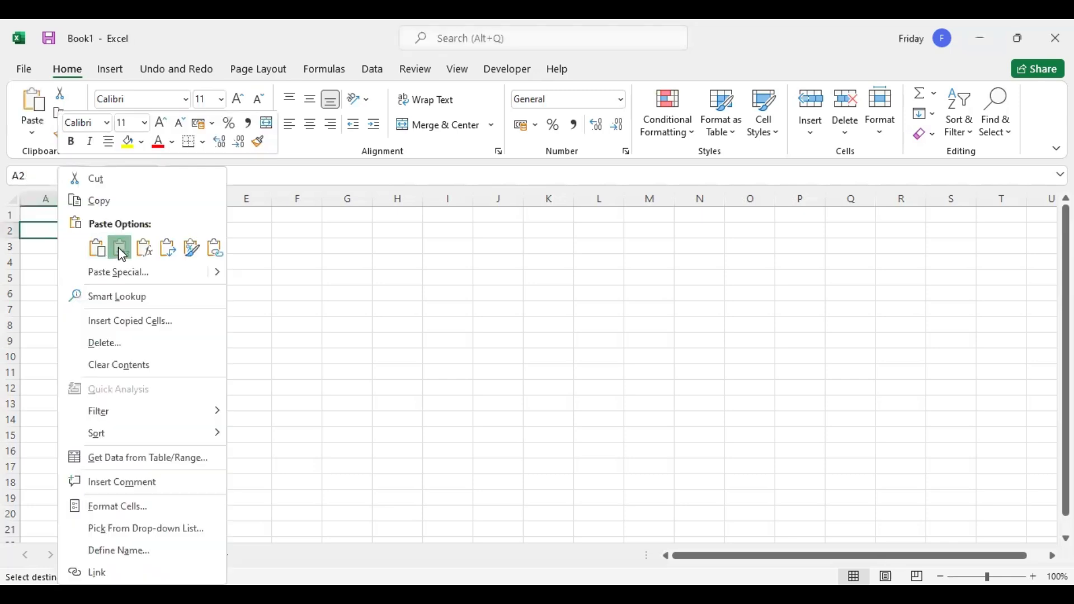
{"action": "left_click_drag", "start_coordinate": [120, 198], "coordinate": [243, 196]}
{"action": "left_click_drag", "start_coordinate": [340, 195], "coordinate": [405, 196]}
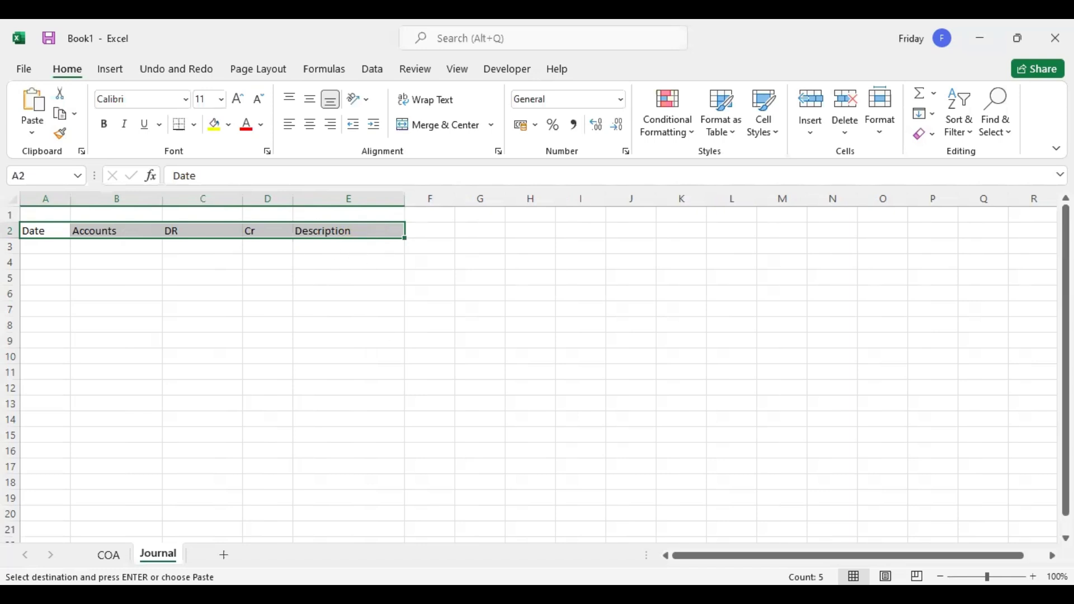
Step: Copy the Transaction text box from the other workbook, paste it at I2 of the Journal sheet, and adjust its height
{"action": "key", "text": "alt+Tab"}
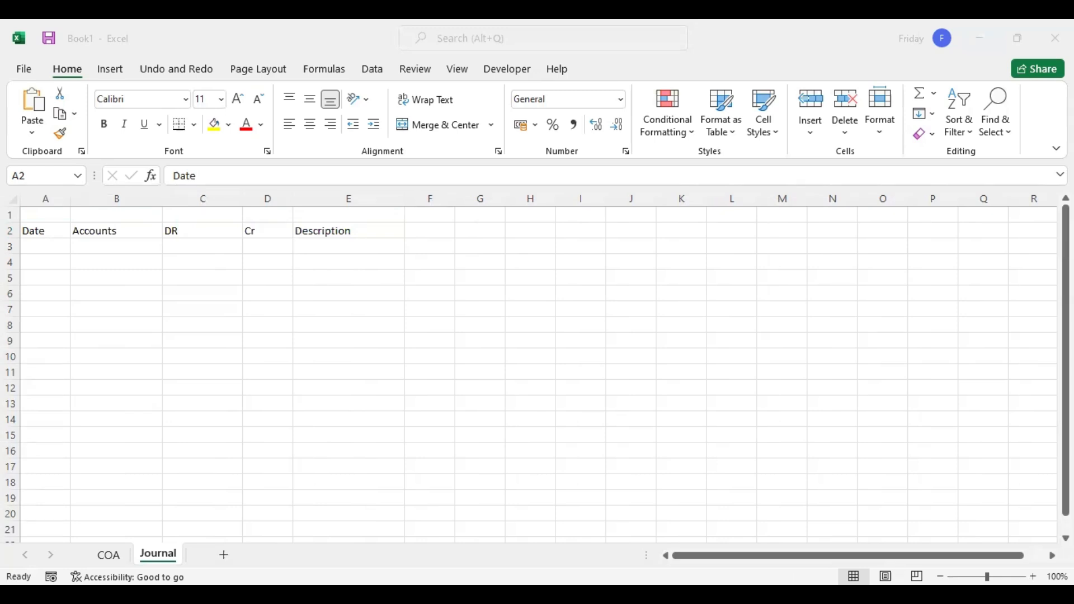
{"action": "left_click", "coordinate": [576, 226]}
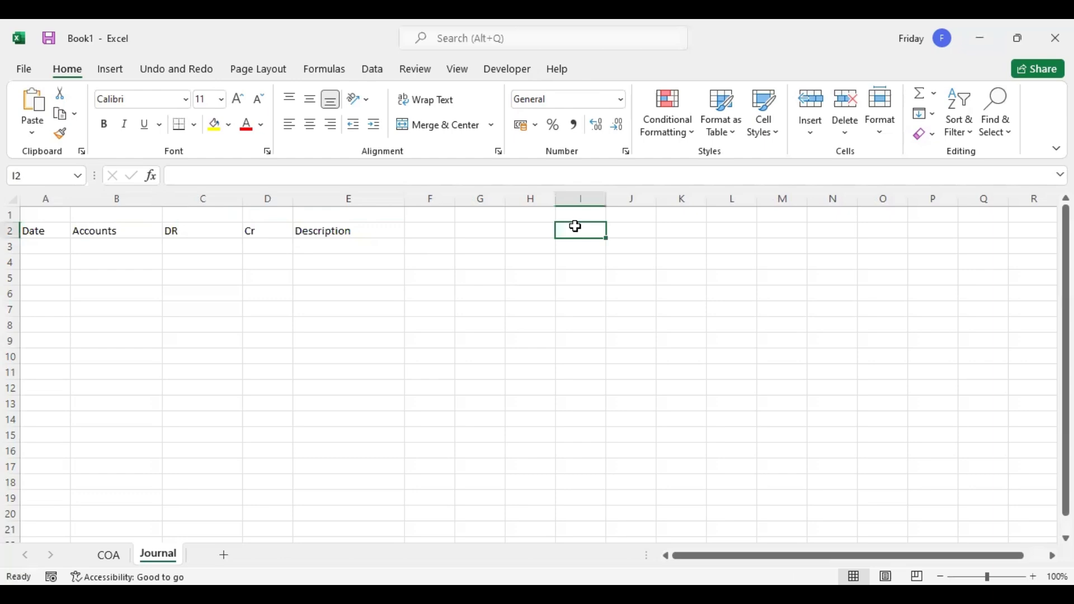
{"action": "right_click", "coordinate": [609, 253]}
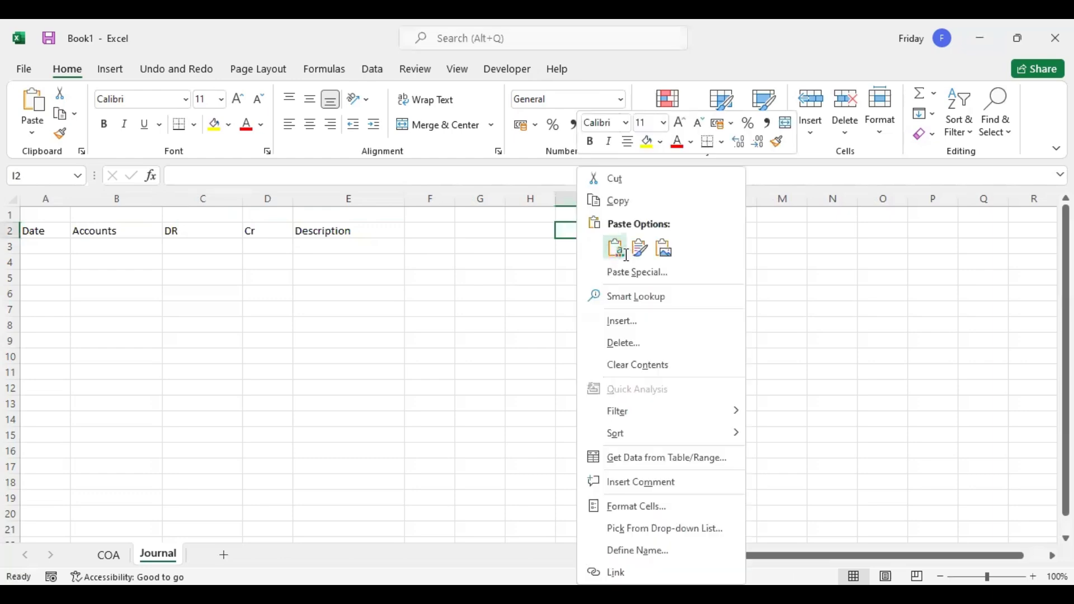
{"action": "left_click", "coordinate": [614, 247]}
{"action": "left_click_drag", "start_coordinate": [735, 447], "coordinate": [741, 454]}
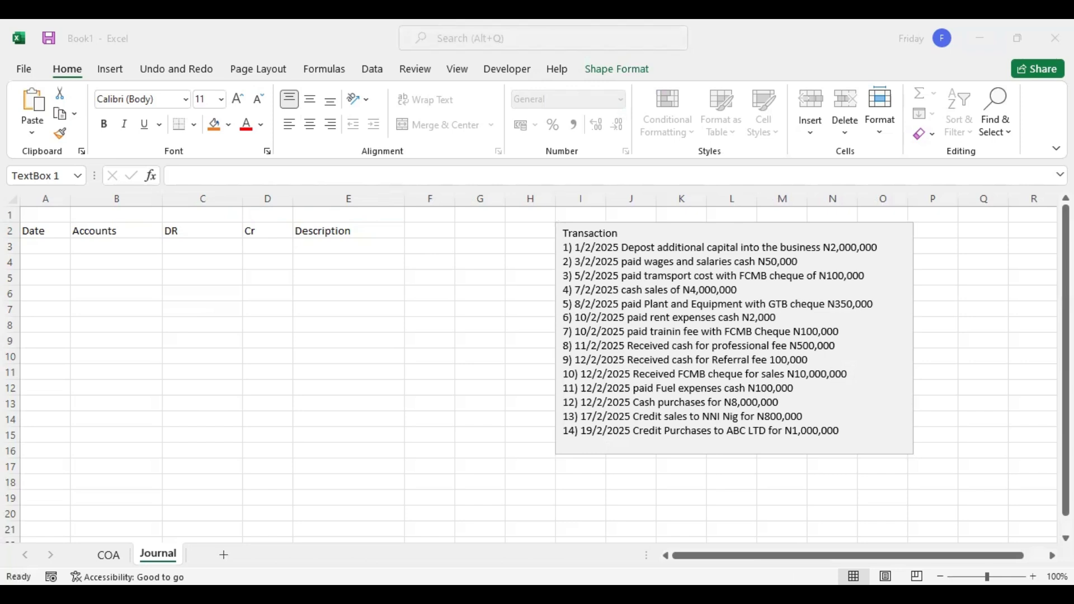
Step: Copy the transaction dates from the other workbook into the Journal's Date column from A3, and autofit the column width
{"action": "key", "text": "ctrl+c"}
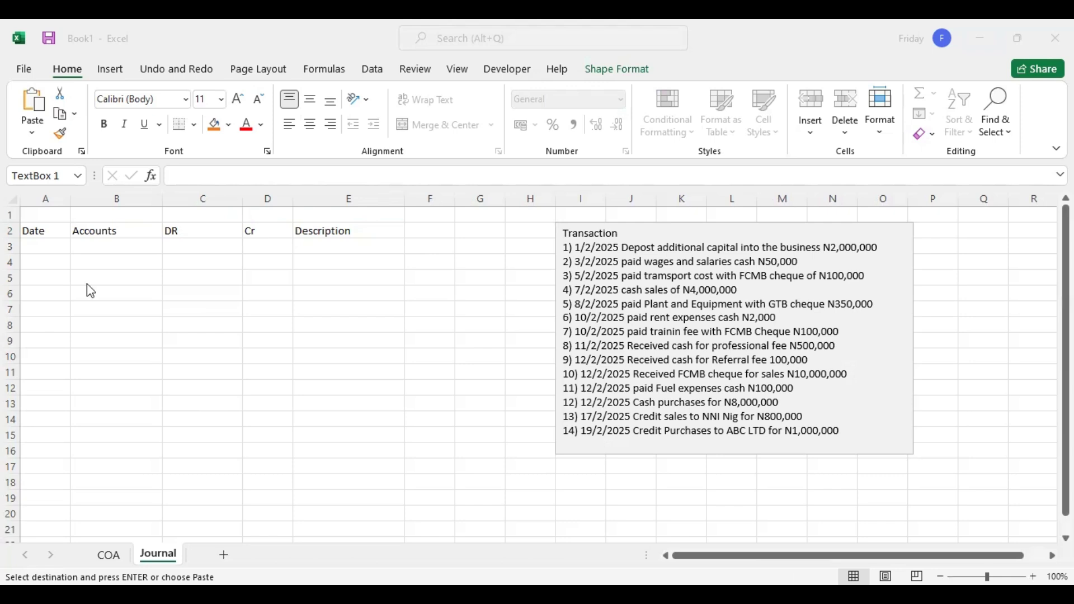
{"action": "left_click", "coordinate": [50, 247]}
{"action": "right_click", "coordinate": [50, 248]}
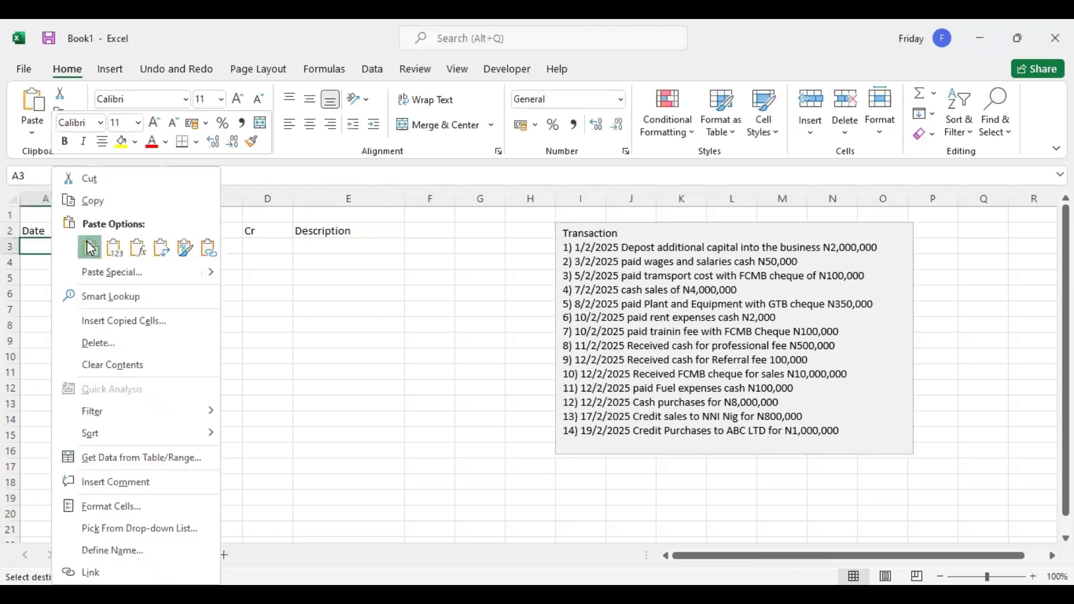
{"action": "left_click", "coordinate": [90, 248]}
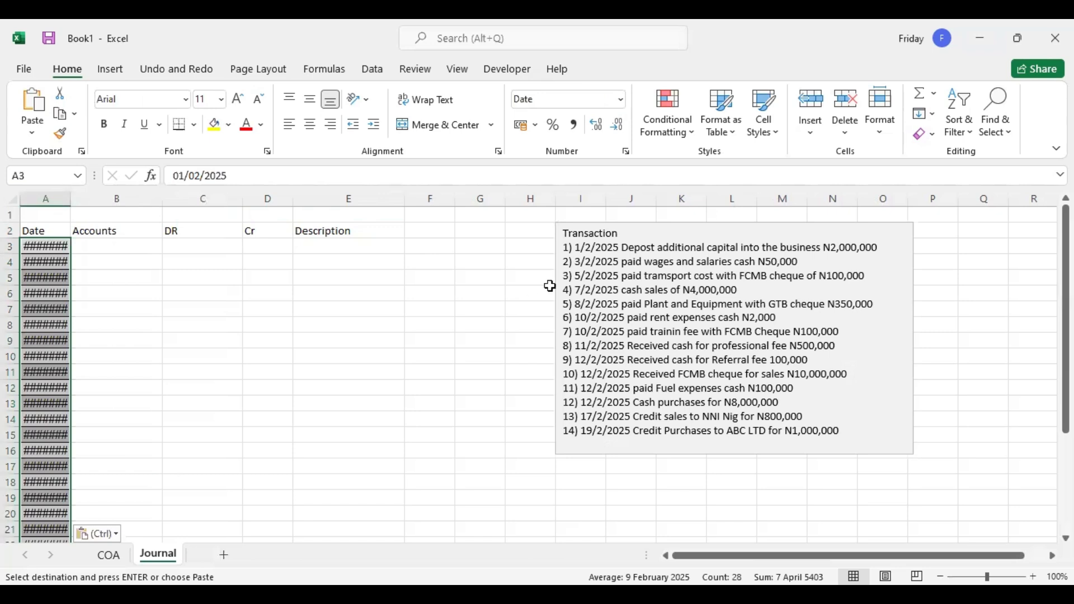
{"action": "key", "text": "alt+h"}
{"action": "key", "text": "o"}
{"action": "key", "text": "i"}
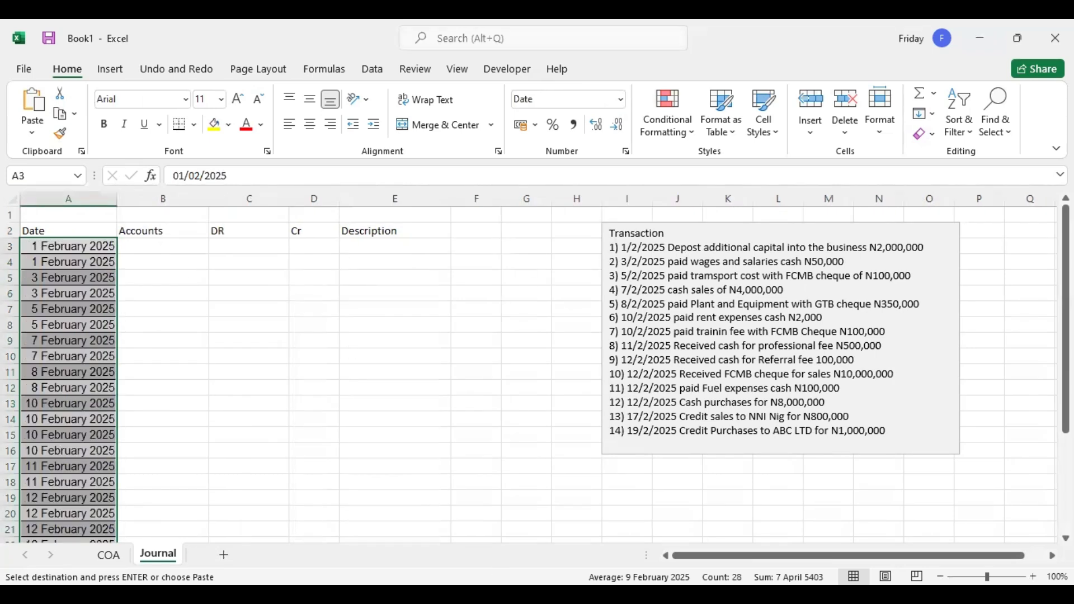
Step: Open data validation for the Journal's Accounts cells B3:B30 and set it to allow a List
{"action": "left_click", "coordinate": [152, 245]}
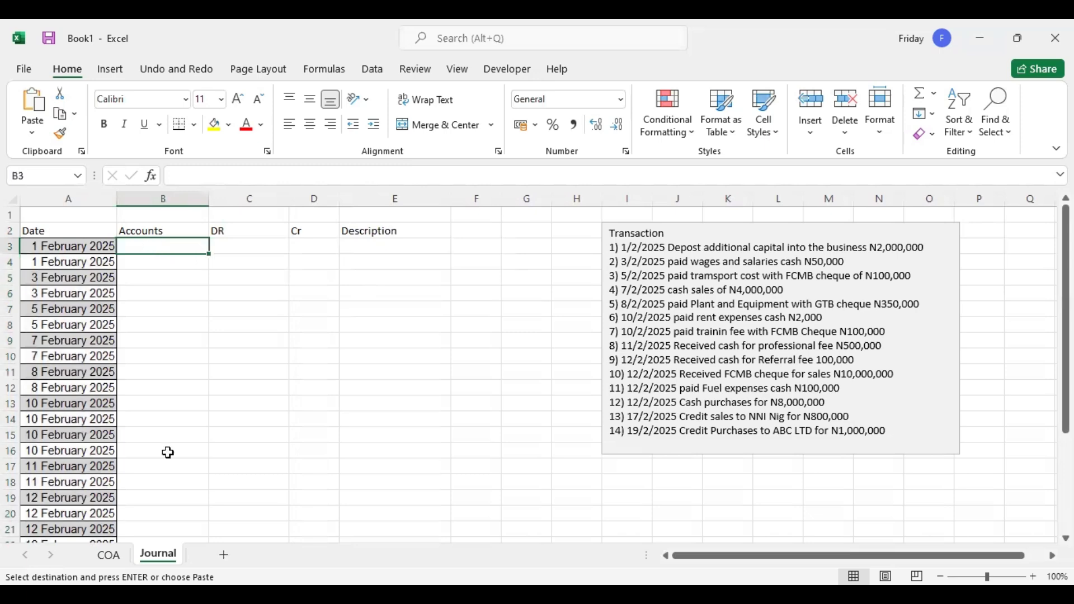
{"action": "left_click", "coordinate": [109, 561]}
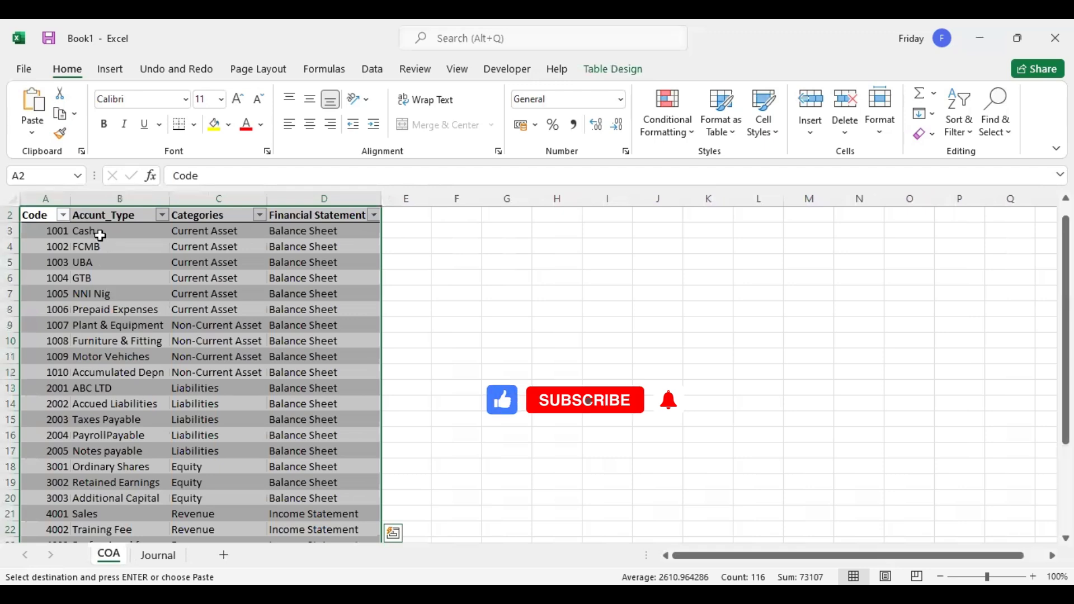
{"action": "left_click", "coordinate": [149, 560]}
{"action": "left_click_drag", "start_coordinate": [155, 246], "coordinate": [151, 514]}
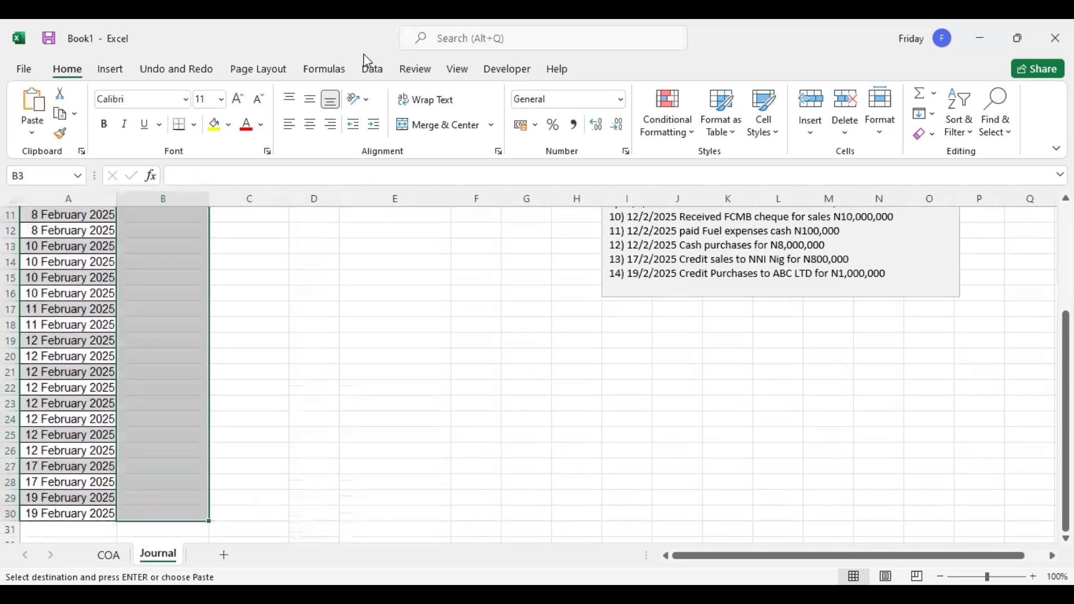
{"action": "left_click", "coordinate": [372, 69]}
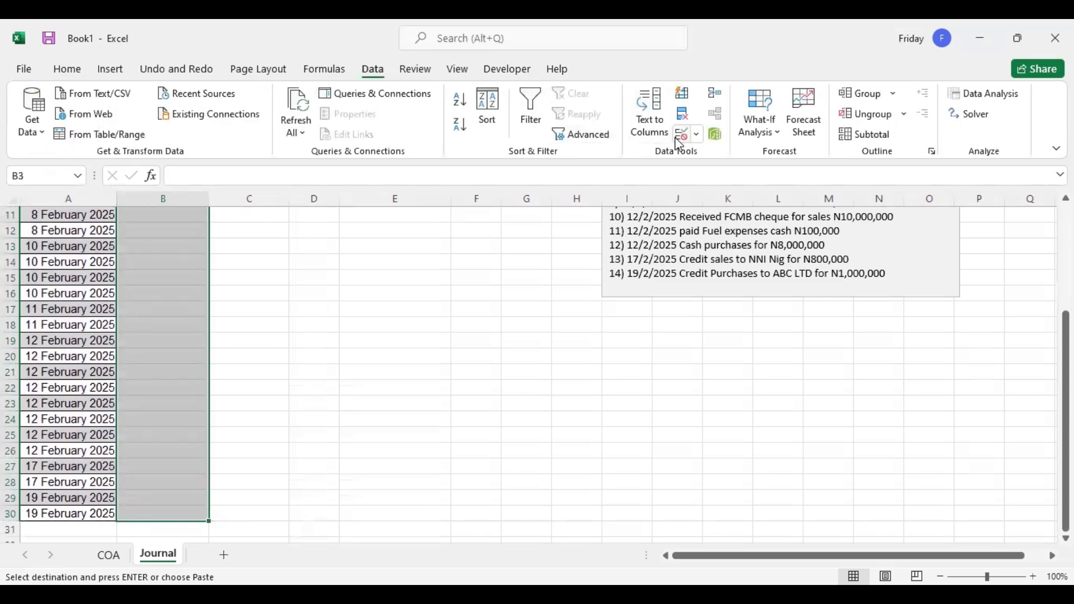
{"action": "left_click", "coordinate": [697, 140]}
{"action": "left_click", "coordinate": [712, 153]}
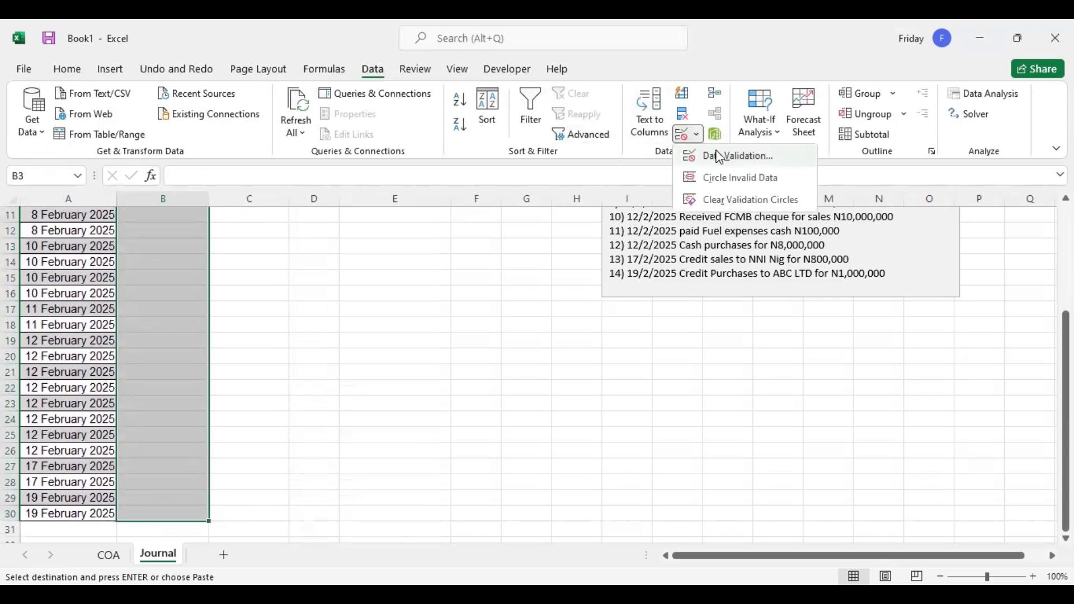
{"action": "left_click", "coordinate": [559, 233]}
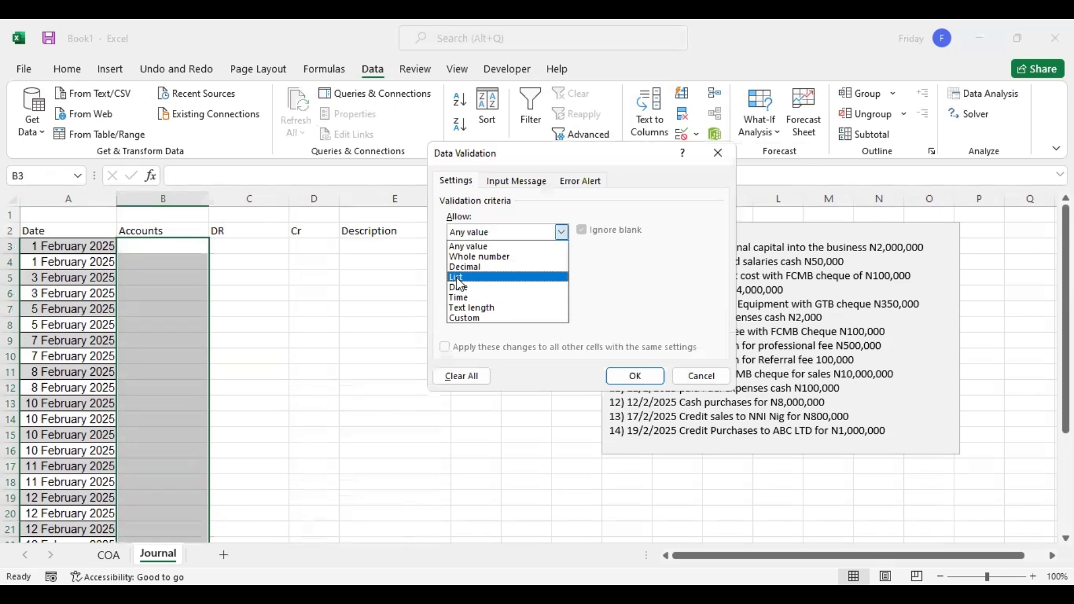
{"action": "left_click", "coordinate": [460, 276]}
Step: Set the list source for the Journal's Accounts cells to =COA!$B$3:$B$30 and apply the validation
{"action": "left_click", "coordinate": [652, 296]}
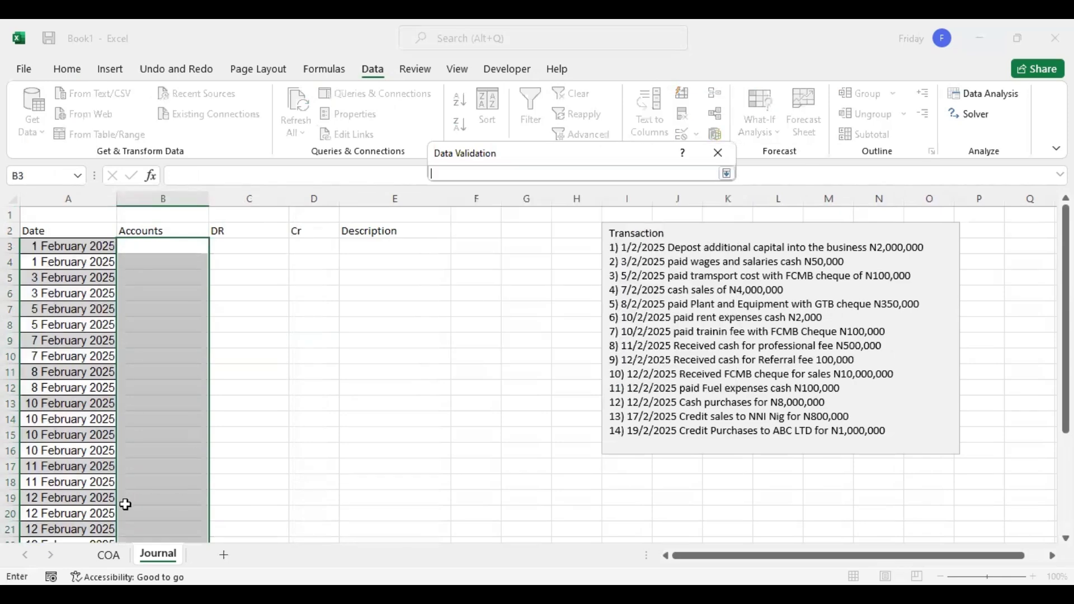
{"action": "left_click", "coordinate": [111, 556]}
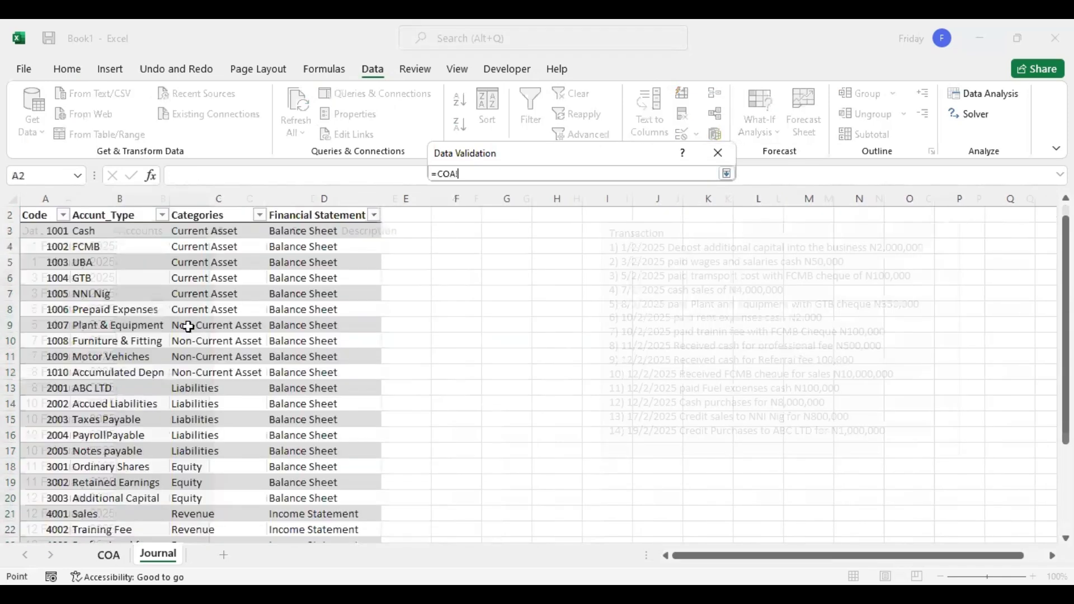
{"action": "left_click", "coordinate": [103, 235]}
{"action": "left_click_drag", "start_coordinate": [104, 545], "coordinate": [119, 517]}
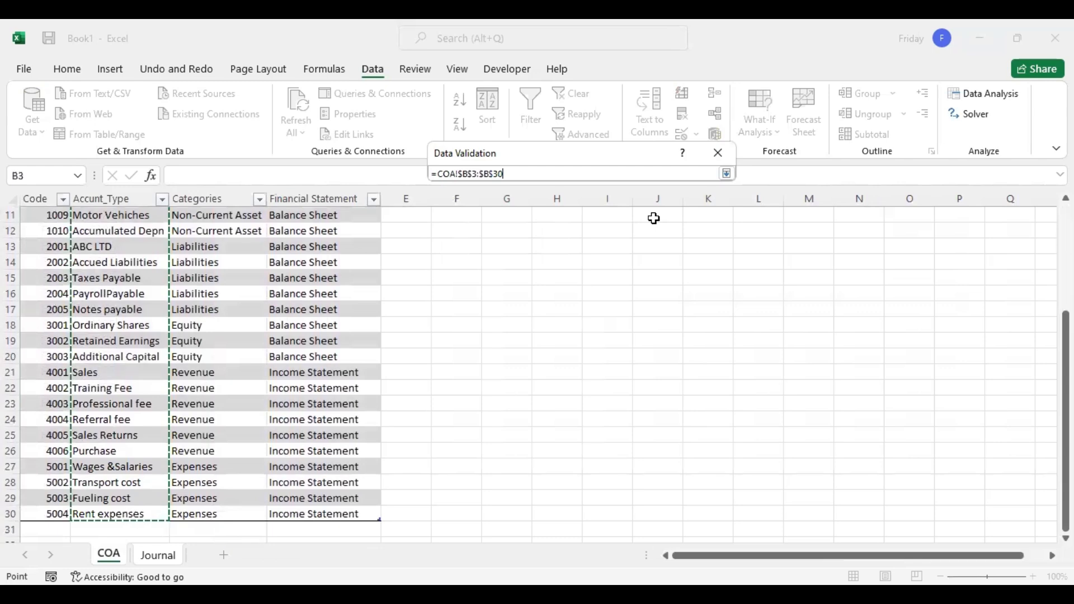
{"action": "key", "text": "Return"}
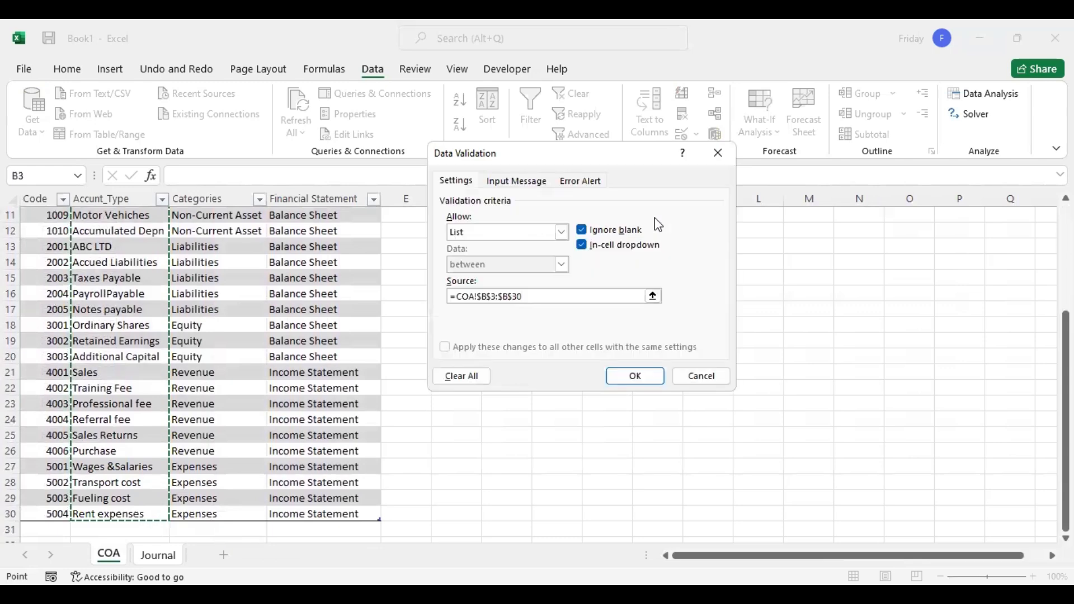
{"action": "left_click", "coordinate": [647, 373]}
Step: Look through the account names offered by the drop-down list in Journal cell B3
{"action": "left_click", "coordinate": [216, 246]}
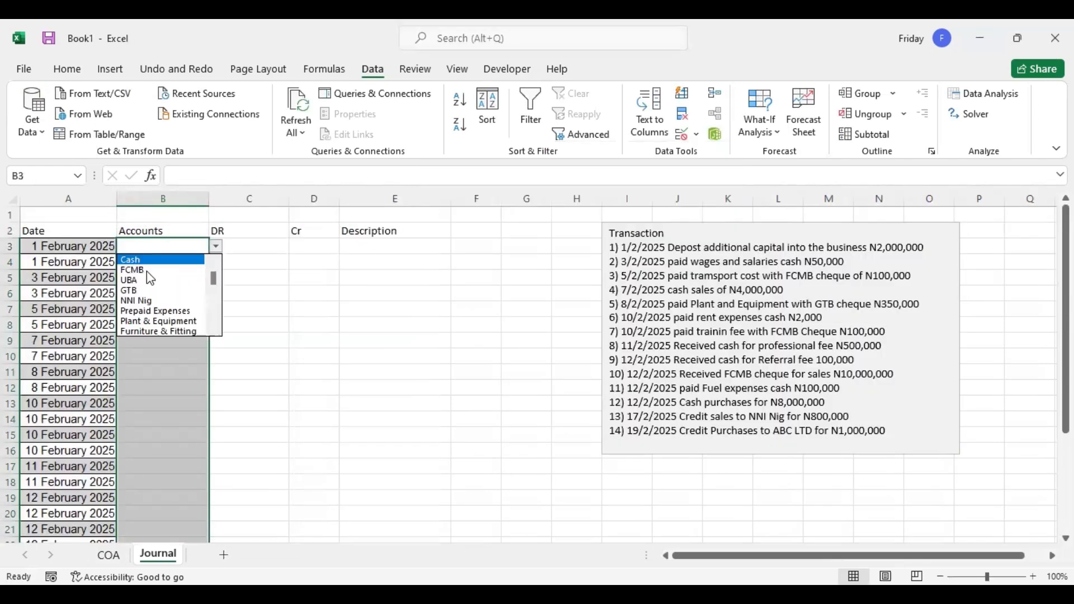
{"action": "left_click_drag", "start_coordinate": [212, 278], "coordinate": [213, 304]}
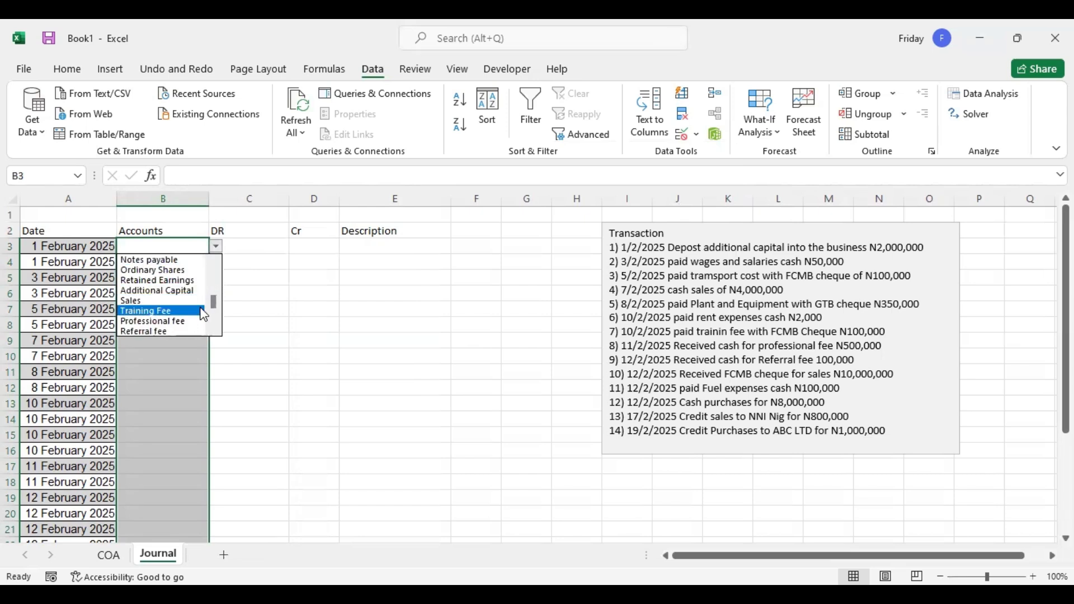
{"action": "key", "text": "Escape"}
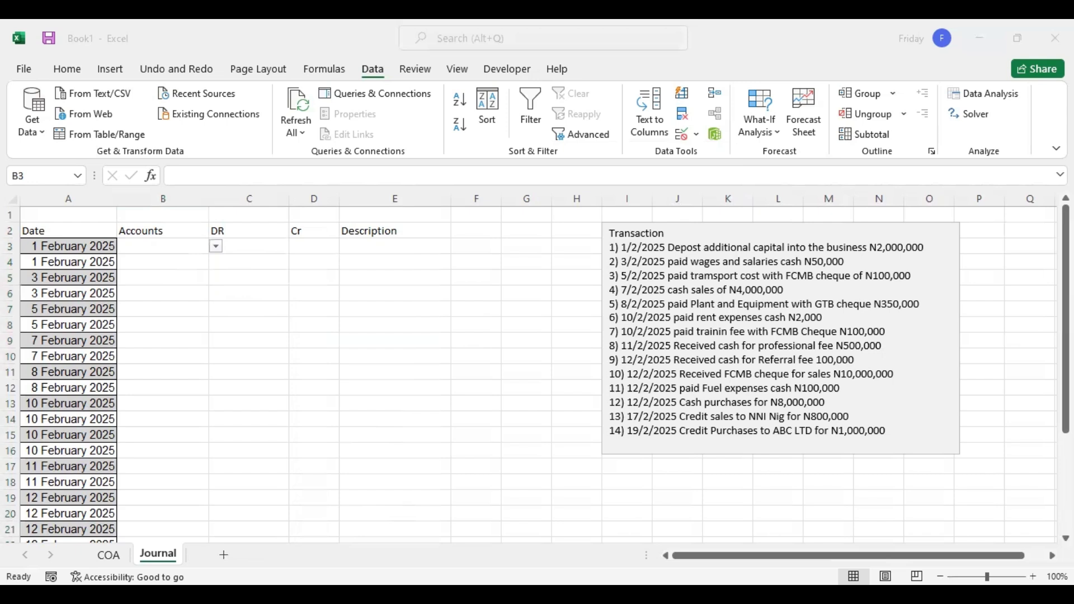
Step: Copy the debit and credit amounts from the other workbook and paste them as values into the Journal from C3
{"action": "key", "text": "ctrl+c"}
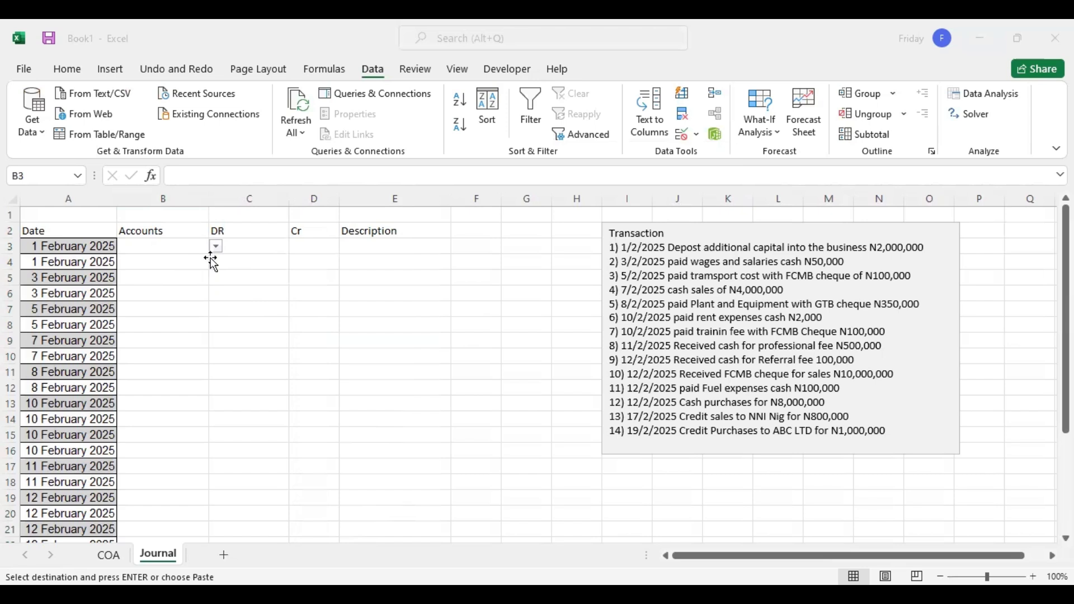
{"action": "right_click", "coordinate": [256, 244]}
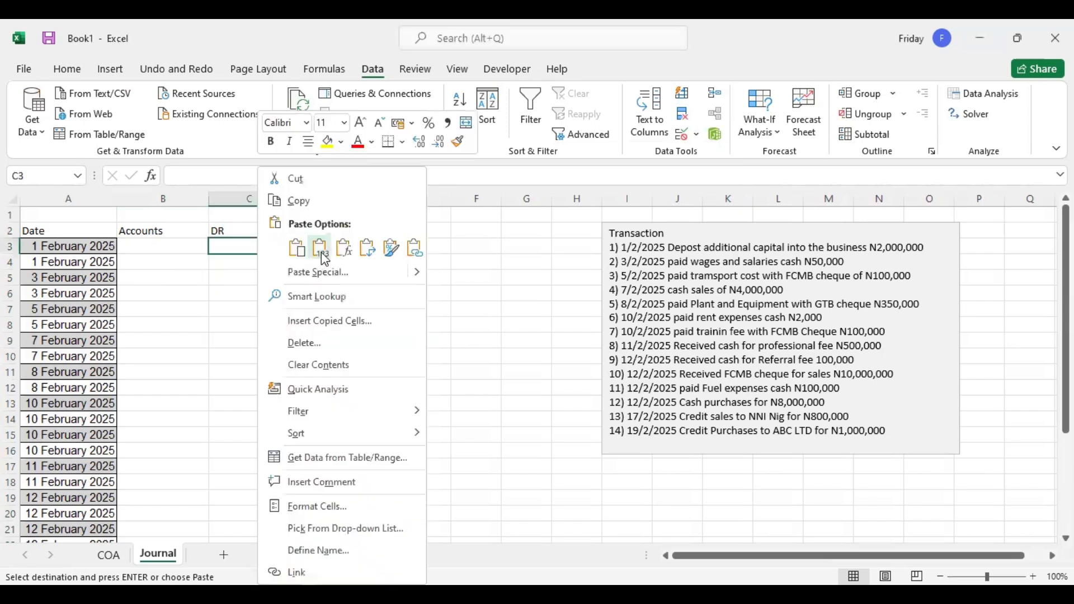
{"action": "left_click", "coordinate": [322, 249]}
Step: Pick Cash for B3 and FCMB for B4 from the Journal's Accounts drop-down lists
{"action": "left_click", "coordinate": [183, 245]}
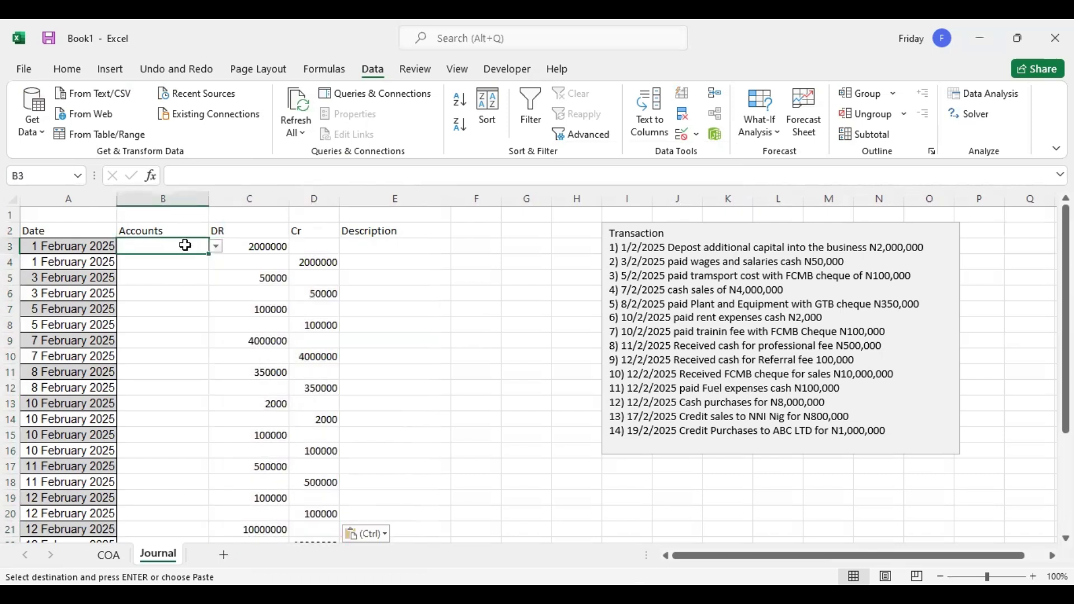
{"action": "left_click", "coordinate": [215, 246]}
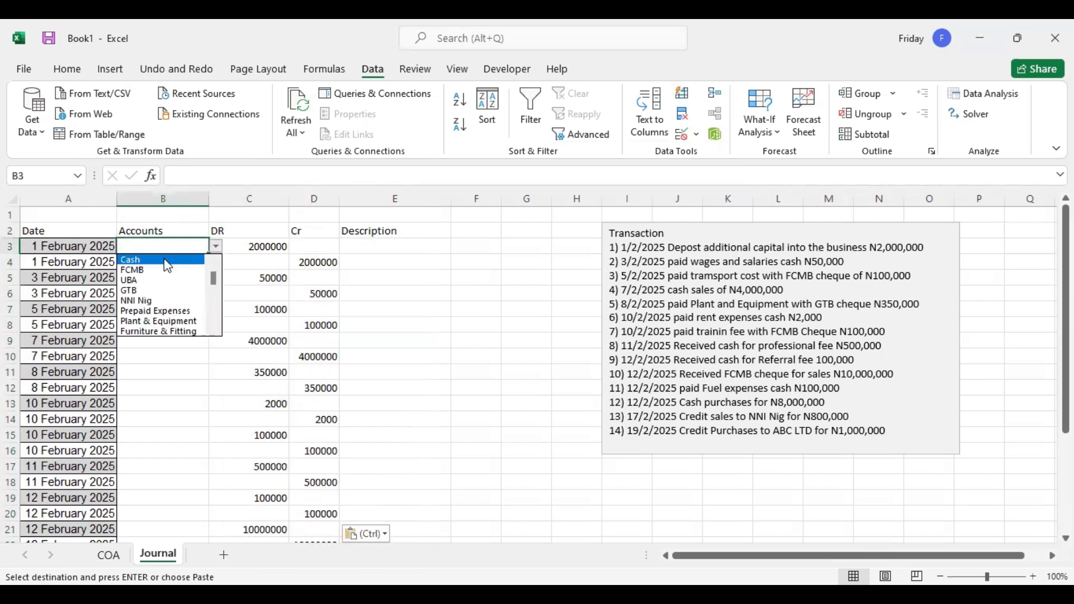
{"action": "left_click", "coordinate": [167, 260]}
{"action": "left_click", "coordinate": [193, 260]}
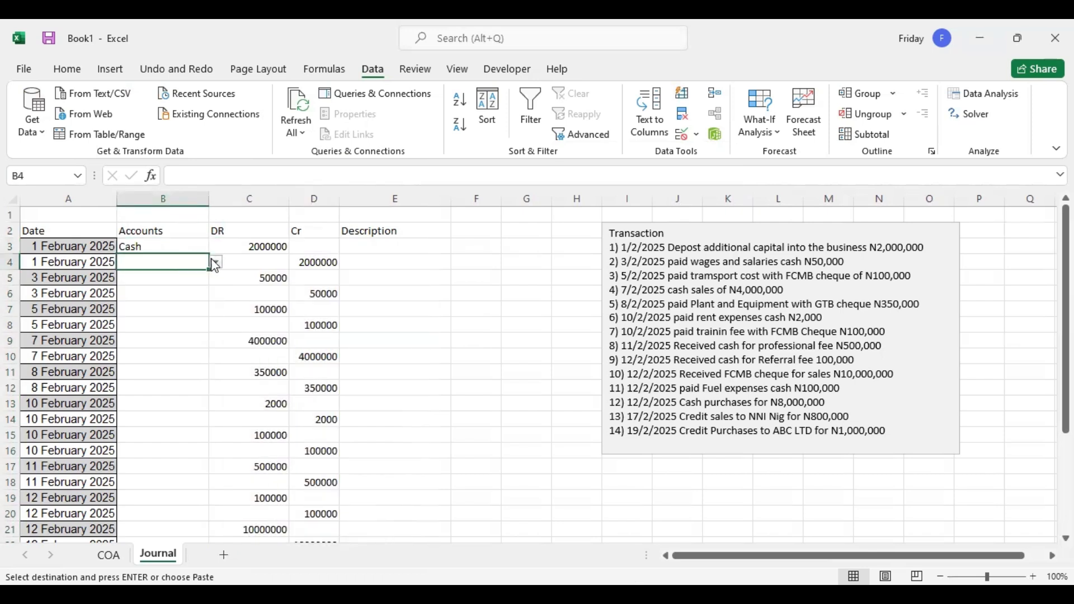
{"action": "left_click", "coordinate": [217, 263]}
{"action": "left_click", "coordinate": [154, 285]}
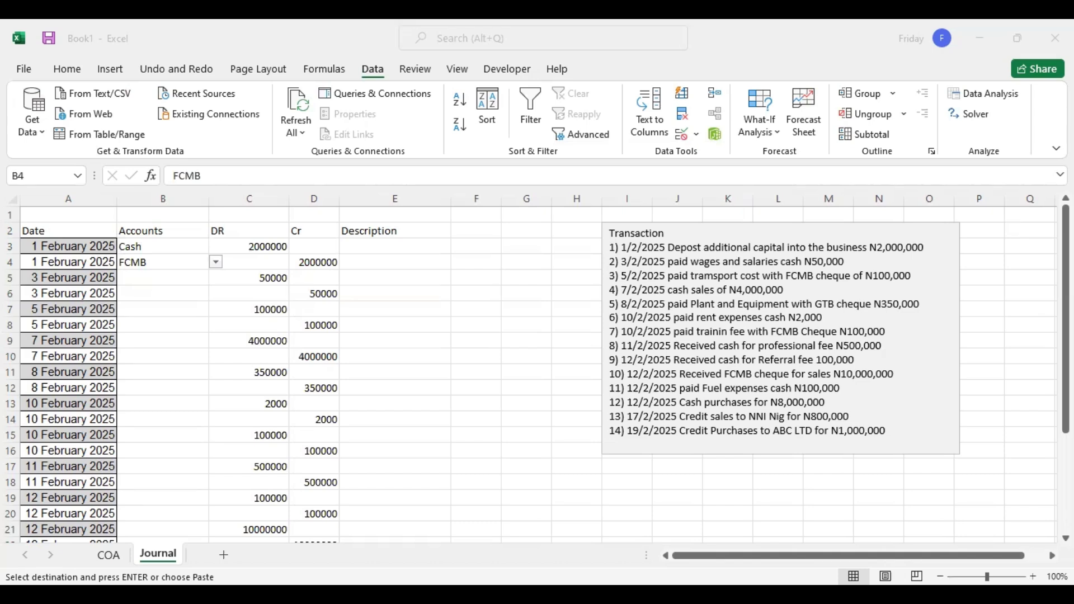
Step: Paste the account names copied from the other workbook as values into the Journal's Accounts column from B3
{"action": "left_click", "coordinate": [154, 245]}
{"action": "right_click", "coordinate": [156, 246]}
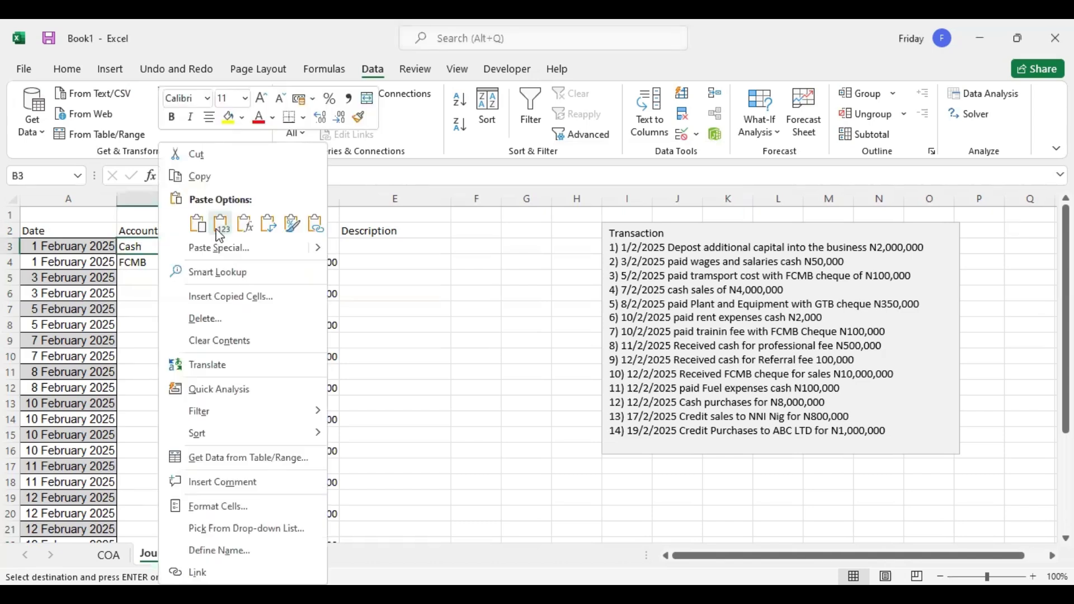
{"action": "left_click", "coordinate": [211, 231]}
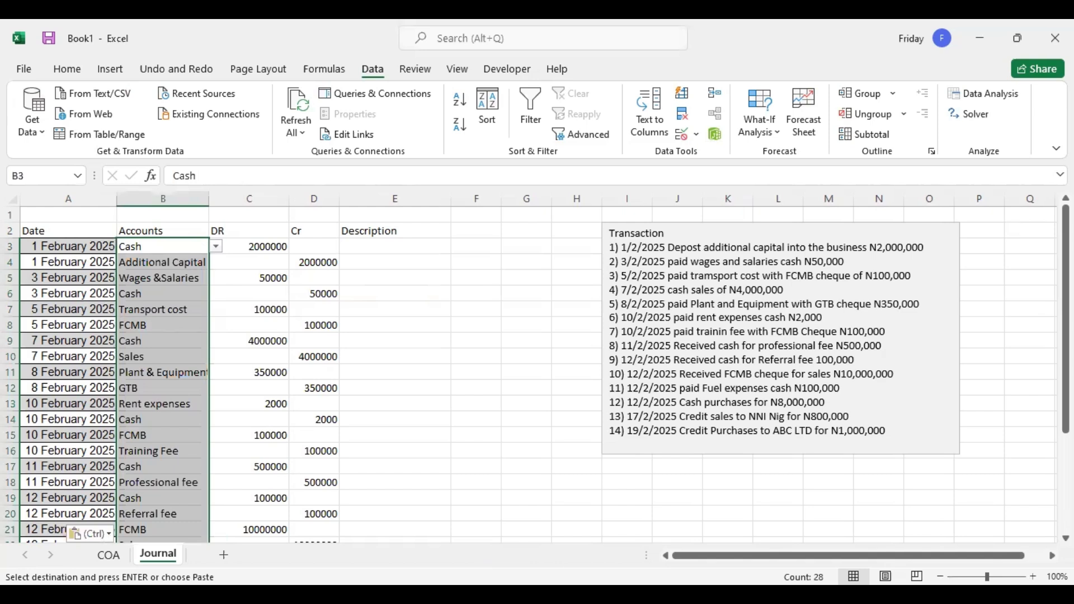
{"action": "key", "text": "alt+Tab"}
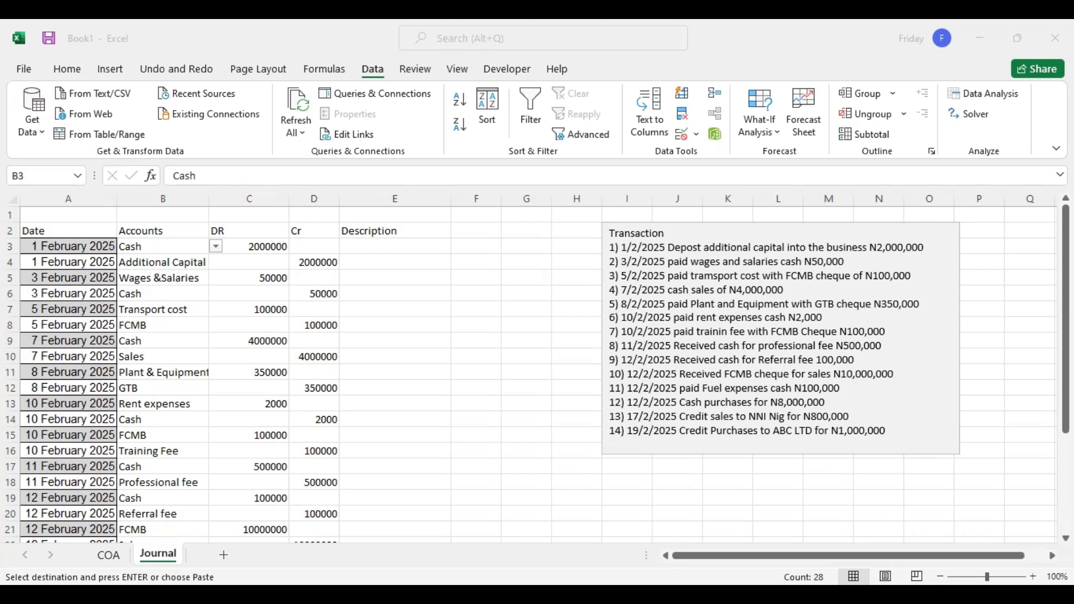
{"action": "key", "text": "ctrl+v"}
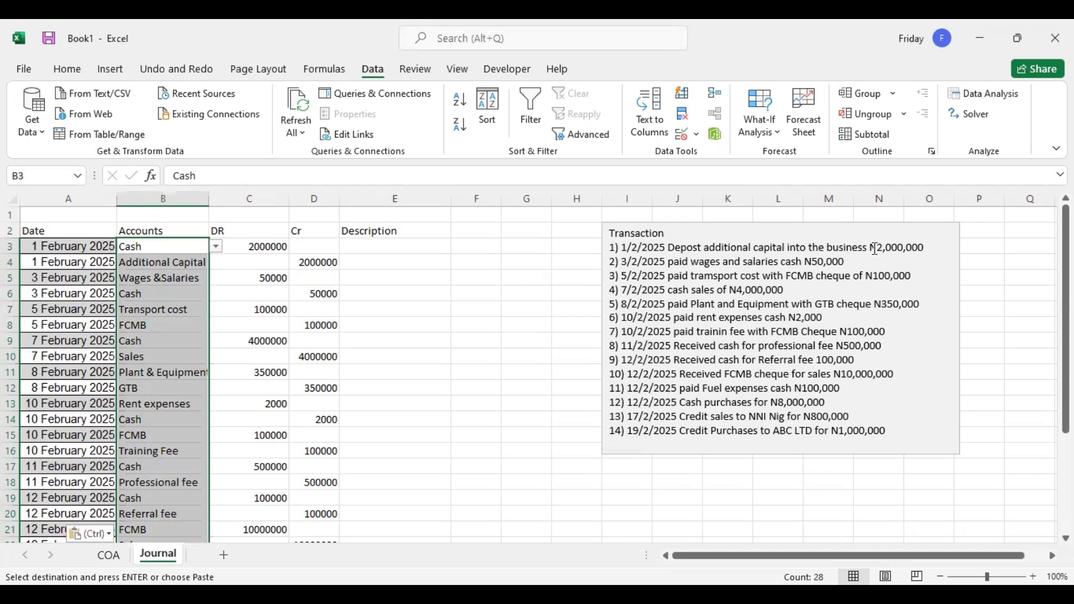
{"action": "left_click", "coordinate": [166, 248]}
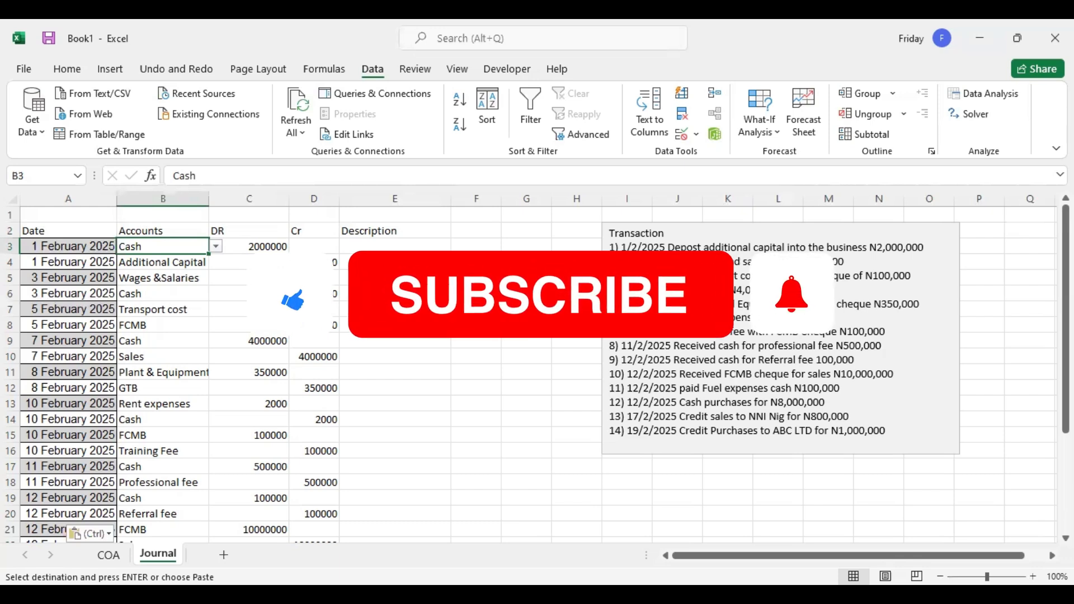
{"action": "left_click", "coordinate": [179, 279]}
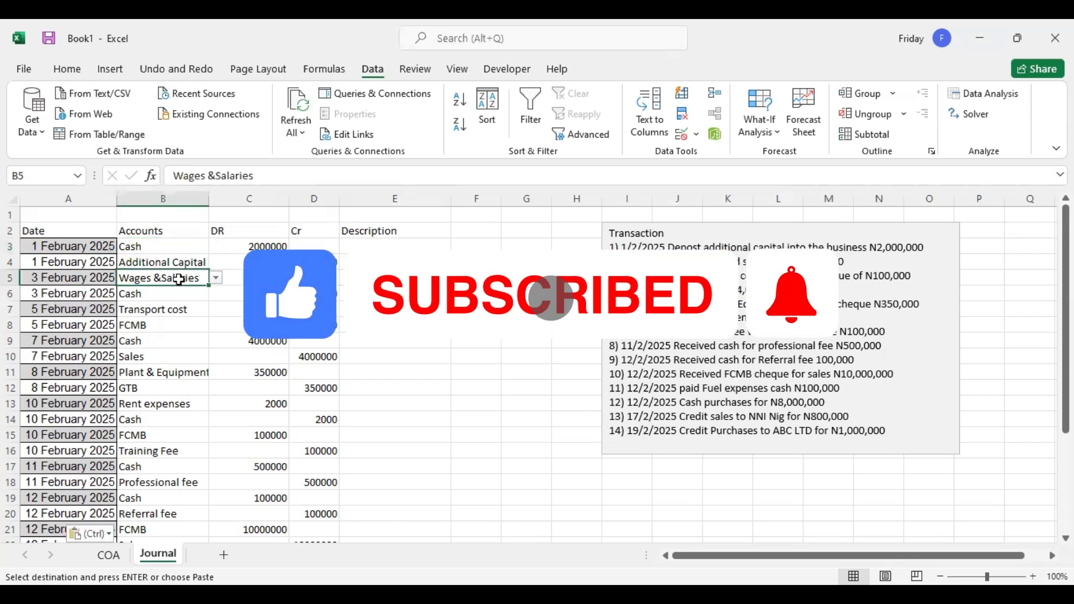
{"action": "left_click", "coordinate": [178, 292]}
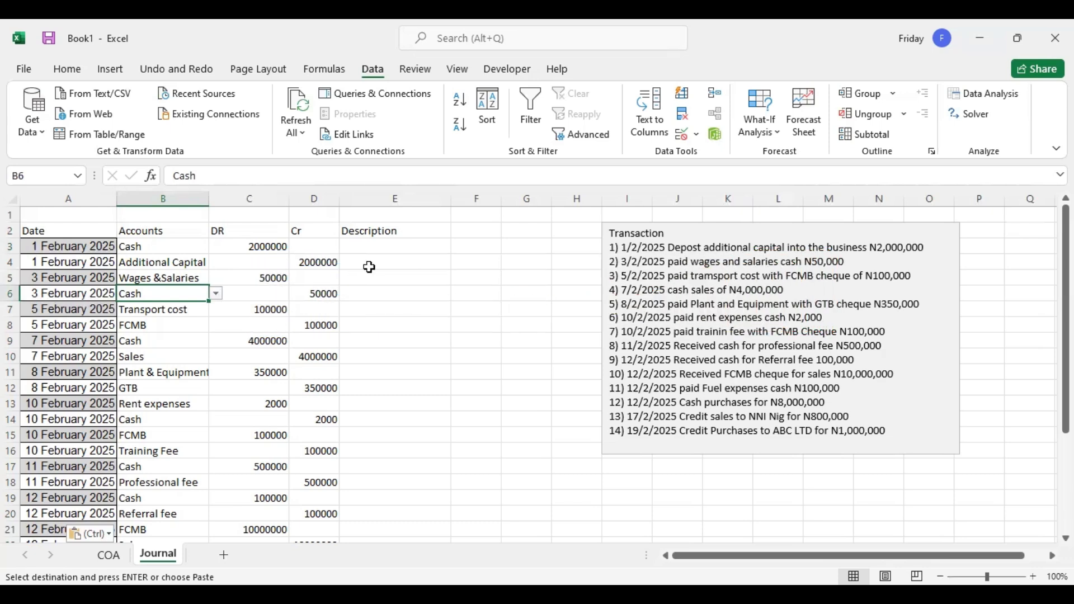
Step: Enter =VLOOKUP(B3,Table1[[Accunt_Type]:[Financial Statement]],2,FALSE) in Journal cell E3 to return the account's category
{"action": "left_click", "coordinate": [381, 245]}
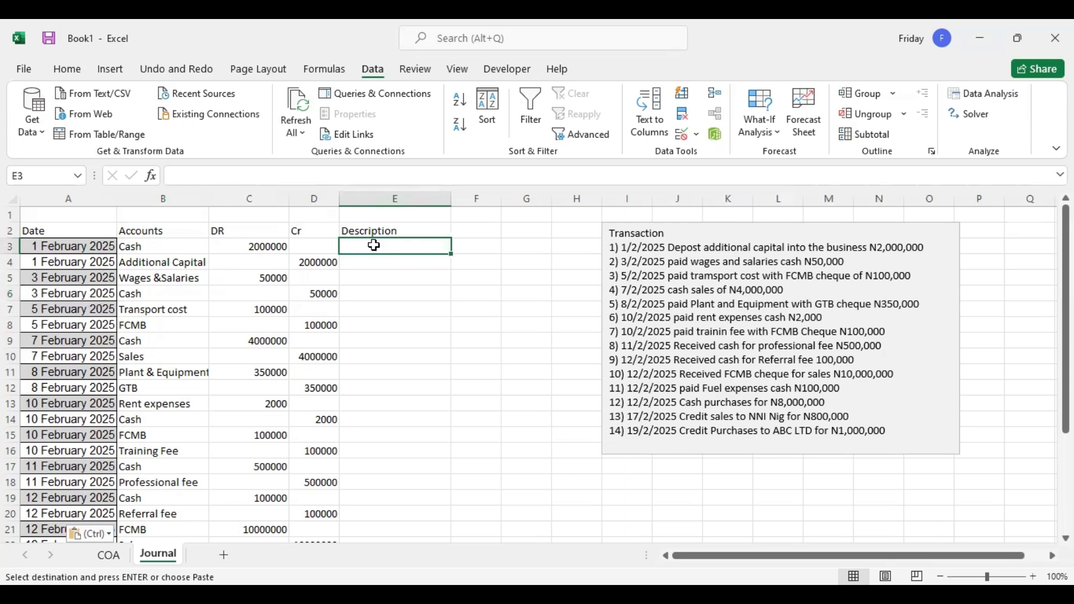
{"action": "key", "text": "Escape"}
{"action": "type", "text": "="}
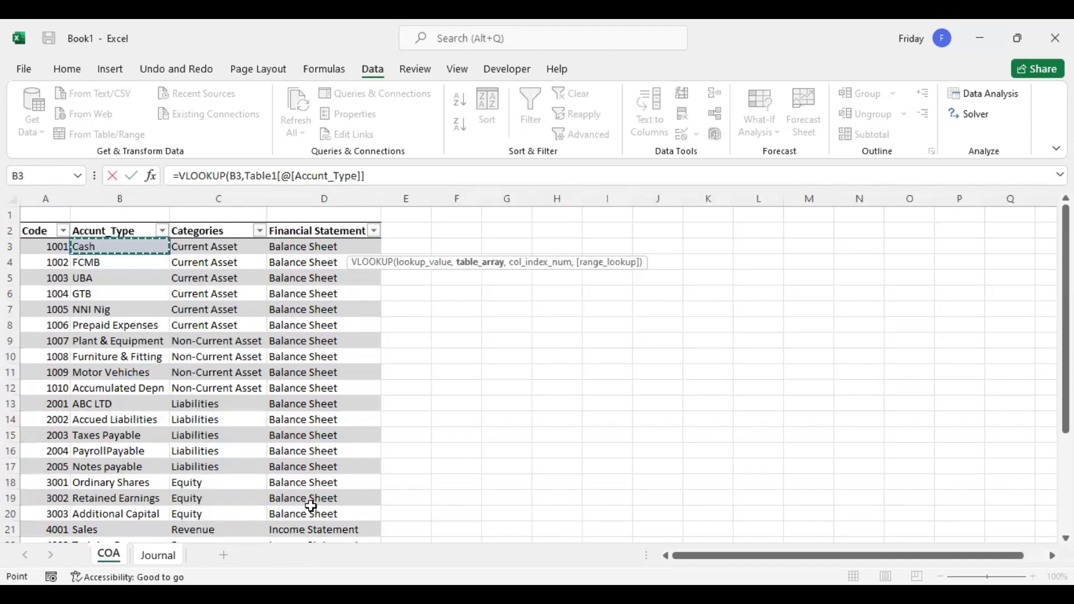
{"action": "key", "text": "ctrl+shift+Right"}
{"action": "key", "text": "ctrl+shift+Down"}
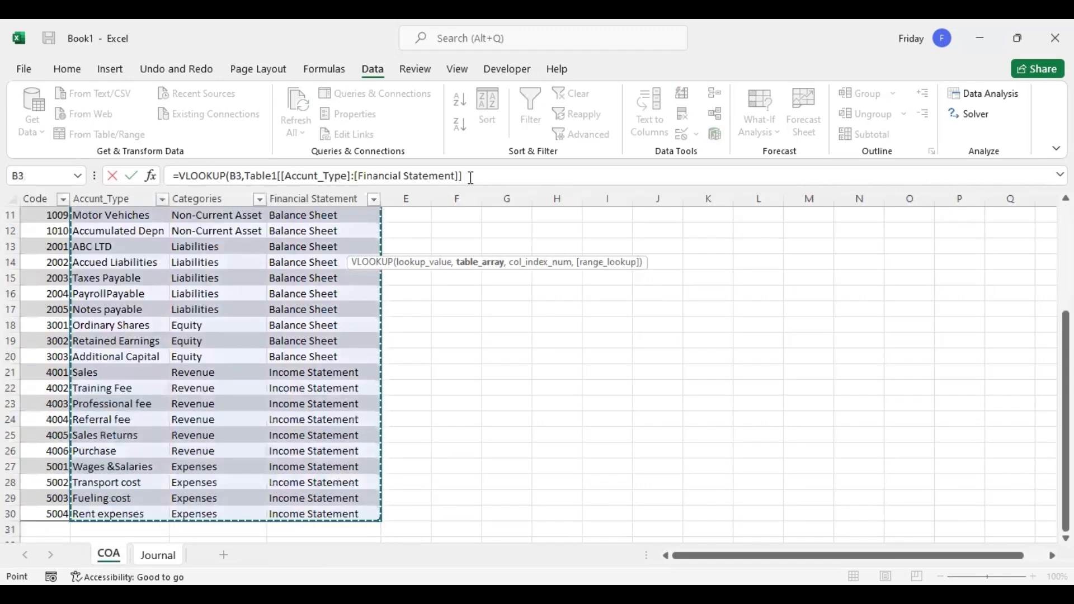
{"action": "left_click", "coordinate": [471, 178]}
{"action": "type", "text": ",2"}
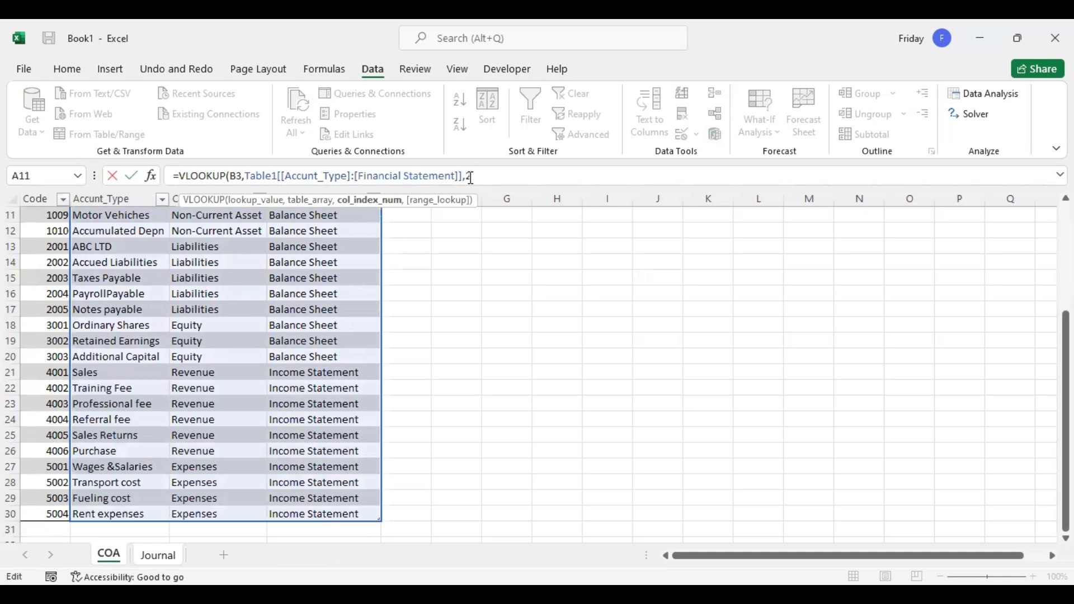
{"action": "type", "text": ",false"}
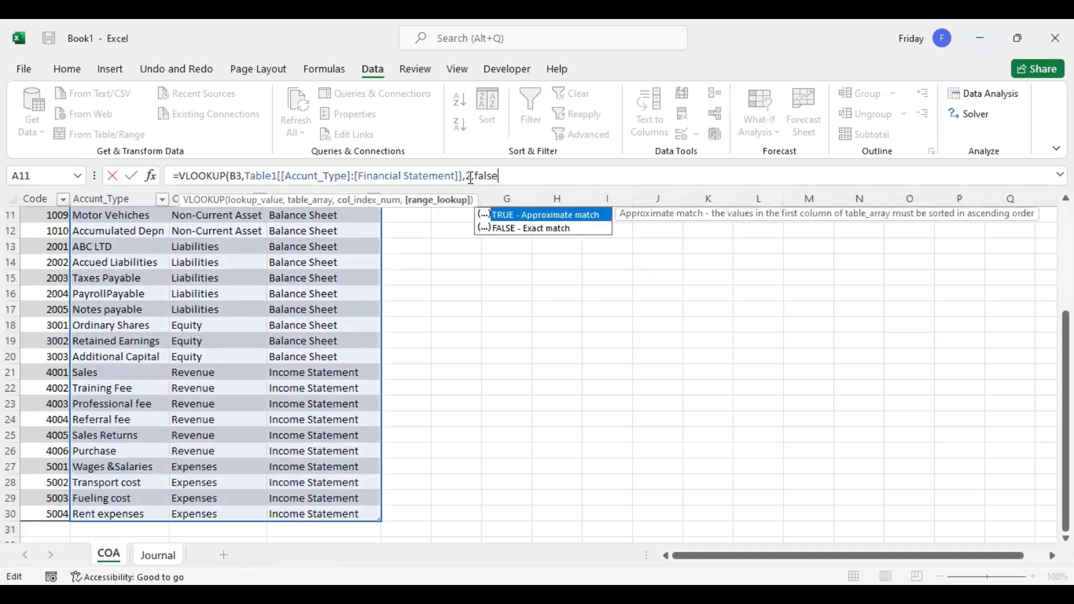
{"action": "type", "text": ")"}
{"action": "key", "text": "Return"}
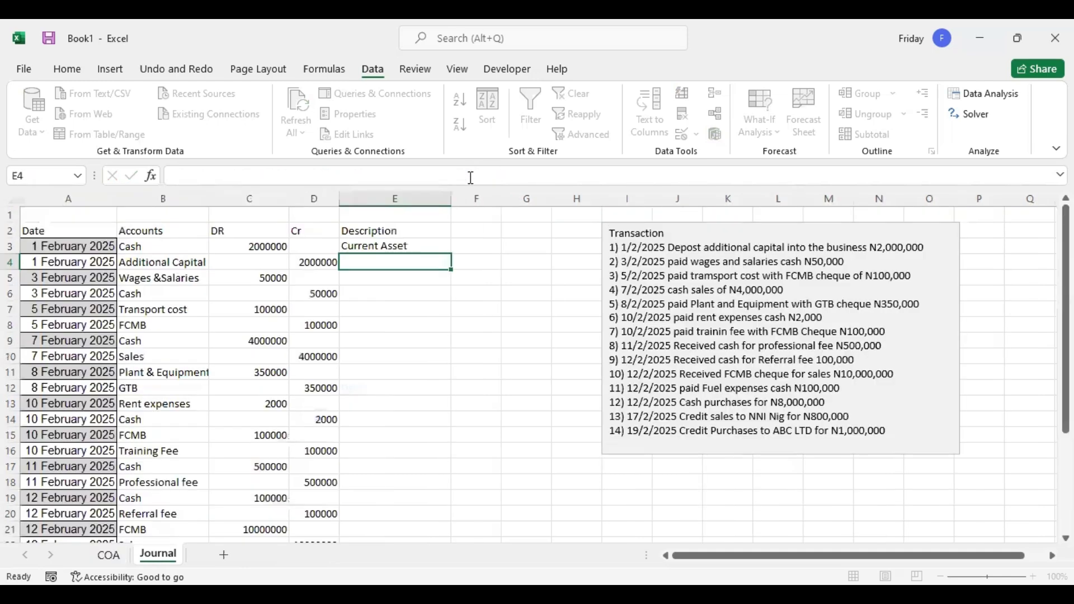
Step: Fill the VLOOKUP formula from E3 down the Description column to E30
{"action": "left_click", "coordinate": [392, 247]}
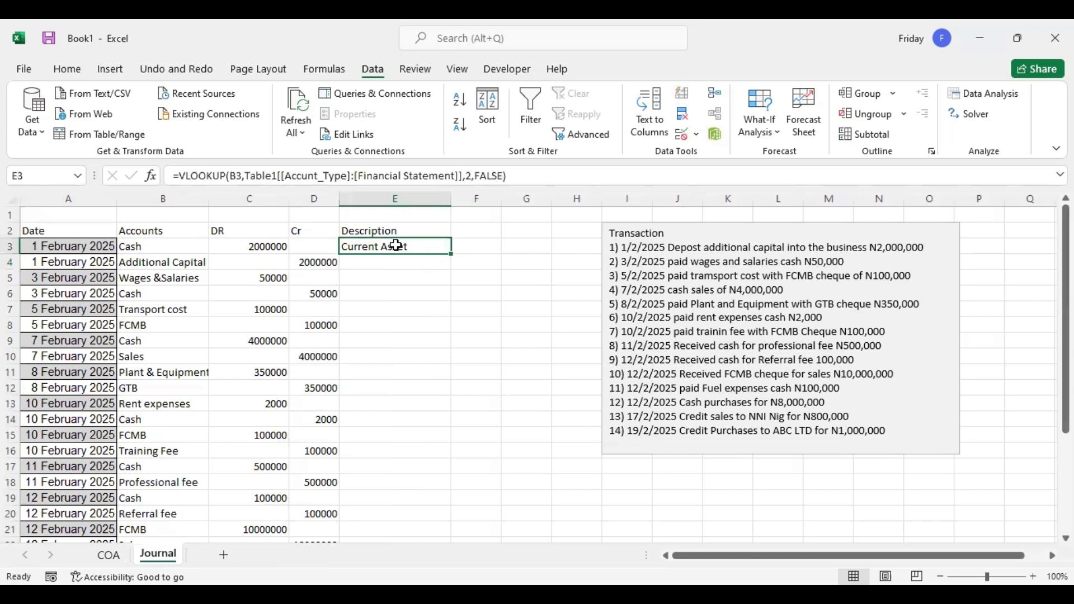
{"action": "left_click_drag", "start_coordinate": [452, 253], "coordinate": [474, 493]}
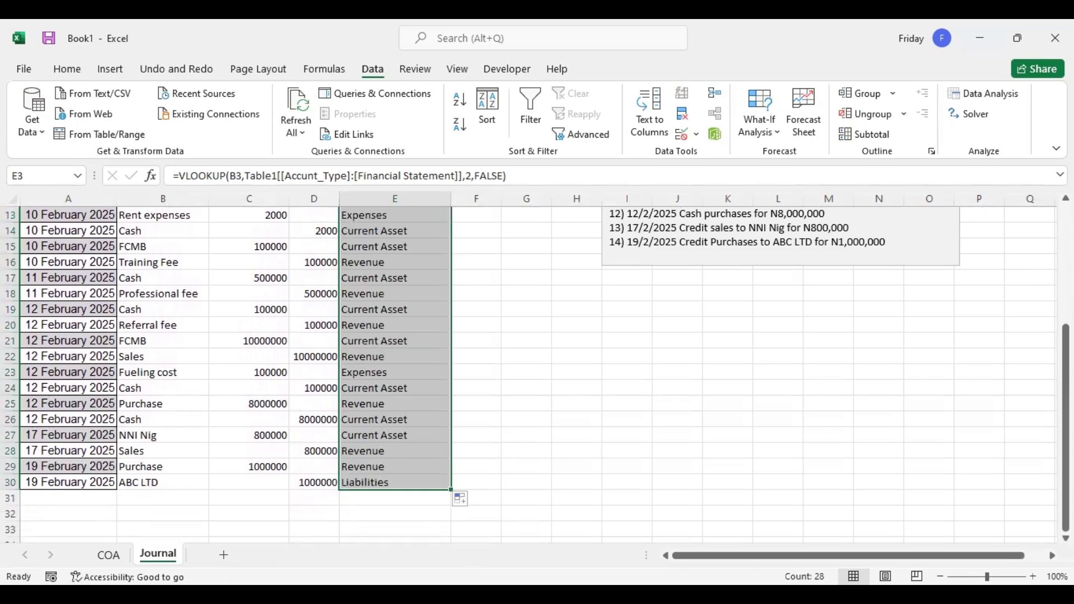
{"action": "scroll", "coordinate": [537, 369], "scroll_direction": "up", "scroll_amount": 4}
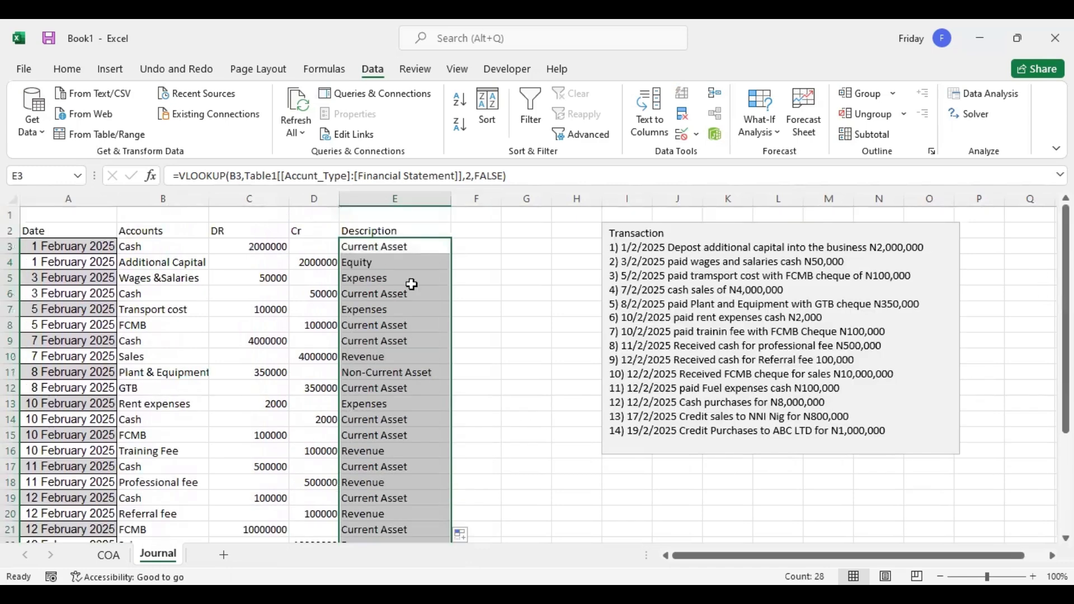
Step: Wrap the VLOOKUP in Journal cell E3 in CONCAT with the prefix "being transaction for " and autofit the Description column
{"action": "left_click", "coordinate": [345, 246]}
{"action": "double_click", "coordinate": [344, 245]}
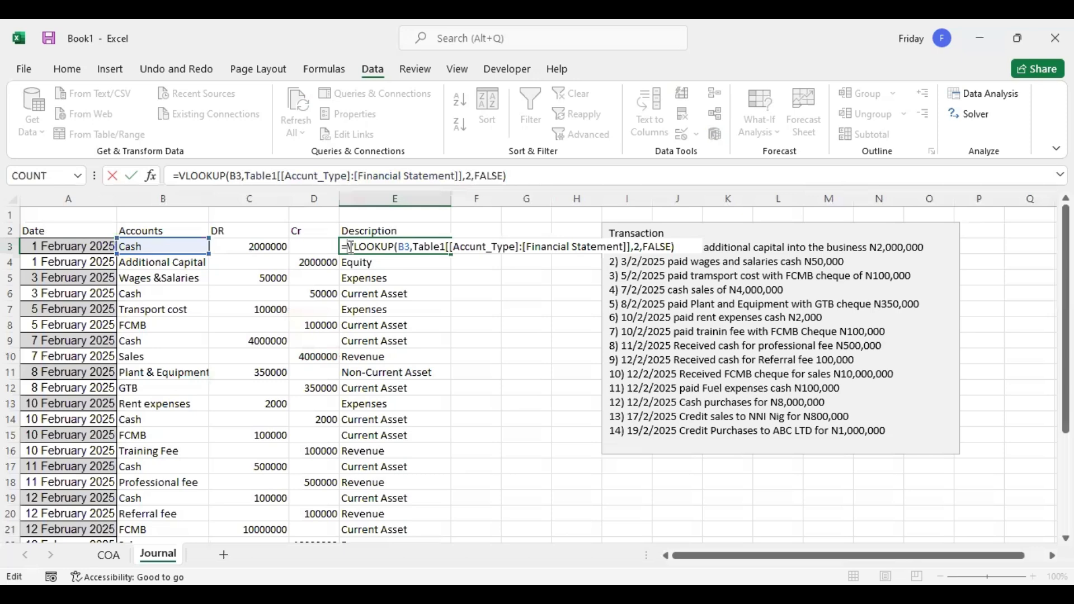
{"action": "type", "text": "con"}
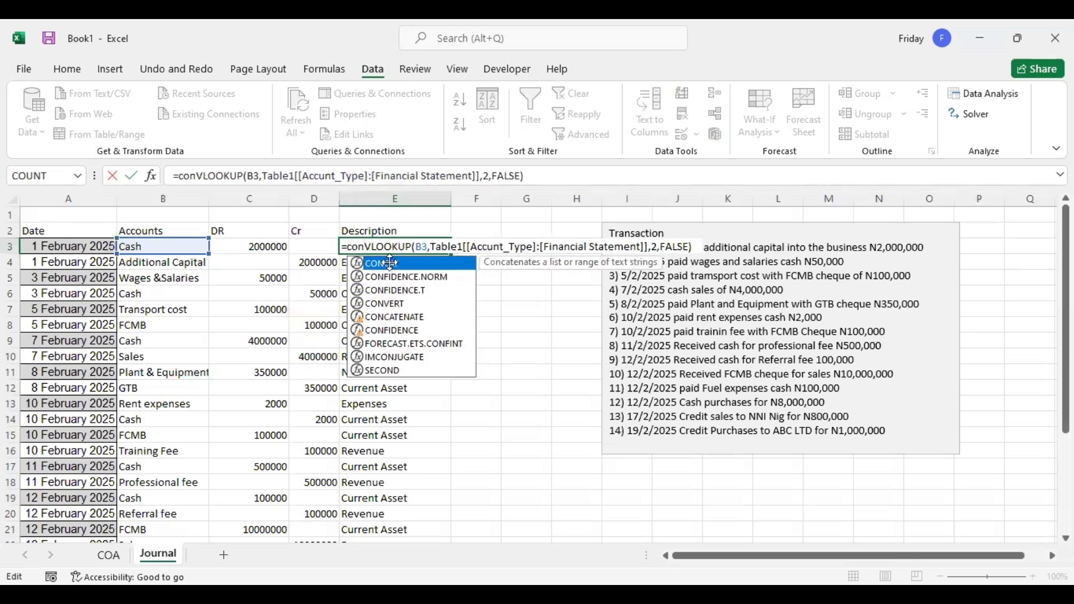
{"action": "key", "text": "Tab"}
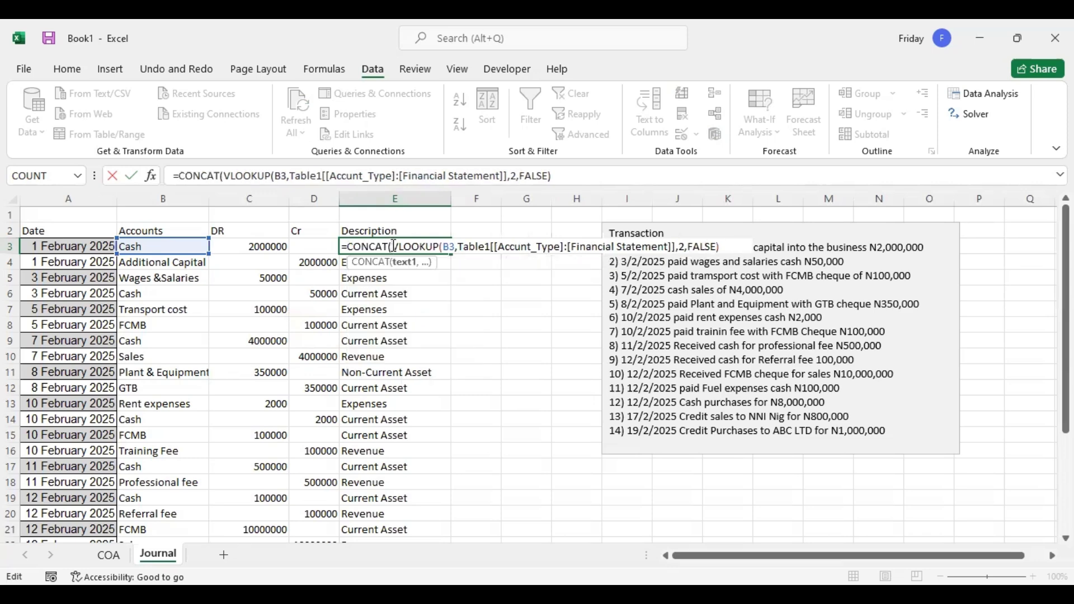
{"action": "type", "text": "\"being transaction for \","}
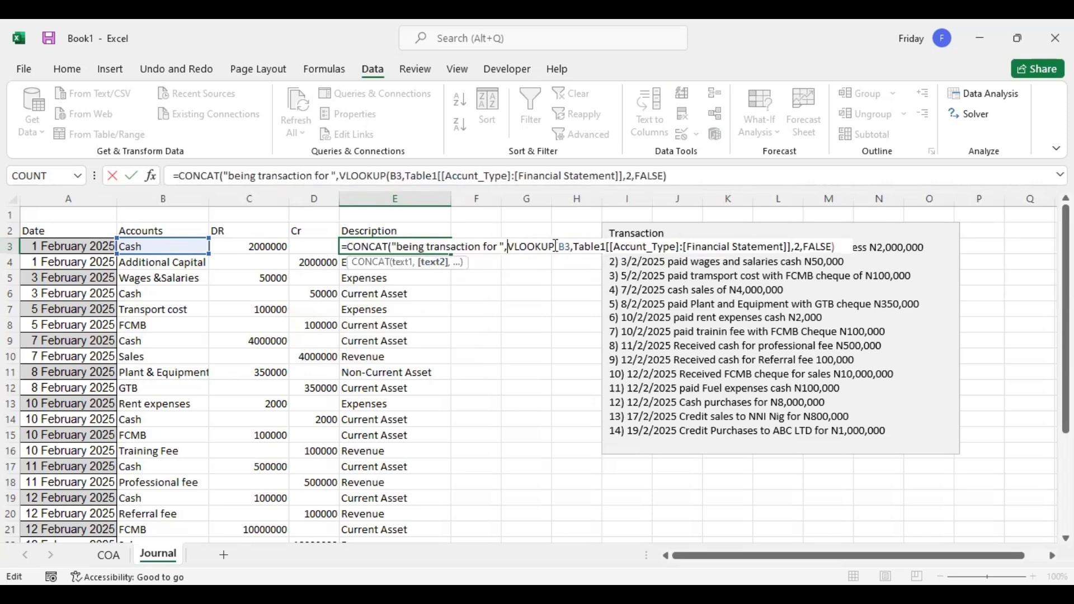
{"action": "left_click", "coordinate": [589, 241]}
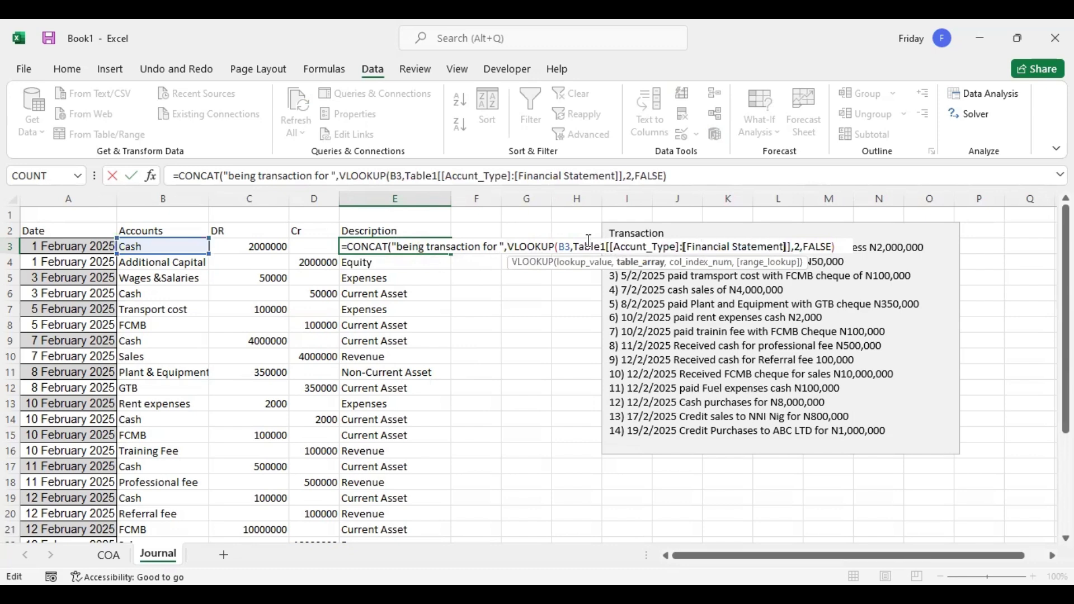
{"action": "key", "text": "End"}
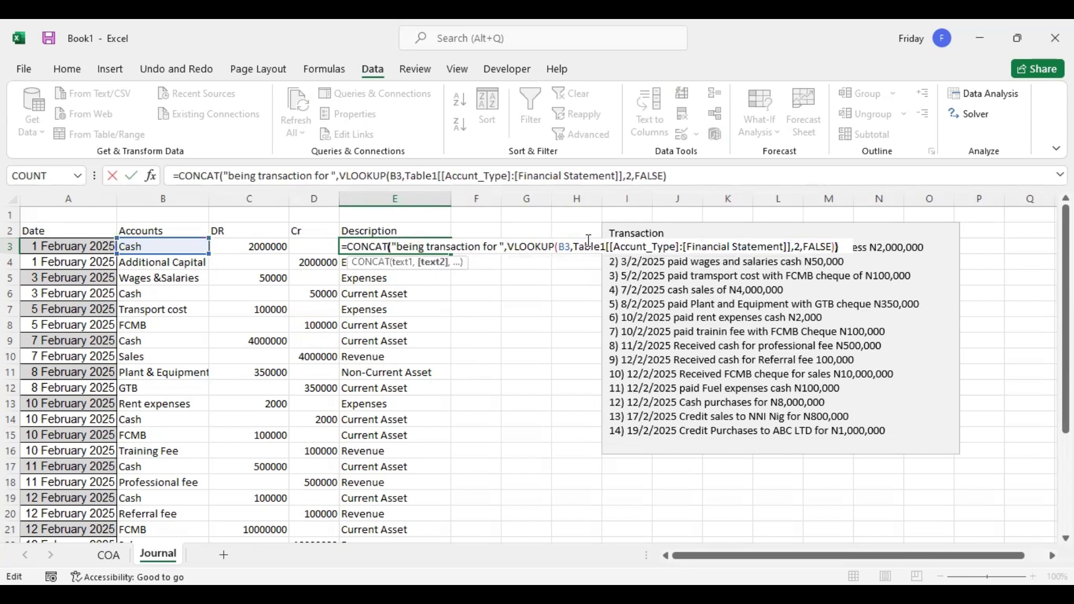
{"action": "type", "text": ")"}
{"action": "key", "text": "Return"}
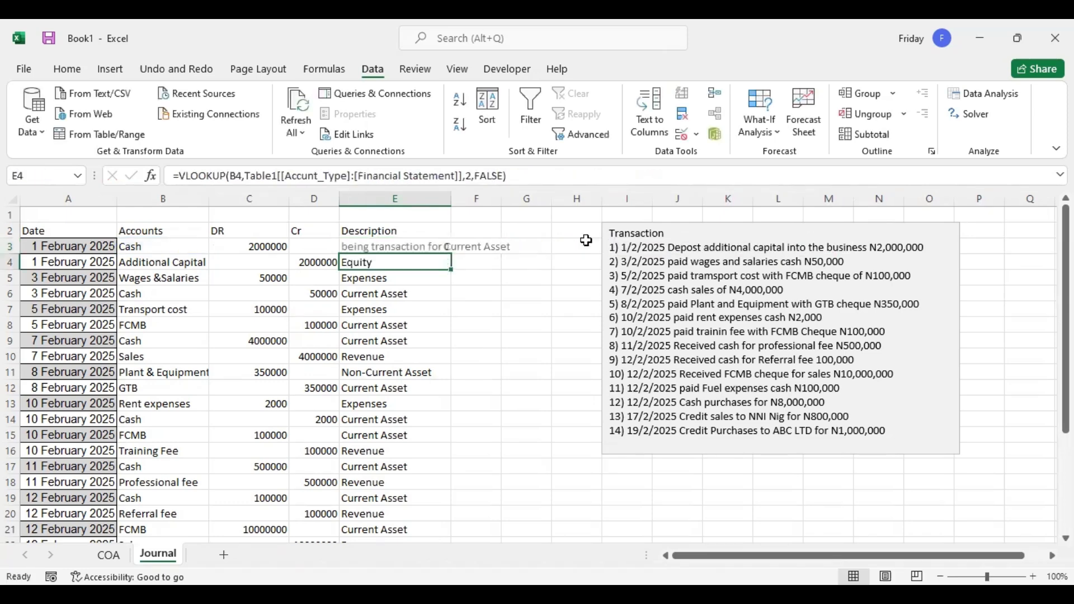
{"action": "double_click", "coordinate": [453, 197]}
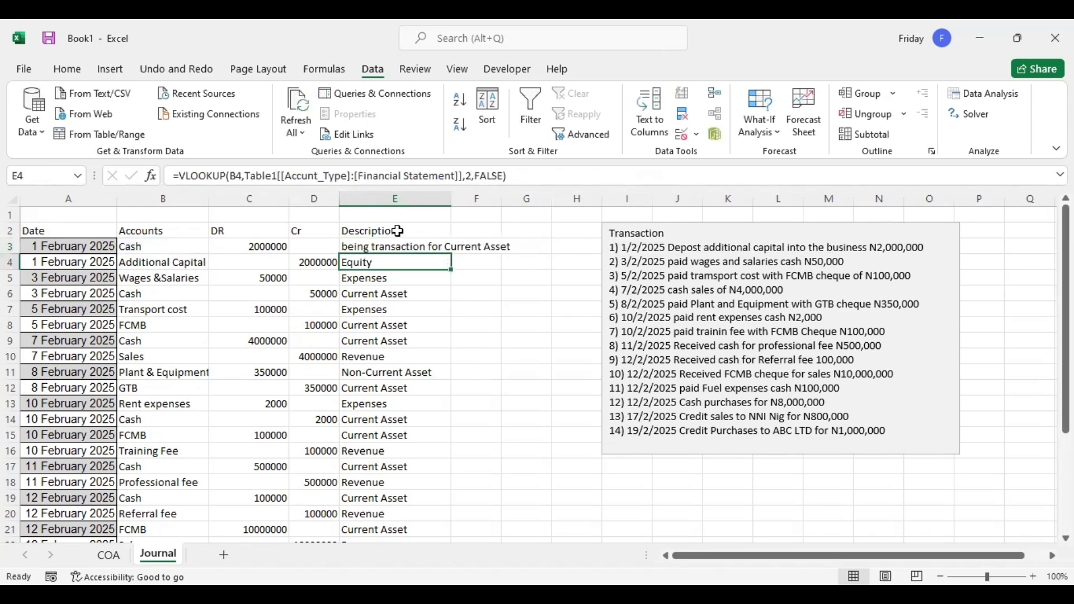
Step: Capitalise the prefix in E3's formula to "Being transaction for " and fill the formula down the Description column to E30
{"action": "double_click", "coordinate": [386, 246]}
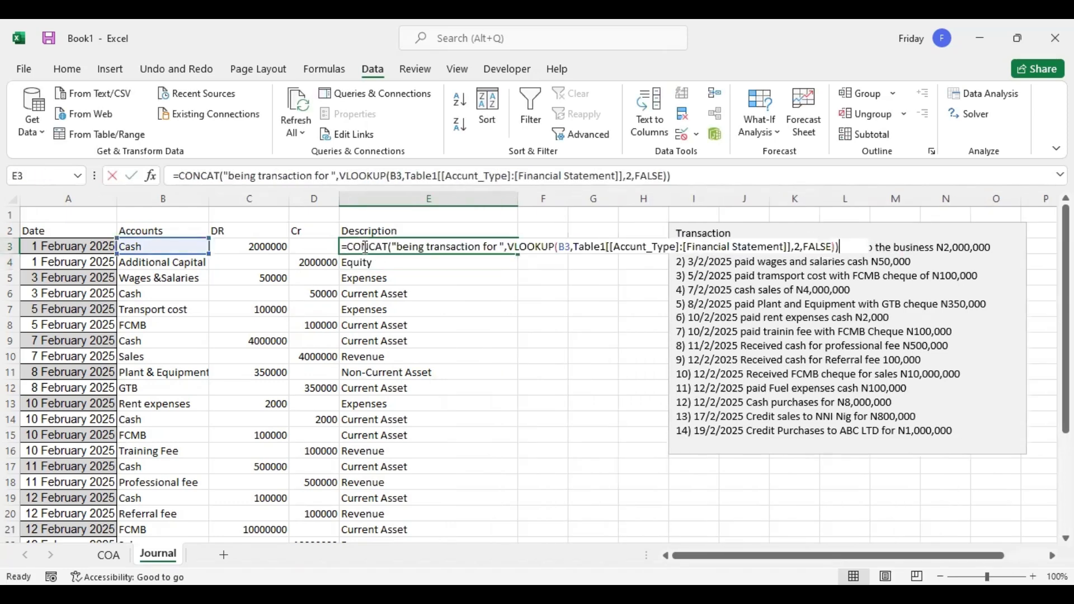
{"action": "left_click", "coordinate": [403, 246]}
{"action": "key", "text": "BackSpace"}
{"action": "type", "text": "B"}
{"action": "key", "text": "Return"}
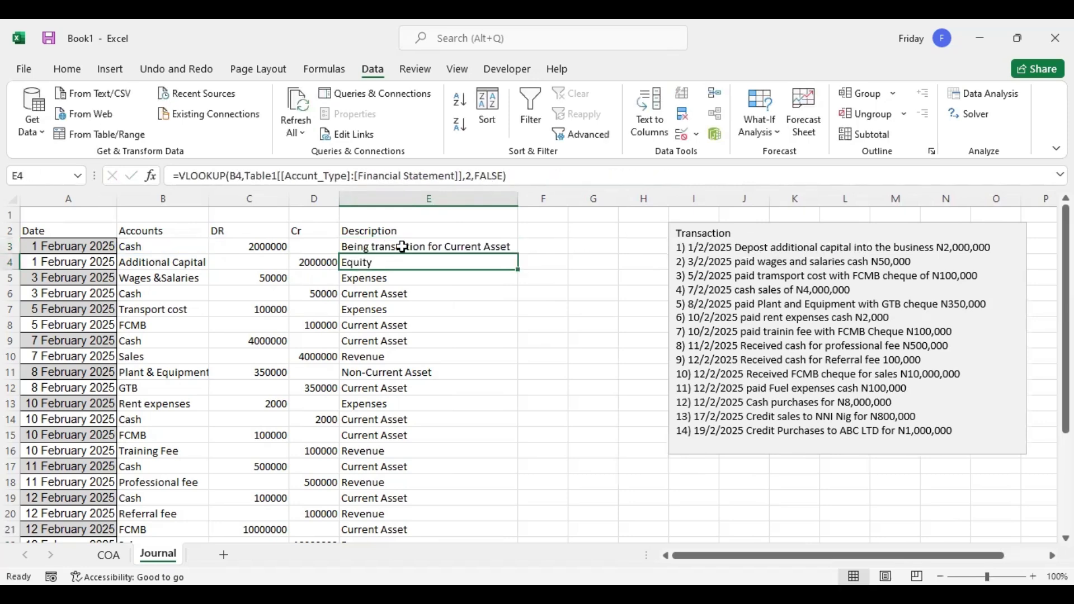
{"action": "left_click", "coordinate": [428, 246]}
{"action": "mouse_move", "coordinate": [517, 255]}
{"action": "left_mouse_down"}
{"action": "mouse_move", "coordinate": [512, 540]}
{"action": "mouse_move", "coordinate": [523, 521]}
{"action": "left_mouse_up"}
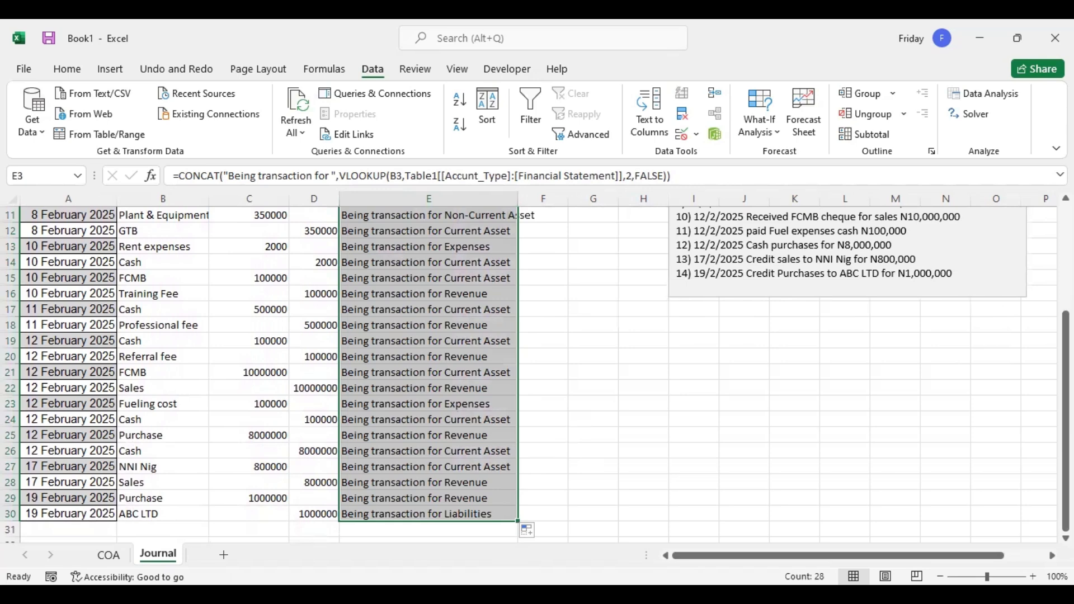
Step: Format the journal range A2:E30 as a table with headers, using a light grey banded style
{"action": "scroll", "coordinate": [537, 370], "scroll_direction": "up", "scroll_amount": 4}
{"action": "left_click_drag", "start_coordinate": [62, 231], "coordinate": [395, 463]}
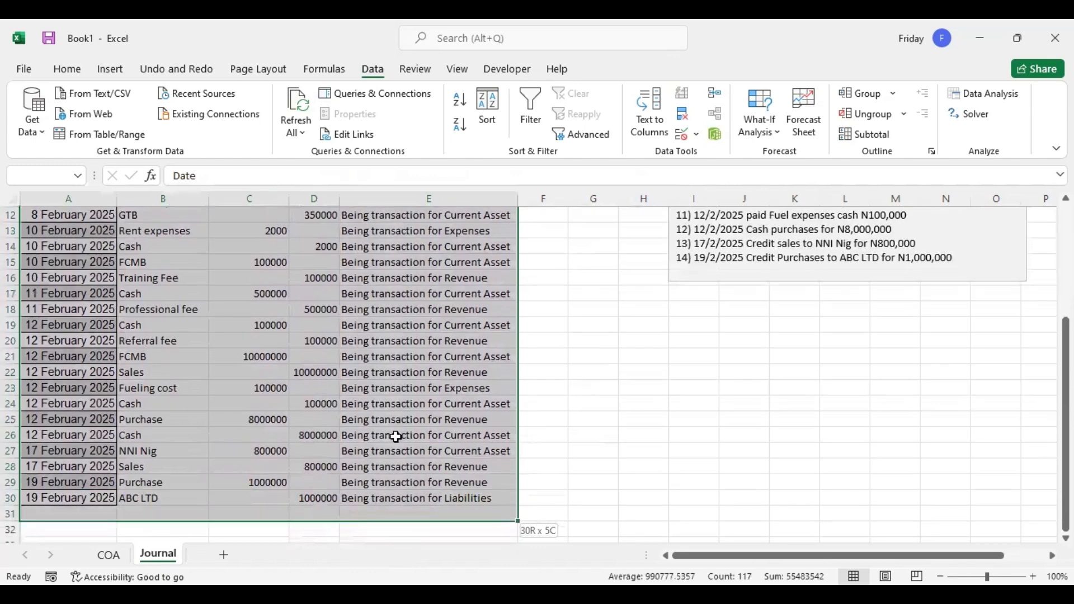
{"action": "left_click", "coordinate": [68, 69]}
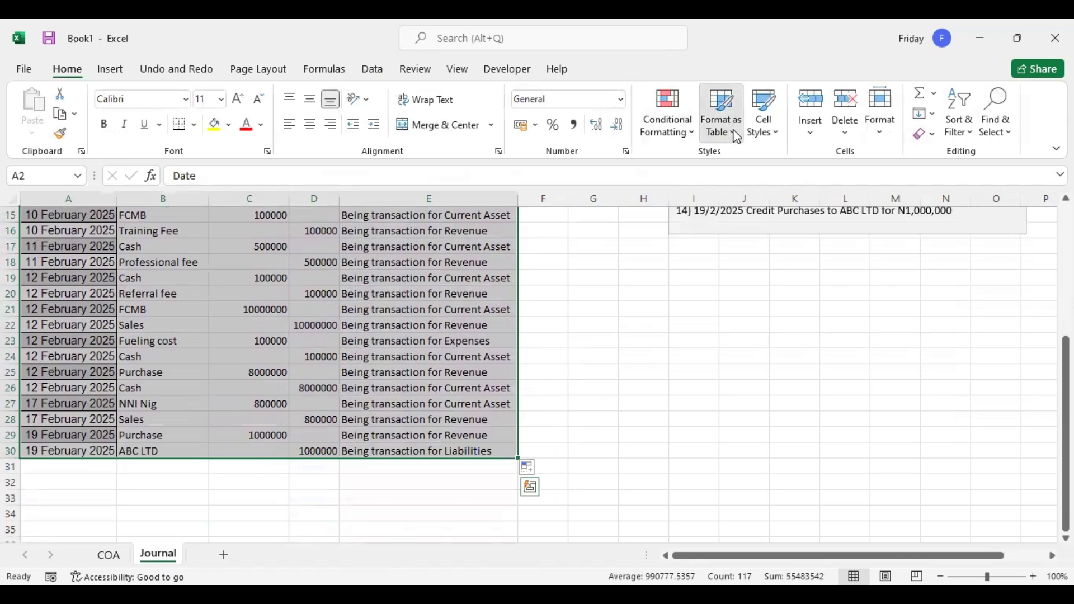
{"action": "left_click", "coordinate": [722, 126]}
{"action": "left_click", "coordinate": [700, 224]}
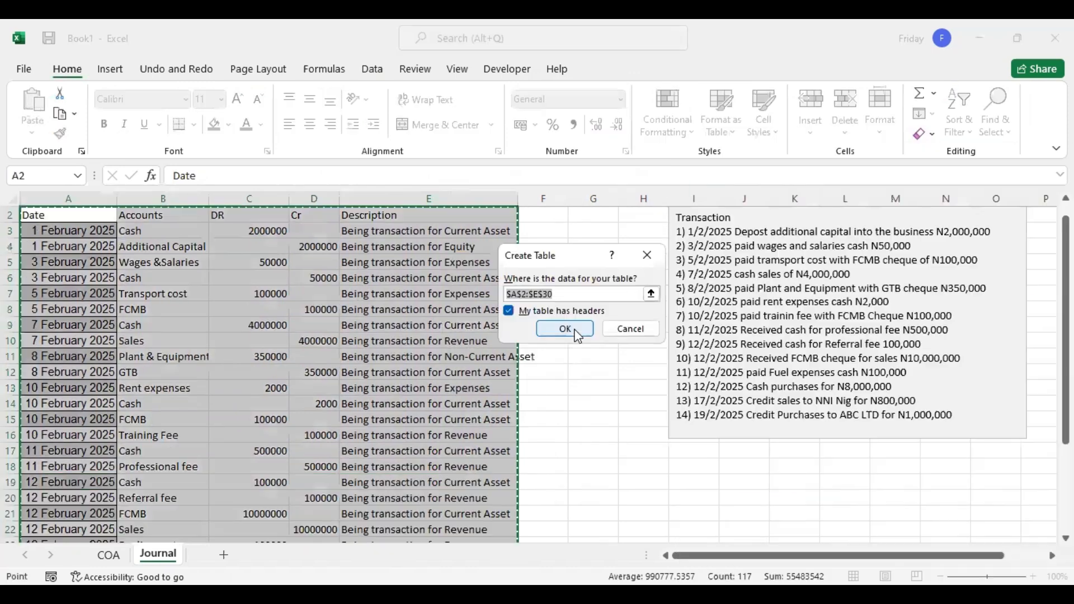
{"action": "left_click", "coordinate": [565, 329]}
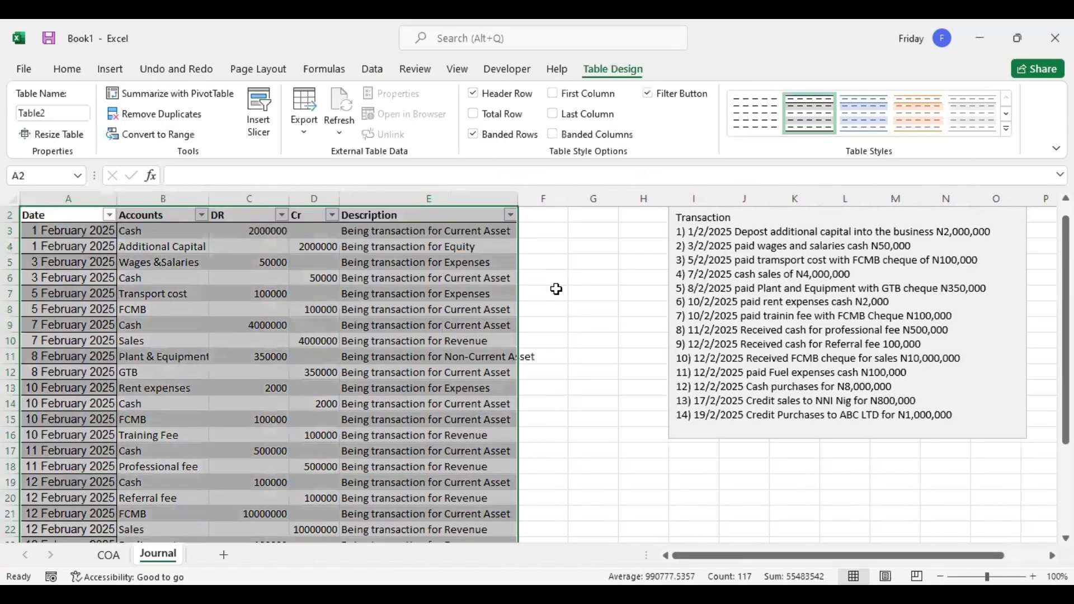
Step: Apply all borders to the journal table's data rows A3:E30 and widen the Description column to about 35
{"action": "left_click", "coordinate": [153, 286]}
{"action": "left_click_drag", "start_coordinate": [45, 230], "coordinate": [499, 514]}
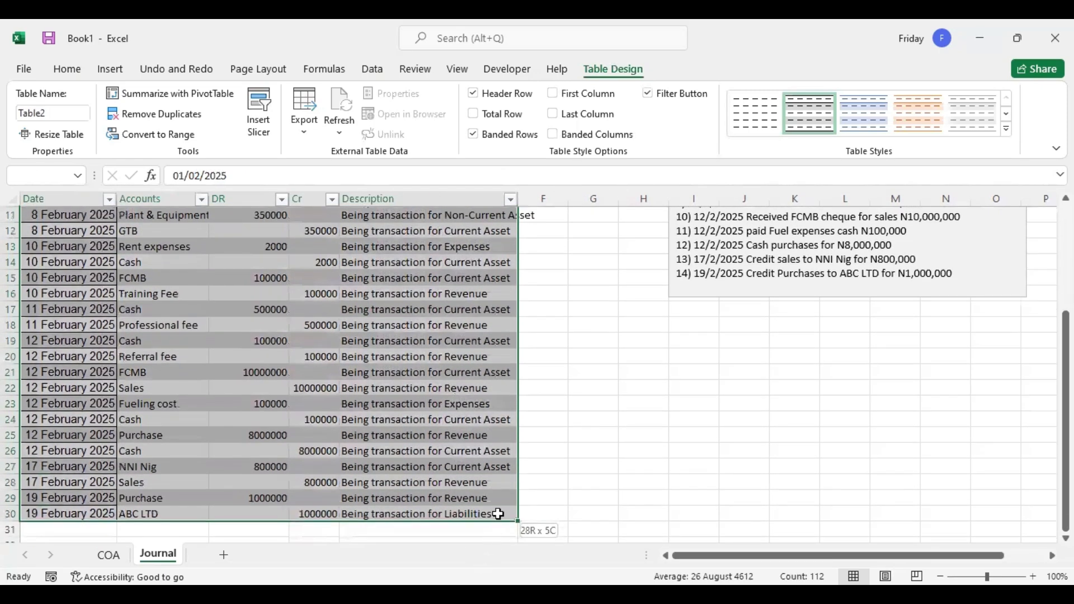
{"action": "left_click", "coordinate": [67, 69]}
{"action": "left_click", "coordinate": [194, 124]}
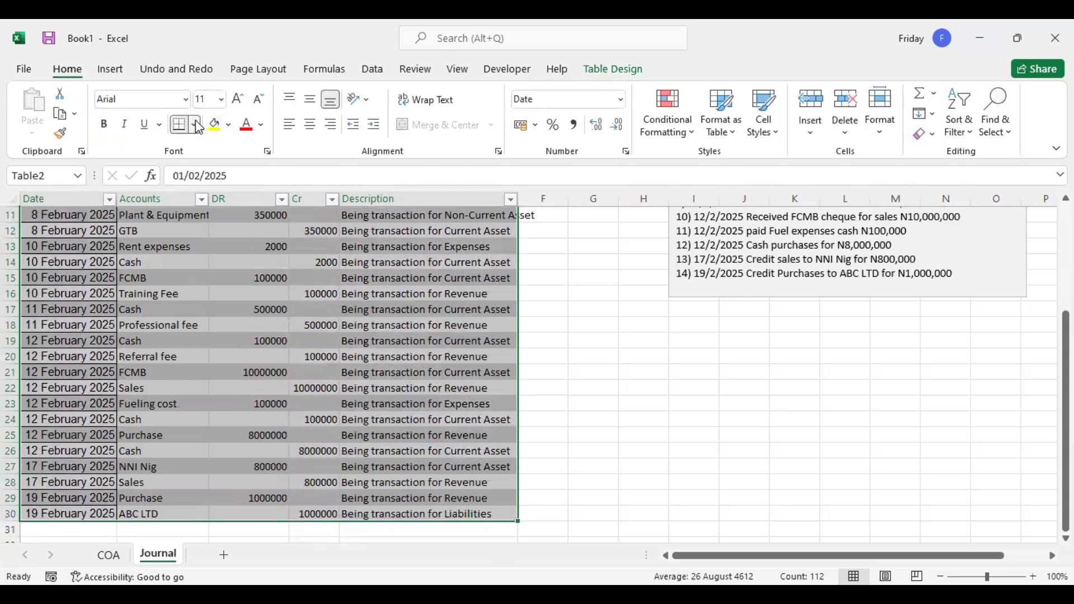
{"action": "left_click", "coordinate": [218, 281]}
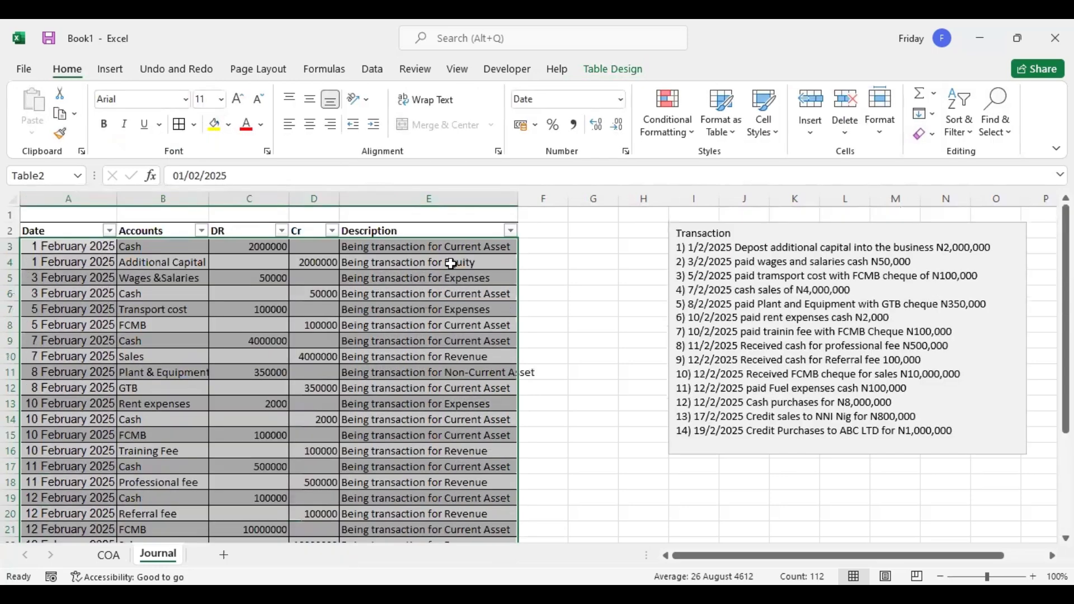
{"action": "left_click_drag", "start_coordinate": [513, 194], "coordinate": [536, 194]}
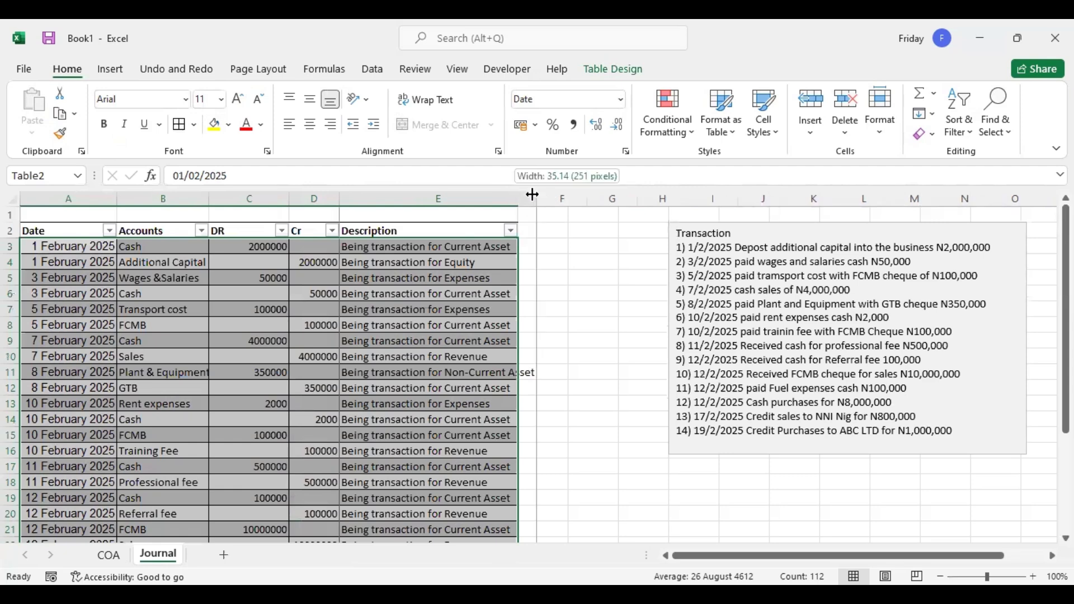
{"action": "left_click", "coordinate": [314, 325]}
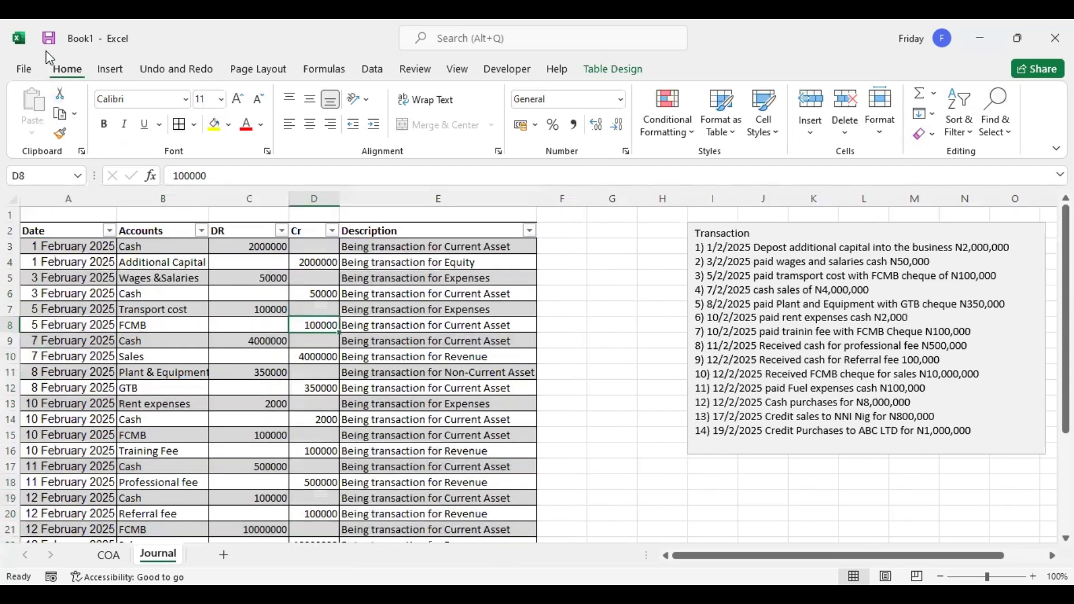
Step: Review the journal table's entries and amounts down to the first empty row below it
{"action": "left_click", "coordinate": [259, 306]}
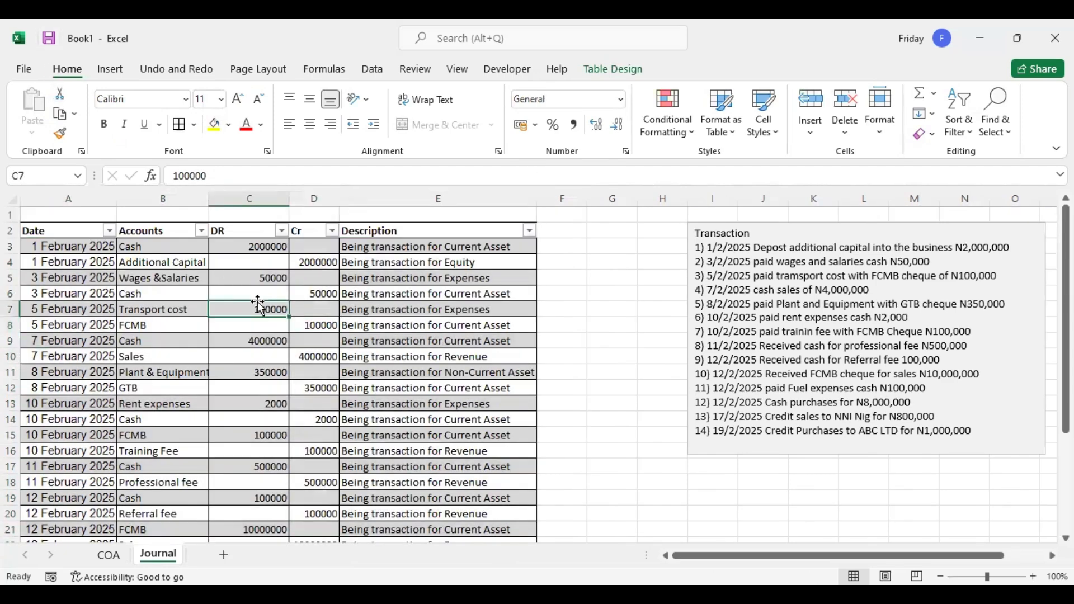
{"action": "left_click", "coordinate": [222, 362]}
{"action": "left_click", "coordinate": [229, 374]}
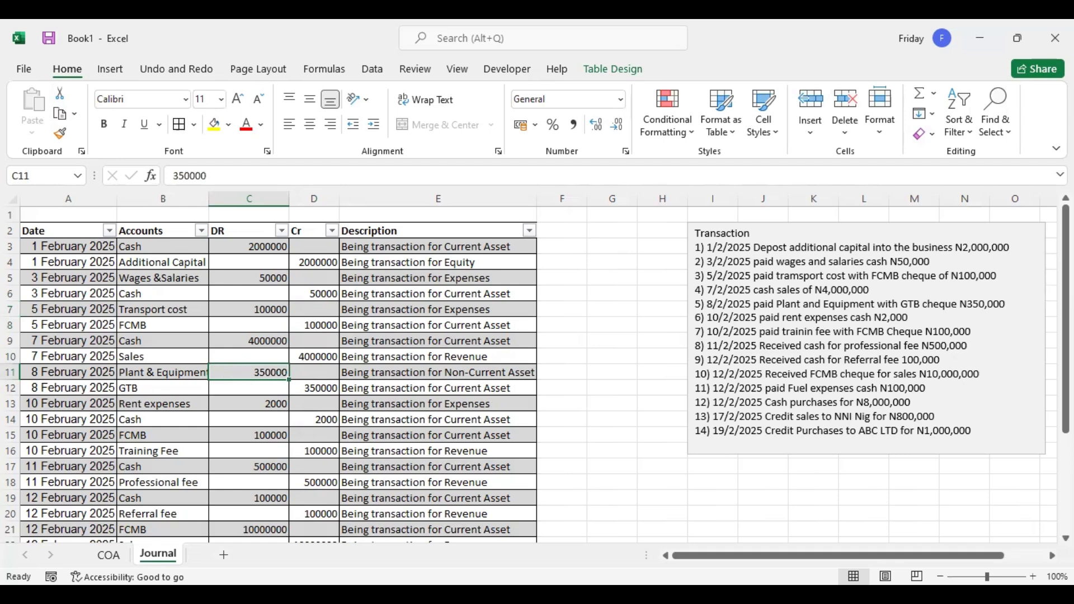
{"action": "scroll", "coordinate": [537, 369], "scroll_direction": "down", "scroll_amount": 3}
{"action": "left_click", "coordinate": [273, 388]}
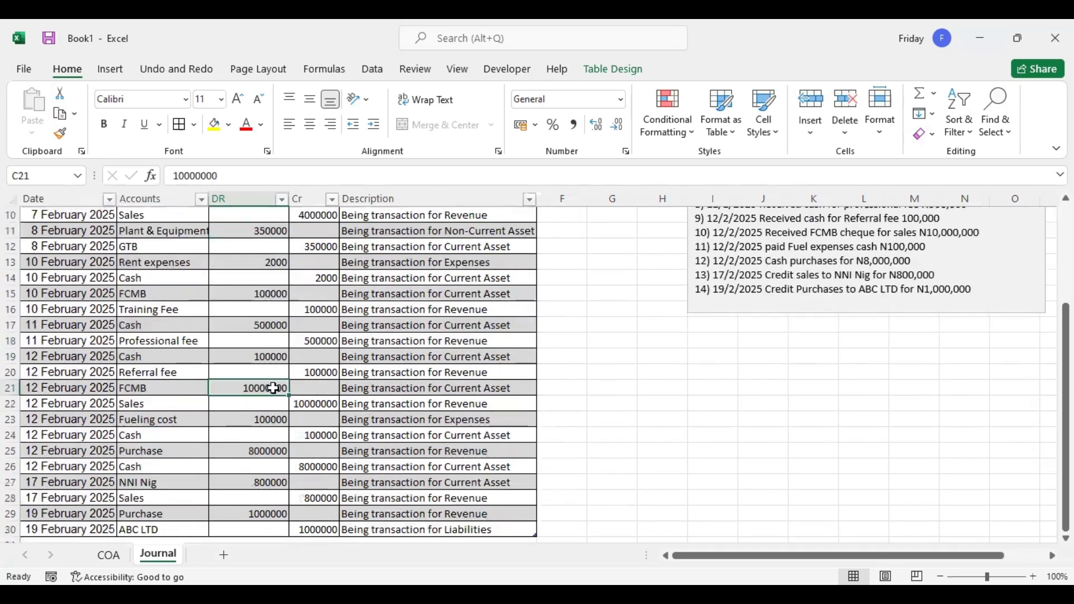
{"action": "key", "text": "Down"}
{"action": "key", "text": "Down"}
{"action": "key", "text": "Down"}
{"action": "key", "text": "Down"}
{"action": "key", "text": "Down"}
{"action": "key", "text": "Down"}
{"action": "key", "text": "Down"}
{"action": "key", "text": "Down"}
{"action": "key", "text": "Down"}
{"action": "key", "text": "Down"}
{"action": "key", "text": "Down"}
{"action": "key", "text": "Down"}
{"action": "key", "text": "Down"}
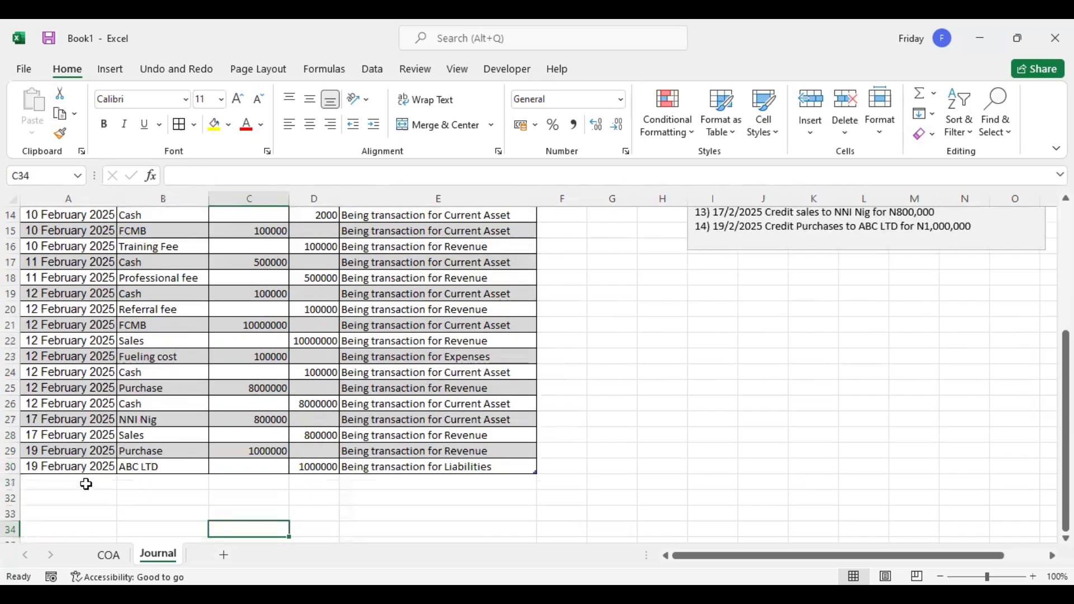
{"action": "left_click", "coordinate": [85, 482]}
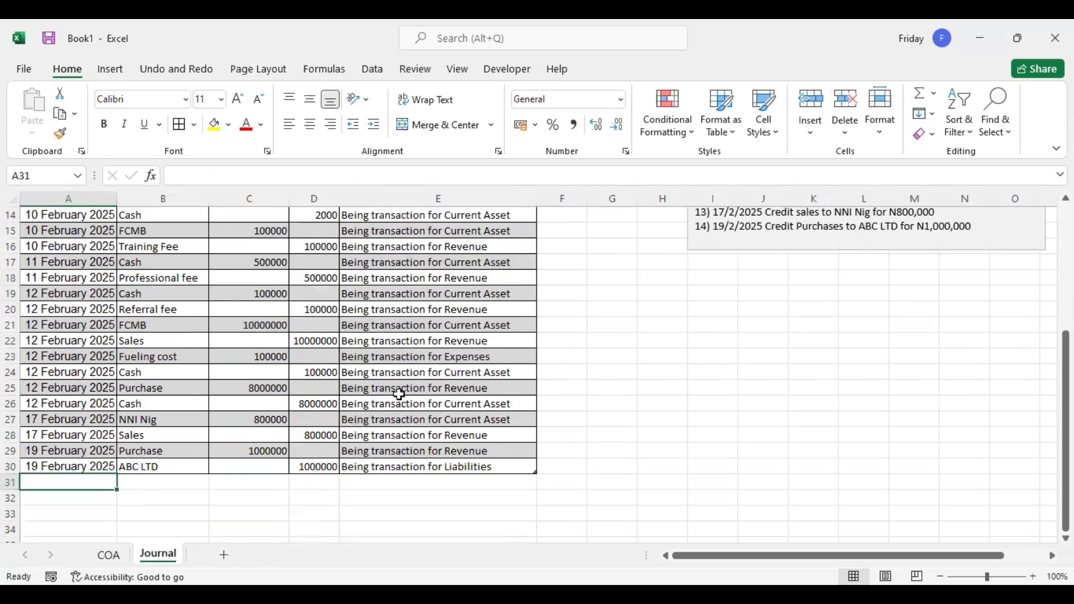
Step: Create a PivotTable from the journal table Table2 on a new worksheet
{"action": "left_click", "coordinate": [264, 263]}
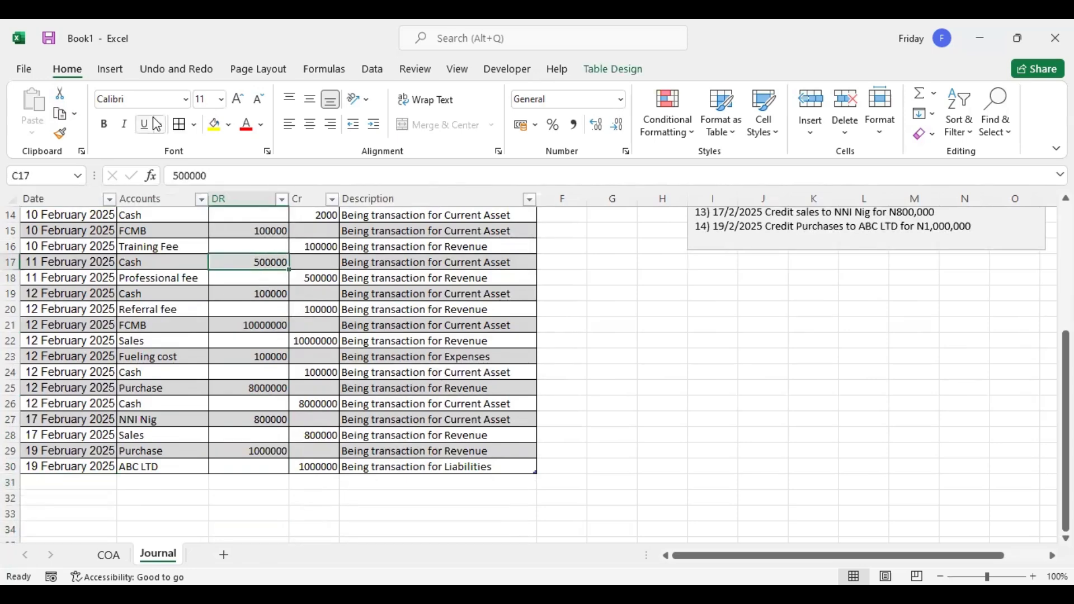
{"action": "left_click", "coordinate": [110, 70]}
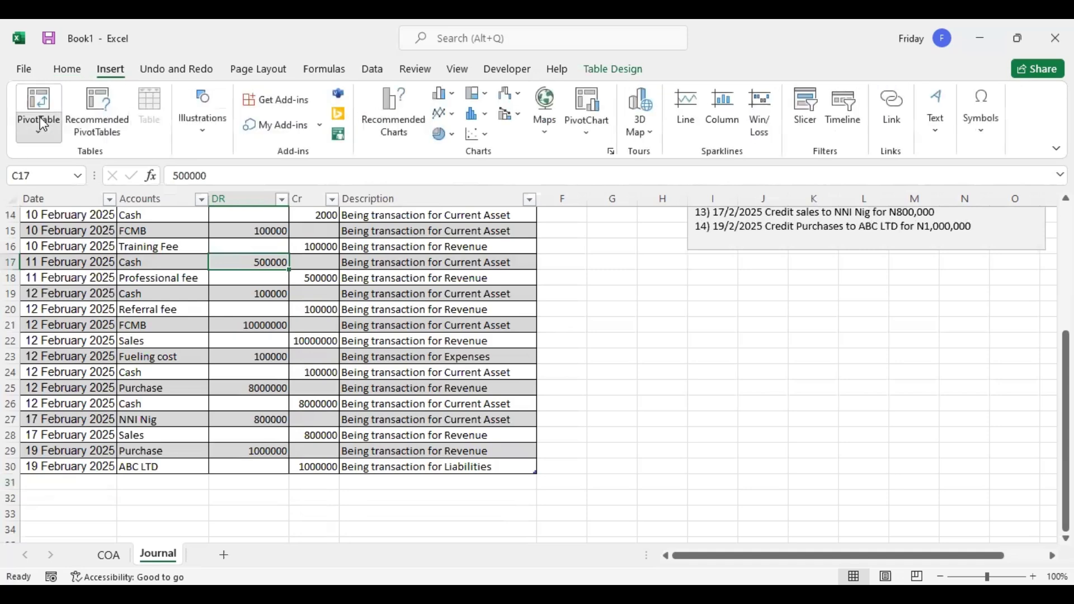
{"action": "left_click", "coordinate": [40, 128]}
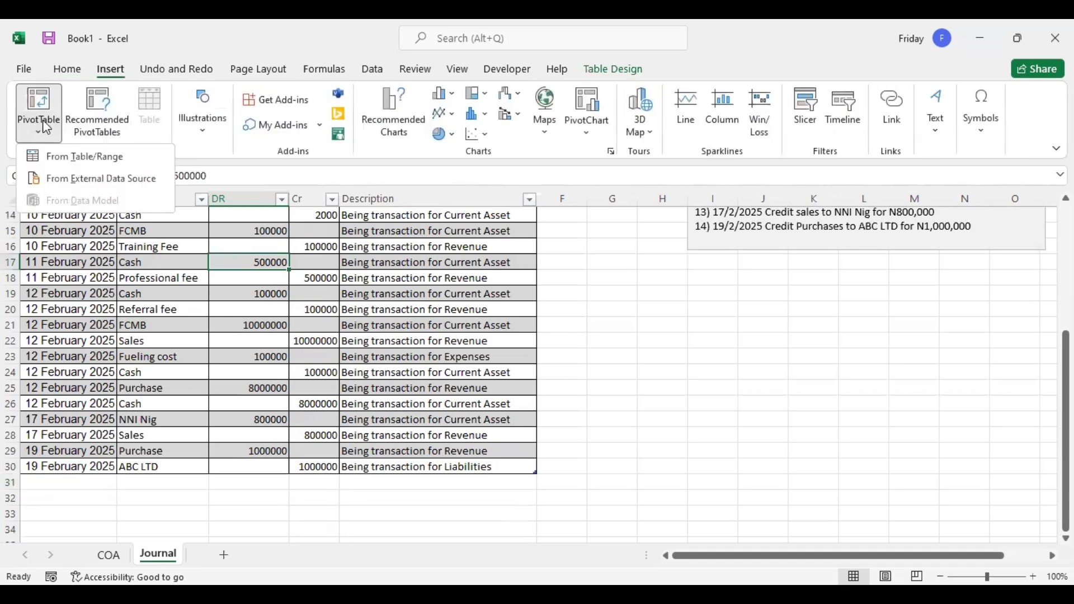
{"action": "left_click", "coordinate": [101, 157]}
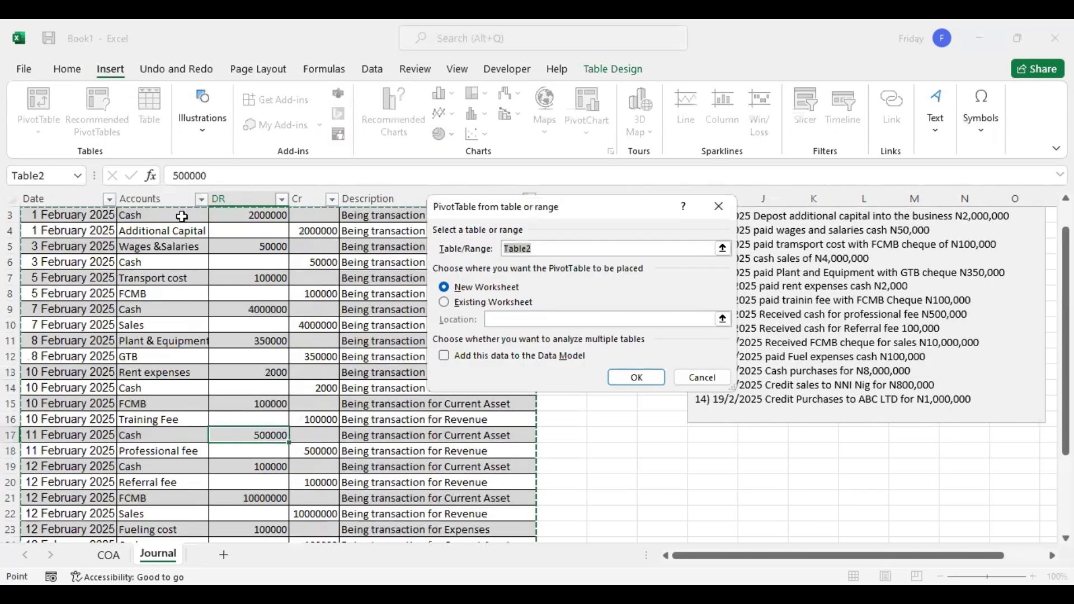
{"action": "left_click", "coordinate": [642, 380]}
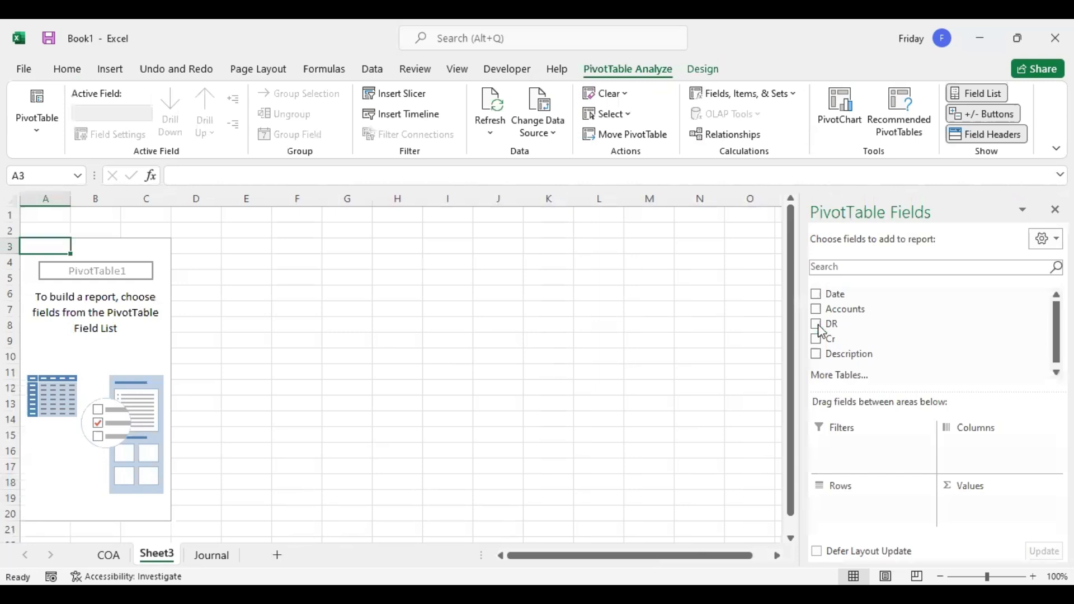
Step: Add Date and Accounts as PivotTable rows with DR and Cr as summed values, and widen the two sum columns
{"action": "left_click", "coordinate": [820, 295]}
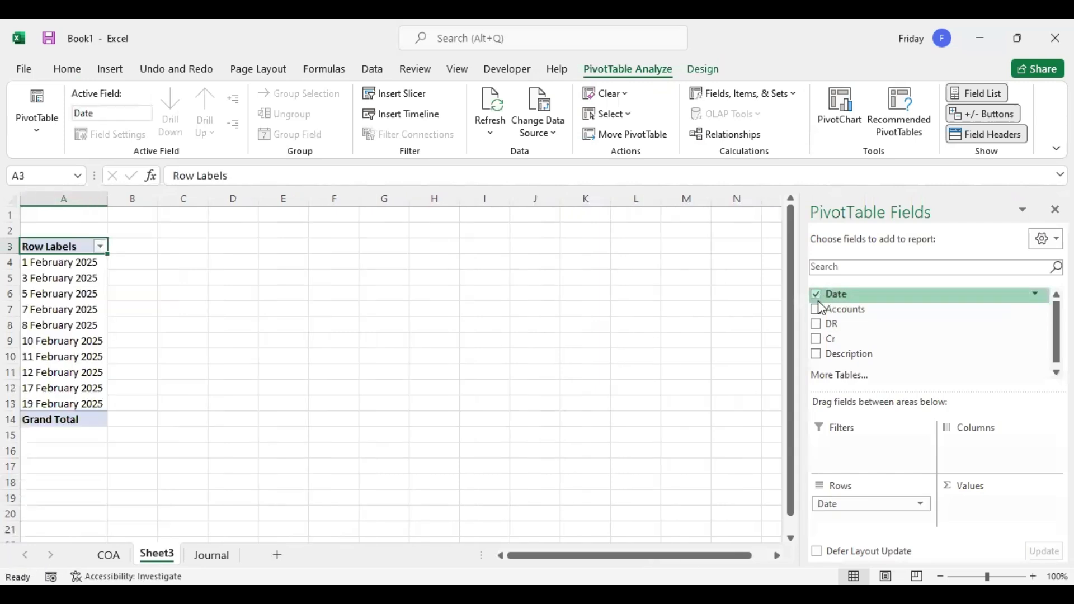
{"action": "left_click", "coordinate": [818, 308]}
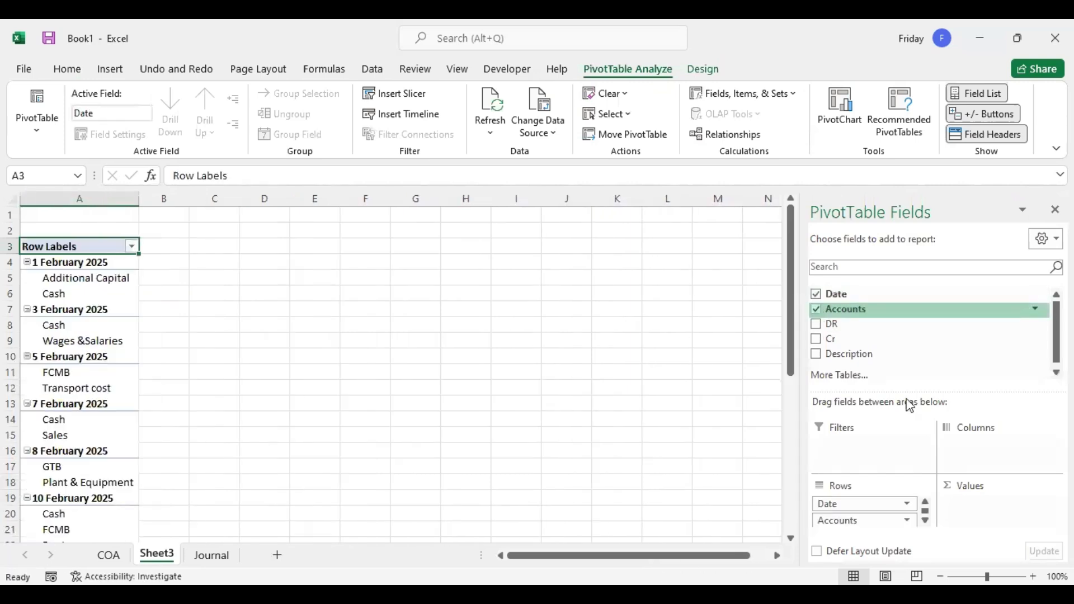
{"action": "left_click", "coordinate": [817, 324]}
{"action": "left_click", "coordinate": [816, 339]}
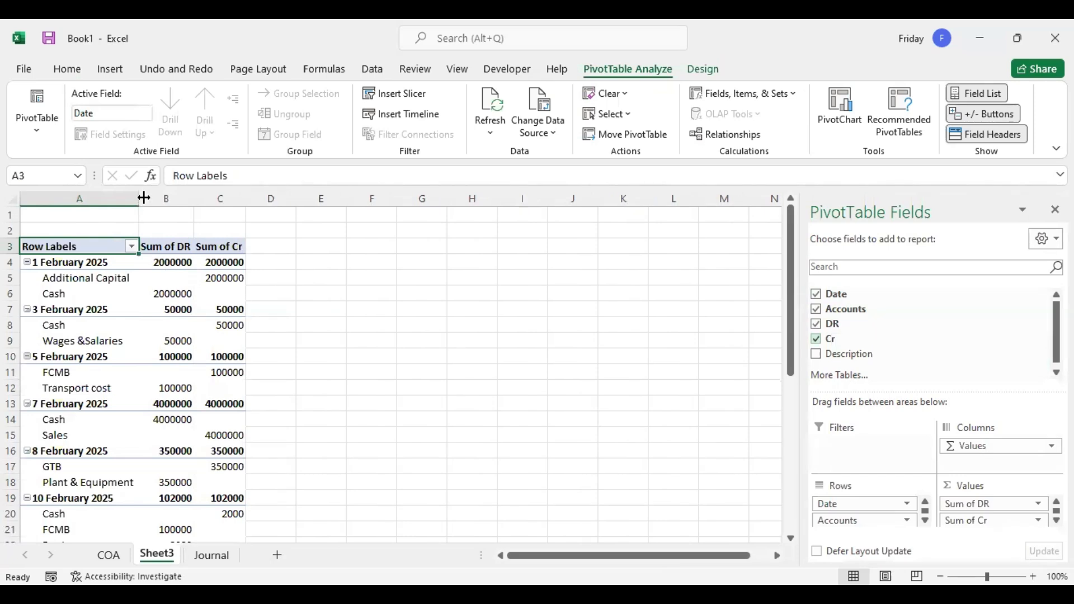
{"action": "left_click_drag", "start_coordinate": [191, 203], "coordinate": [276, 199]}
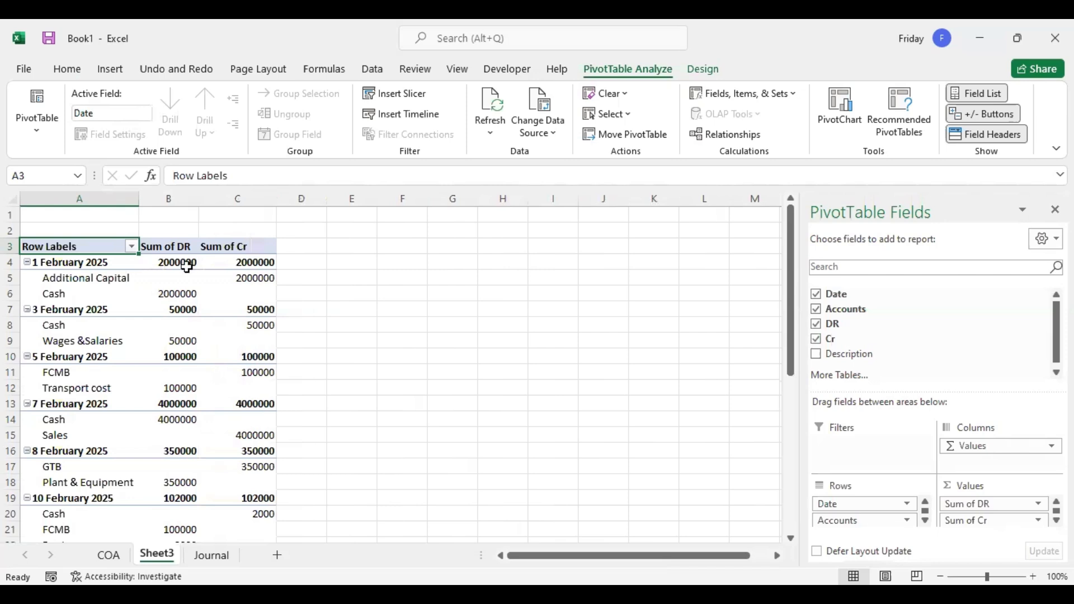
{"action": "left_click", "coordinate": [160, 264]}
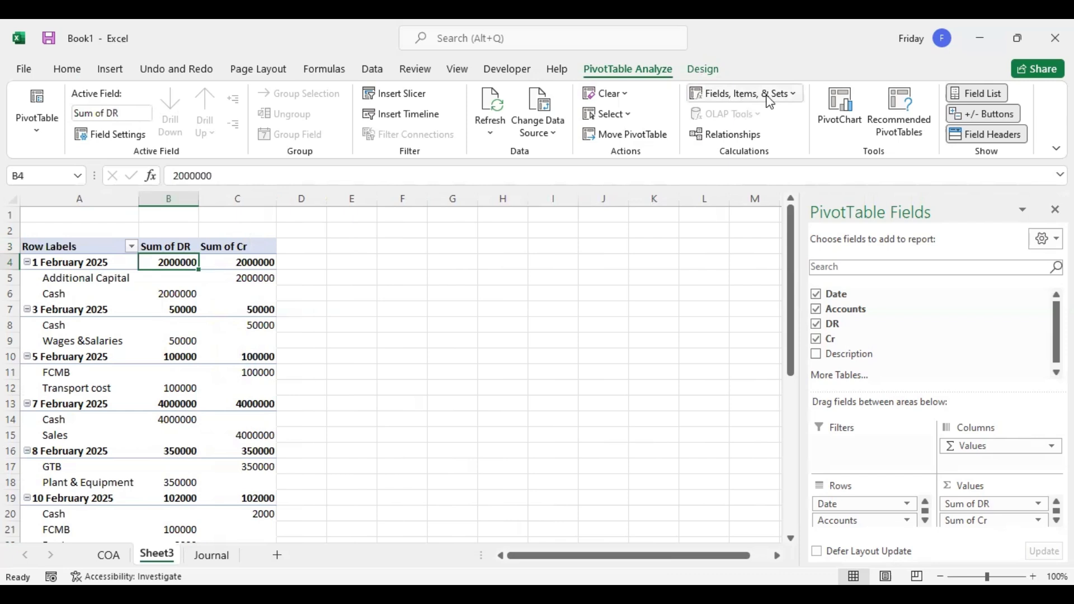
Step: Add a calculated field named Balance to the PivotTable with the formula = DR-Cr
{"action": "left_click", "coordinate": [795, 95]}
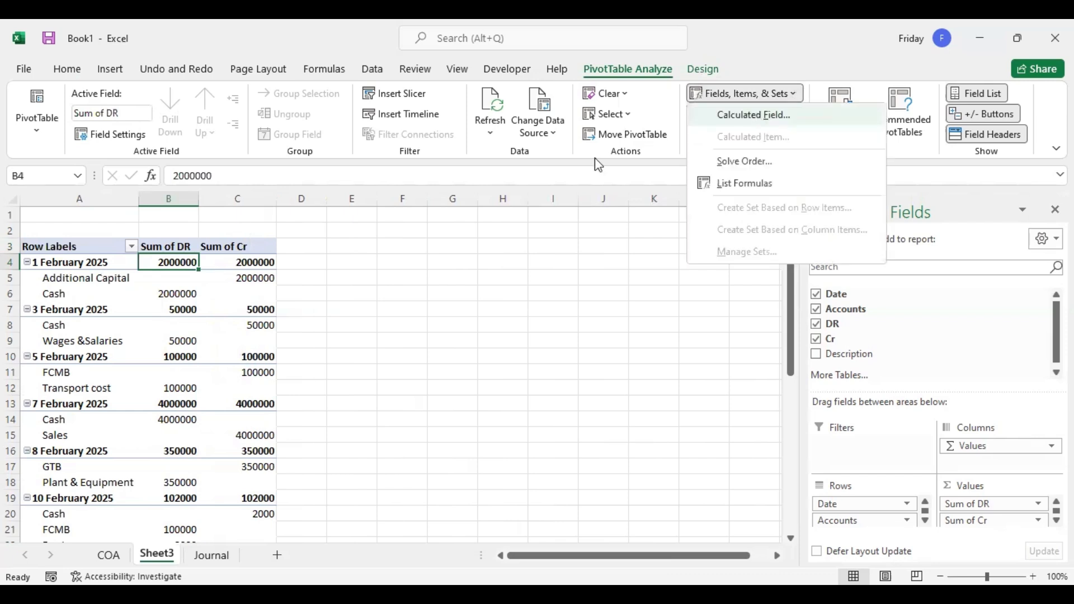
{"action": "key", "text": "Return"}
{"action": "type", "text": "Balance"}
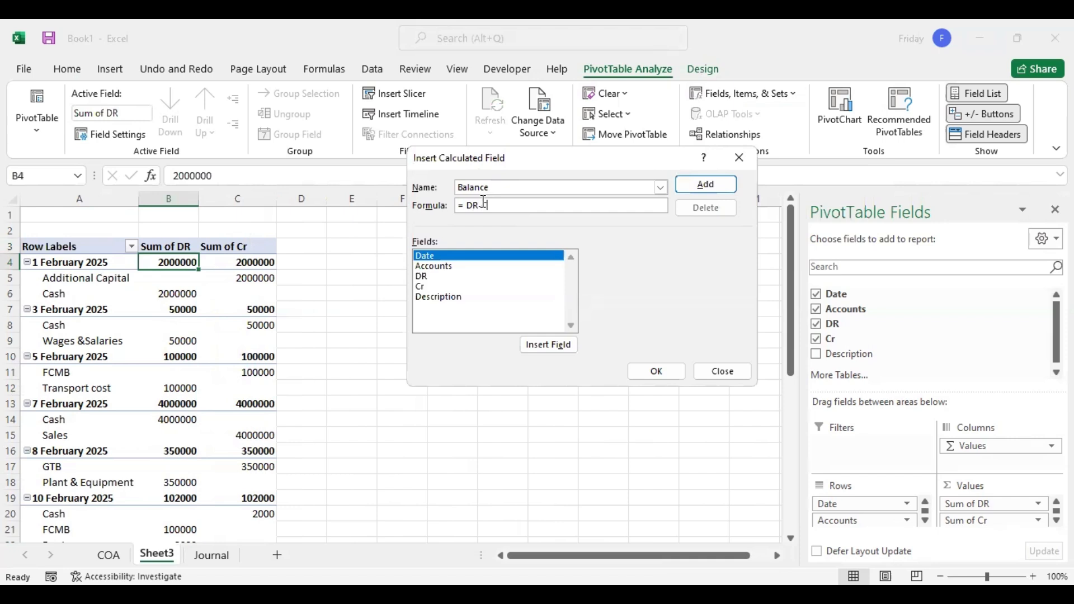
{"action": "left_click", "coordinate": [709, 185]}
{"action": "left_click", "coordinate": [665, 378]}
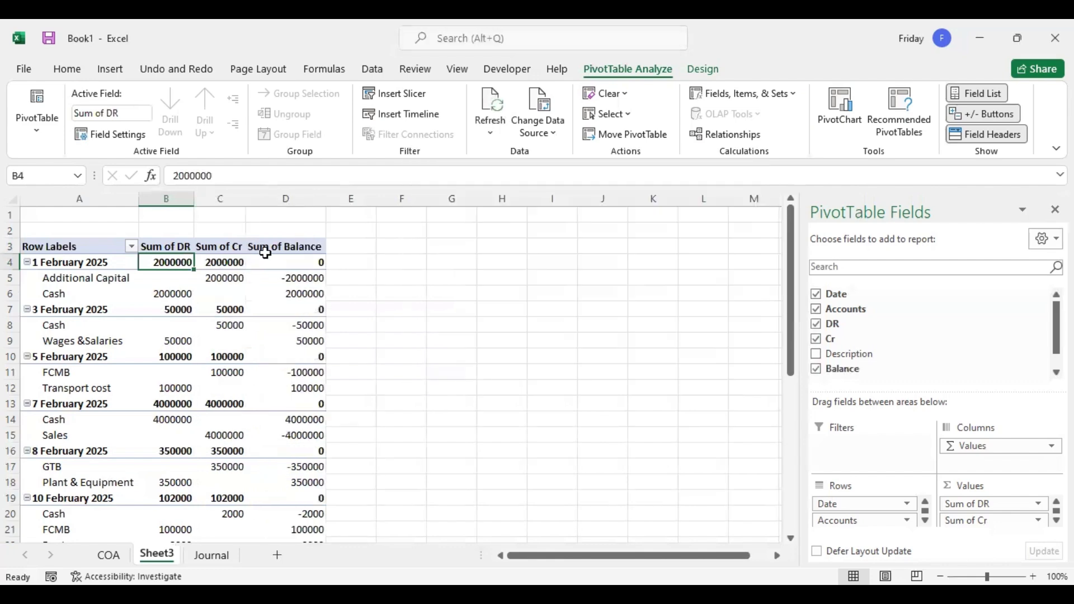
Step: Change the PivotTable's report layout to tabular form
{"action": "left_click", "coordinate": [133, 280]}
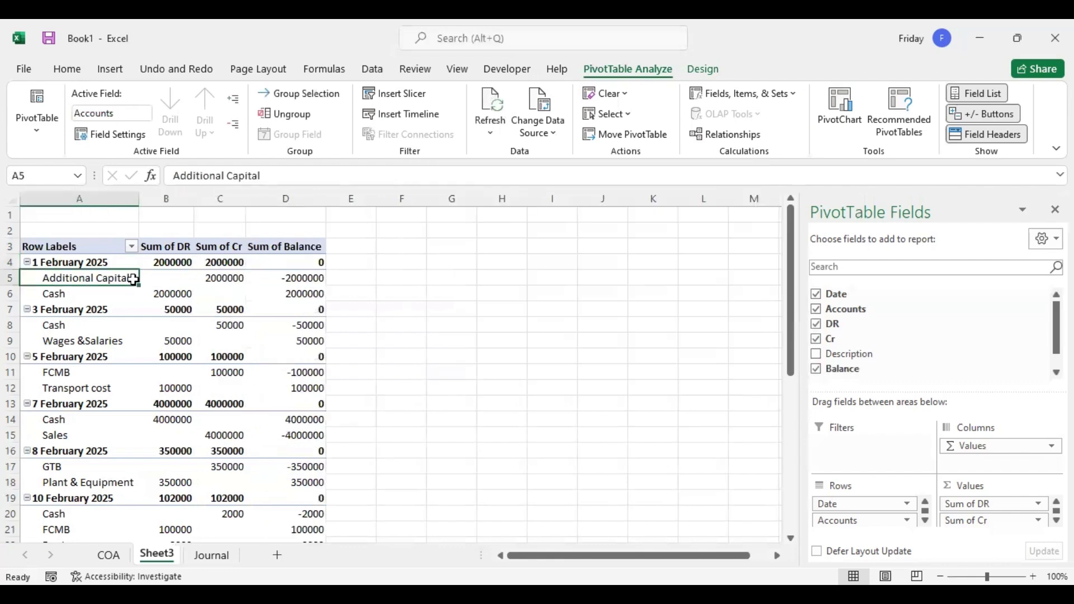
{"action": "left_click", "coordinate": [170, 278]}
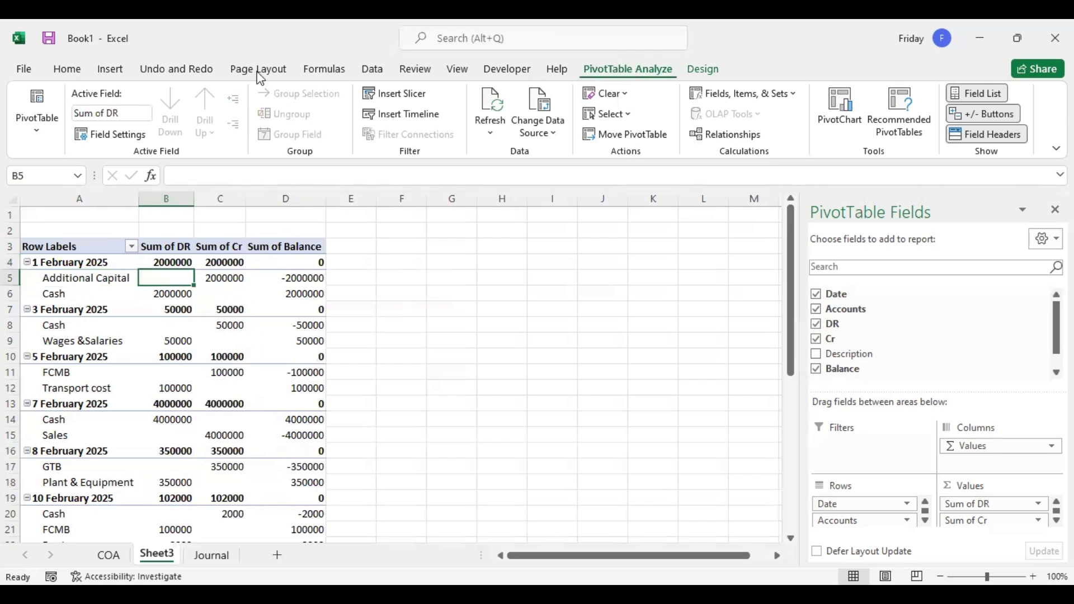
{"action": "left_click", "coordinate": [701, 71]}
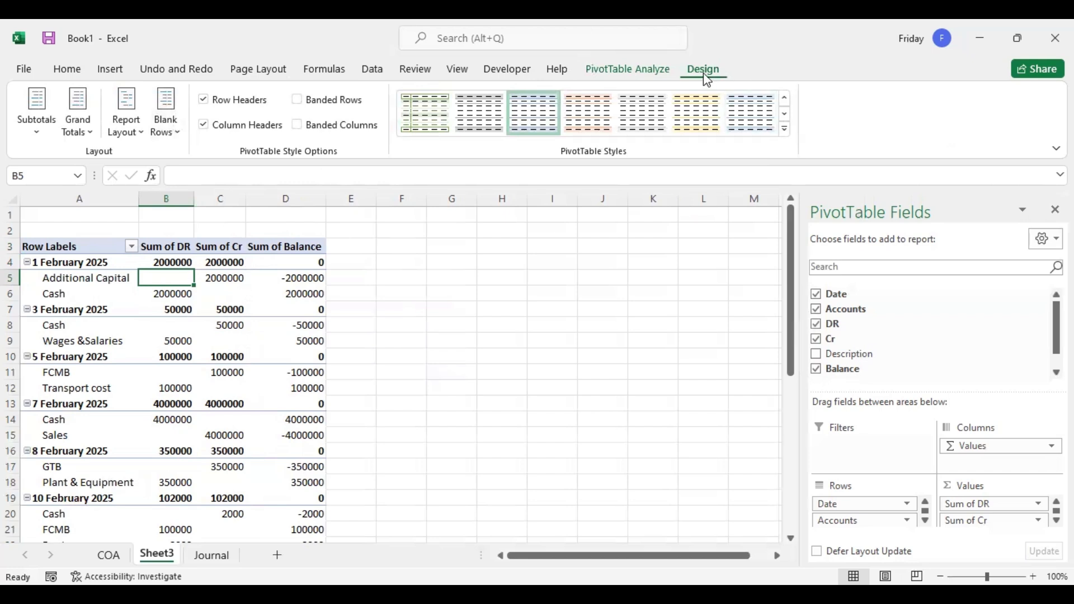
{"action": "left_click", "coordinate": [141, 133]}
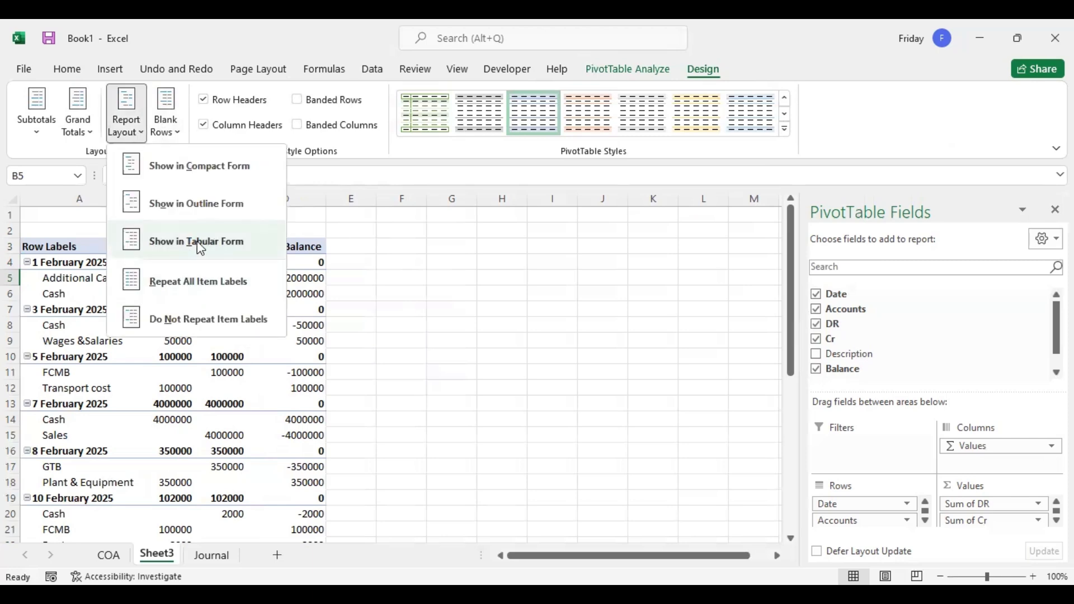
{"action": "left_click", "coordinate": [215, 254]}
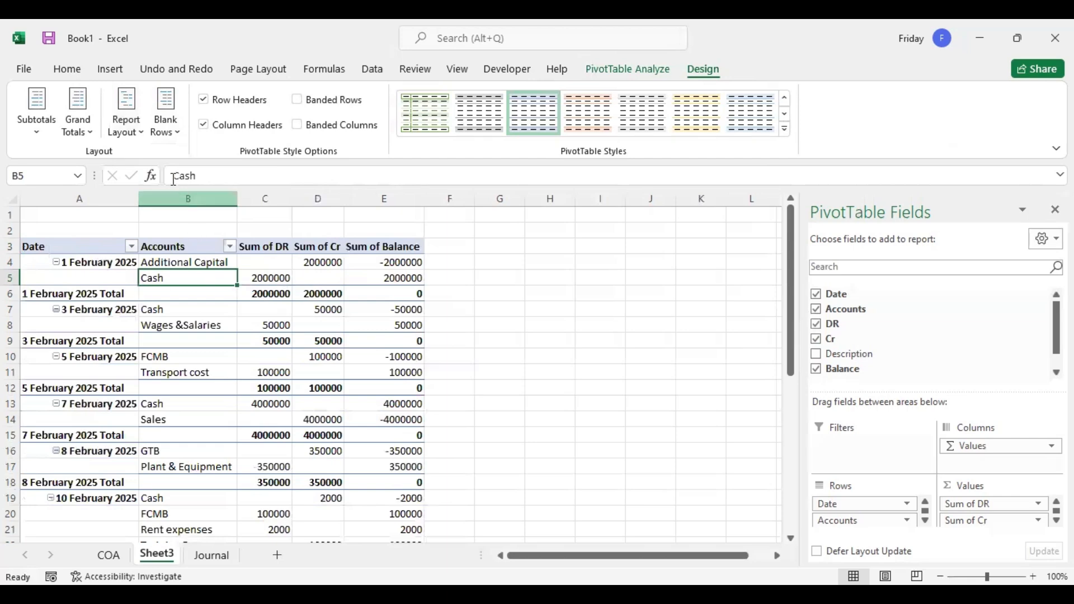
Step: Repeat all item labels in the PivotTable and turn off its subtotals
{"action": "left_click", "coordinate": [143, 136]}
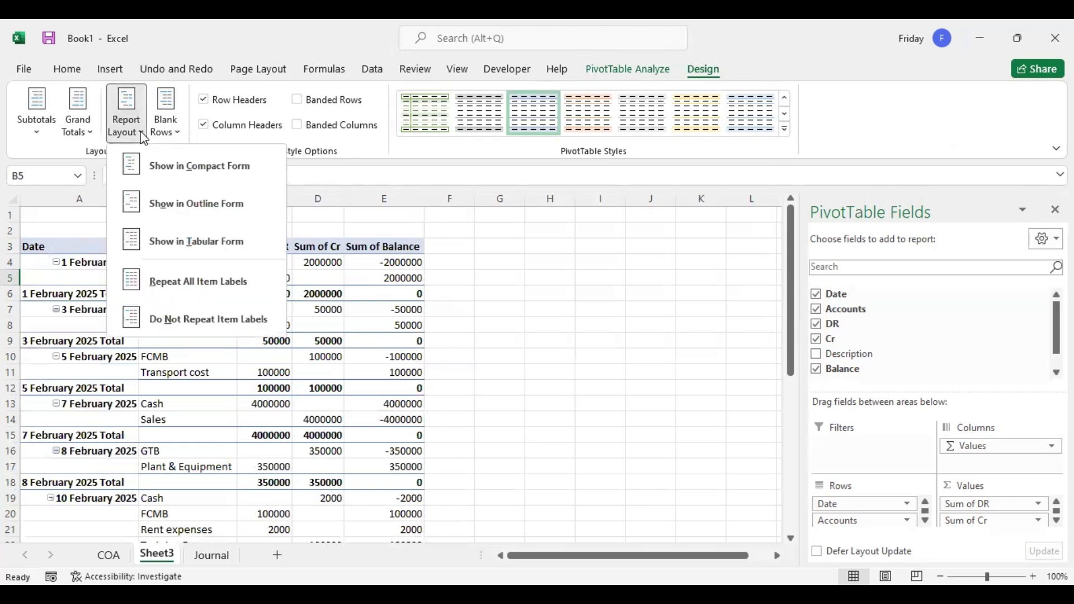
{"action": "left_click", "coordinate": [214, 290]}
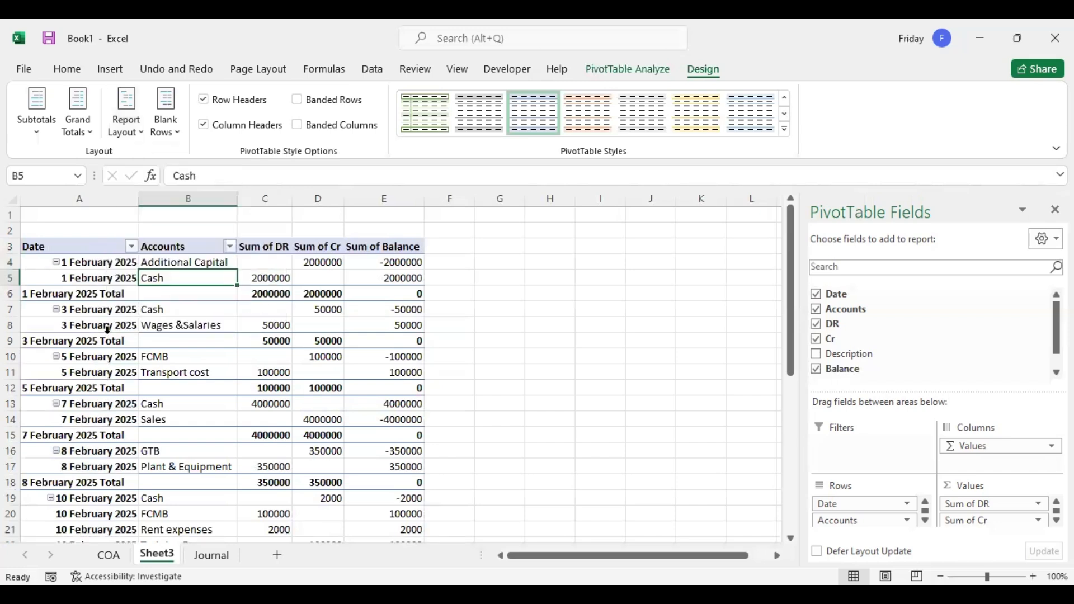
{"action": "left_click", "coordinate": [44, 128]}
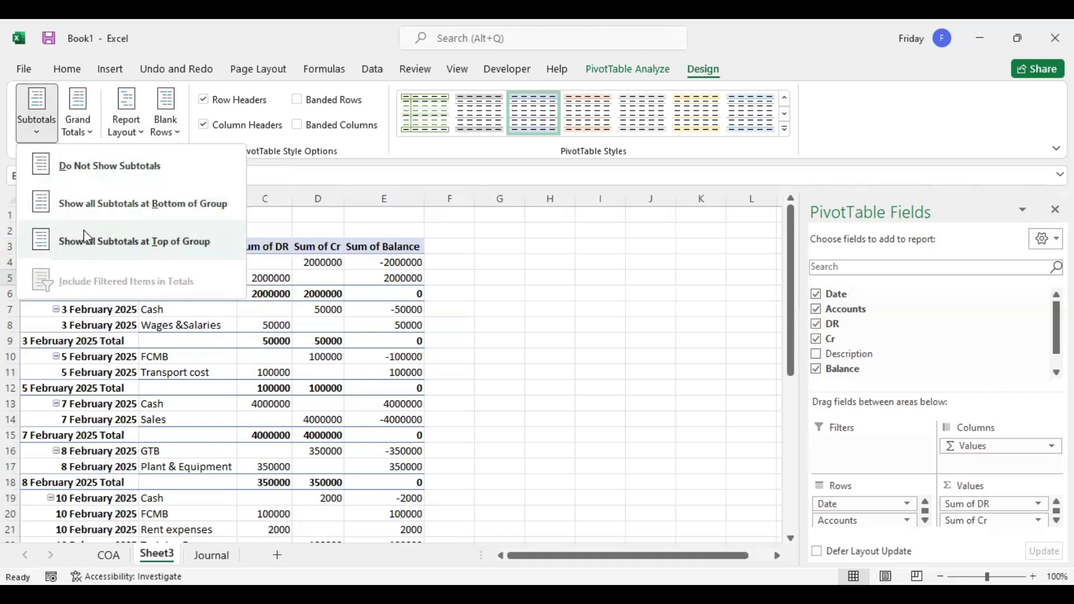
{"action": "left_click", "coordinate": [106, 168]}
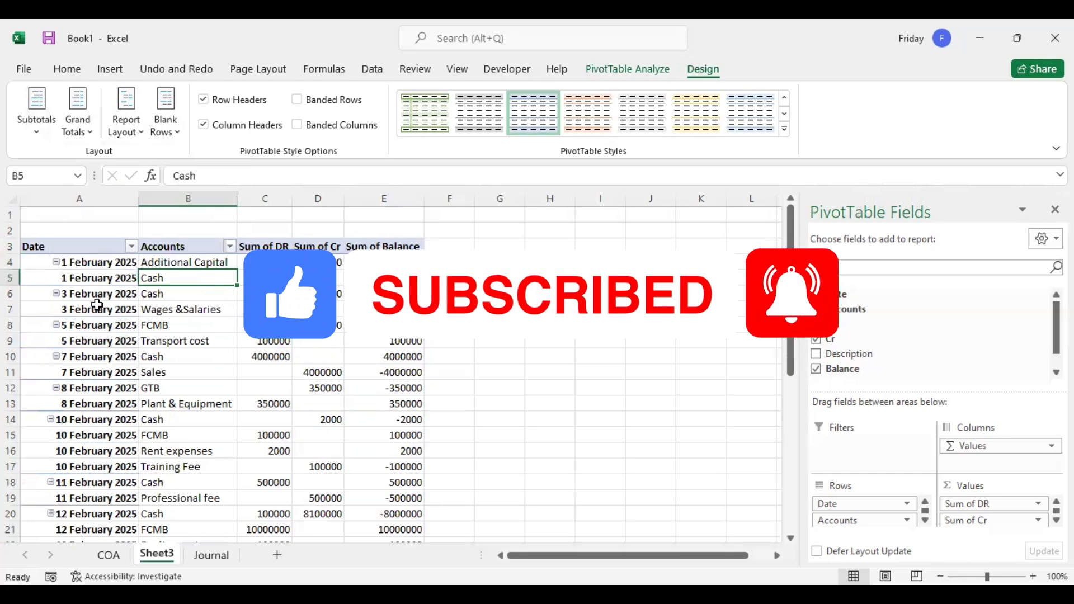
Step: Enter =B4 in cell A2 above the PivotTable to pull in the first listed account name
{"action": "left_click", "coordinate": [60, 231]}
{"action": "type", "text": "="}
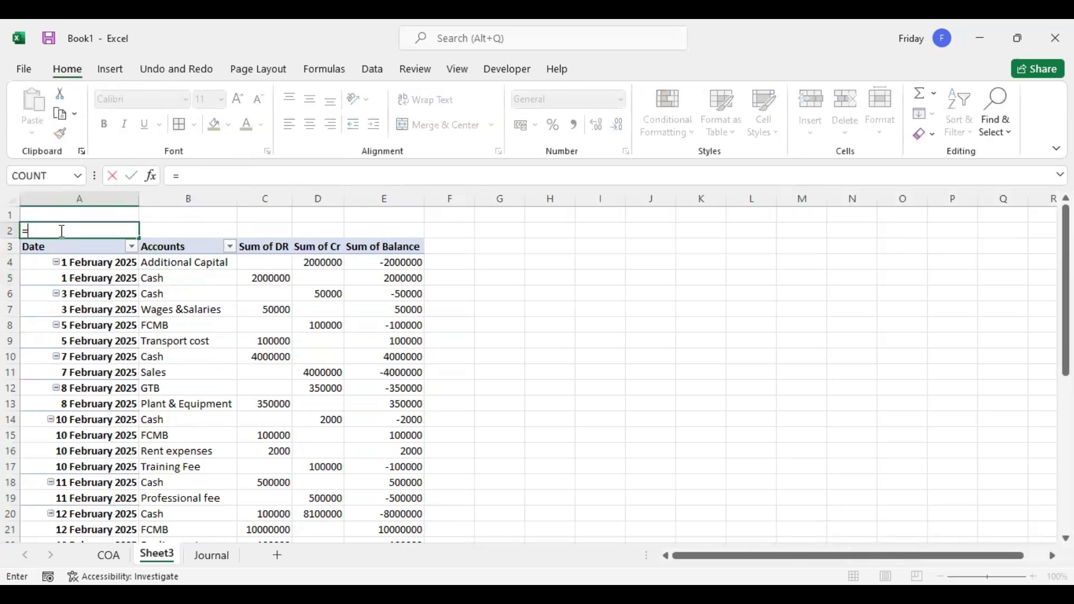
{"action": "left_click", "coordinate": [179, 263]}
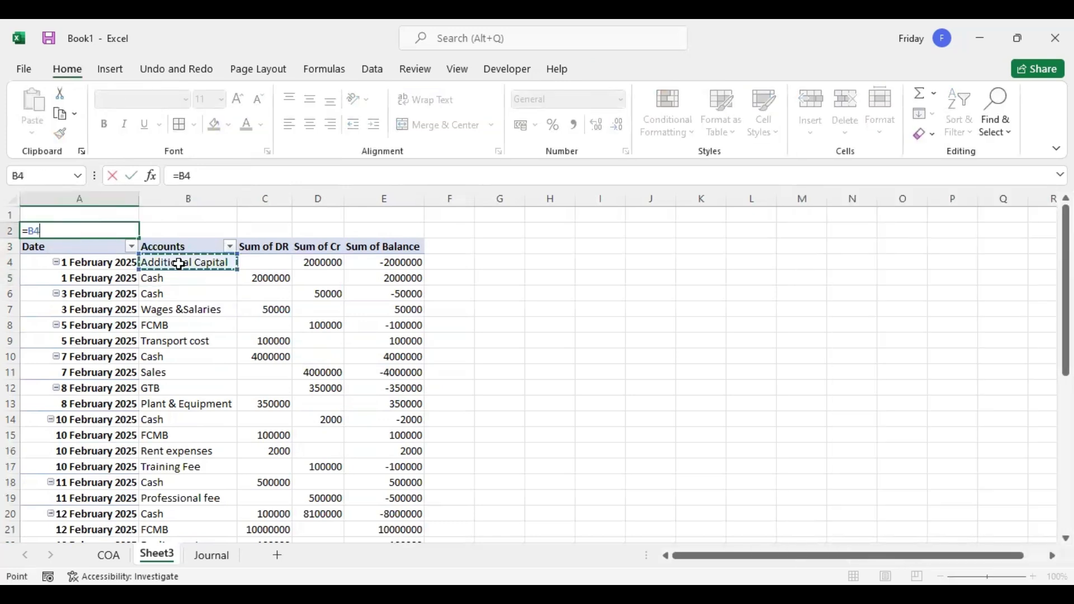
{"action": "key", "text": "Return"}
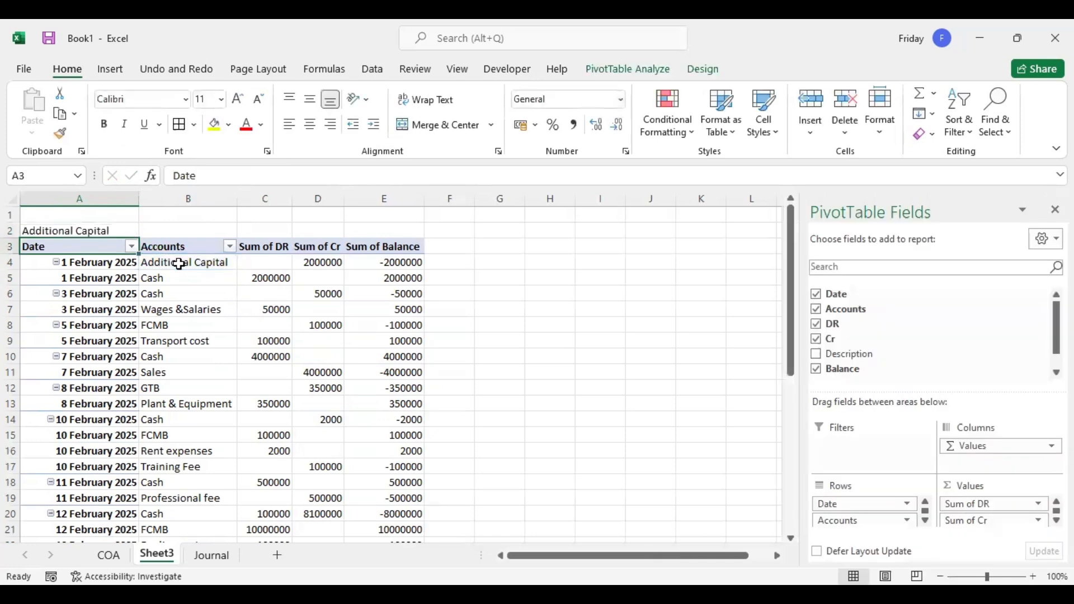
Step: In B2, enter =VLOOKUP(A2,Table1[[Accunt_Type]:[Categories]],2,false) to look up the account's category from the COA sheet
{"action": "left_click", "coordinate": [176, 230]}
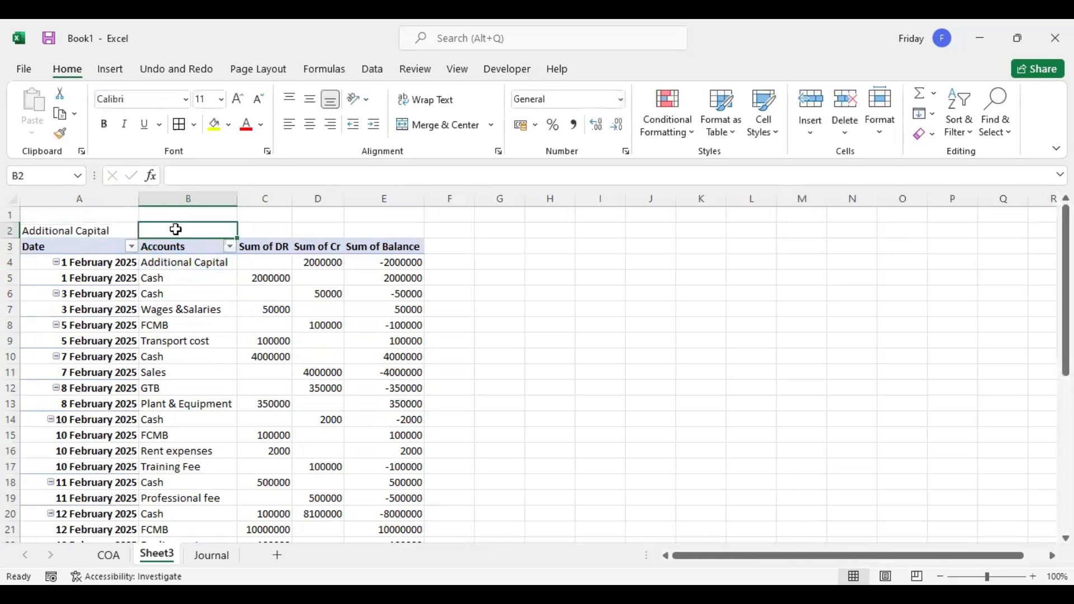
{"action": "type", "text": "="}
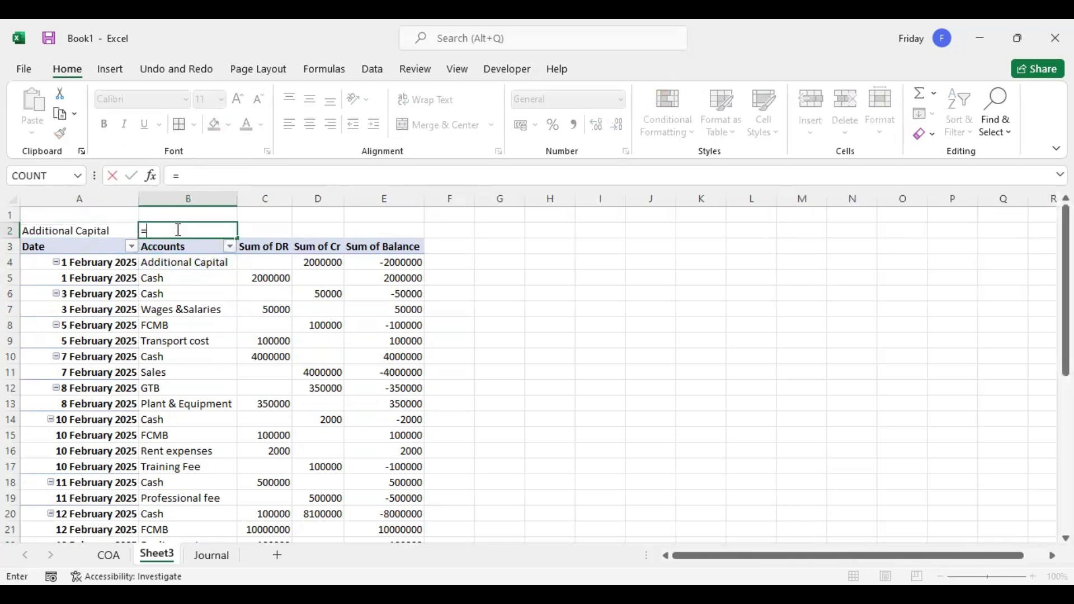
{"action": "type", "text": "vlook"}
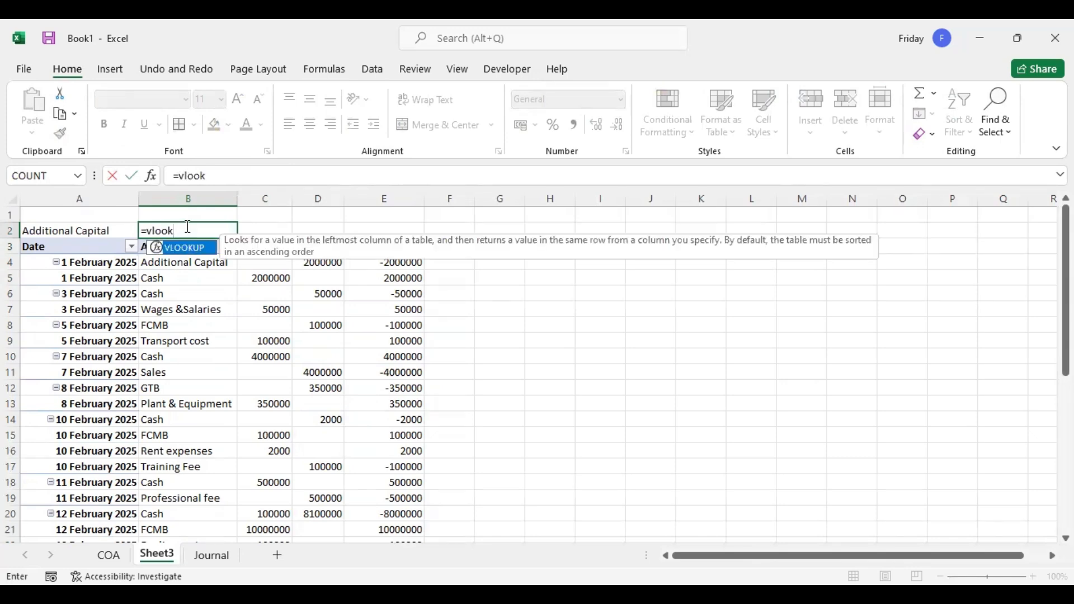
{"action": "double_click", "coordinate": [197, 249]}
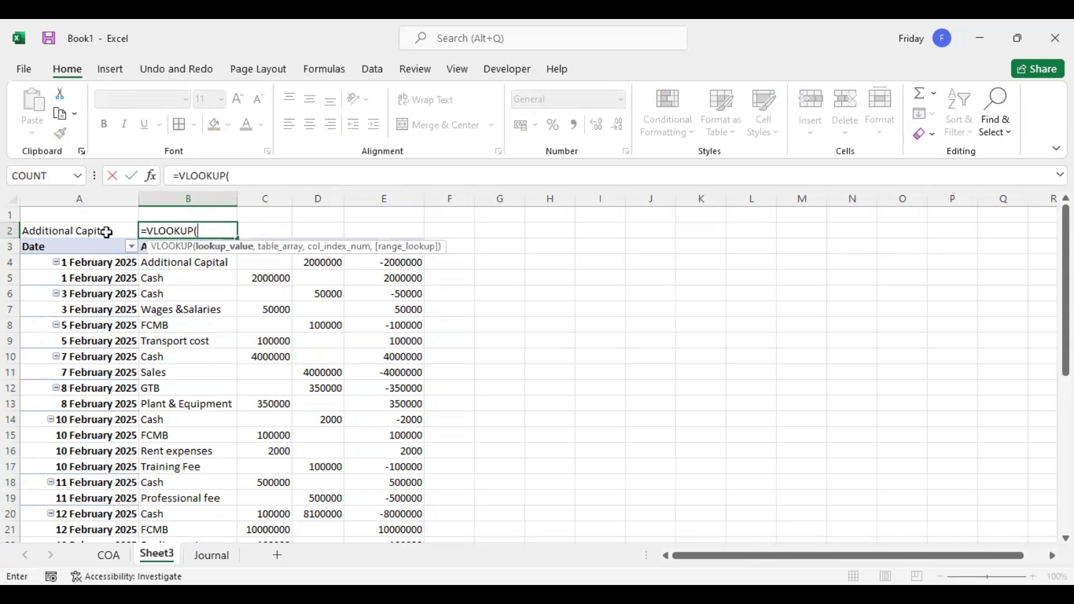
{"action": "left_click", "coordinate": [104, 230]}
{"action": "type", "text": ","}
{"action": "left_click", "coordinate": [110, 555]}
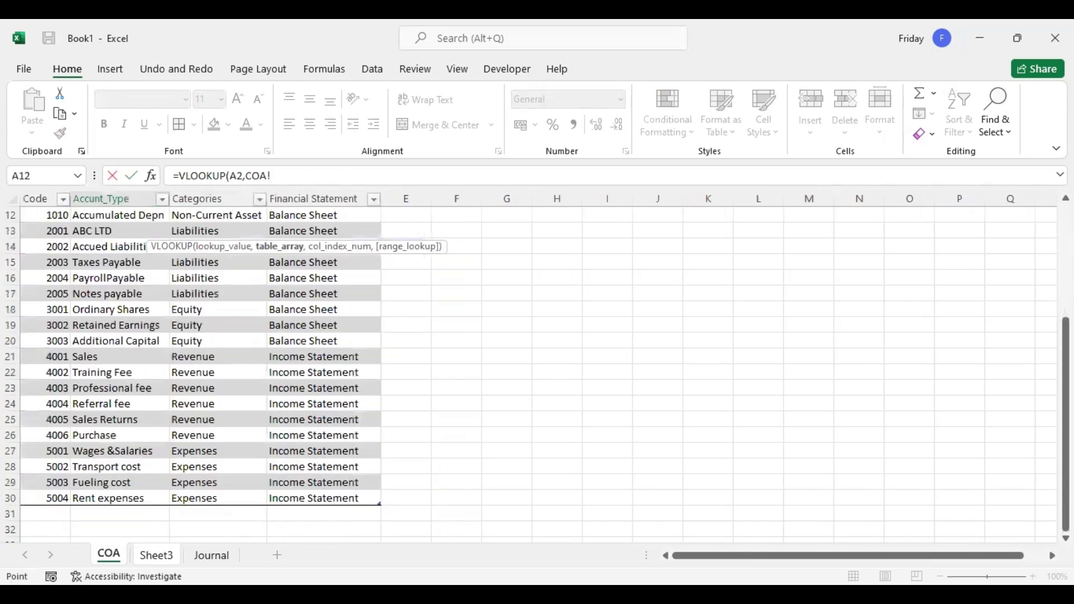
{"action": "scroll", "coordinate": [201, 375], "scroll_direction": "up", "scroll_amount": 4}
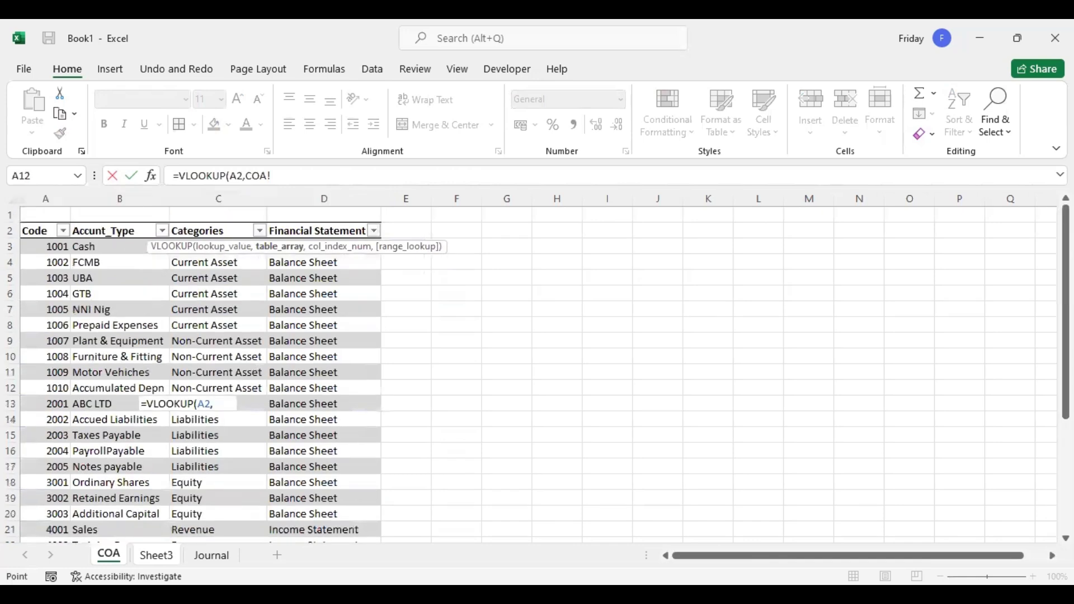
{"action": "left_click", "coordinate": [90, 246]}
{"action": "left_click_drag", "start_coordinate": [207, 405], "coordinate": [218, 548]}
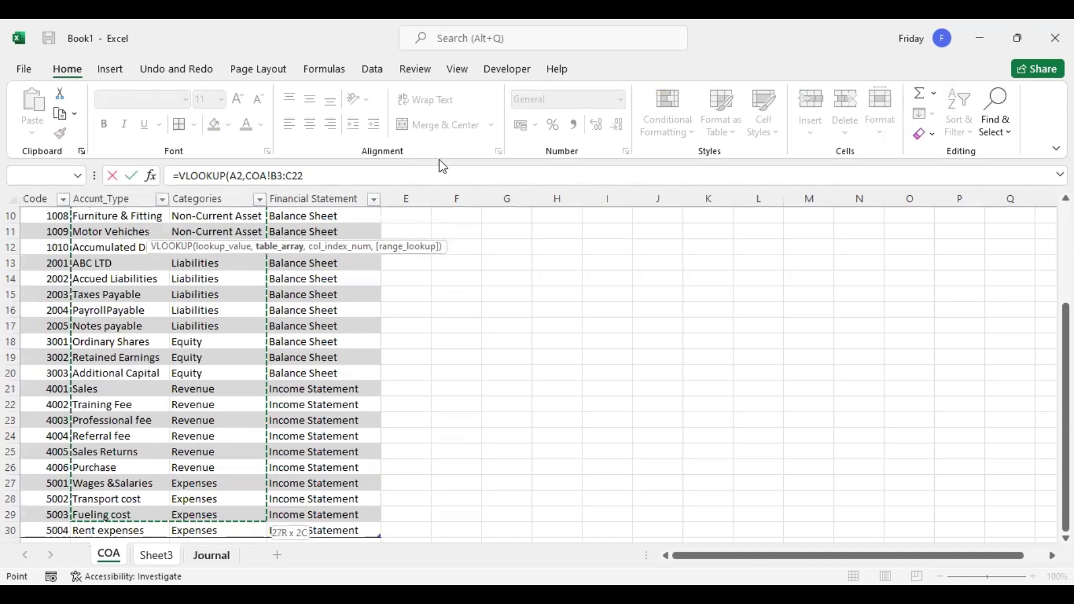
{"action": "left_click_drag", "start_coordinate": [217, 498], "coordinate": [218, 538]}
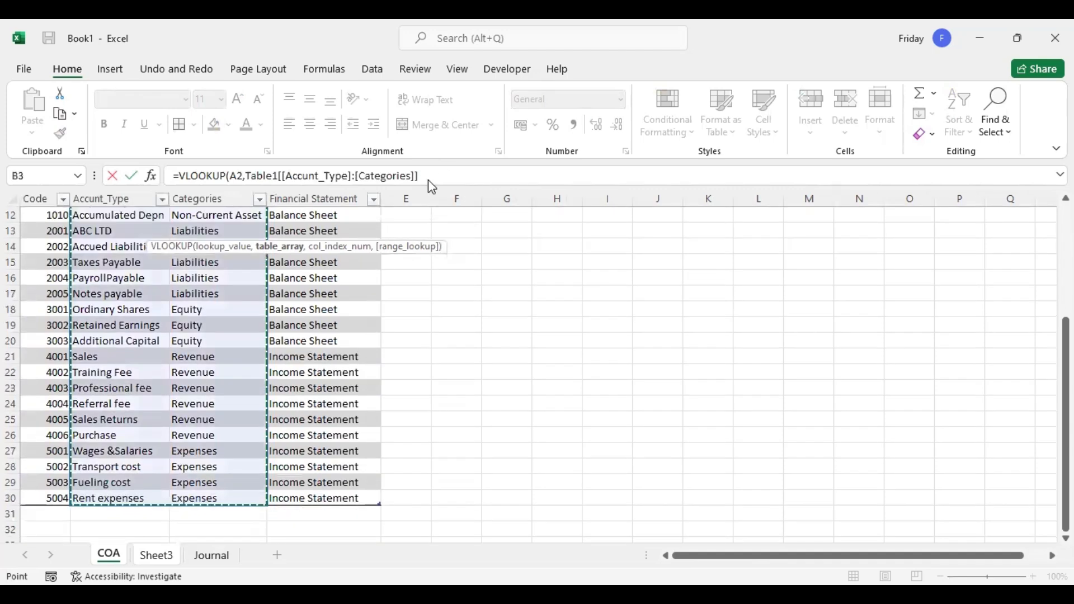
{"action": "type", "text": ",2,f"}
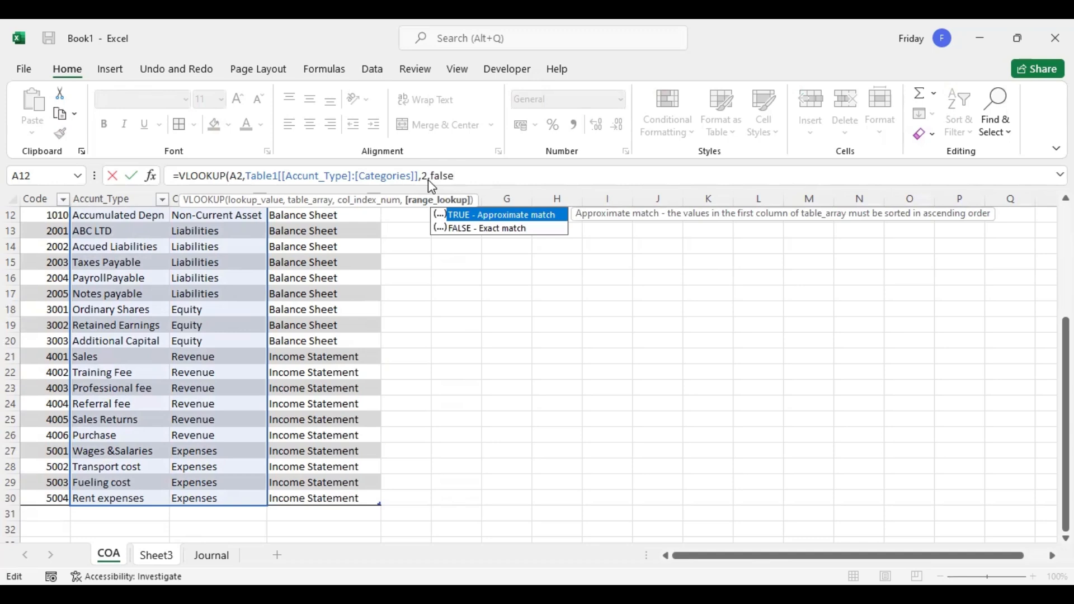
{"action": "type", "text": "alse)"}
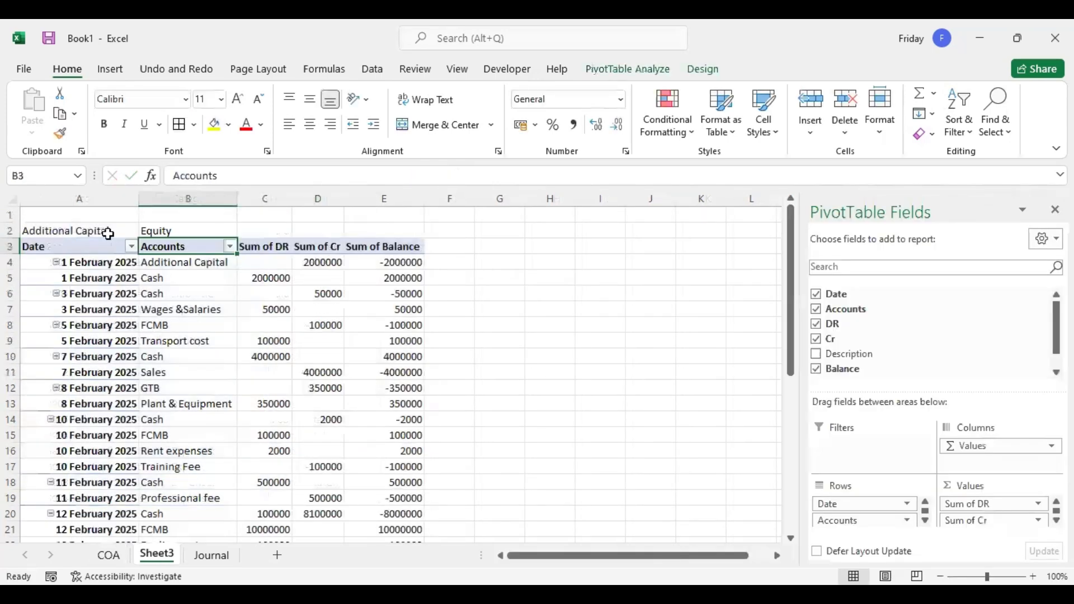
Step: Format the heading cells A2:E2 as bold with font size 14
{"action": "left_click_drag", "start_coordinate": [107, 231], "coordinate": [351, 230]}
{"action": "left_click", "coordinate": [103, 125]}
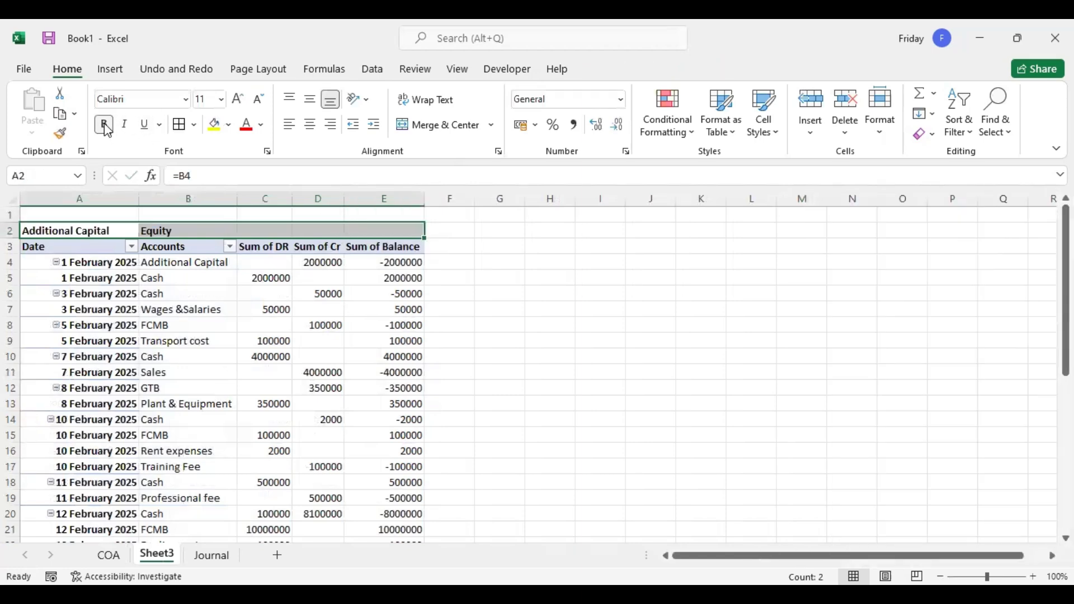
{"action": "left_click", "coordinate": [110, 129]}
{"action": "left_click", "coordinate": [111, 130]}
{"action": "left_click", "coordinate": [110, 131]}
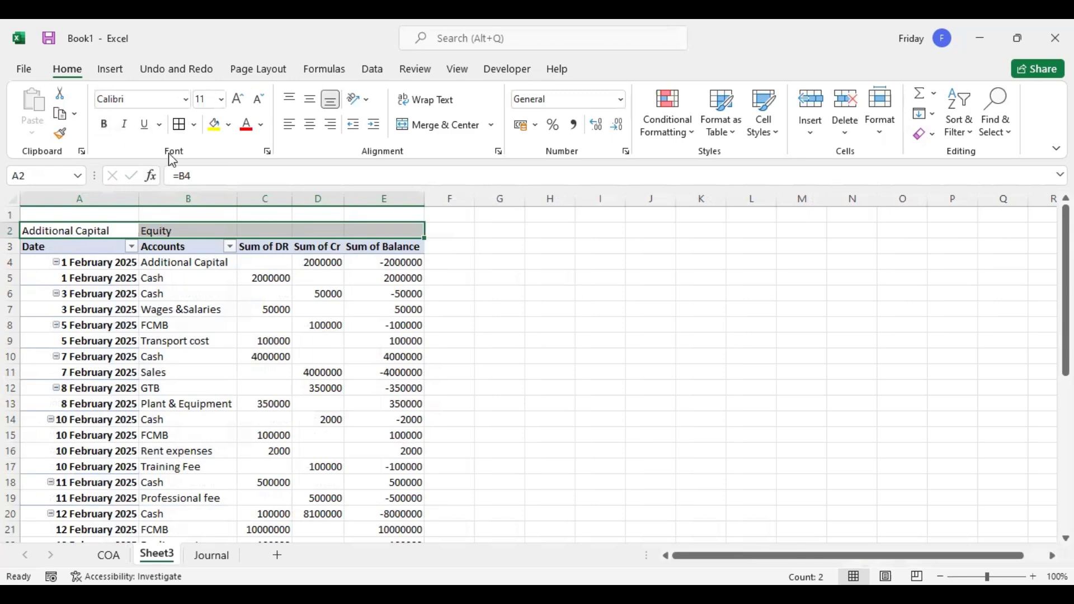
{"action": "left_click", "coordinate": [110, 130]}
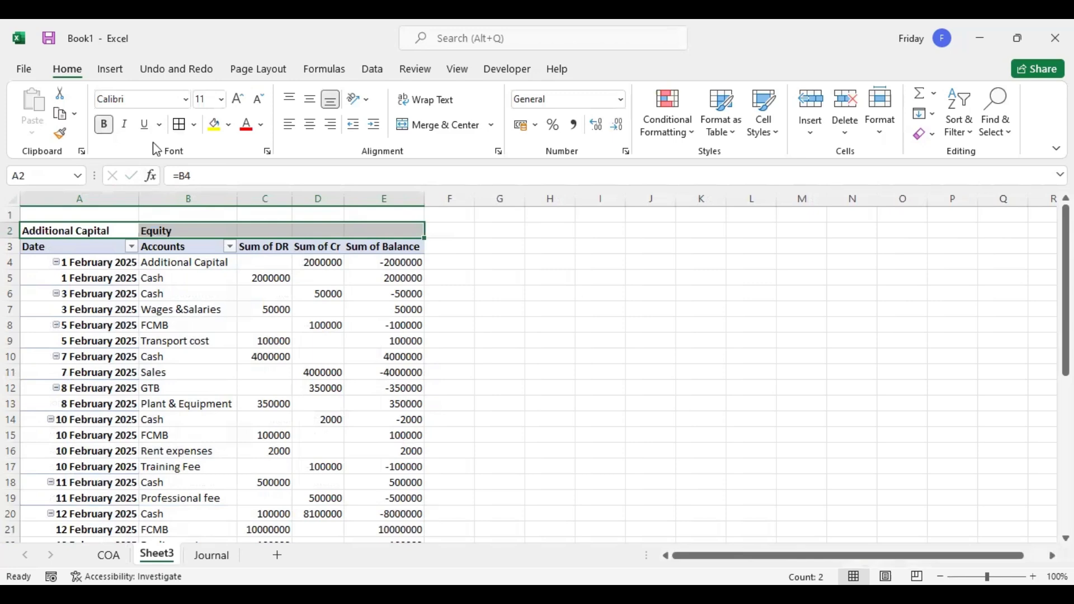
{"action": "left_click", "coordinate": [221, 99]}
{"action": "left_click", "coordinate": [212, 205]}
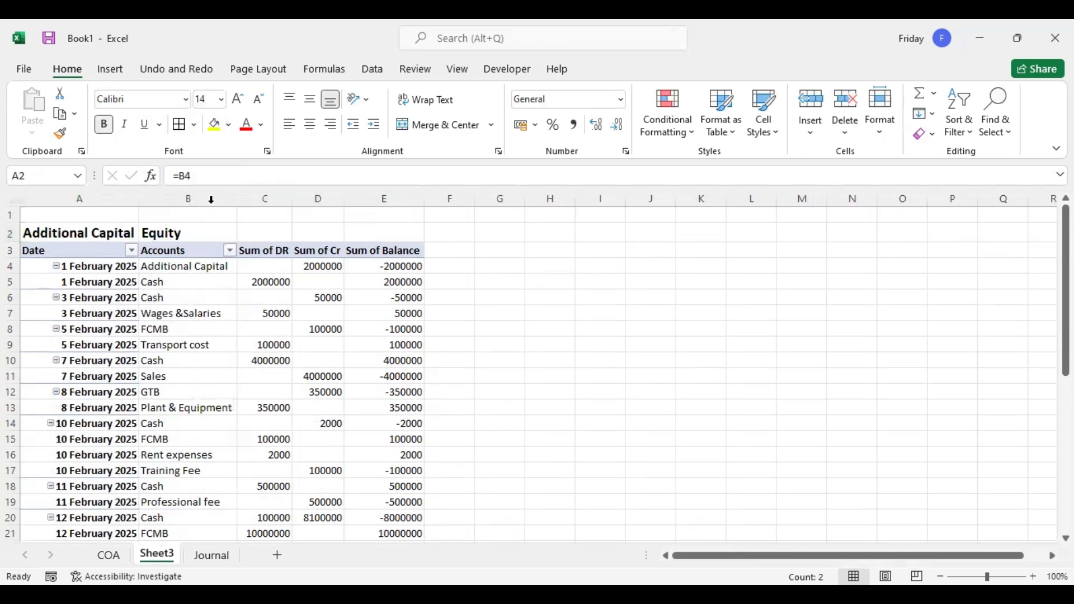
Step: Insert an Accounts slicer for the PivotTable and place it beside the table over columns G to J
{"action": "left_click_drag", "start_coordinate": [155, 266], "coordinate": [385, 264]}
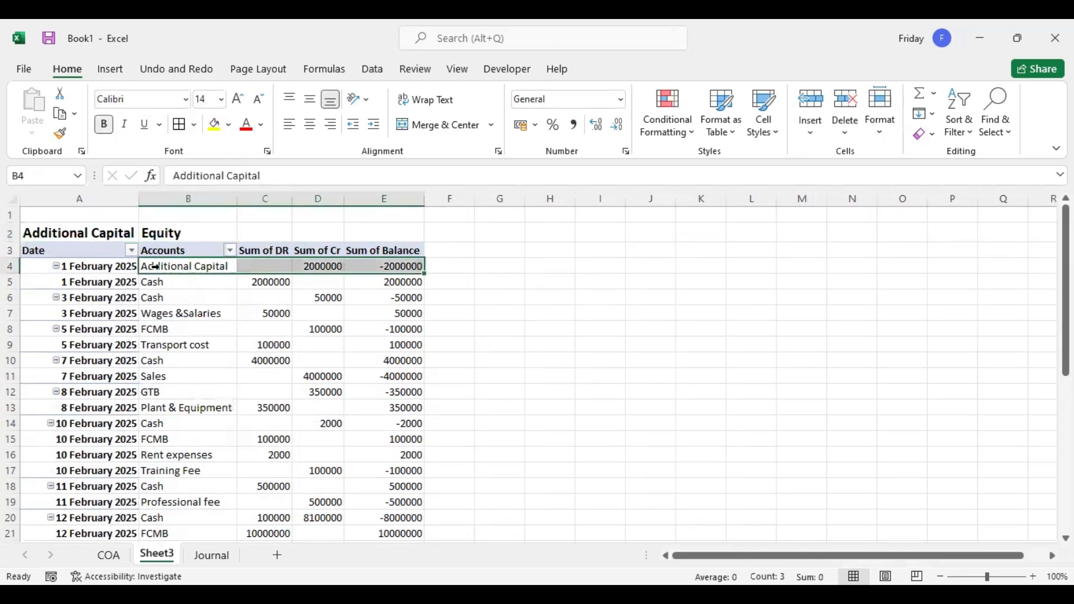
{"action": "left_click", "coordinate": [450, 268]}
{"action": "left_click", "coordinate": [311, 280]}
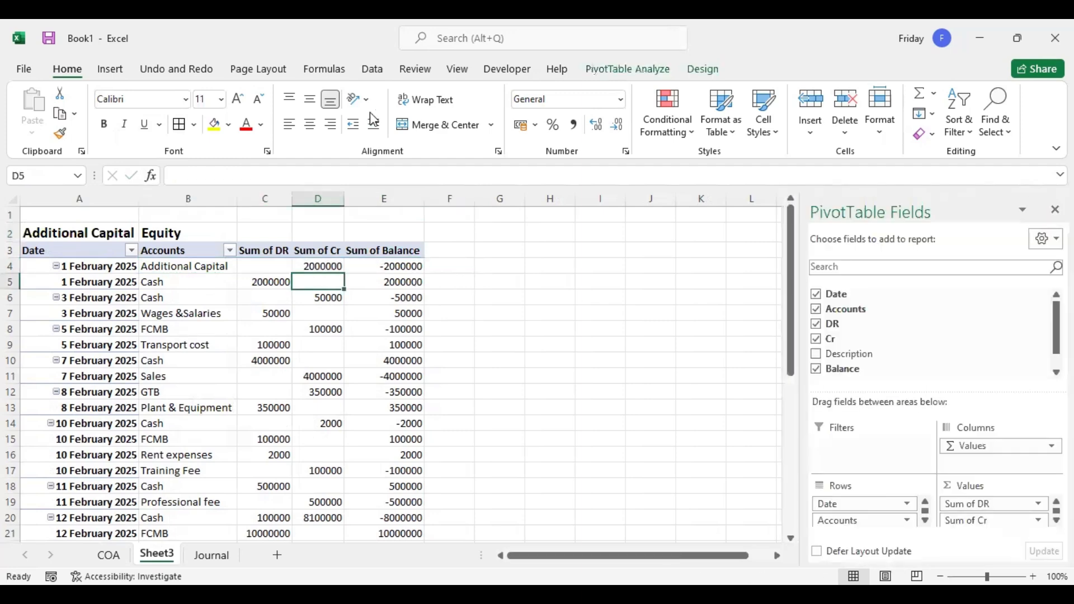
{"action": "left_click", "coordinate": [280, 281]}
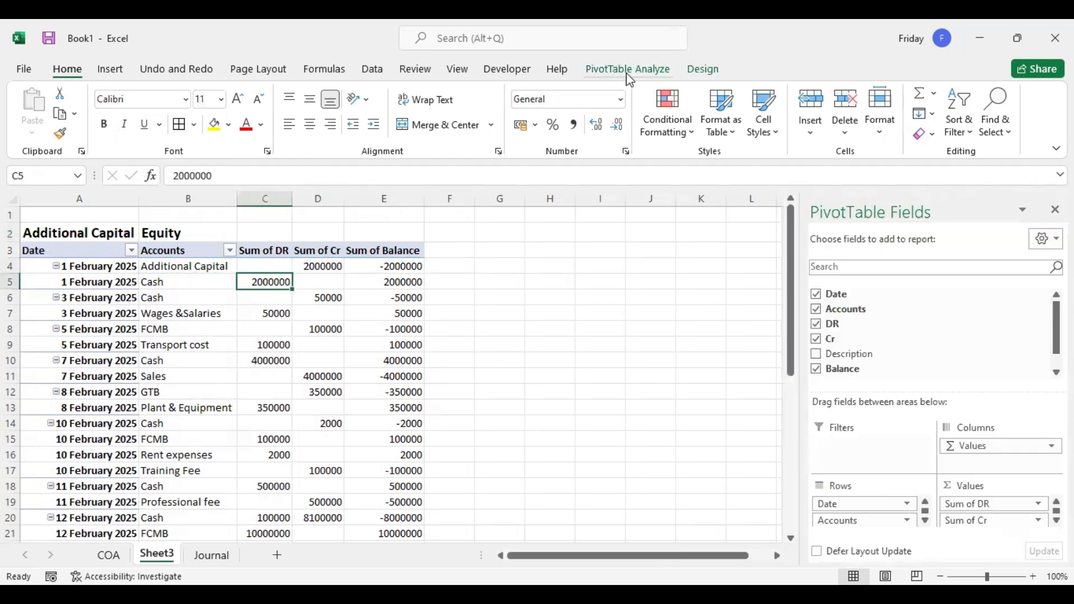
{"action": "left_click", "coordinate": [628, 75]}
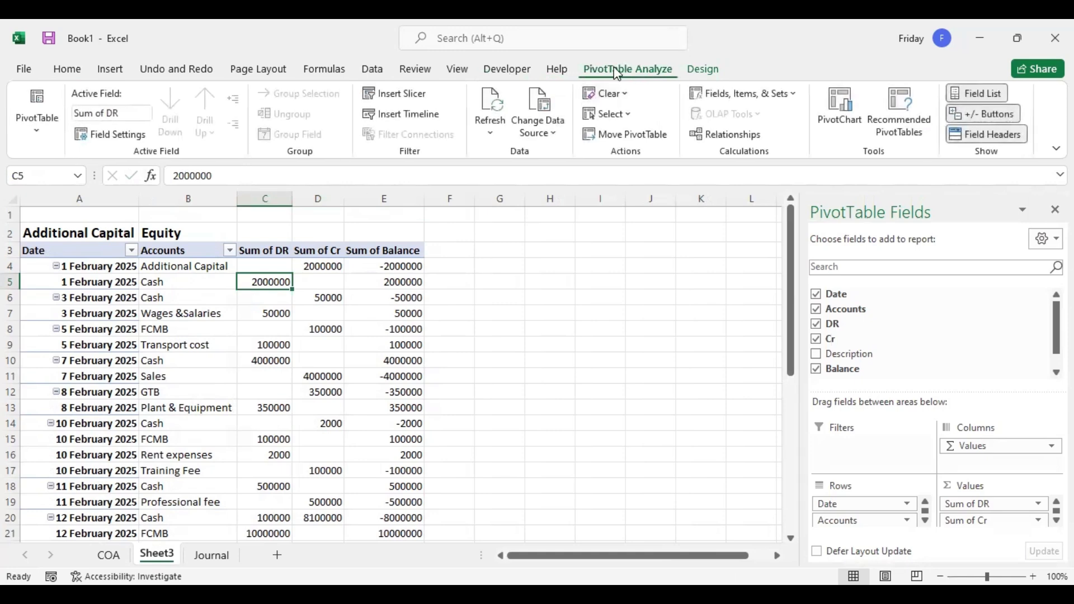
{"action": "left_click", "coordinate": [394, 93]}
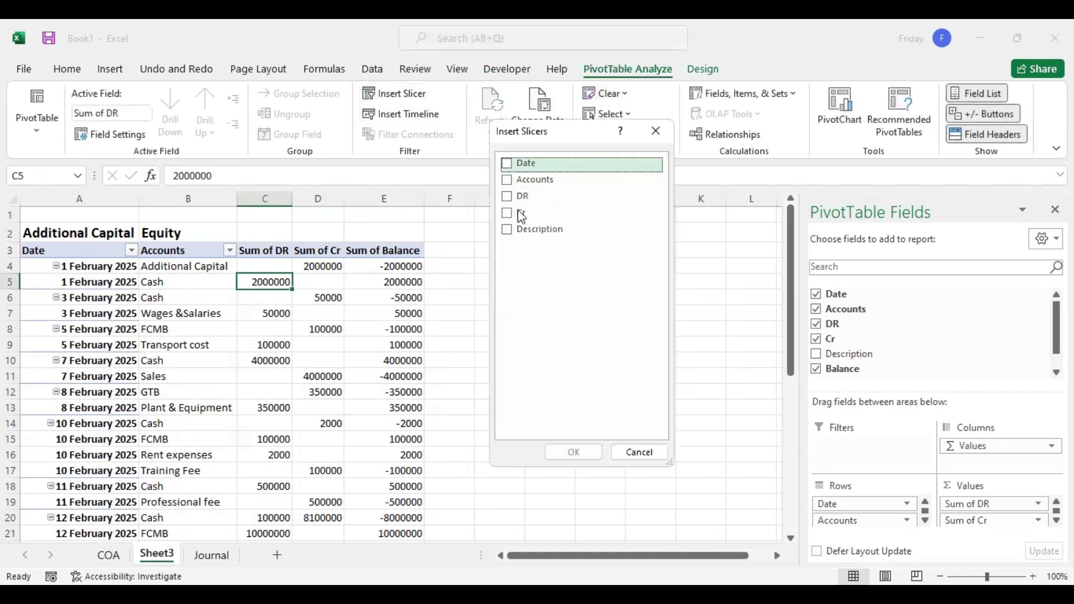
{"action": "left_click", "coordinate": [509, 179]}
{"action": "left_click", "coordinate": [573, 453]}
{"action": "left_click_drag", "start_coordinate": [487, 343], "coordinate": [650, 271]}
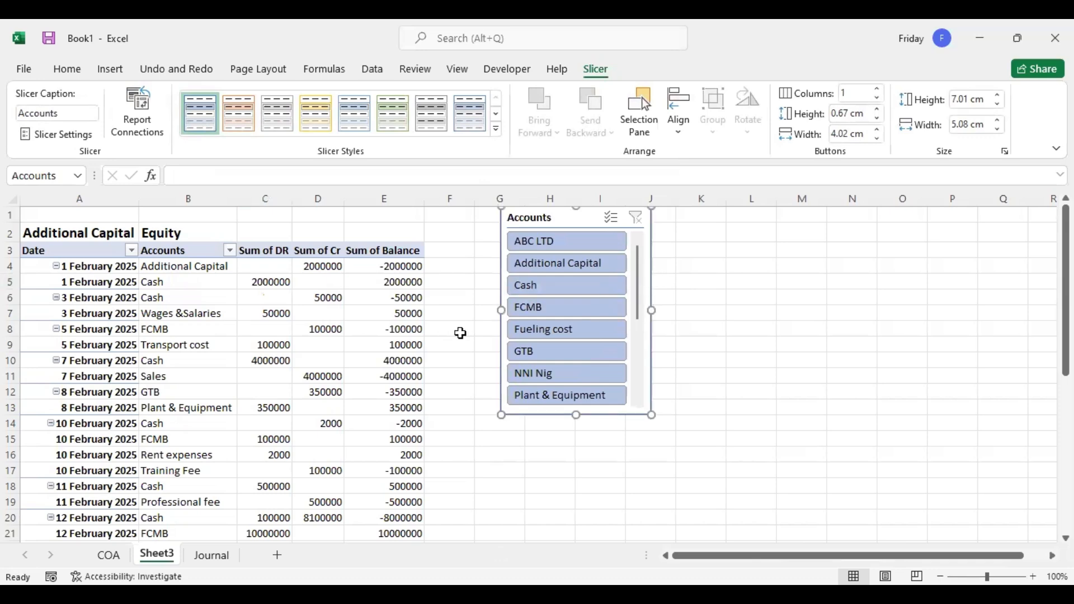
Step: Filter the ledger PivotTable with the Accounts slicer by Cash, Fueling cost and FCMB in turn, and clear the filter
{"action": "left_click", "coordinate": [537, 286]}
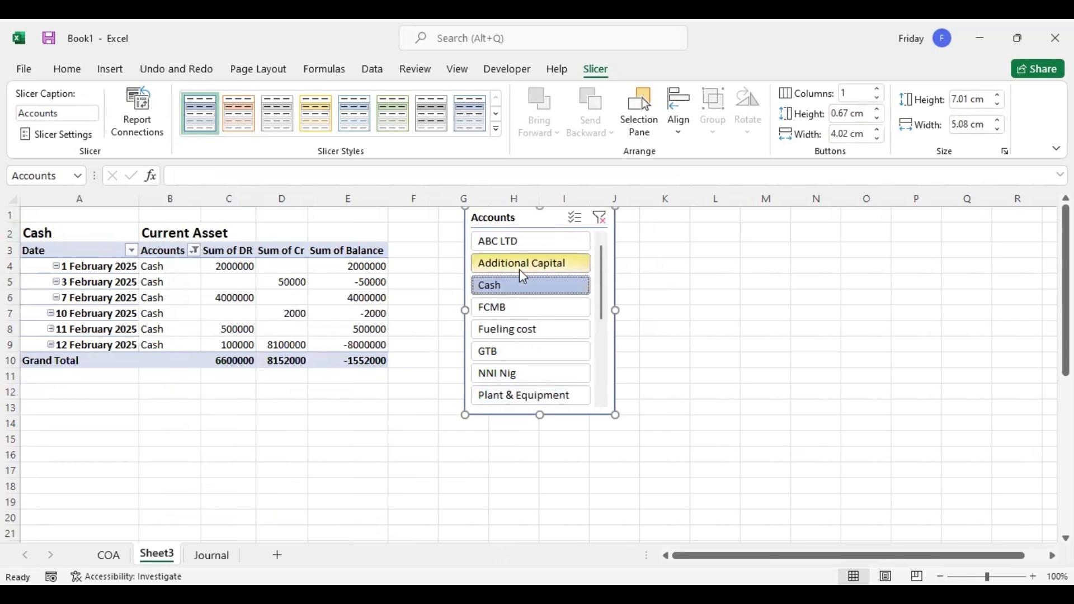
{"action": "left_click", "coordinate": [510, 332]}
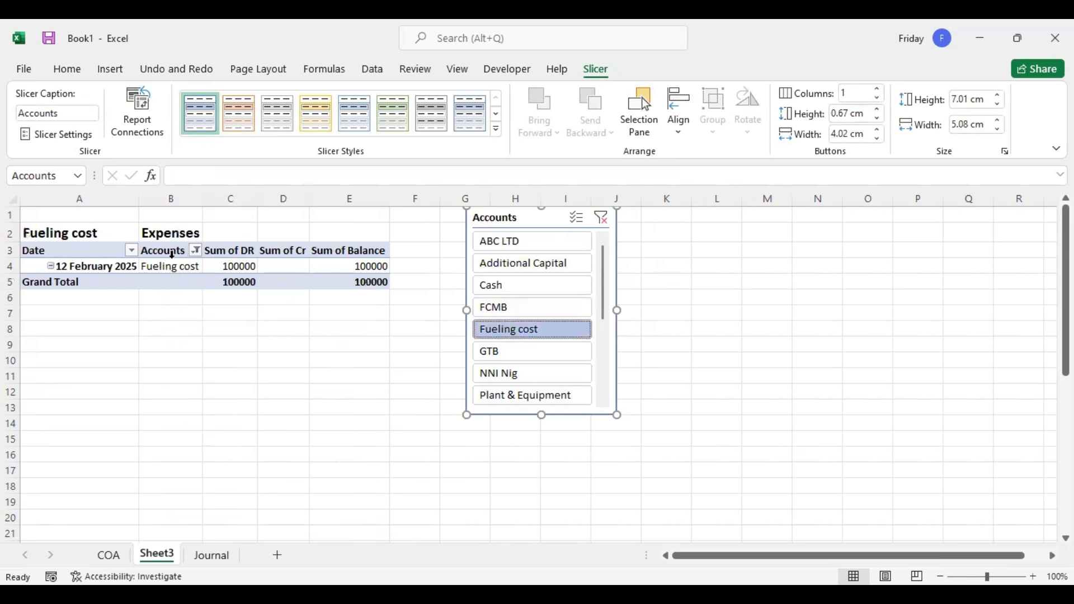
{"action": "left_click", "coordinate": [504, 313]}
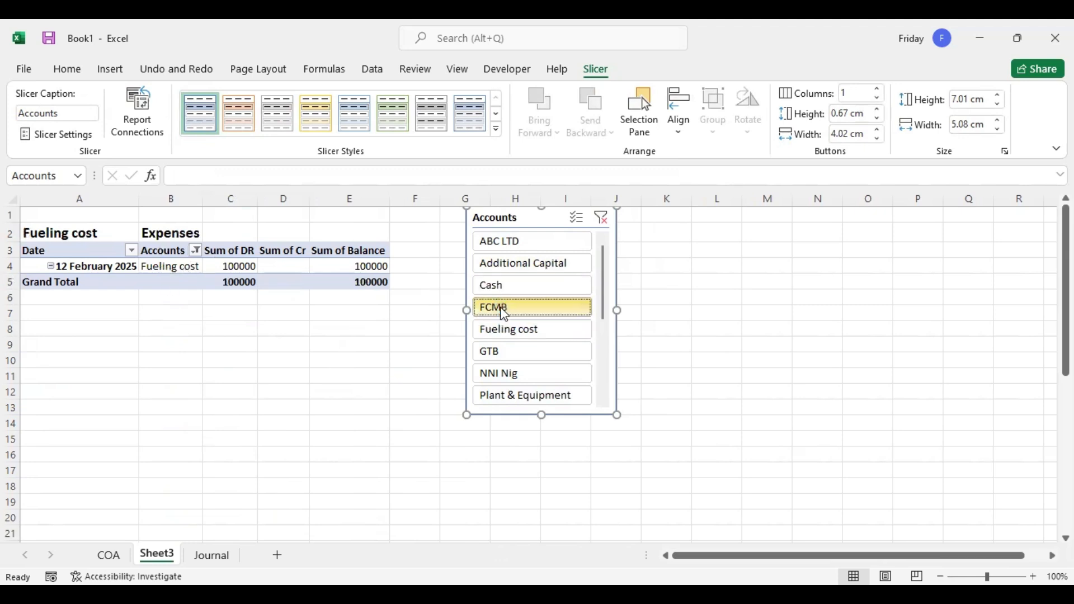
{"action": "left_click", "coordinate": [602, 220]}
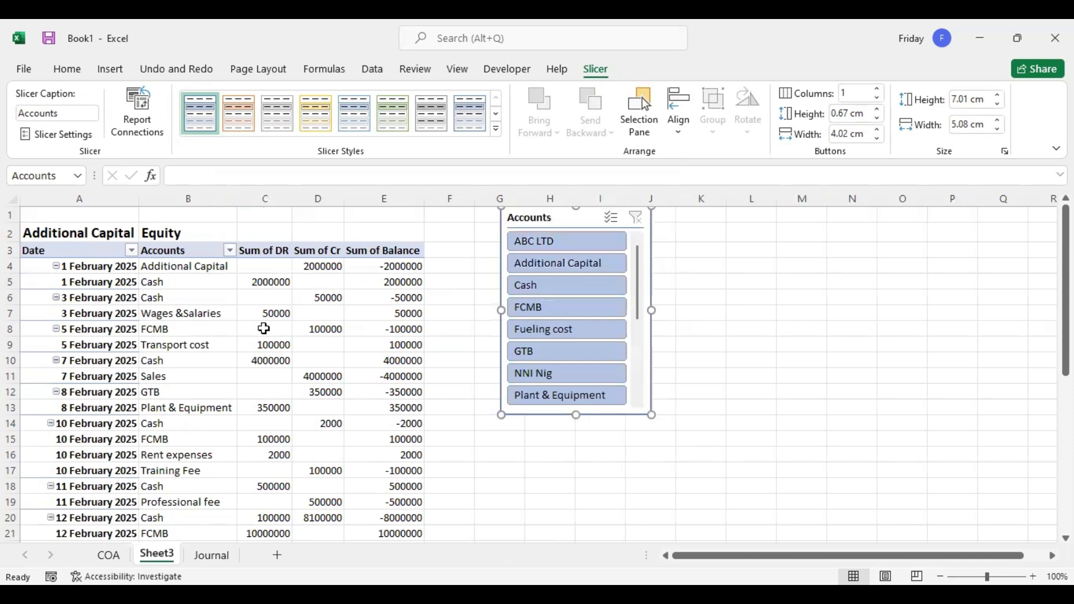
Step: Create a copy of Sheet3 and place it before the original sheet
{"action": "right_click", "coordinate": [158, 562]}
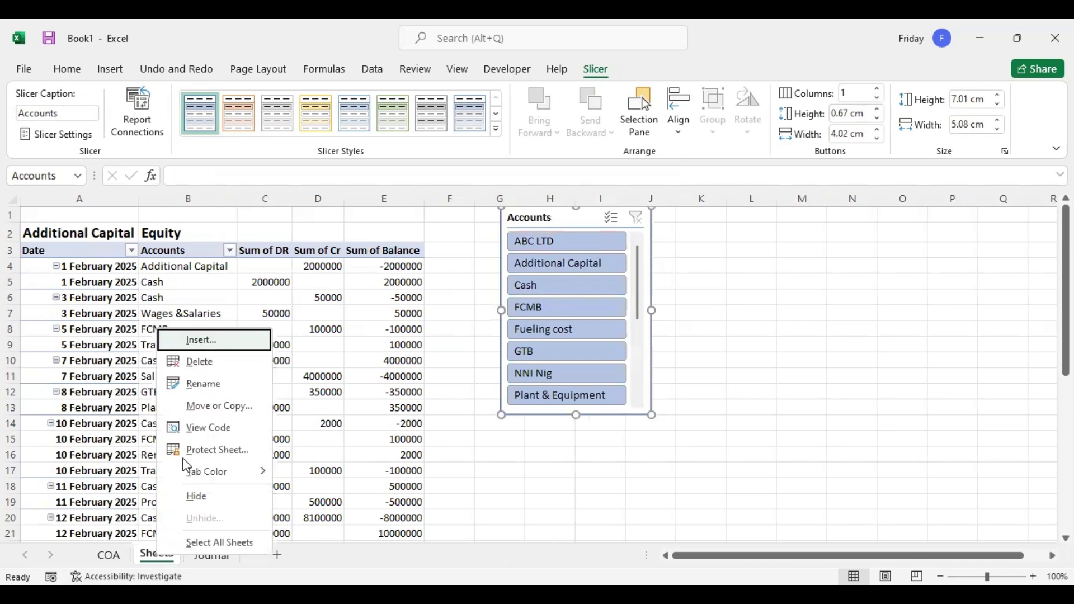
{"action": "left_click", "coordinate": [219, 409]}
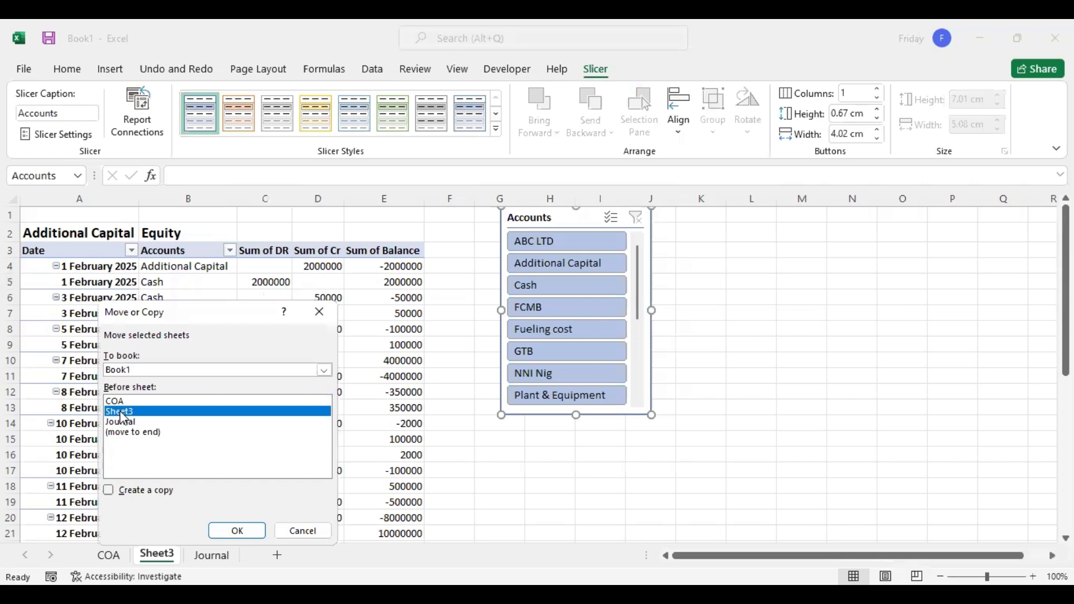
{"action": "left_click", "coordinate": [138, 492]}
{"action": "left_click", "coordinate": [238, 531]}
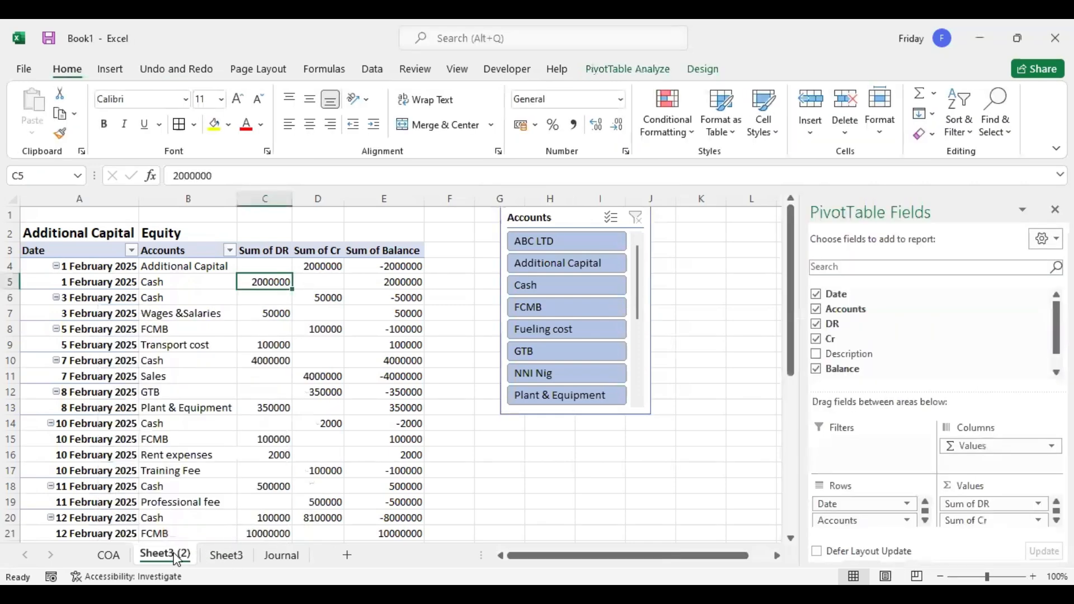
Step: Rename the copied sheet Sheet3 (2) as Trial Bal
{"action": "double_click", "coordinate": [175, 556]}
{"action": "type", "text": "Tr"}
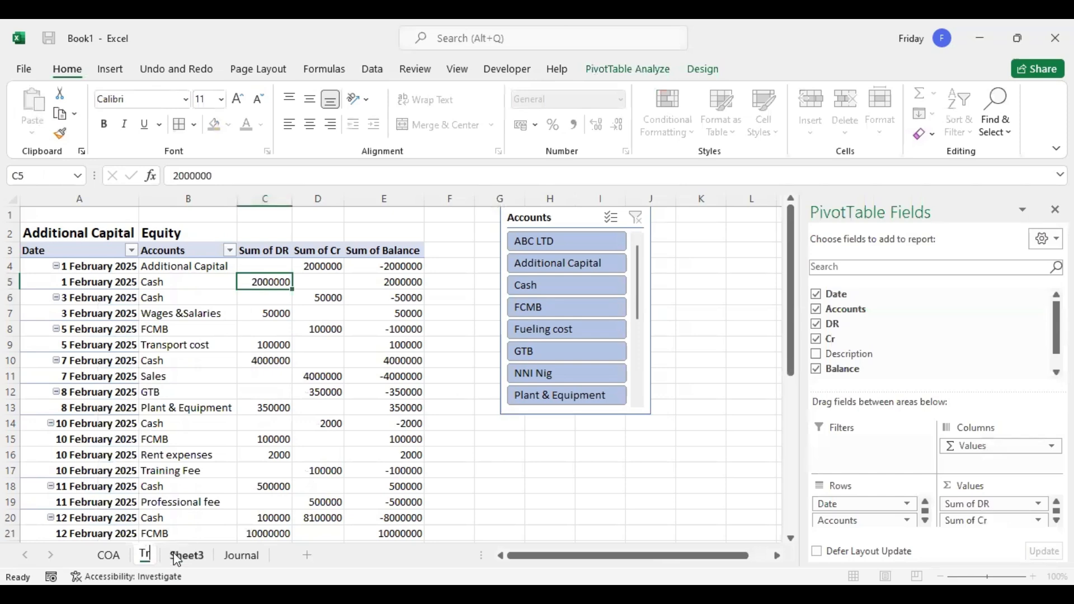
{"action": "type", "text": "ial Ba"}
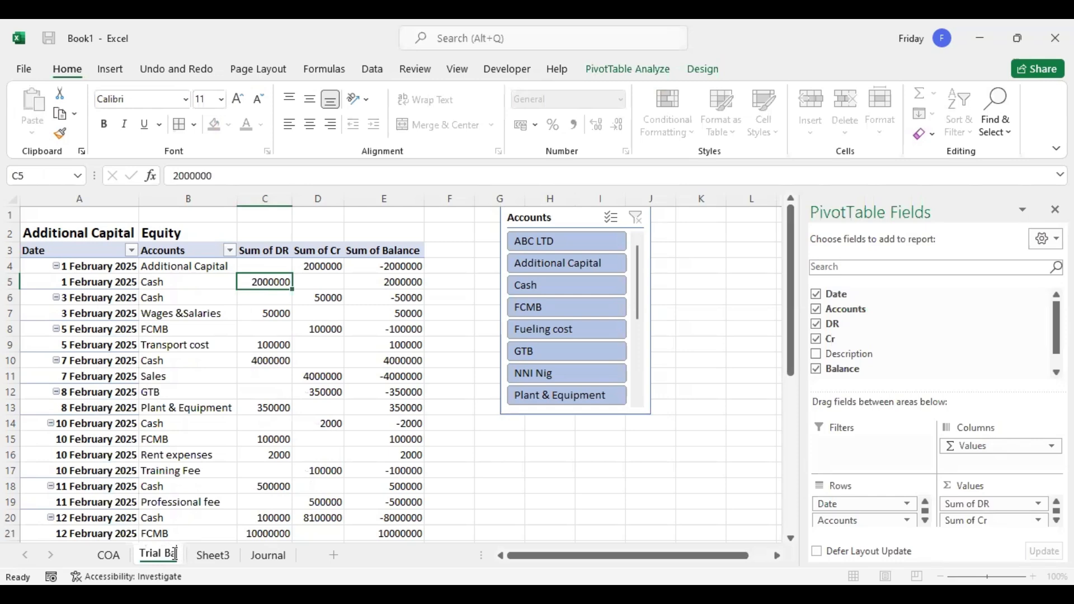
{"action": "type", "text": "l"}
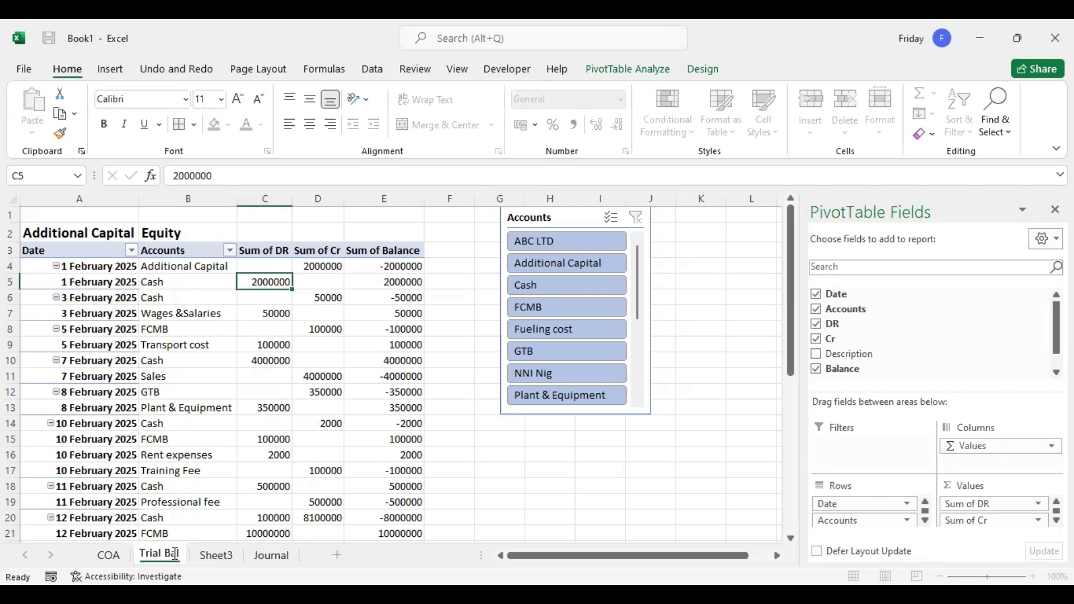
{"action": "left_click", "coordinate": [196, 504]}
Step: Move Sheet3 ahead of the Trial Bal sheet and rename it Ledger
{"action": "left_click", "coordinate": [216, 555]}
{"action": "left_click_drag", "start_coordinate": [160, 567], "coordinate": [162, 559]}
{"action": "double_click", "coordinate": [162, 556]}
{"action": "type", "text": "Ledger"}
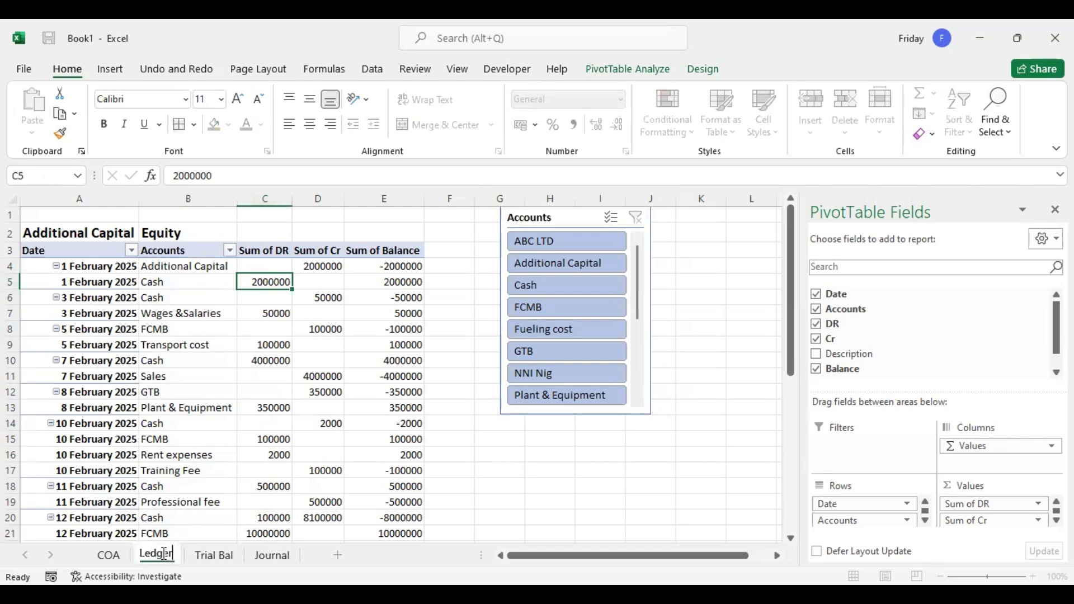
{"action": "key", "text": "Return"}
Step: Remove the Date field from the PivotTable on the Trial Bal sheet so it is grouped by account only
{"action": "left_click", "coordinate": [193, 557]}
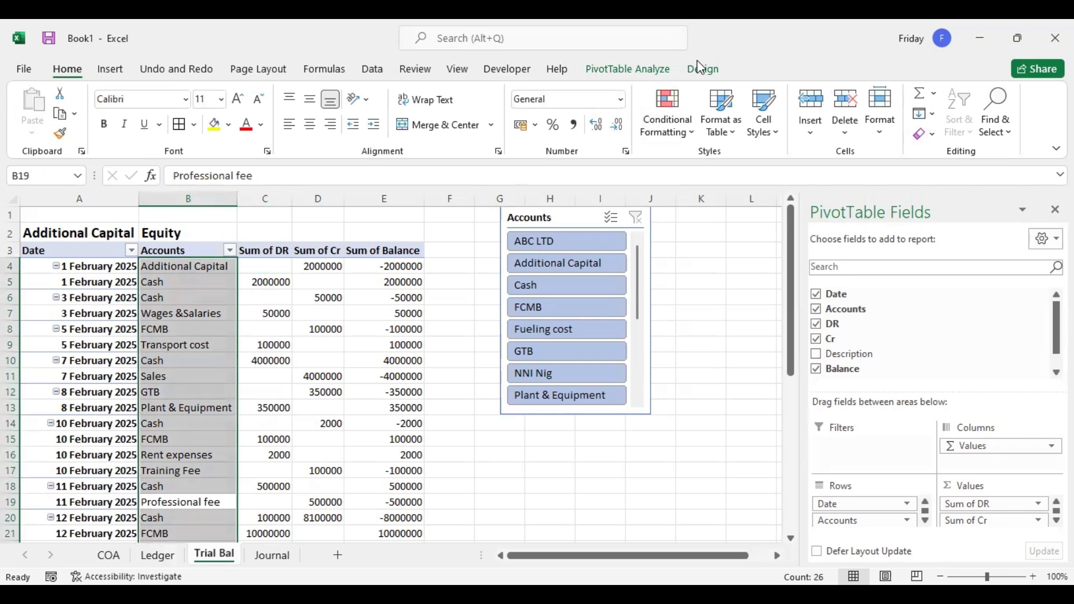
{"action": "left_click", "coordinate": [278, 330]}
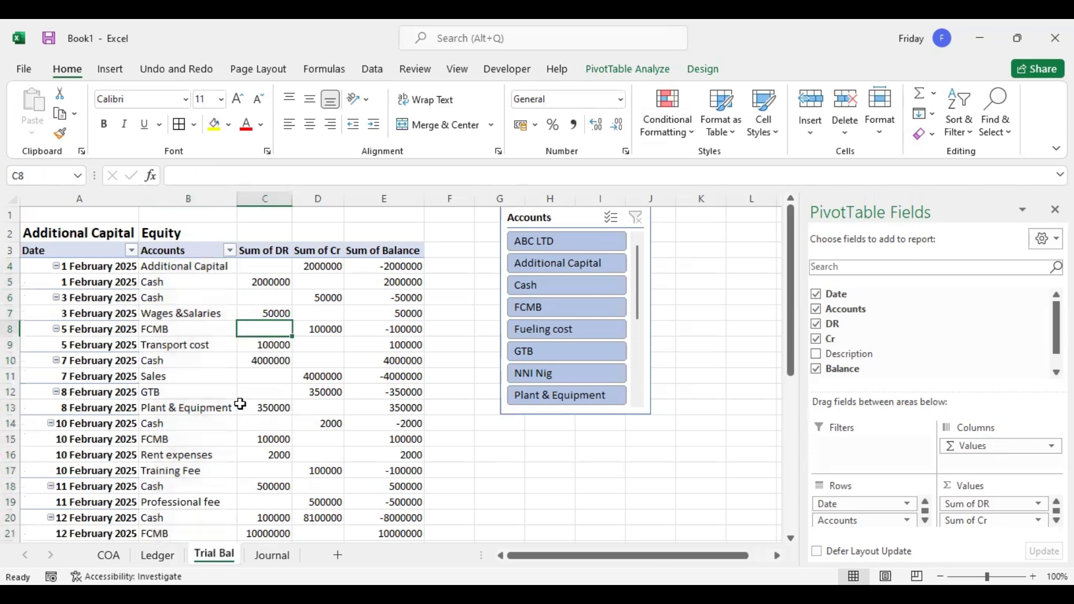
{"action": "left_click", "coordinate": [160, 556]}
{"action": "left_click", "coordinate": [209, 554]}
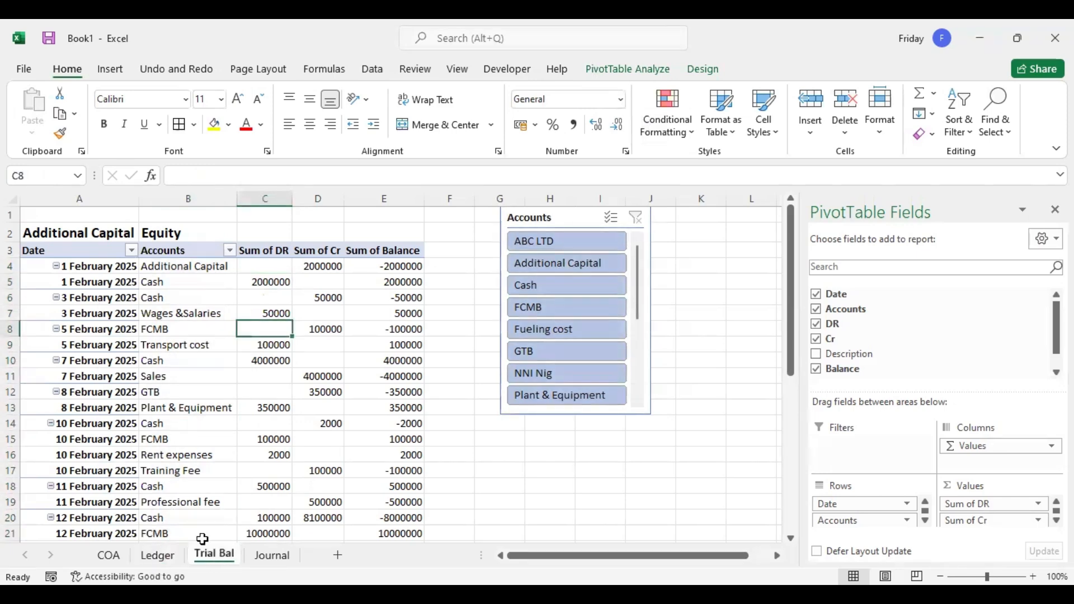
{"action": "left_click", "coordinate": [198, 297]}
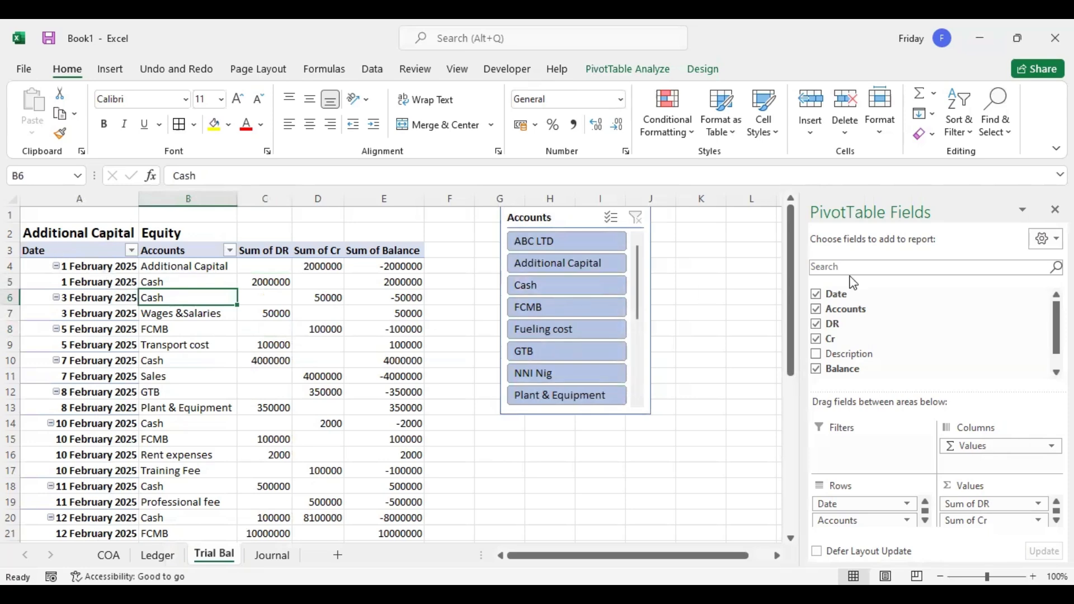
{"action": "left_click", "coordinate": [816, 294]}
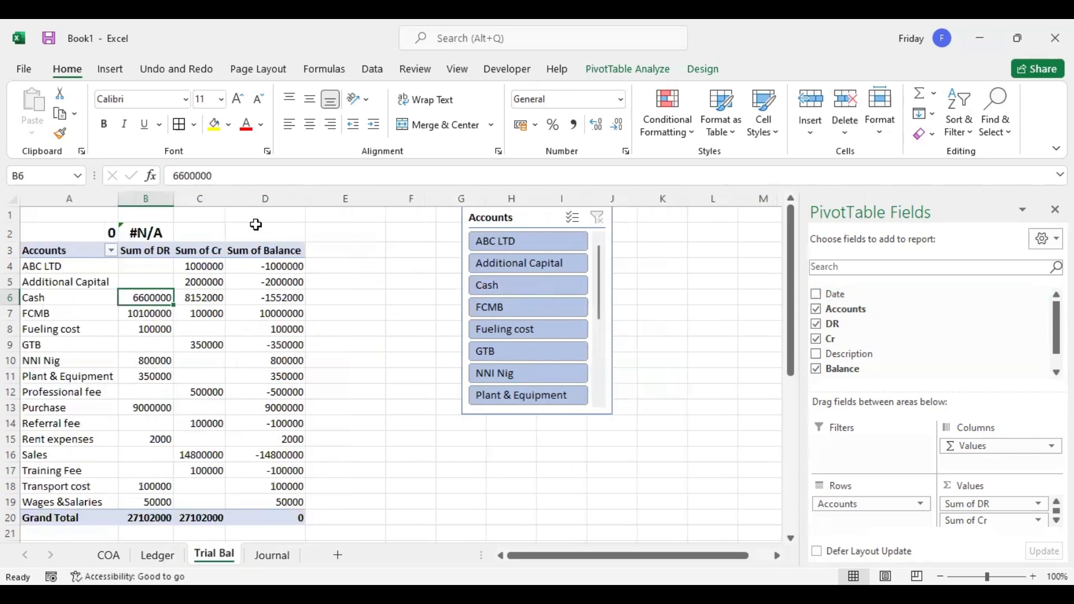
Step: Clear the heading formulas in A2:D2 on the Trial Bal sheet and enter the title Trial Balance in A2
{"action": "left_click_drag", "start_coordinate": [81, 234], "coordinate": [249, 226]}
{"action": "key", "text": "Delete"}
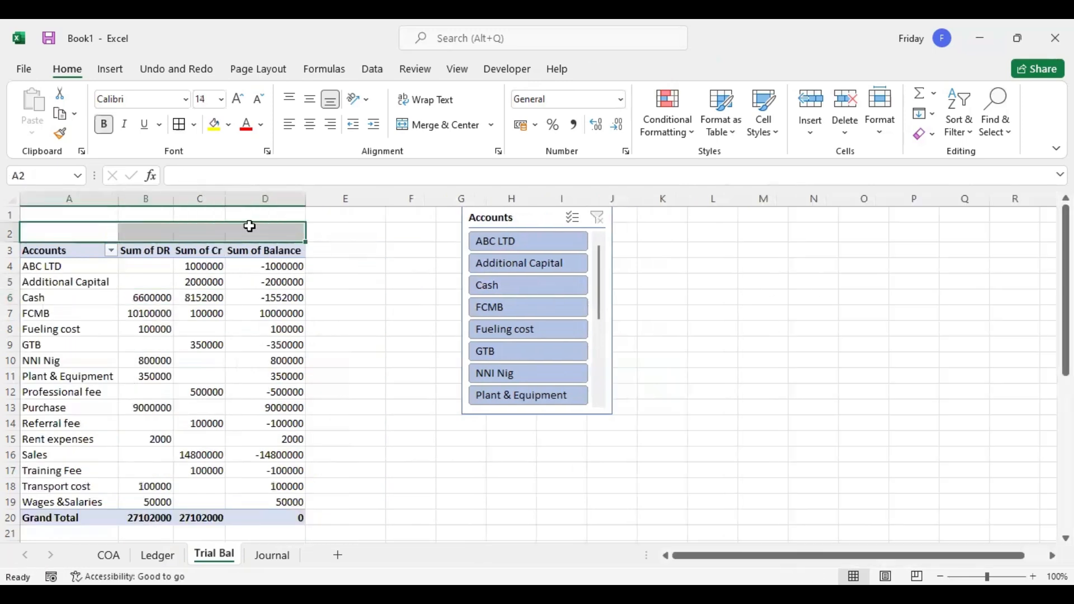
{"action": "type", "text": "Trial"}
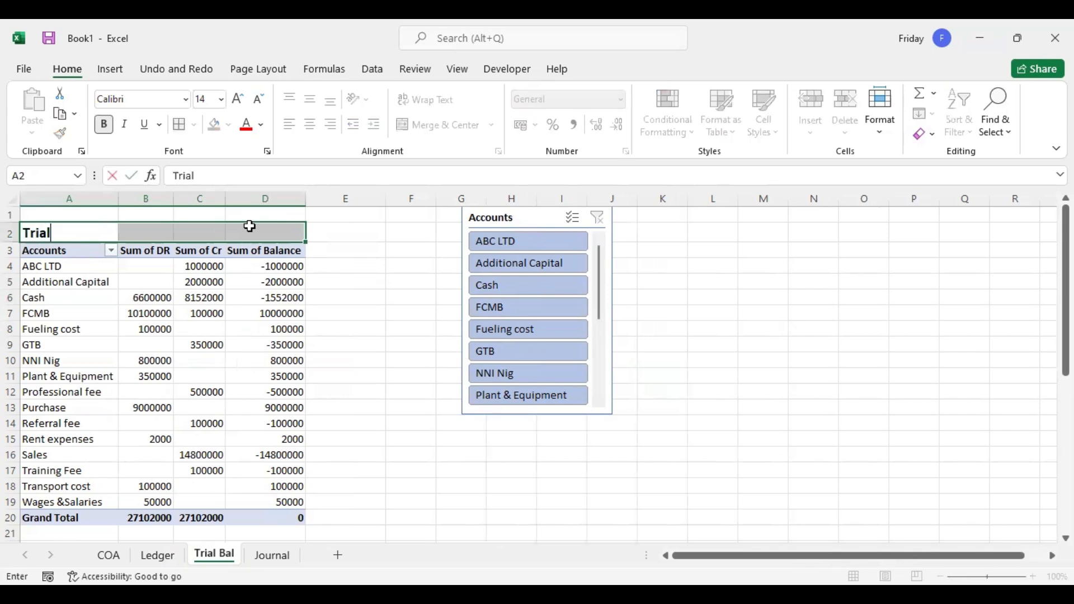
{"action": "type", "text": " balance"}
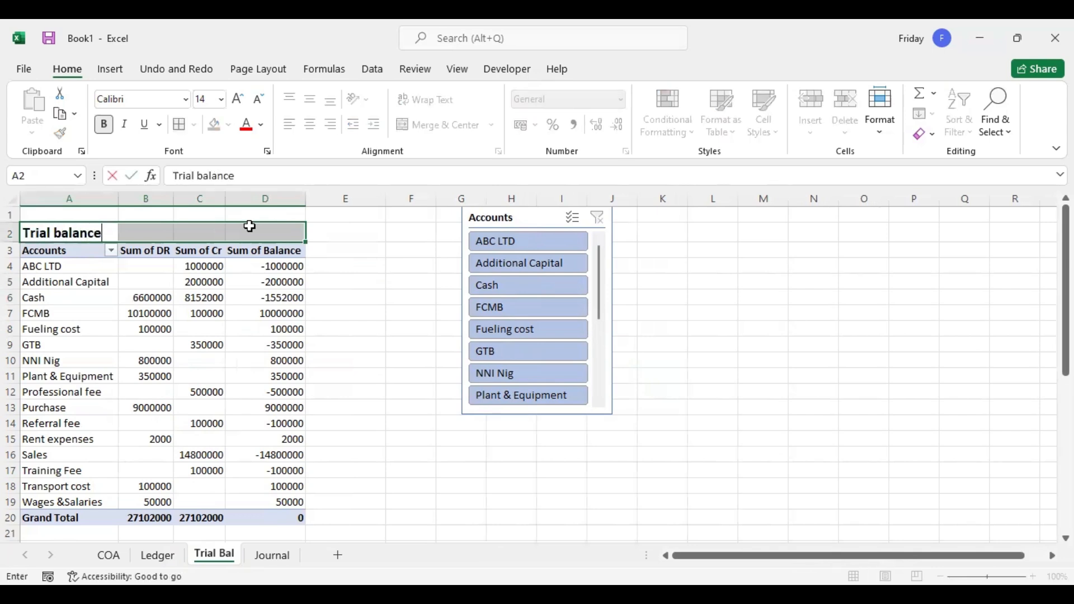
{"action": "key", "text": "BackSpace"}
{"action": "key", "text": "BackSpace"}
{"action": "key", "text": "BackSpace"}
{"action": "key", "text": "BackSpace"}
{"action": "key", "text": "BackSpace"}
{"action": "key", "text": "BackSpace"}
{"action": "key", "text": "BackSpace"}
{"action": "type", "text": "Balnce"}
{"action": "key", "text": "BackSpace"}
{"action": "type", "text": "ance"}
{"action": "left_click", "coordinate": [245, 293]}
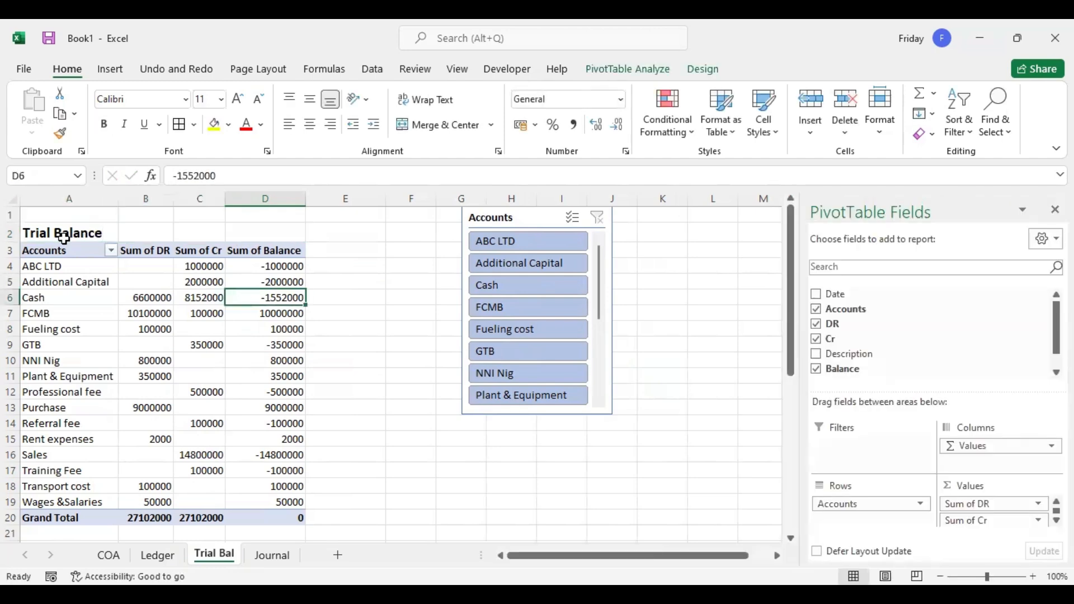
Step: Merge and center the Trial Balance title across A2:D2
{"action": "left_click_drag", "start_coordinate": [60, 234], "coordinate": [266, 228]}
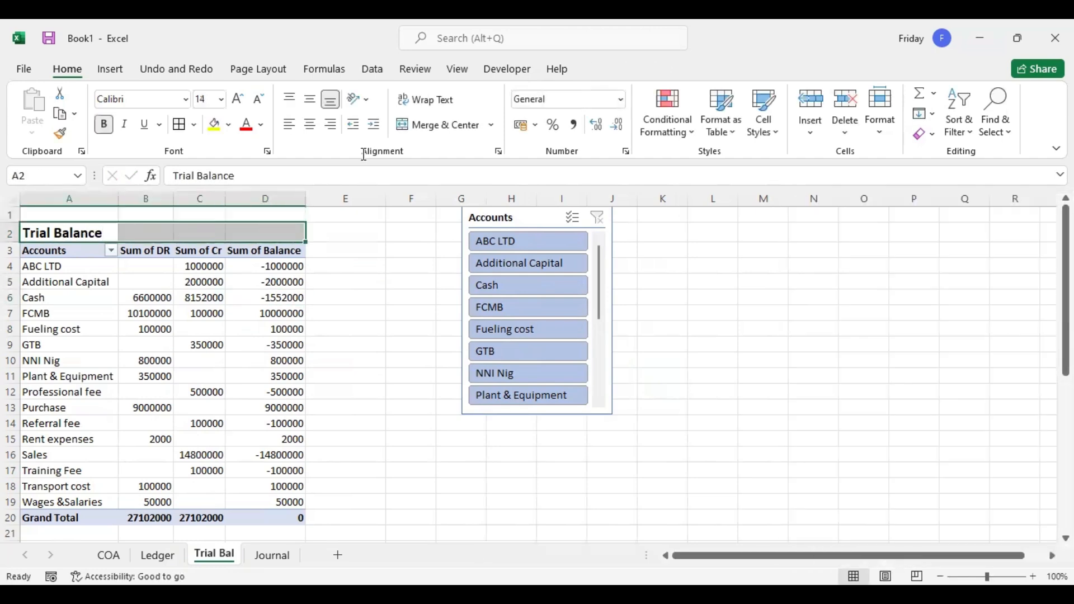
{"action": "left_click", "coordinate": [435, 127]}
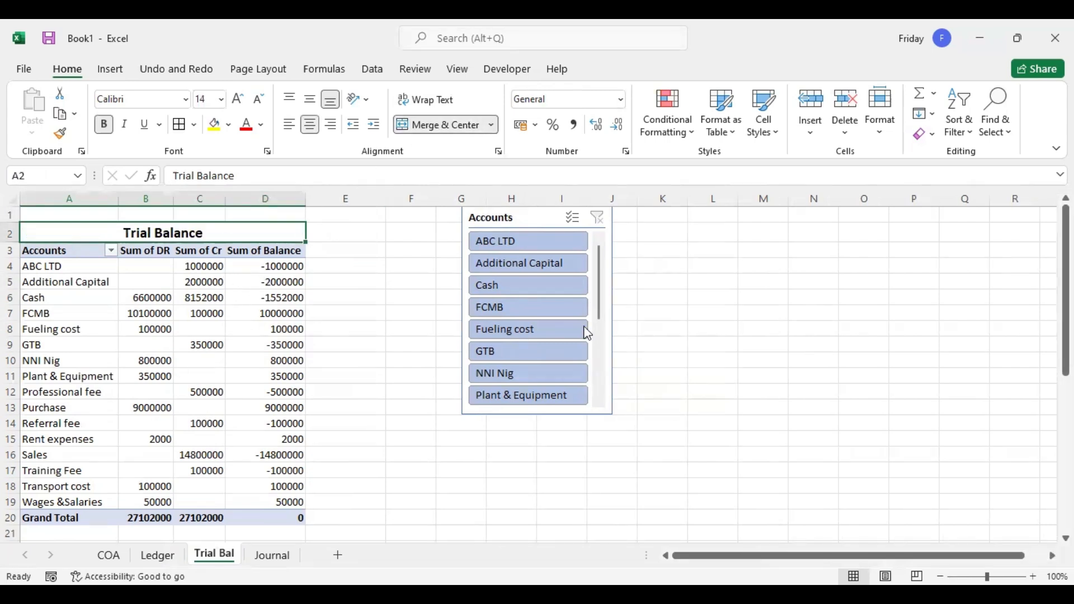
{"action": "left_click", "coordinate": [300, 283]}
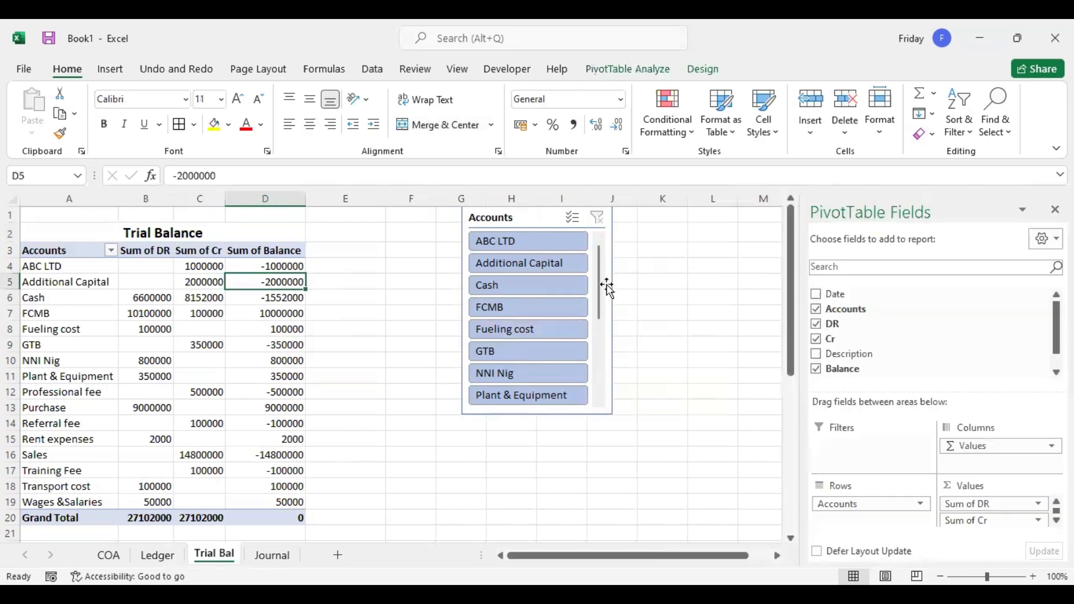
Step: Check the Grand Total row of the trial balance for the debit, credit and balance columns
{"action": "left_click", "coordinate": [213, 472]}
{"action": "key", "text": "Down"}
{"action": "key", "text": "Down"}
{"action": "key", "text": "Down"}
{"action": "key", "text": "Down"}
{"action": "key", "text": "Down"}
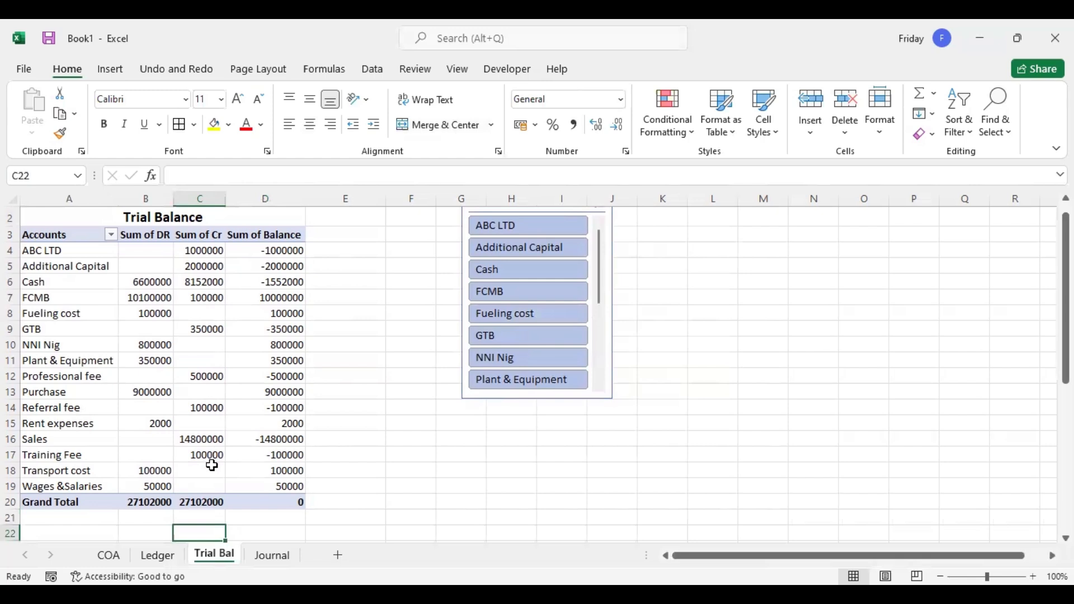
{"action": "left_click", "coordinate": [138, 502]}
{"action": "left_click", "coordinate": [287, 500]}
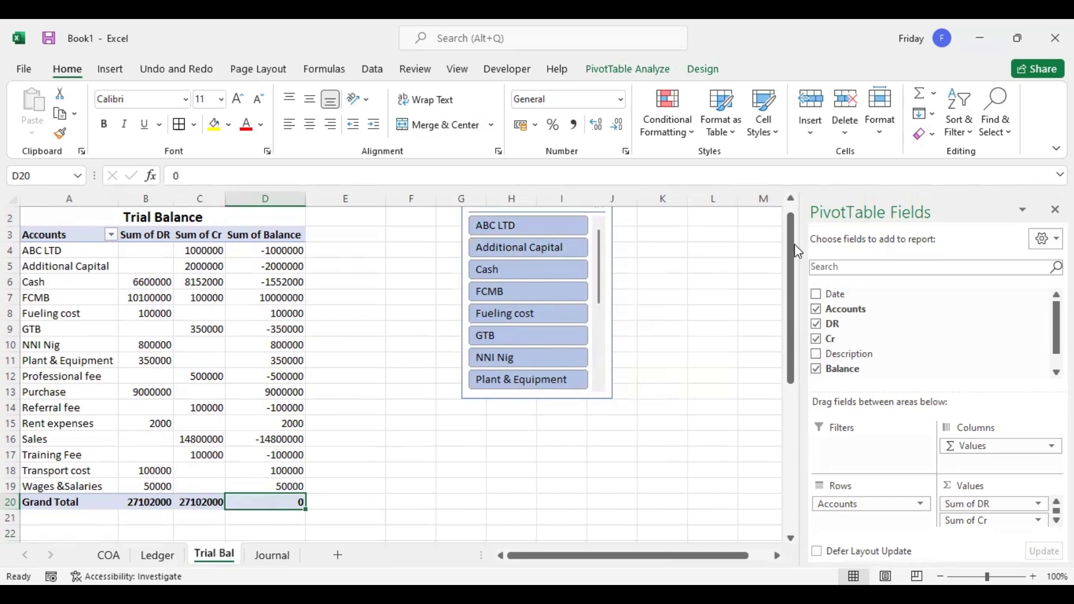
Step: Delete the Accounts slicer from the Trial Bal sheet
{"action": "scroll", "coordinate": [621, 215], "scroll_direction": "up", "scroll_amount": 1}
{"action": "left_click", "coordinate": [609, 224]}
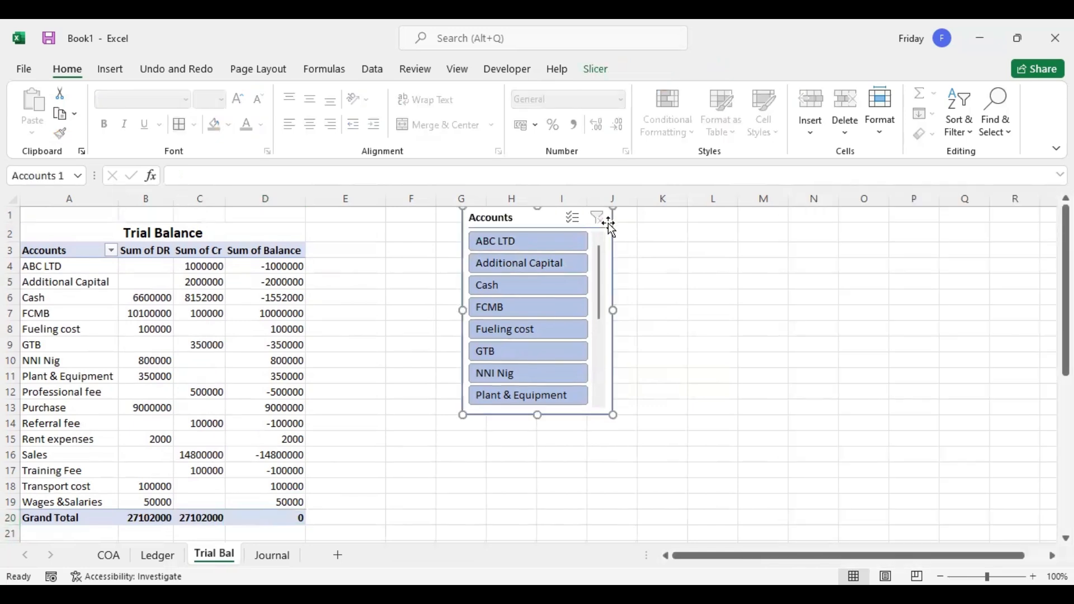
{"action": "key", "text": "Delete"}
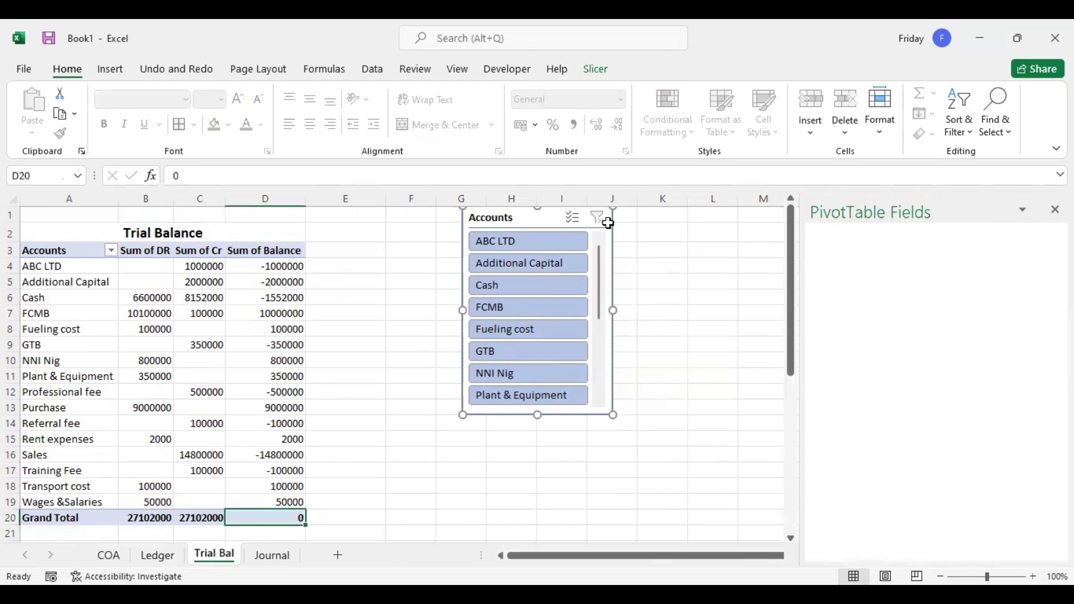
{"action": "left_click", "coordinate": [354, 277]}
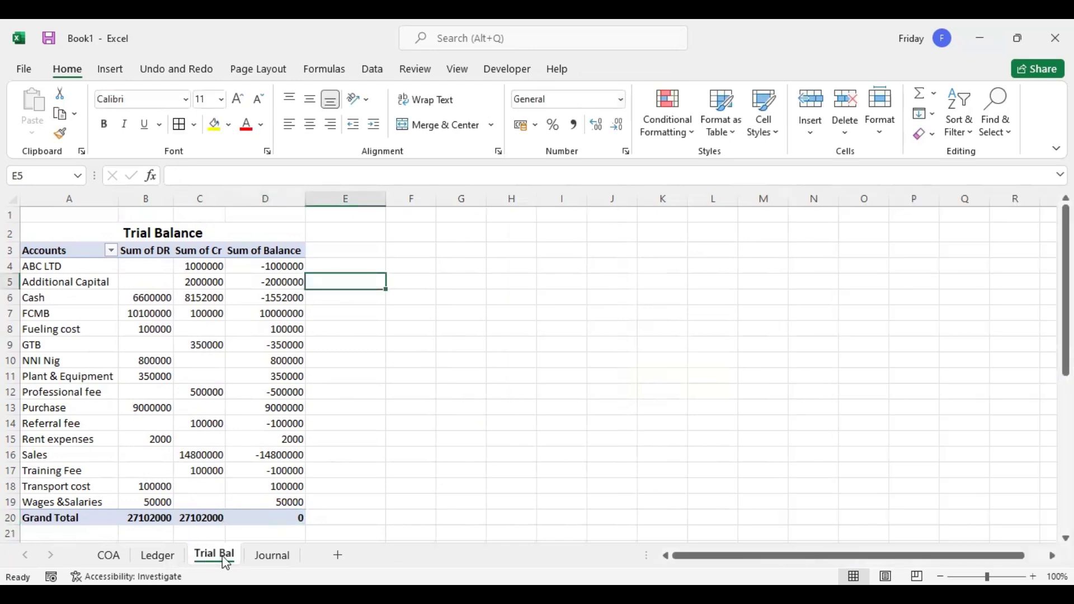
Step: Move the Journal sheet between the COA and Ledger sheets
{"action": "left_click_drag", "start_coordinate": [275, 557], "coordinate": [140, 557]}
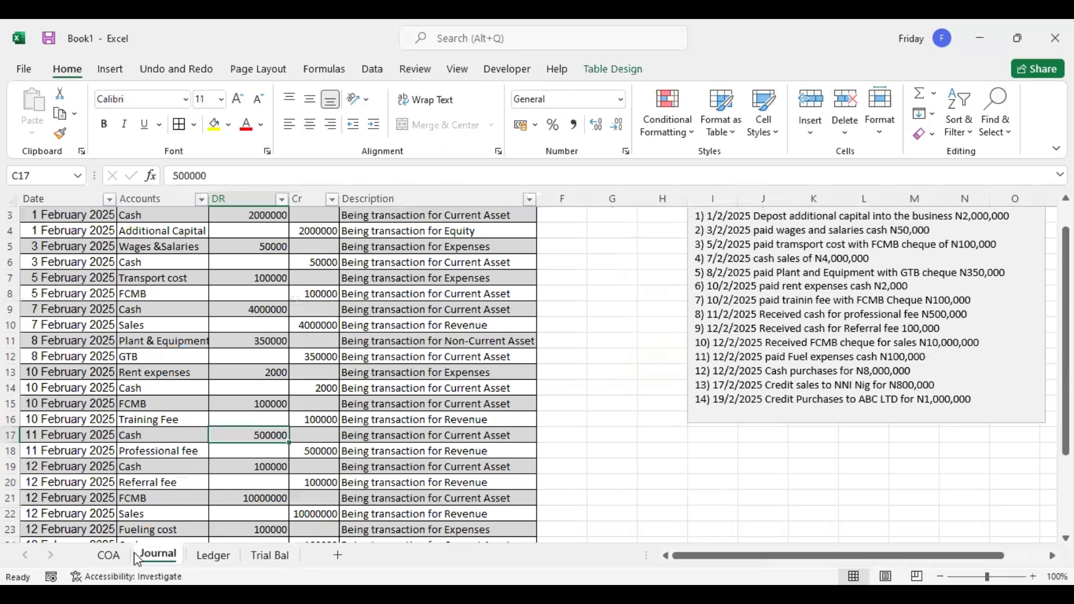
Step: Review the Ledger entries down to the Grand Total row and return to the Trial Bal sheet
{"action": "left_click", "coordinate": [213, 555]}
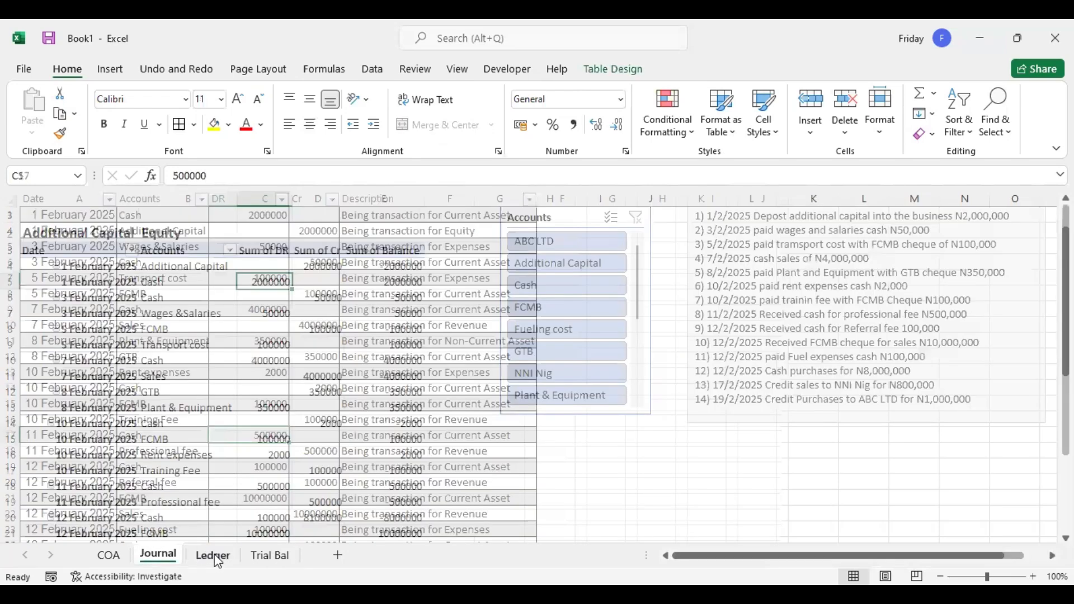
{"action": "key", "text": "Down"}
{"action": "key", "text": "Down"}
{"action": "key", "text": "Down"}
{"action": "key", "text": "Down"}
{"action": "key", "text": "Down"}
{"action": "key", "text": "Down"}
{"action": "key", "text": "Down"}
{"action": "key", "text": "Down"}
{"action": "key", "text": "Down"}
{"action": "key", "text": "Down"}
{"action": "key", "text": "Down"}
{"action": "key", "text": "Down"}
{"action": "key", "text": "Down"}
{"action": "key", "text": "Down"}
{"action": "key", "text": "Down"}
{"action": "key", "text": "Down"}
{"action": "key", "text": "Down"}
{"action": "key", "text": "Down"}
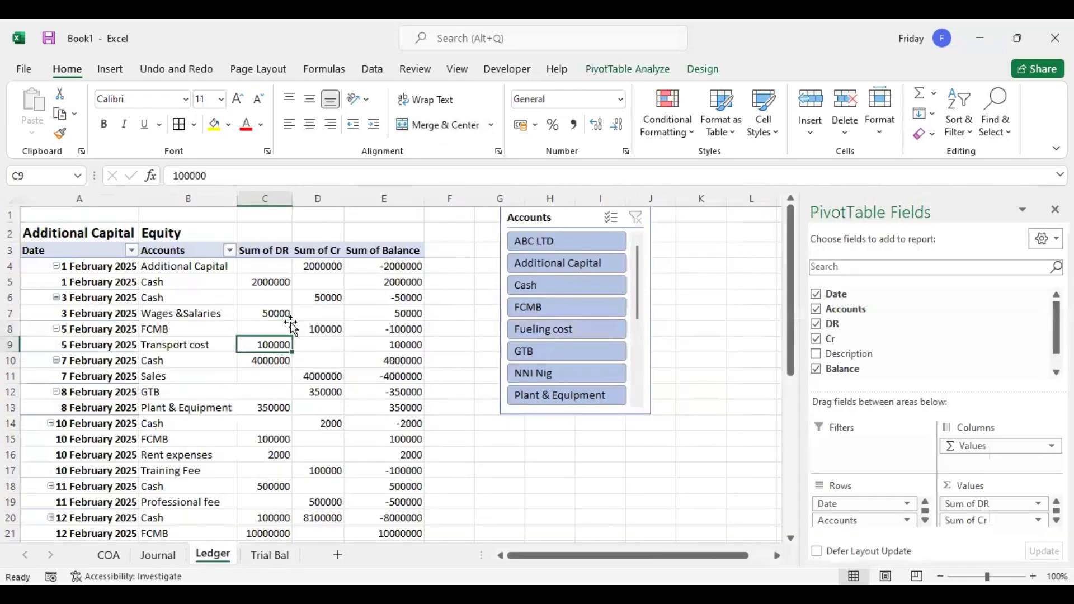
{"action": "key", "text": "Down"}
{"action": "key", "text": "Down"}
{"action": "key", "text": "Down"}
{"action": "key", "text": "Down"}
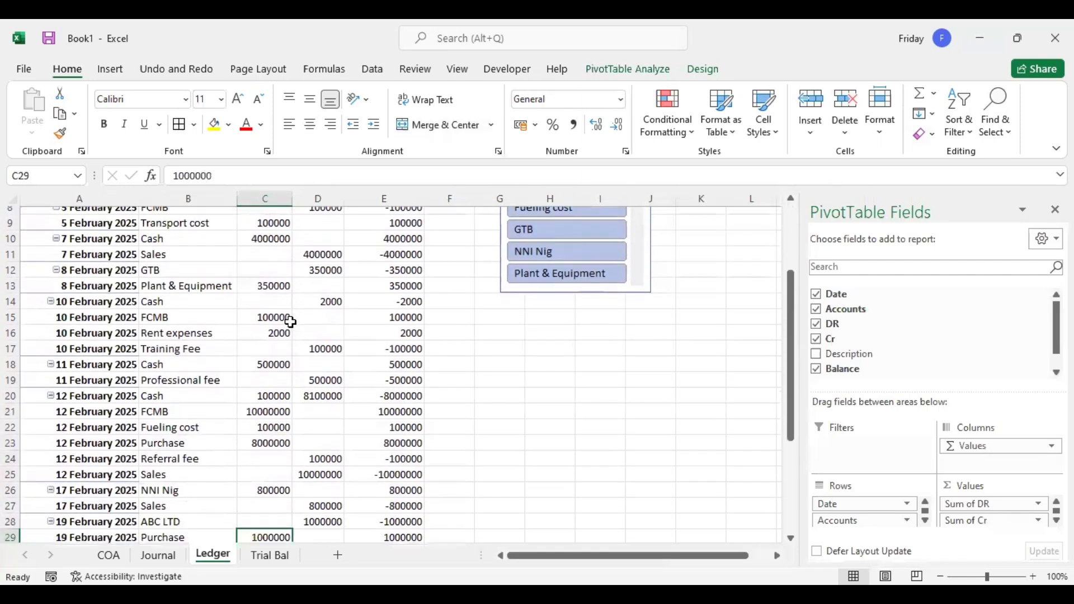
{"action": "left_click", "coordinate": [288, 559]}
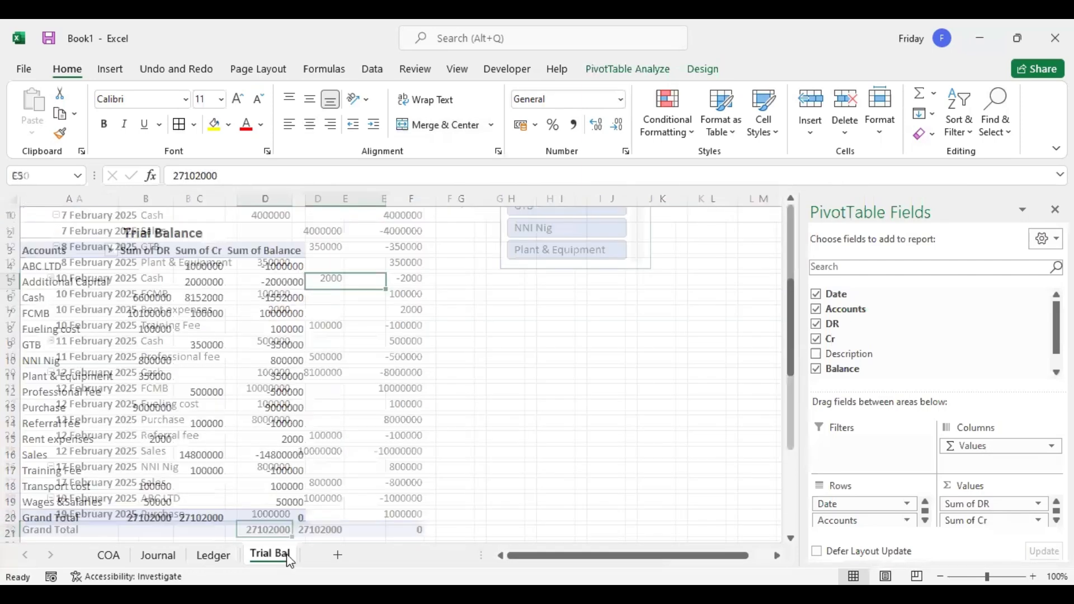
Step: Add a new worksheet after Trial Bal and name it Income Statement
{"action": "left_click", "coordinate": [335, 556]}
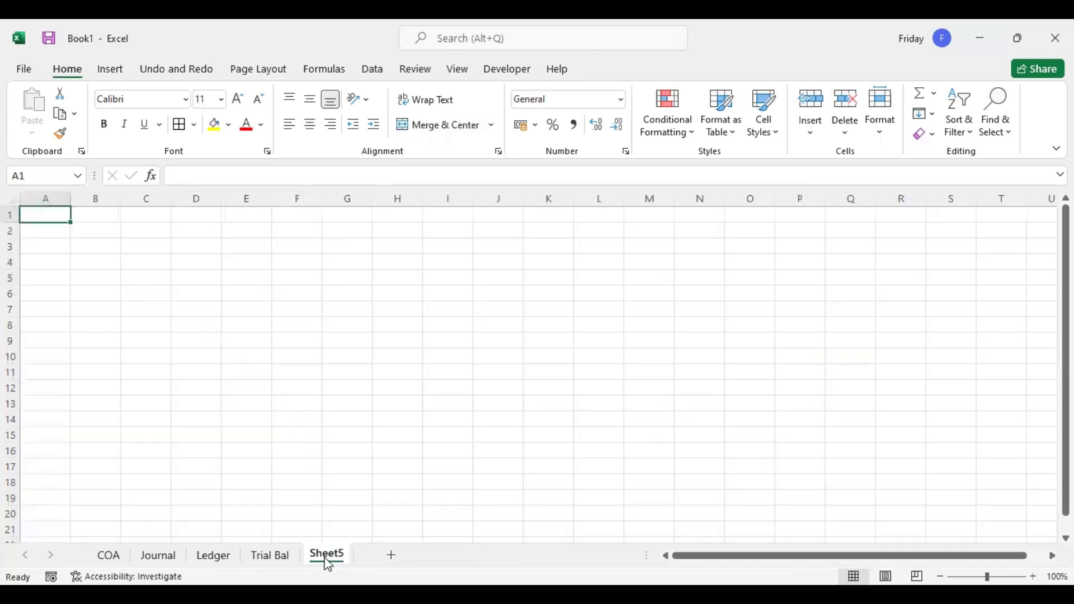
{"action": "double_click", "coordinate": [326, 556]}
{"action": "type", "text": "Income"}
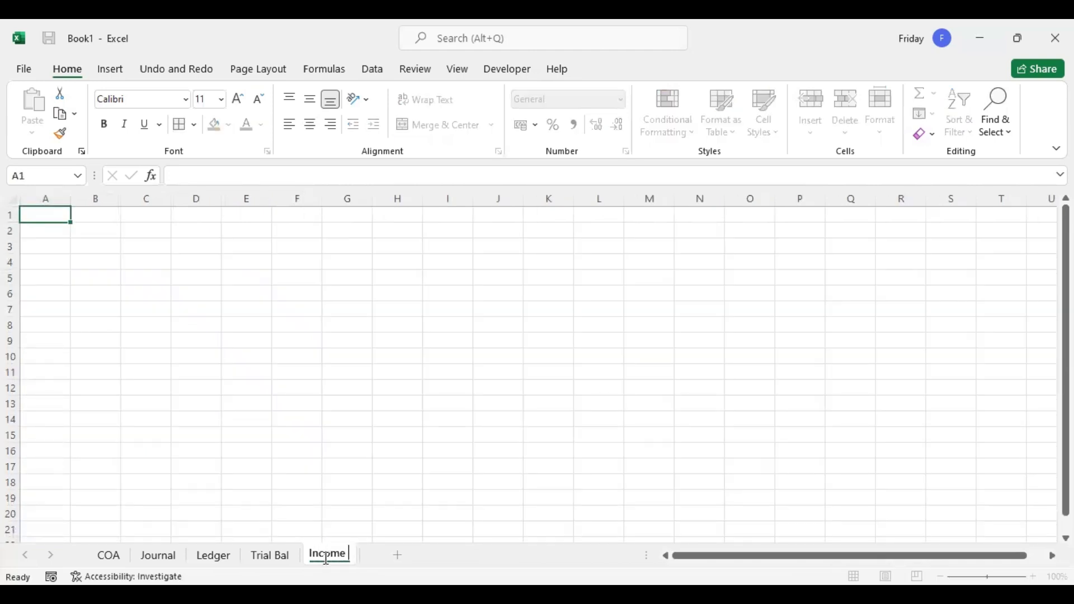
{"action": "type", "text": " Statement"}
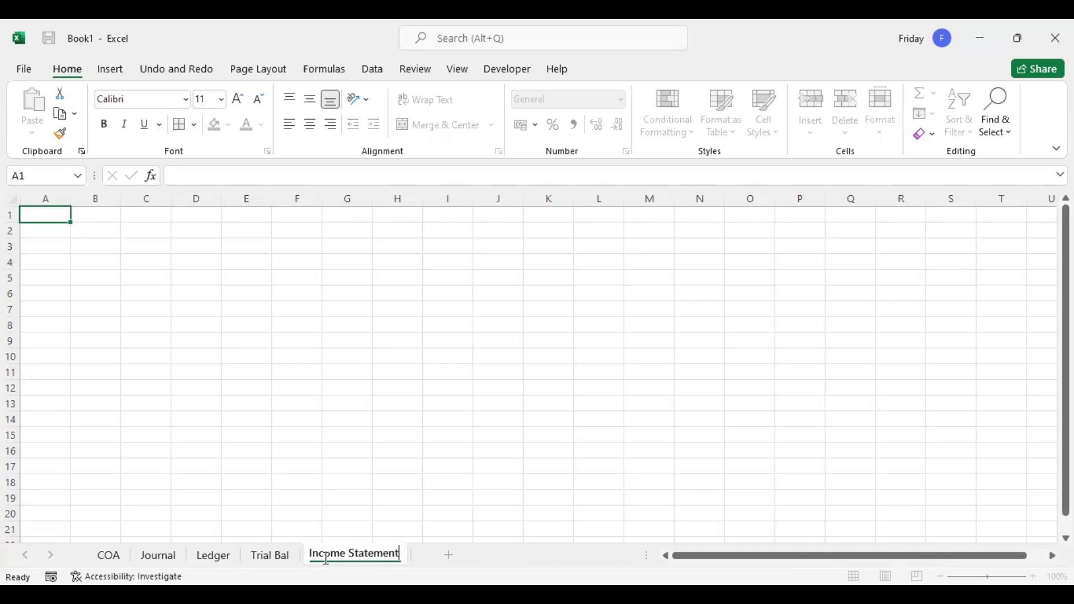
{"action": "left_click", "coordinate": [353, 512]}
Step: Copy the prepared ABC "Statement of Profit Or Loss Account for the Year ended 31st December, 2024" heading and paste it at A2 of Income Statement
{"action": "left_click", "coordinate": [271, 555]}
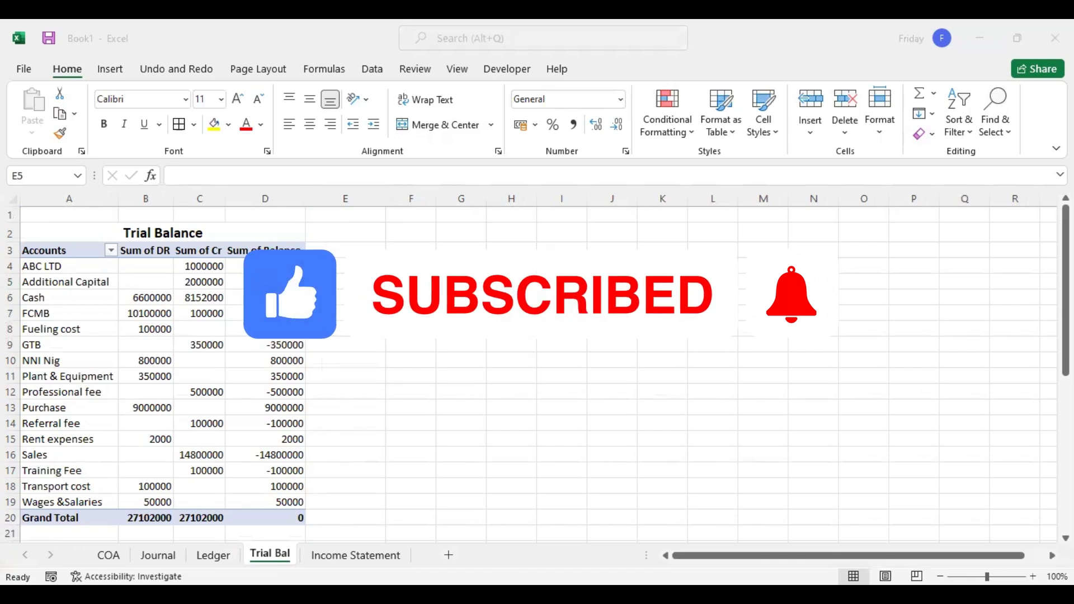
{"action": "key", "text": "ctrl+c"}
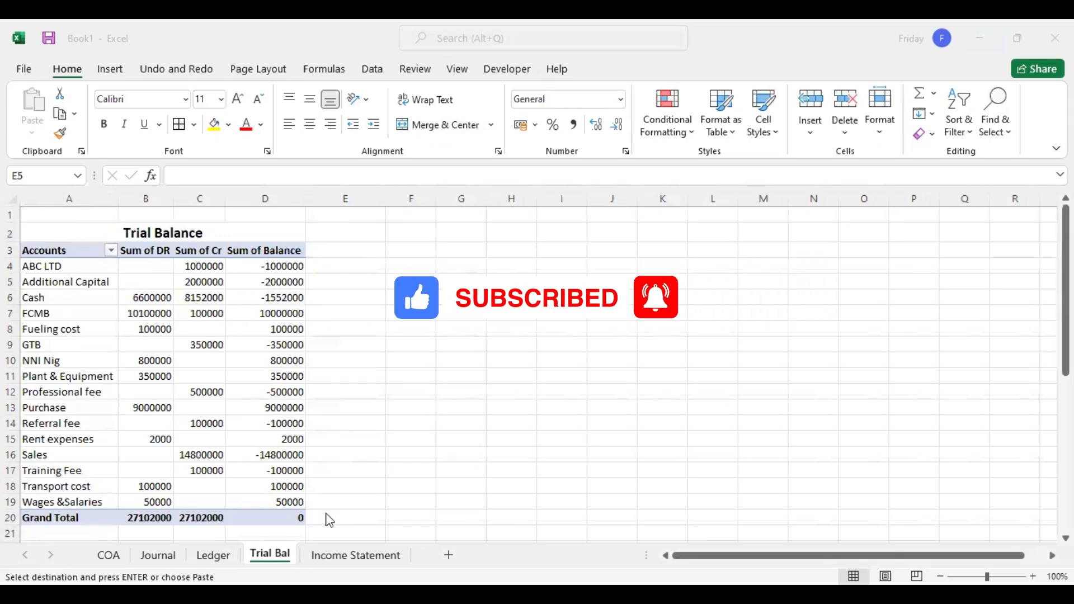
{"action": "left_click", "coordinate": [339, 553]}
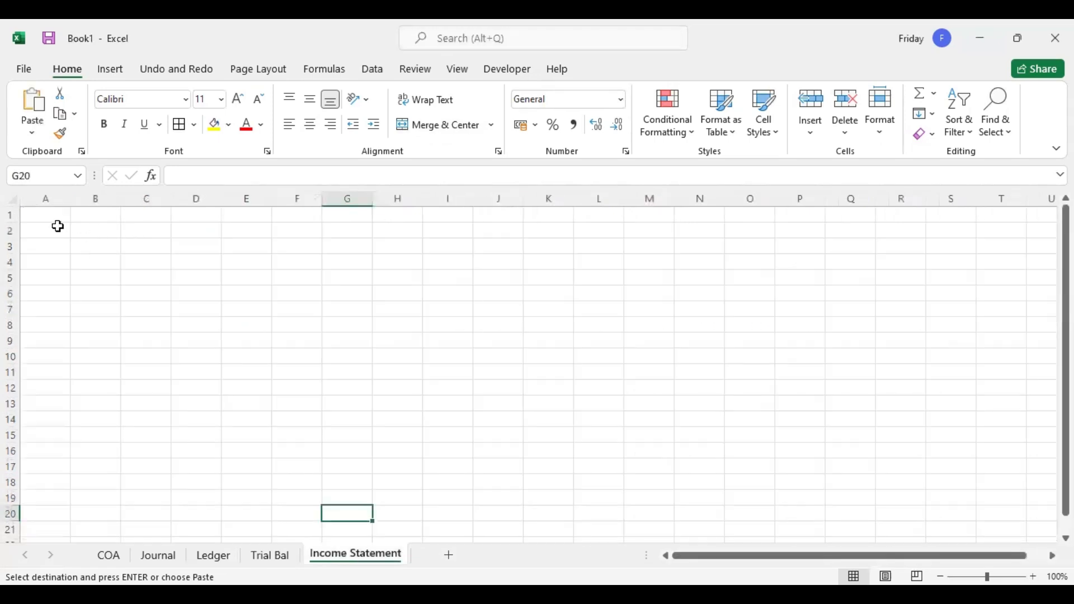
{"action": "left_click", "coordinate": [53, 226]}
{"action": "right_click", "coordinate": [53, 226]}
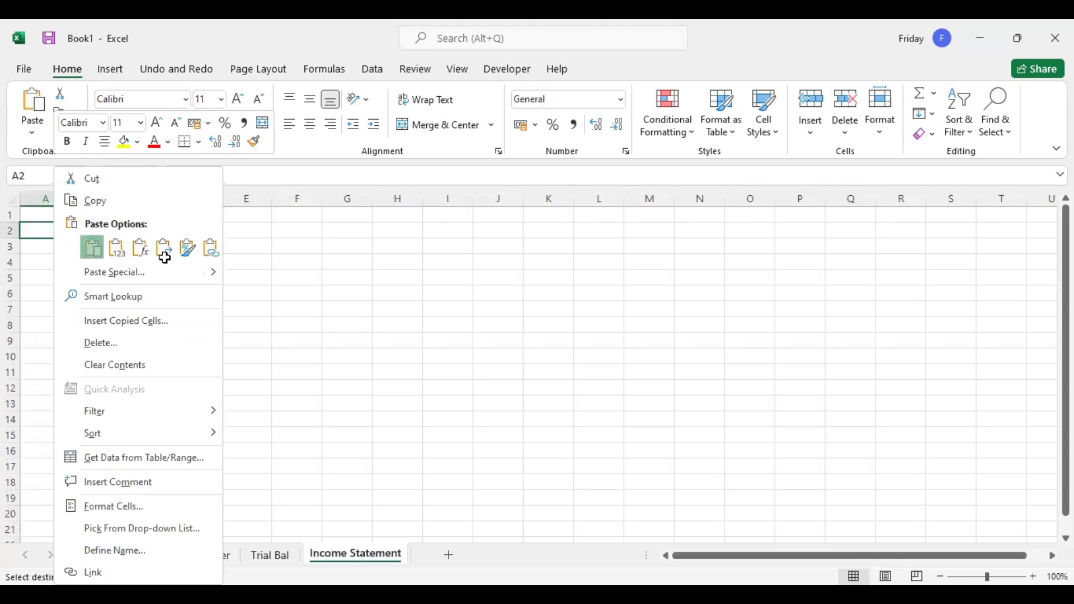
{"action": "left_click", "coordinate": [89, 247]}
Step: Widen columns A and B so the merged statement heading fits fully across them
{"action": "left_click_drag", "start_coordinate": [120, 202], "coordinate": [280, 207]}
{"action": "left_click_drag", "start_coordinate": [70, 198], "coordinate": [147, 197]}
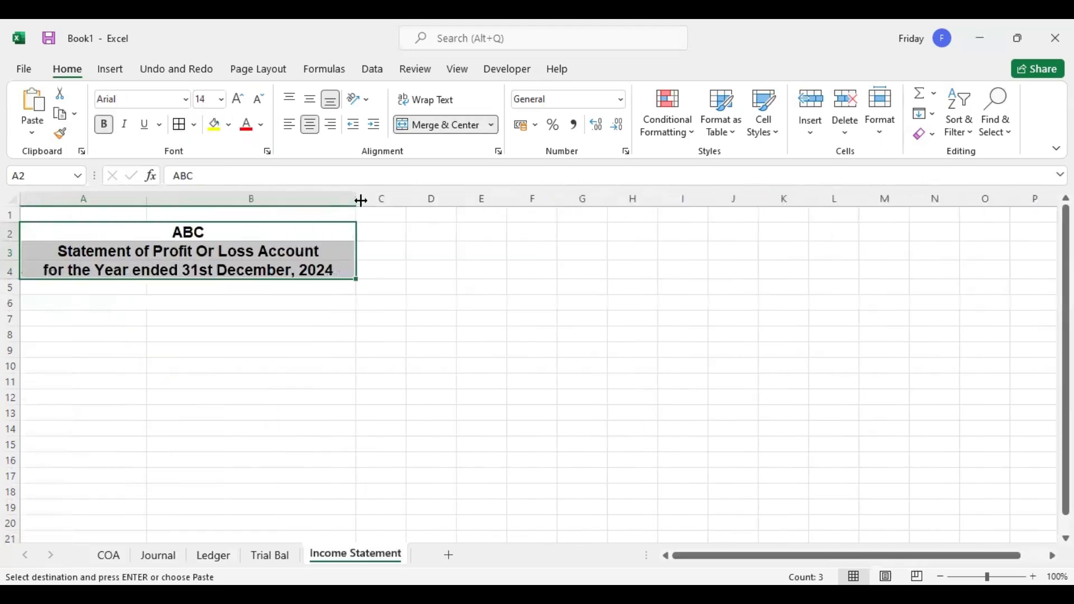
{"action": "left_click_drag", "start_coordinate": [356, 198], "coordinate": [375, 197]}
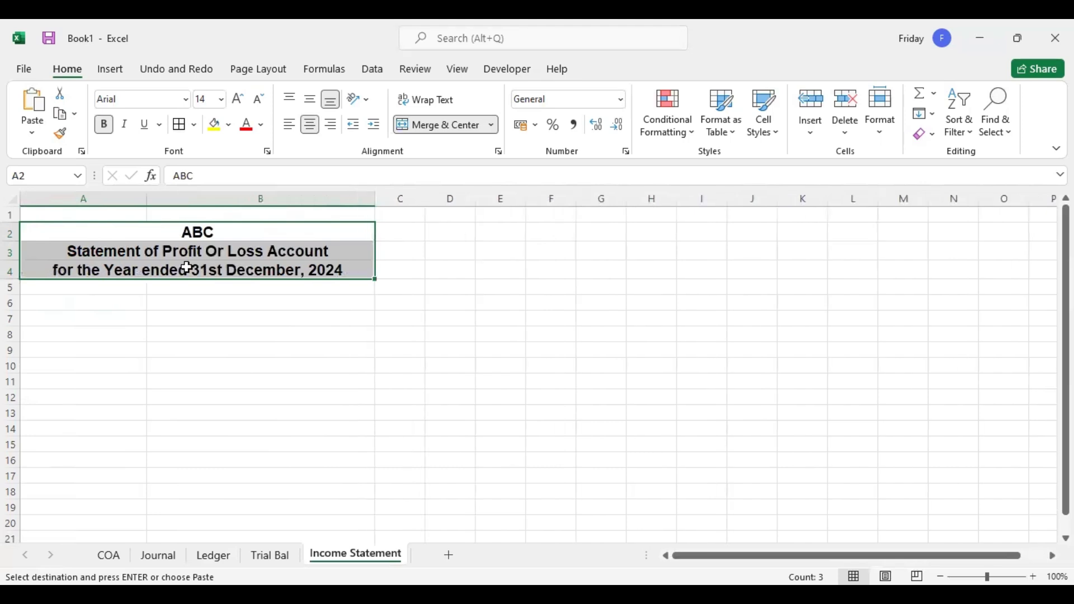
{"action": "left_click", "coordinate": [230, 288]}
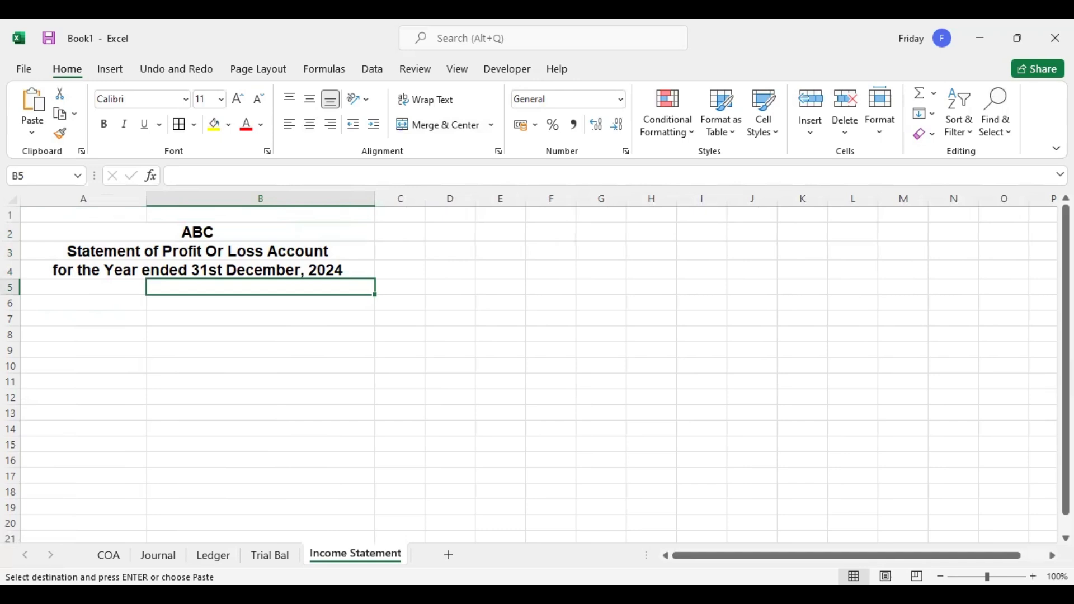
Step: Copy the prepared income statement line items, from Sales through Gross profit and below, and paste them as values starting at A5
{"action": "key", "text": "alt+Tab"}
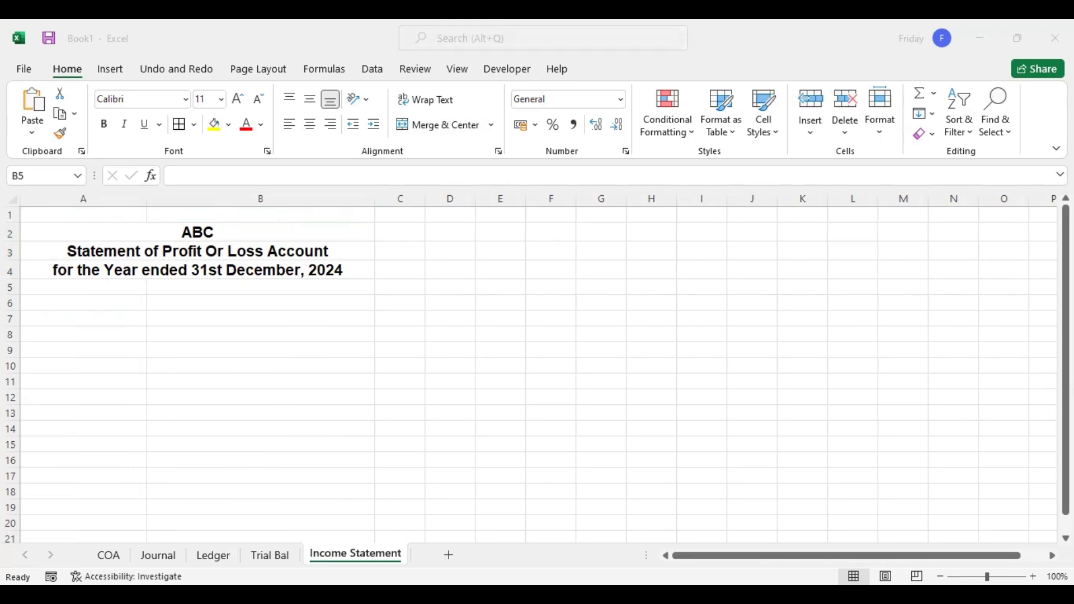
{"action": "key", "text": "ctrl+c"}
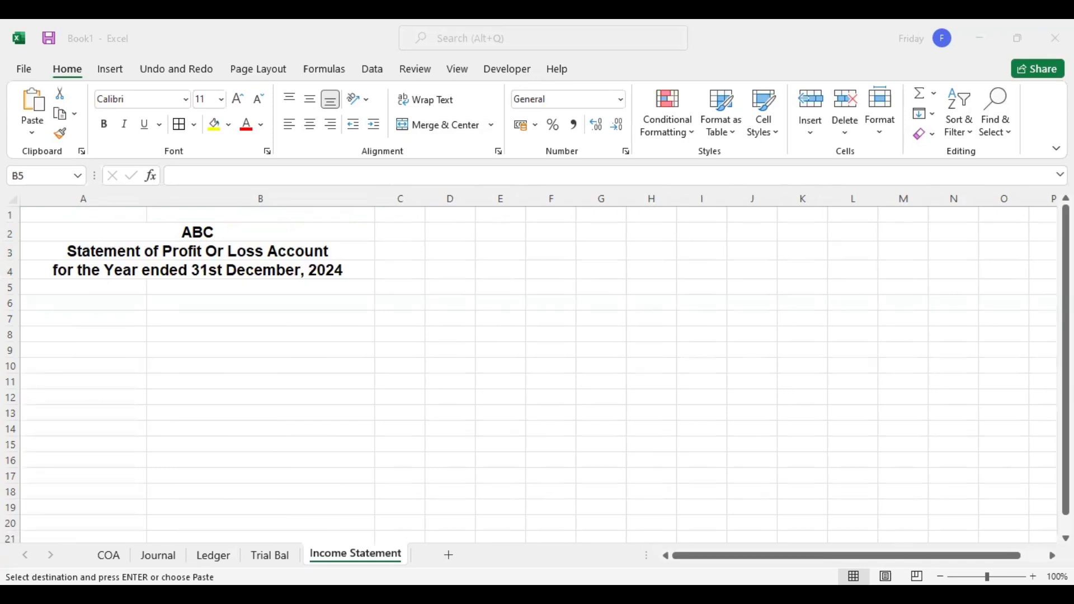
{"action": "right_click", "coordinate": [112, 289]}
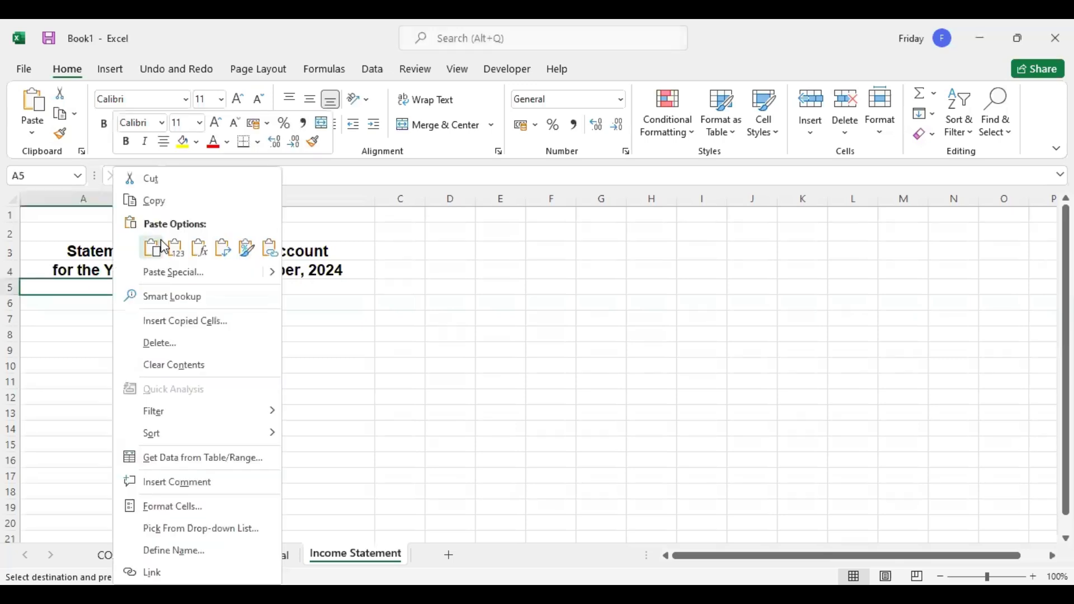
{"action": "left_click", "coordinate": [175, 247]}
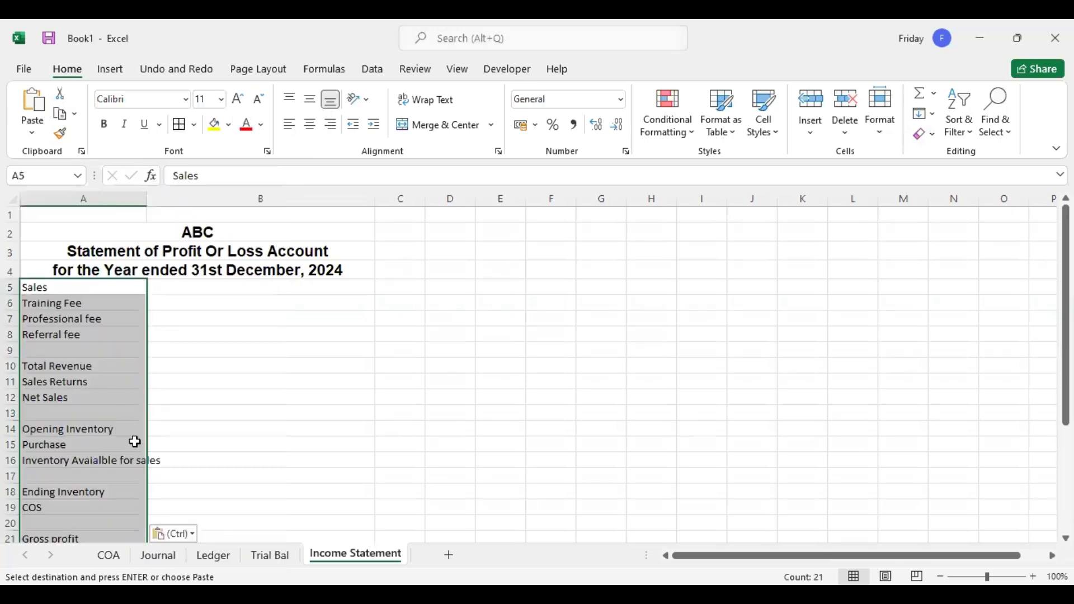
{"action": "left_click", "coordinate": [73, 287]}
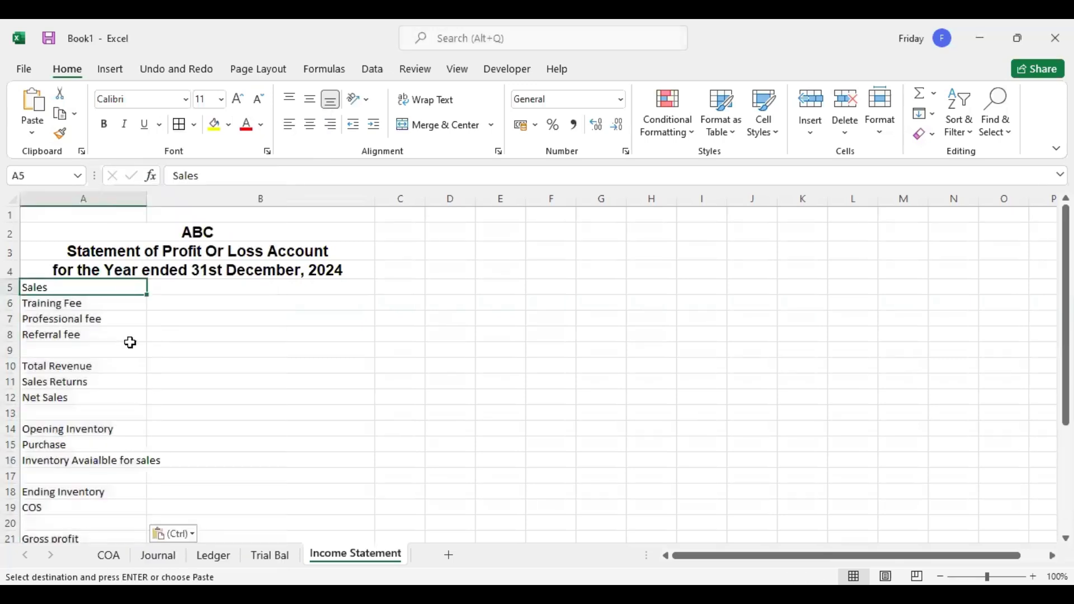
{"action": "left_click", "coordinate": [73, 303]}
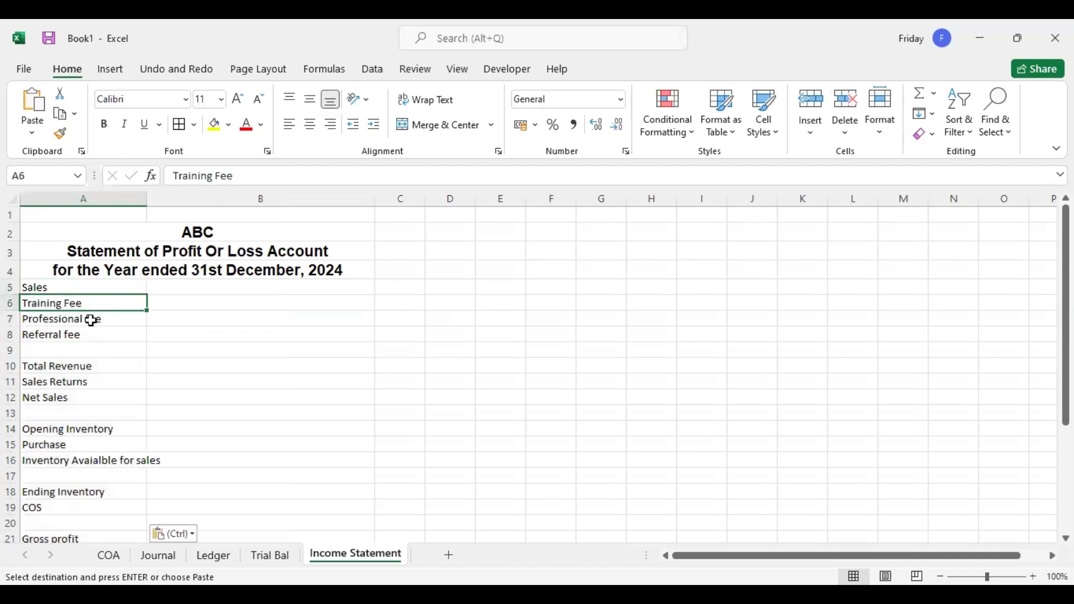
Step: Start a SUMIF formula in B5 beside Sales, using the accounts in A4:A19 of Trial Bal as the range
{"action": "left_click", "coordinate": [295, 288]}
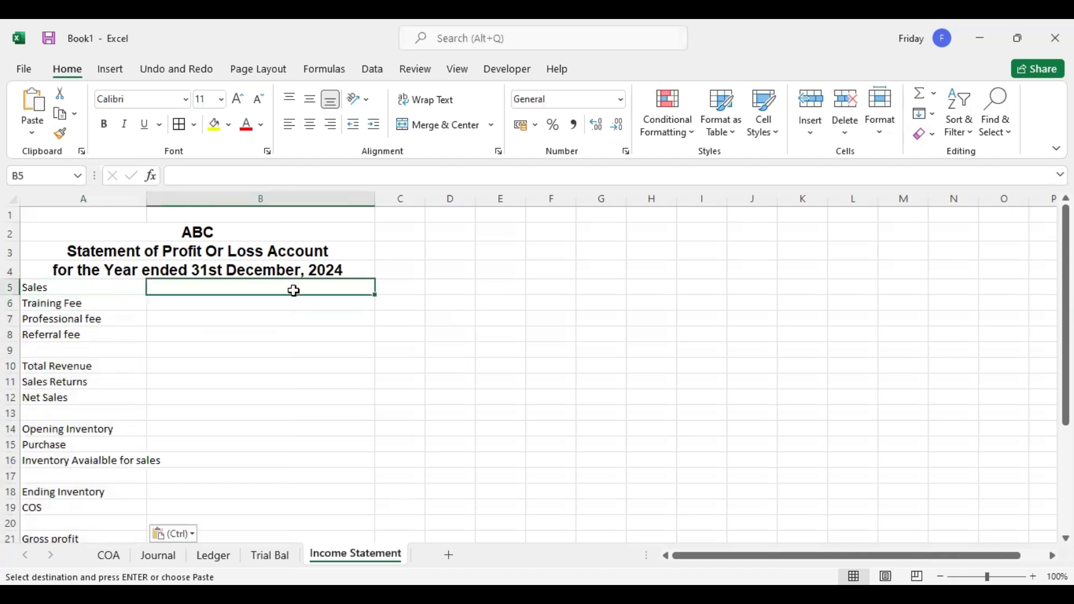
{"action": "type", "text": "="}
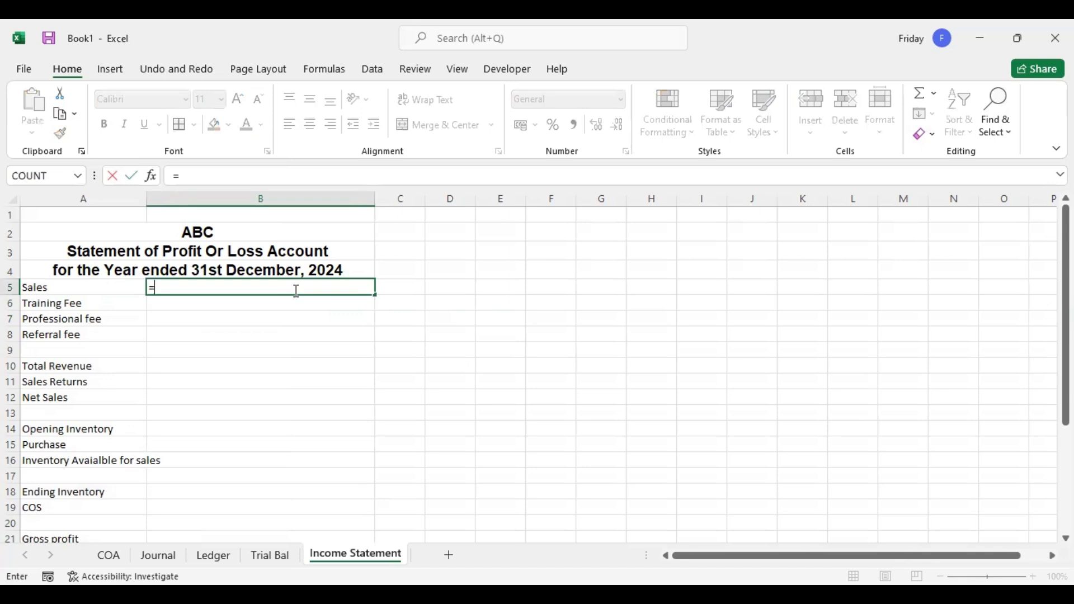
{"action": "type", "text": "sumif"}
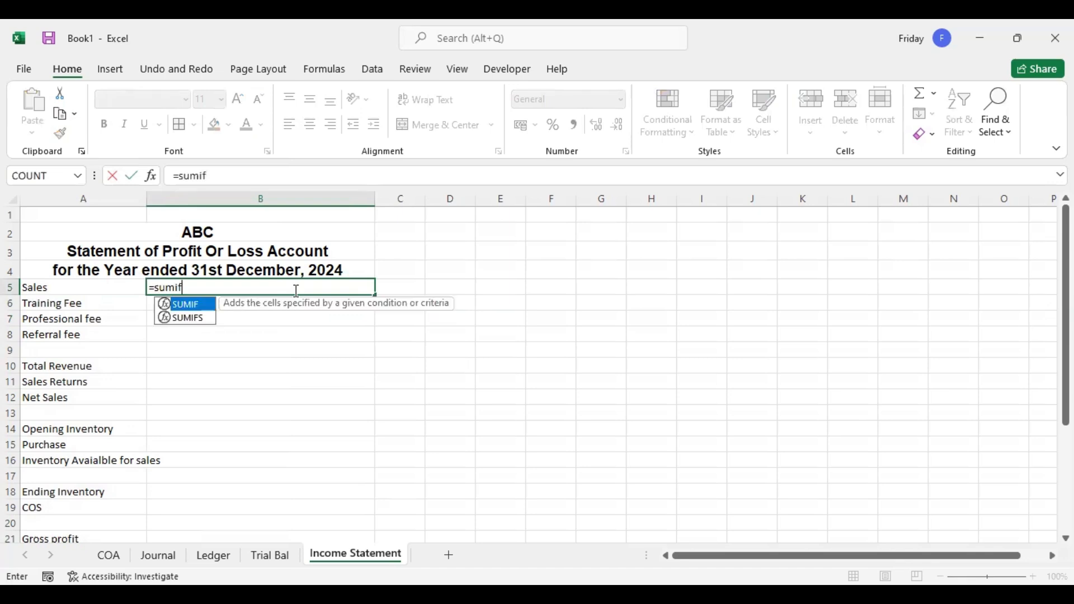
{"action": "double_click", "coordinate": [193, 309]}
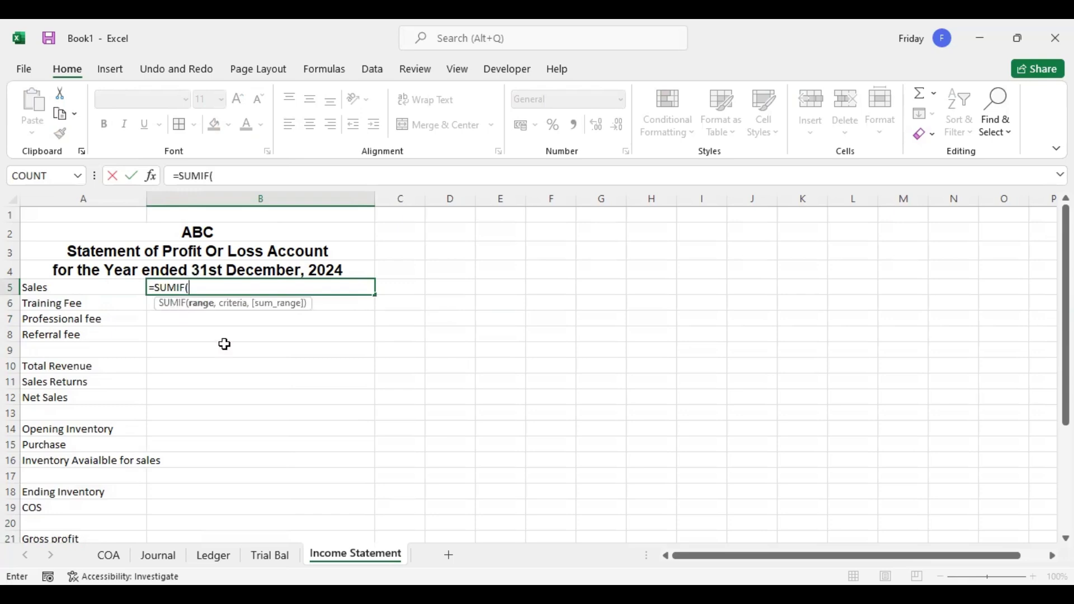
{"action": "left_click", "coordinate": [273, 560]}
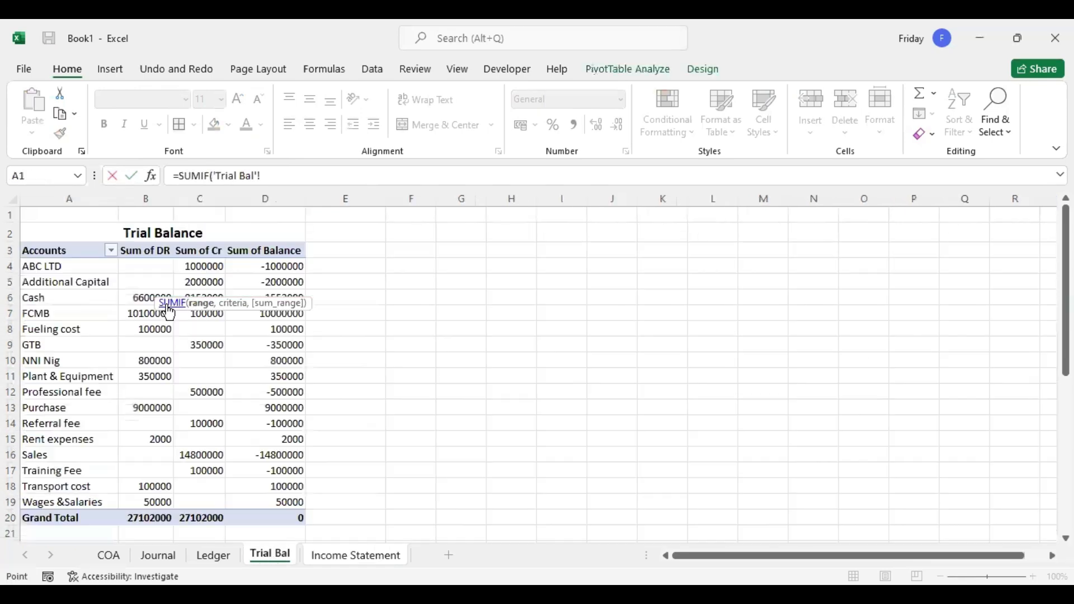
{"action": "left_click", "coordinate": [77, 266]}
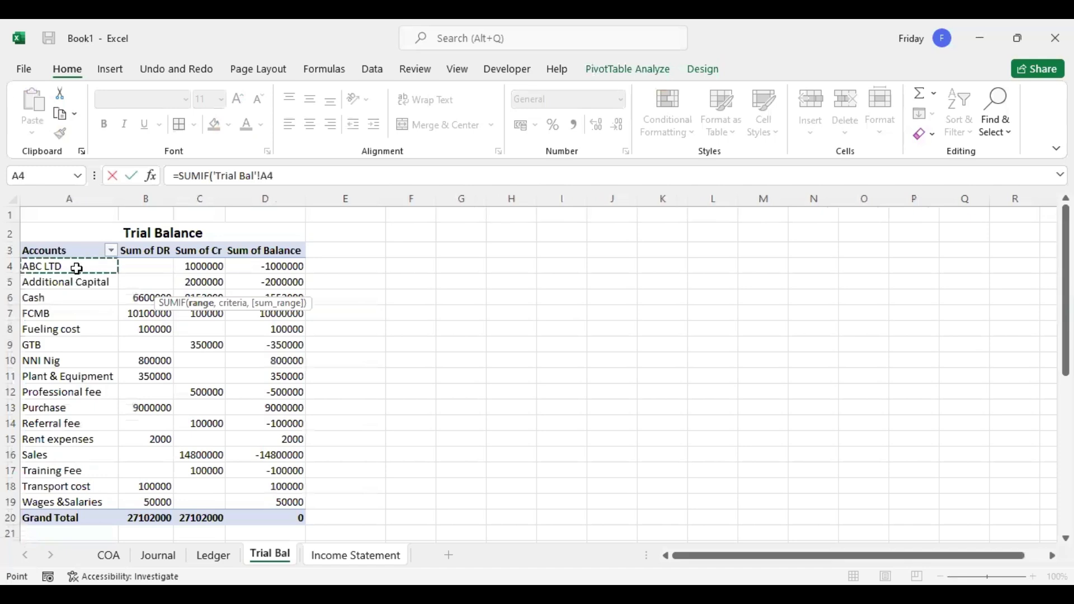
{"action": "left_click", "coordinate": [110, 502], "text": "shift"}
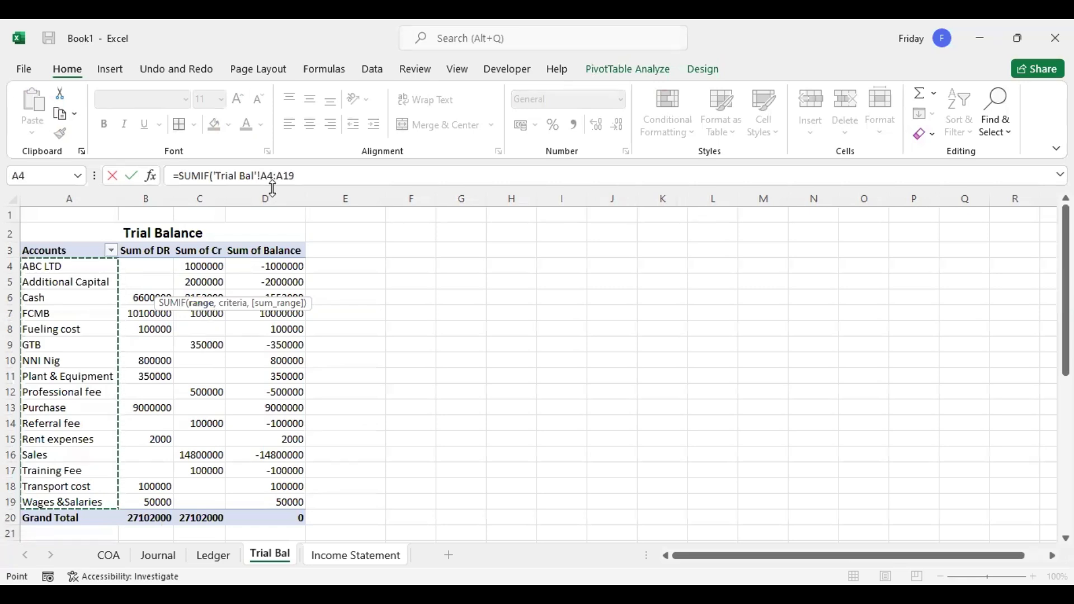
{"action": "left_click", "coordinate": [301, 176]}
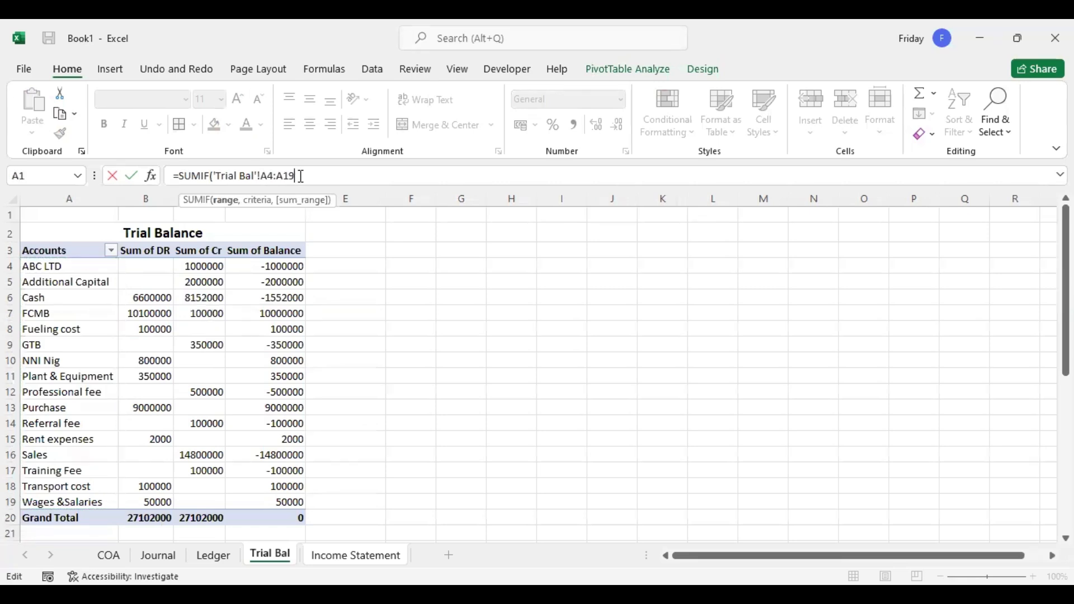
{"action": "type", "text": ","}
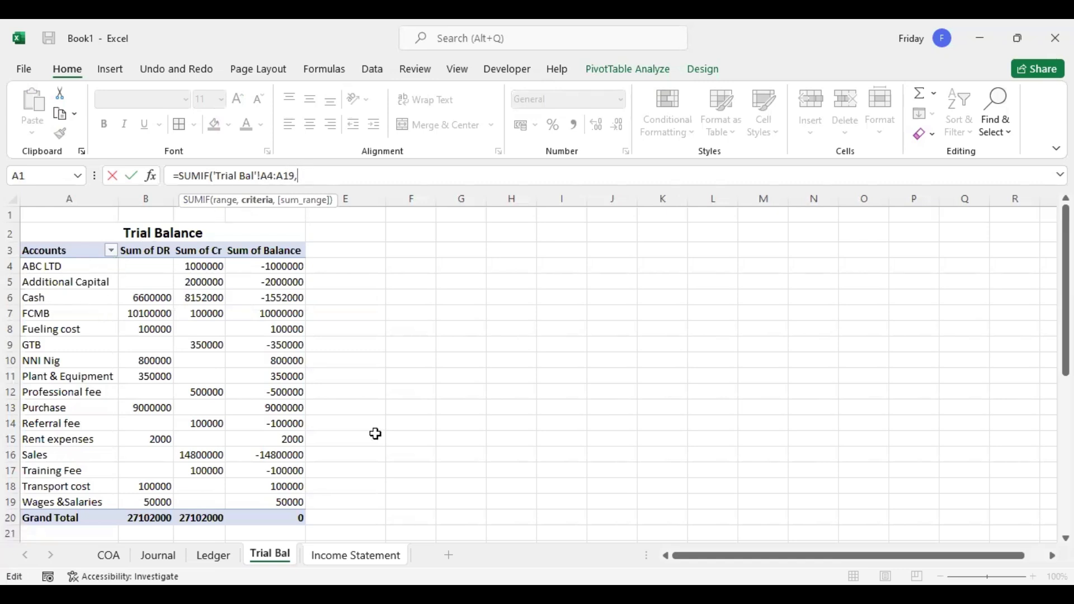
Step: Complete the B5 SUMIF with Income Statement A5 as the criterion and Trial Bal credits C4:C19 as the sum range
{"action": "left_click", "coordinate": [356, 556]}
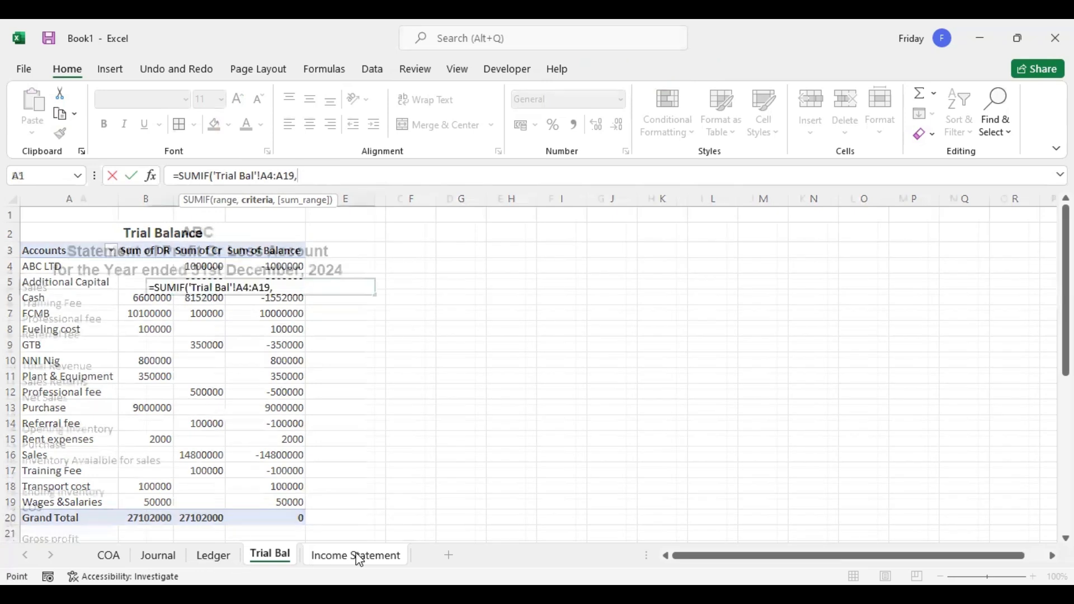
{"action": "left_click", "coordinate": [62, 285]}
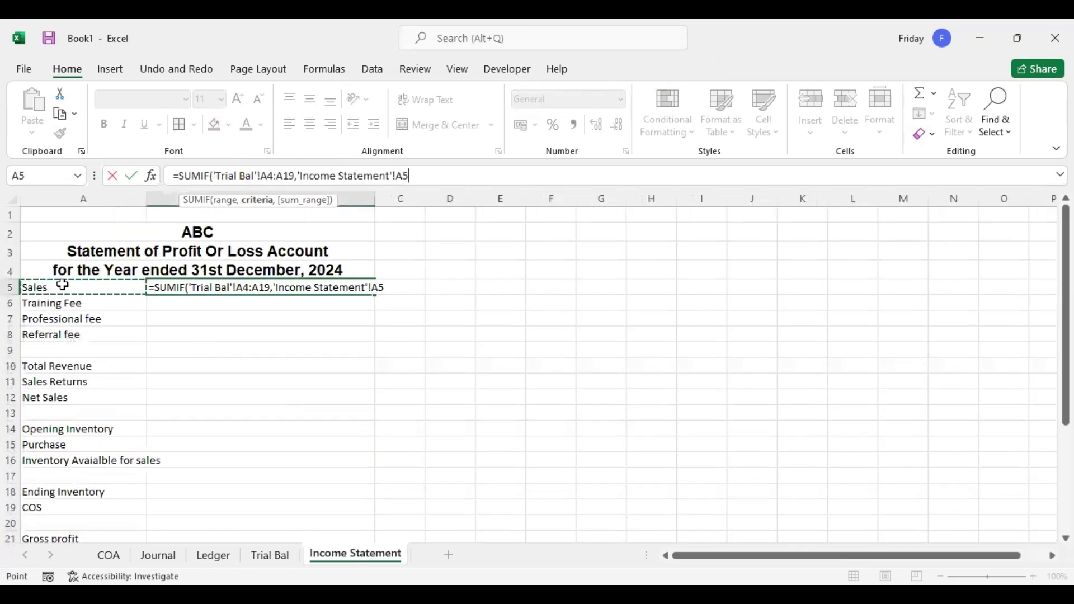
{"action": "type", "text": ","}
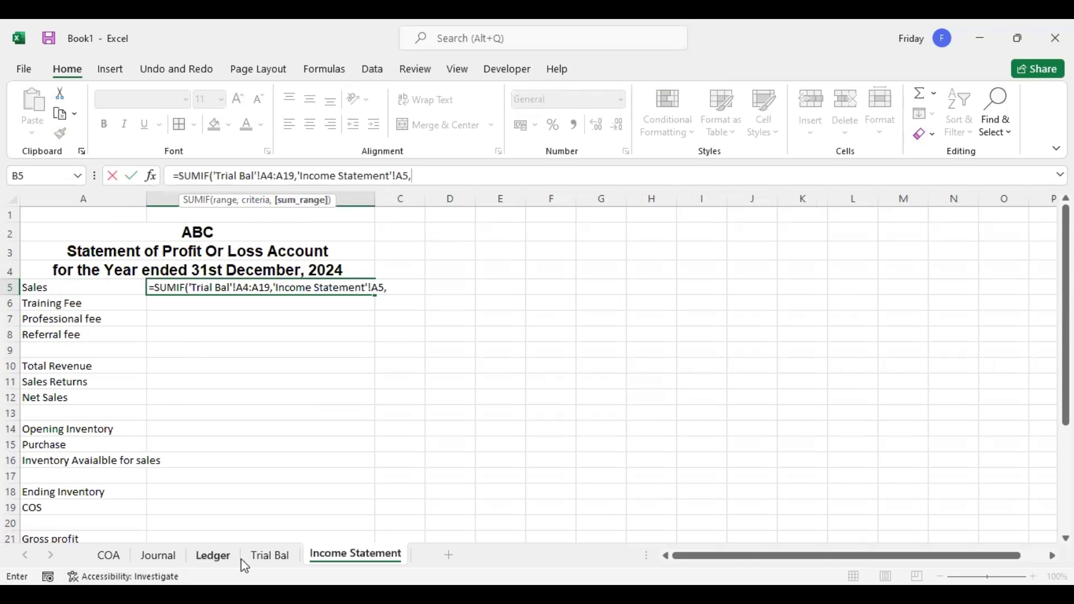
{"action": "left_click", "coordinate": [274, 555]}
{"action": "left_click", "coordinate": [200, 266]}
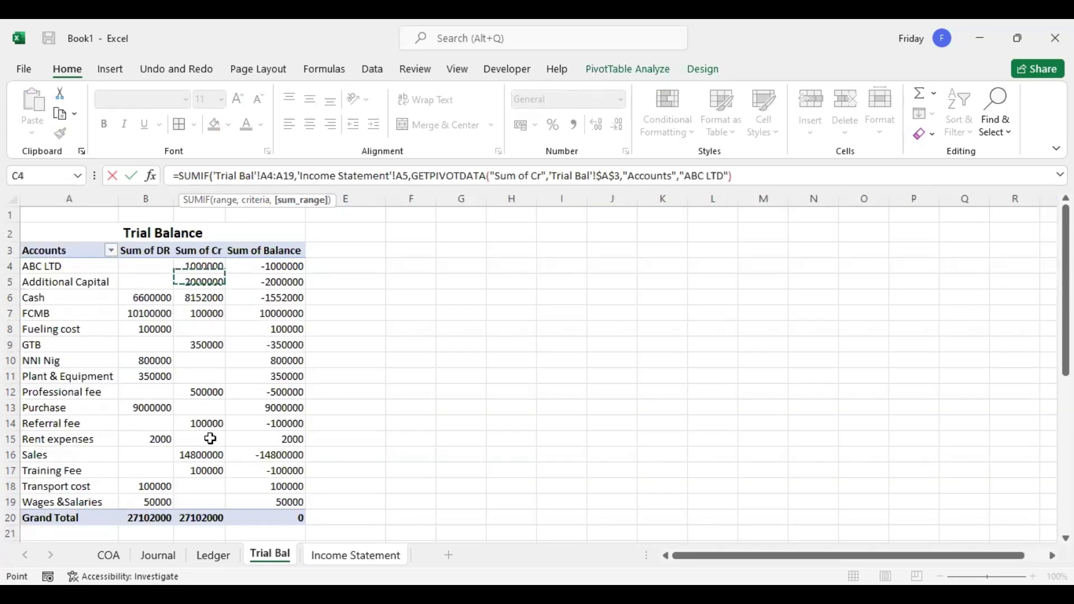
{"action": "left_click_drag", "start_coordinate": [210, 438], "coordinate": [215, 388]}
{"action": "scroll", "coordinate": [216, 378], "scroll_direction": "down", "scroll_amount": 2}
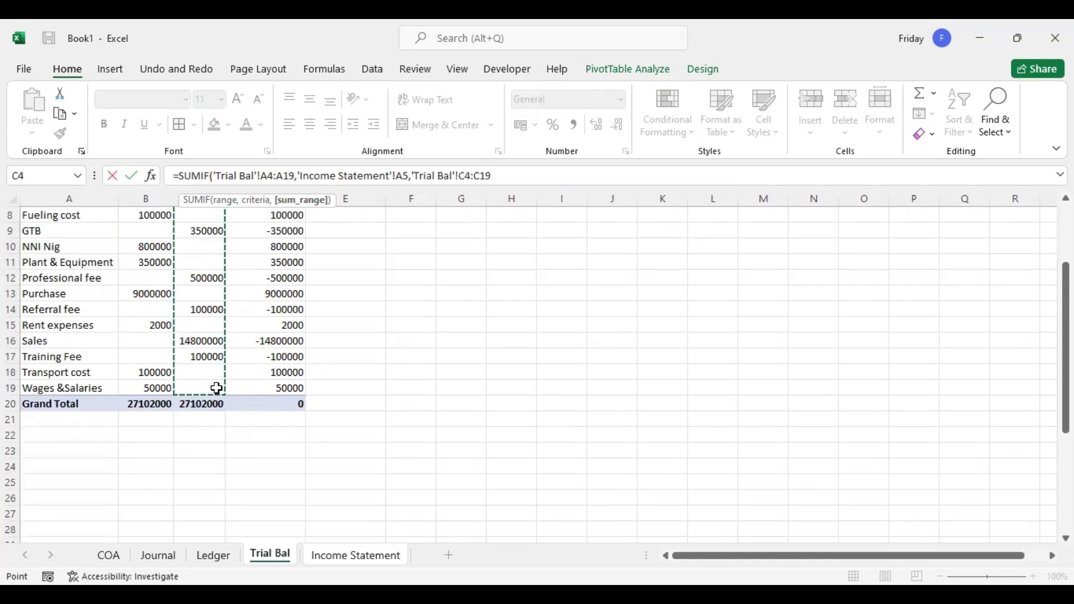
{"action": "key", "text": "Return"}
Step: Edit the Sales SUMIF in B5 so its Trial Bal account range becomes the absolute reference $A$4:$A$19
{"action": "left_click", "coordinate": [352, 283]}
{"action": "double_click", "coordinate": [302, 289]}
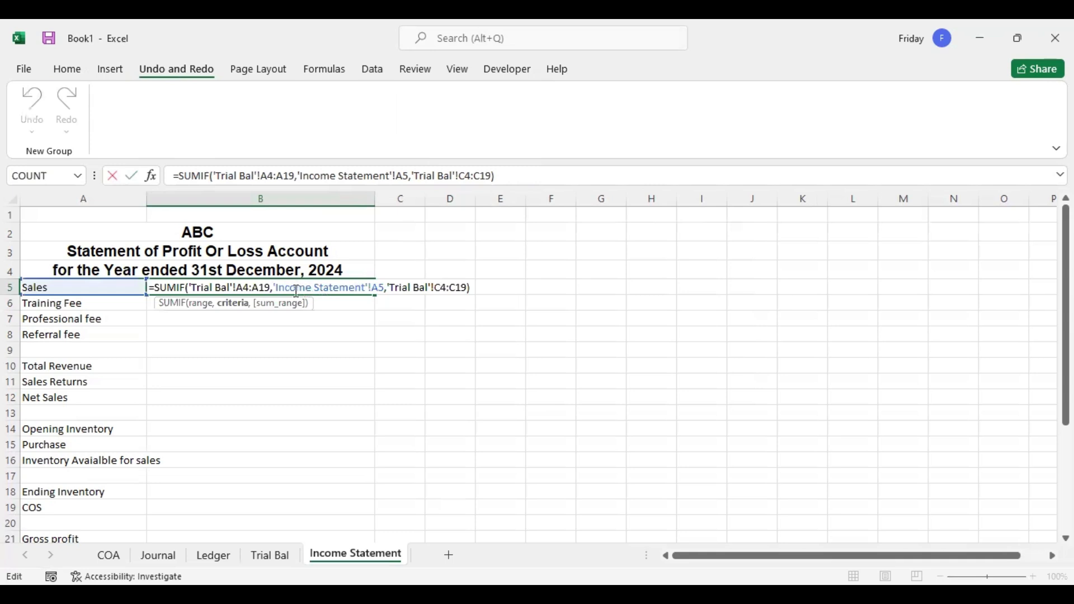
{"action": "left_click", "coordinate": [240, 288]}
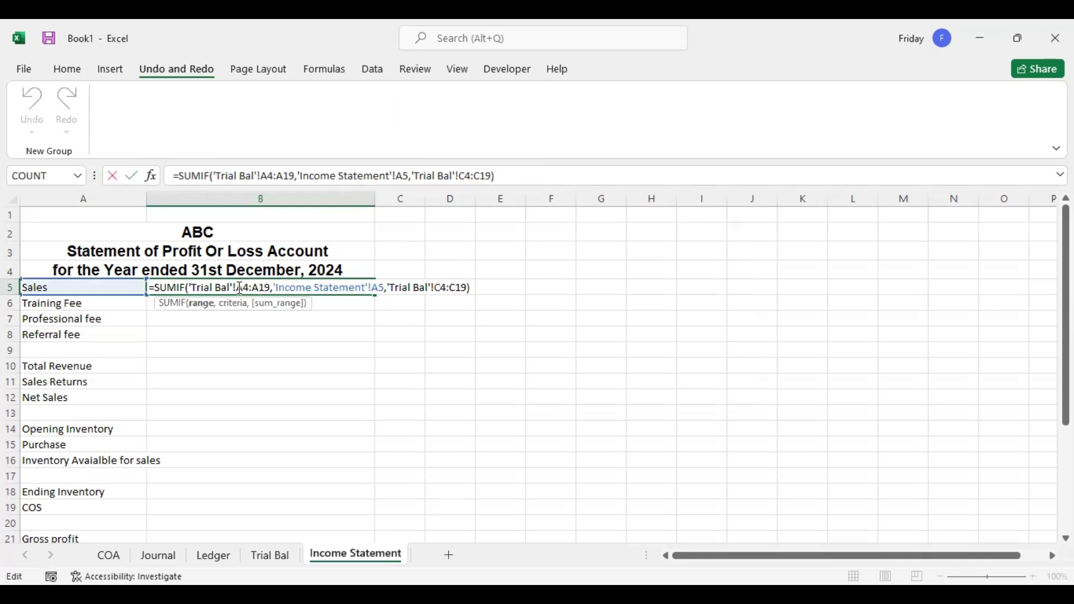
{"action": "key", "text": "F4"}
{"action": "left_click", "coordinate": [266, 287]}
{"action": "type", "text": "4"}
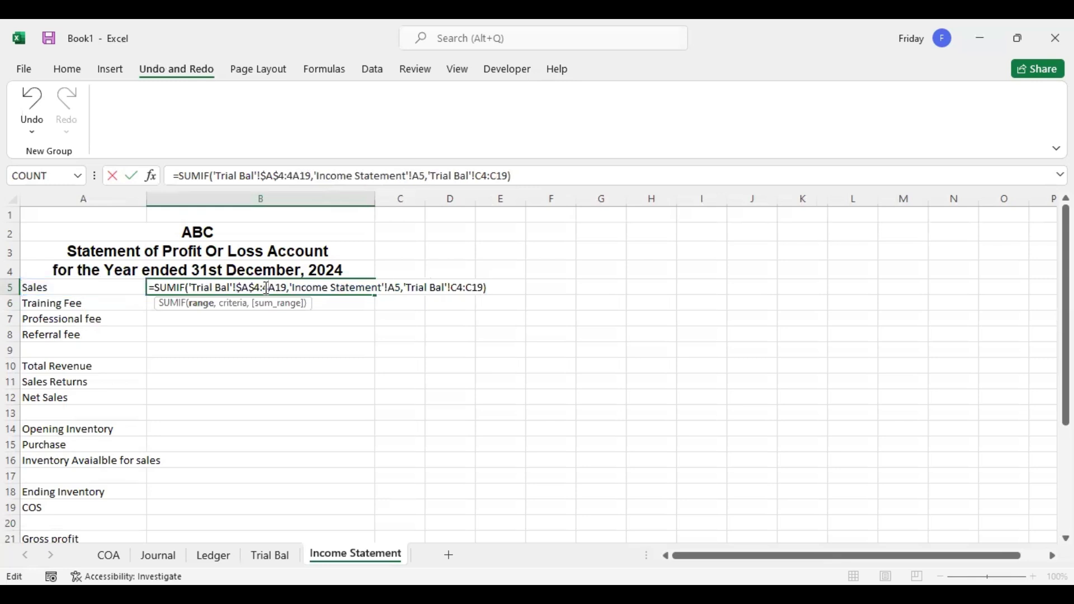
{"action": "key", "text": "BackSpace"}
{"action": "key", "text": "F4"}
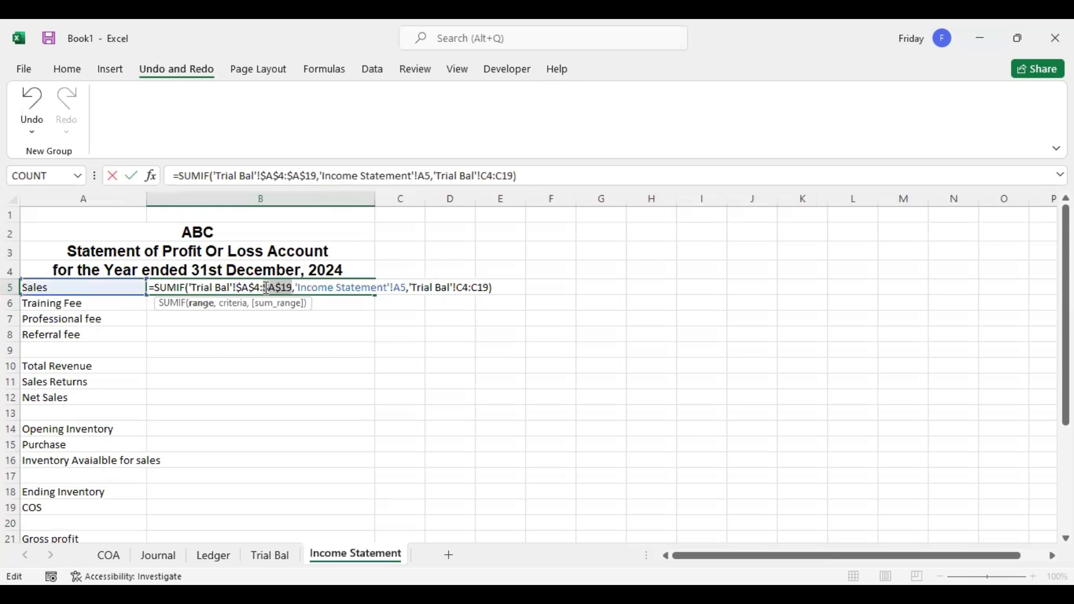
Step: Make the B5 sum range absolute as $C$4:$C$19 and fill the formula down to B8 beside Referral fee
{"action": "left_click", "coordinate": [457, 287]}
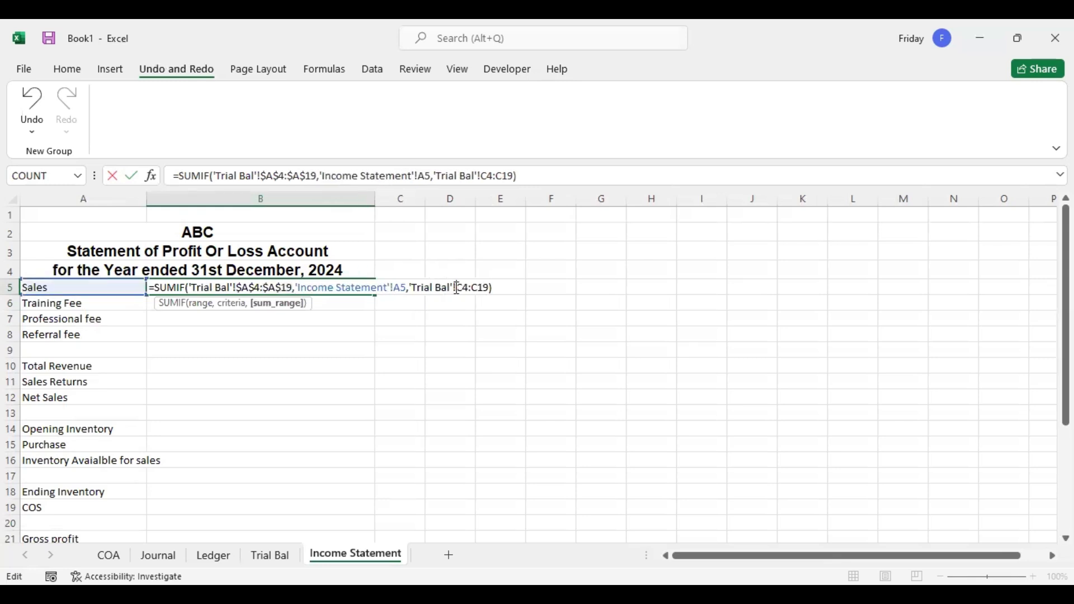
{"action": "key", "text": "F4"}
{"action": "left_click", "coordinate": [484, 290]}
{"action": "key", "text": "F4"}
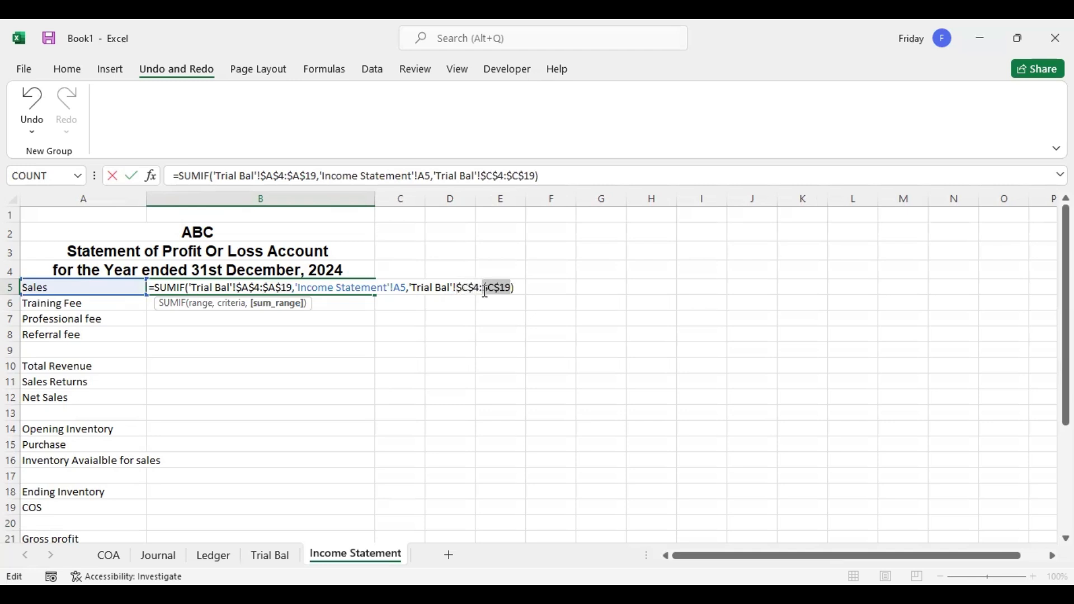
{"action": "key", "text": "Return"}
{"action": "left_click", "coordinate": [367, 288]}
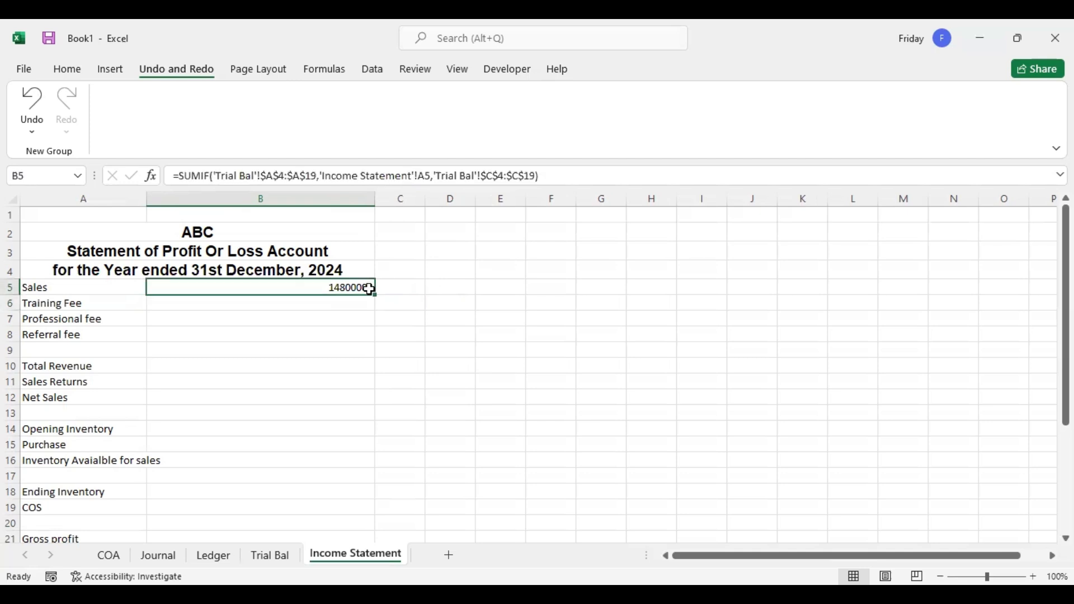
{"action": "left_click_drag", "start_coordinate": [374, 295], "coordinate": [380, 335]}
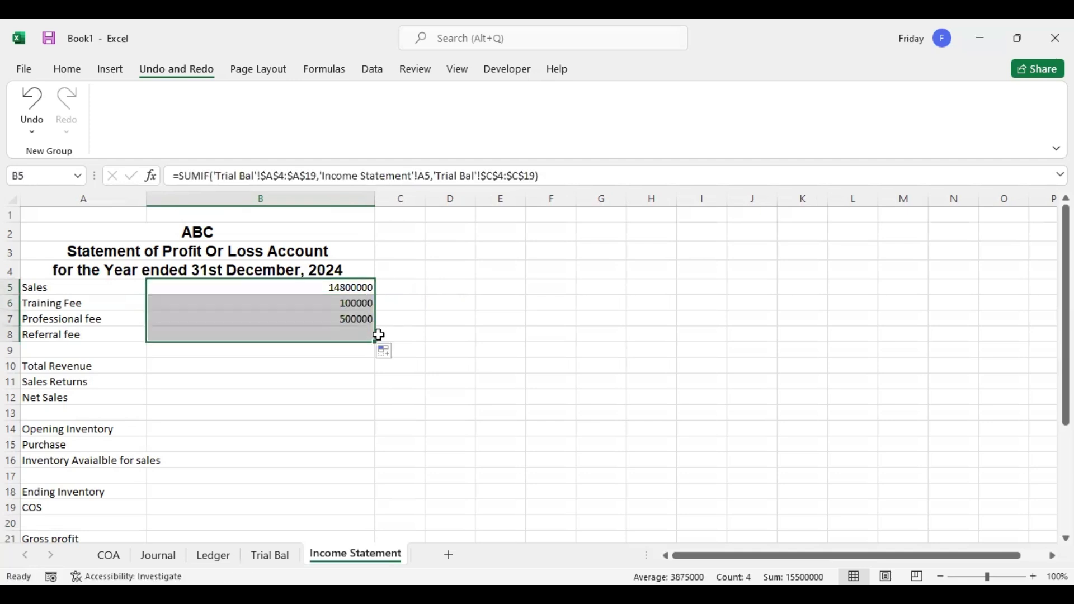
Step: Sum B5:B9 in B10 as Total Revenue and apply the comma number format to column B
{"action": "left_click", "coordinate": [341, 364]}
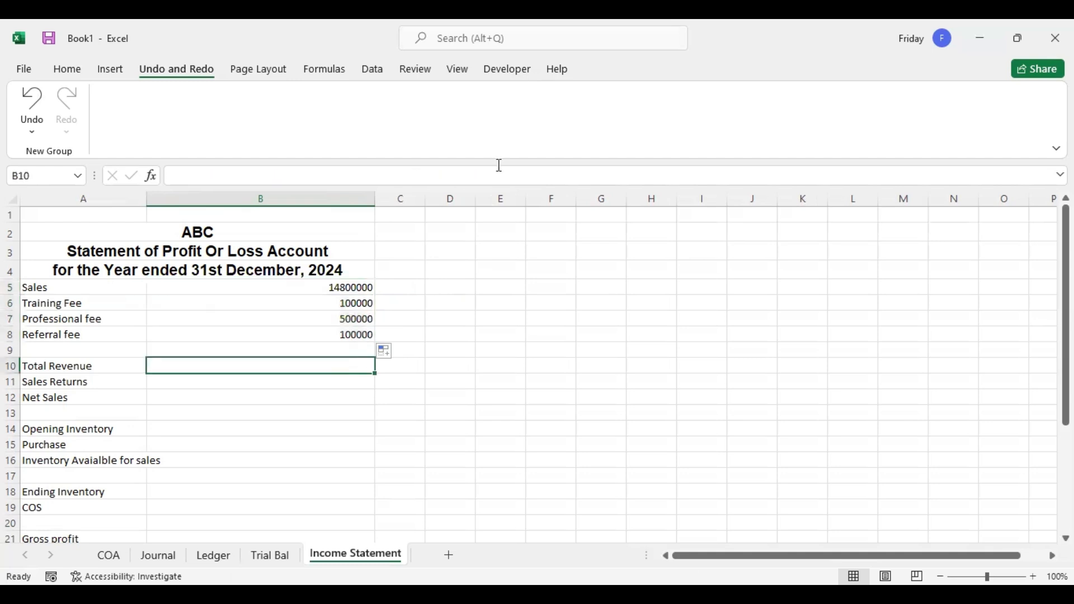
{"action": "left_click", "coordinate": [78, 70]}
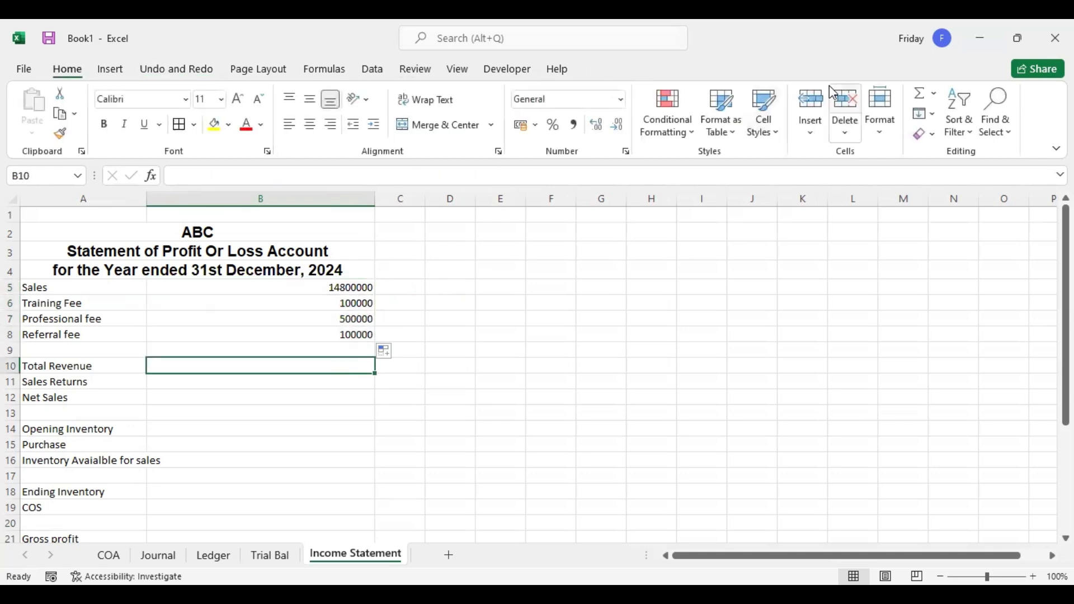
{"action": "left_click", "coordinate": [917, 94]}
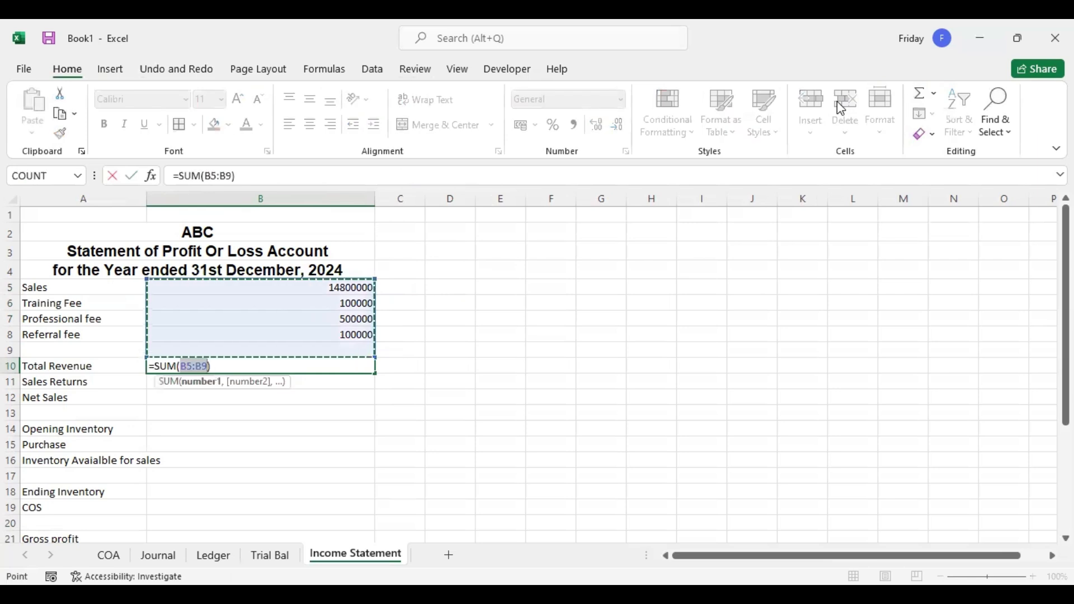
{"action": "key", "text": "Return"}
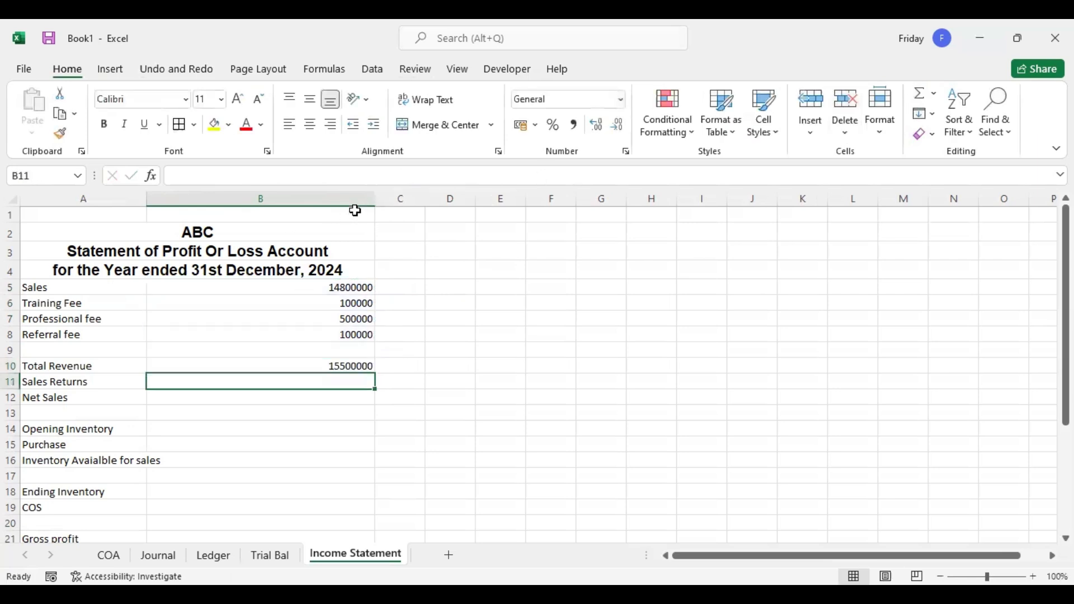
{"action": "left_click", "coordinate": [328, 197]}
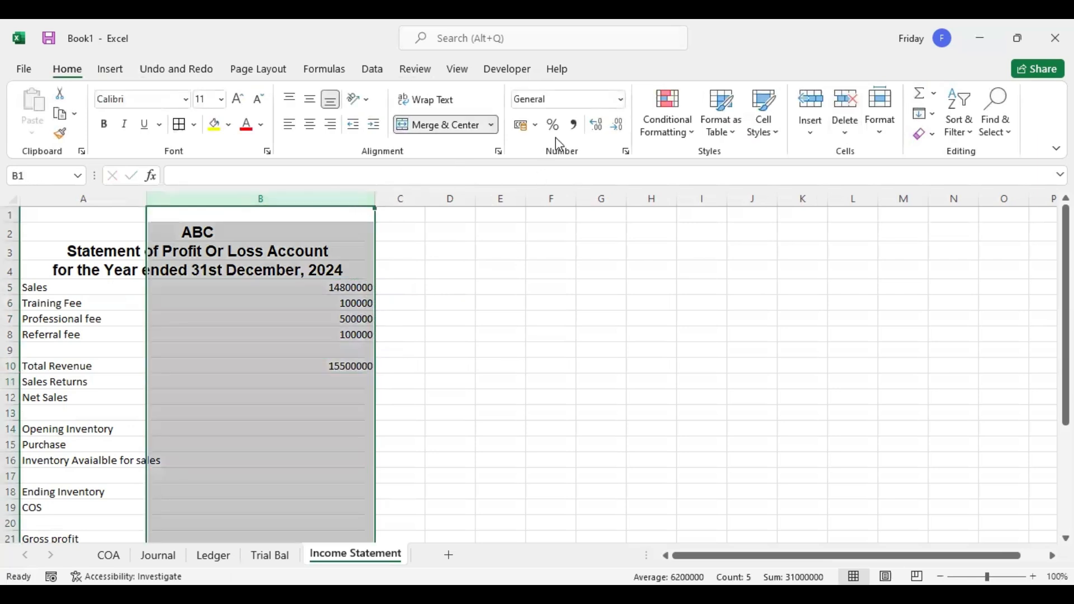
{"action": "left_click", "coordinate": [576, 124]}
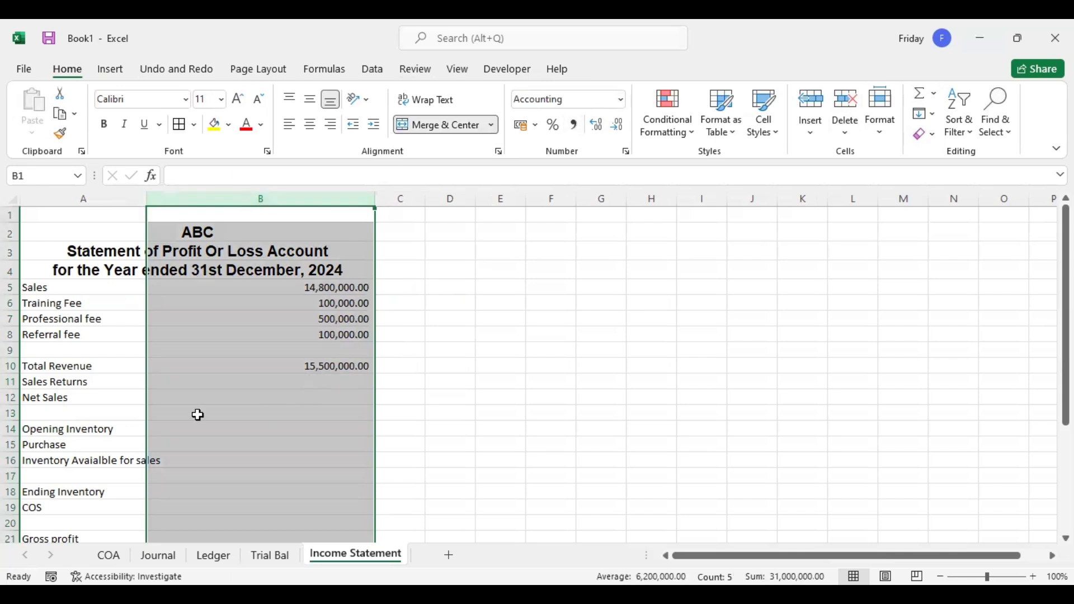
Step: Calculate Net Sales in B12 as Total Revenue minus Sales Returns with the formula =B10-B11
{"action": "left_click", "coordinate": [87, 385]}
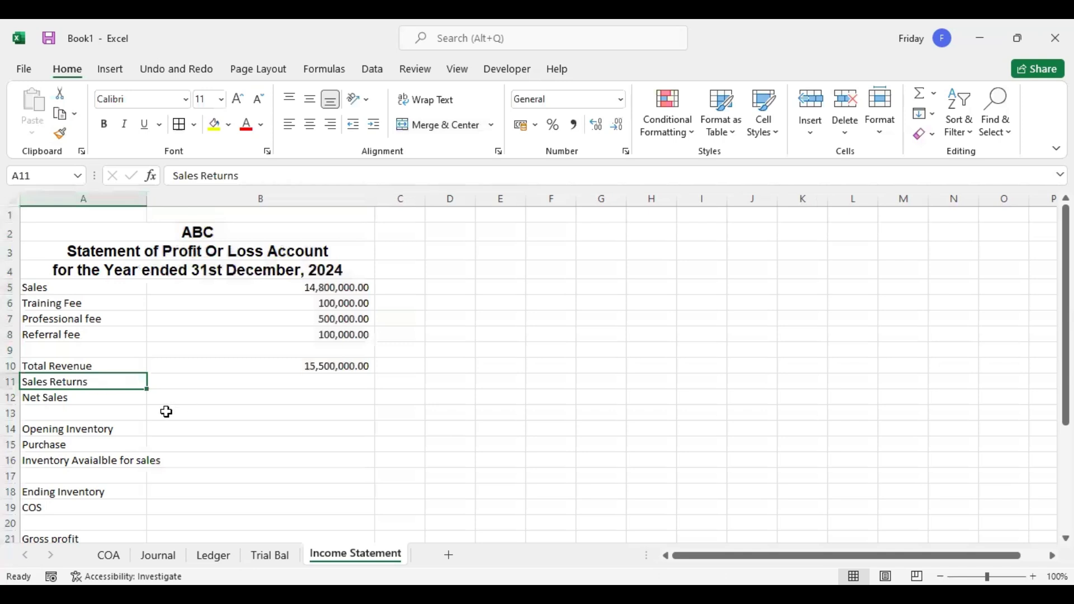
{"action": "left_click", "coordinate": [322, 395]}
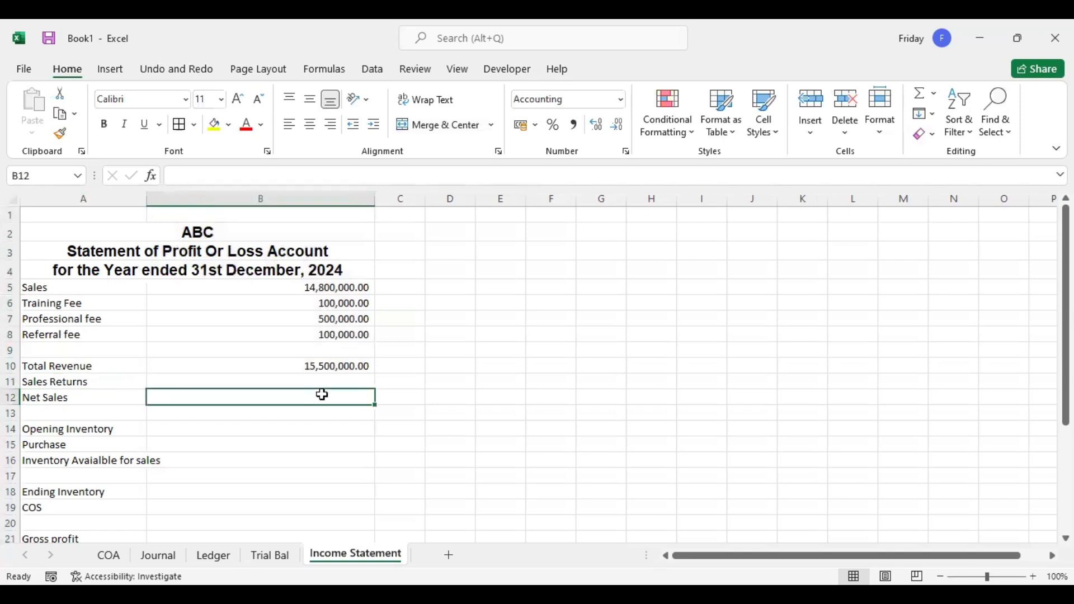
{"action": "type", "text": "="}
{"action": "left_click", "coordinate": [327, 367]}
{"action": "type", "text": "-"}
{"action": "left_click", "coordinate": [329, 381]}
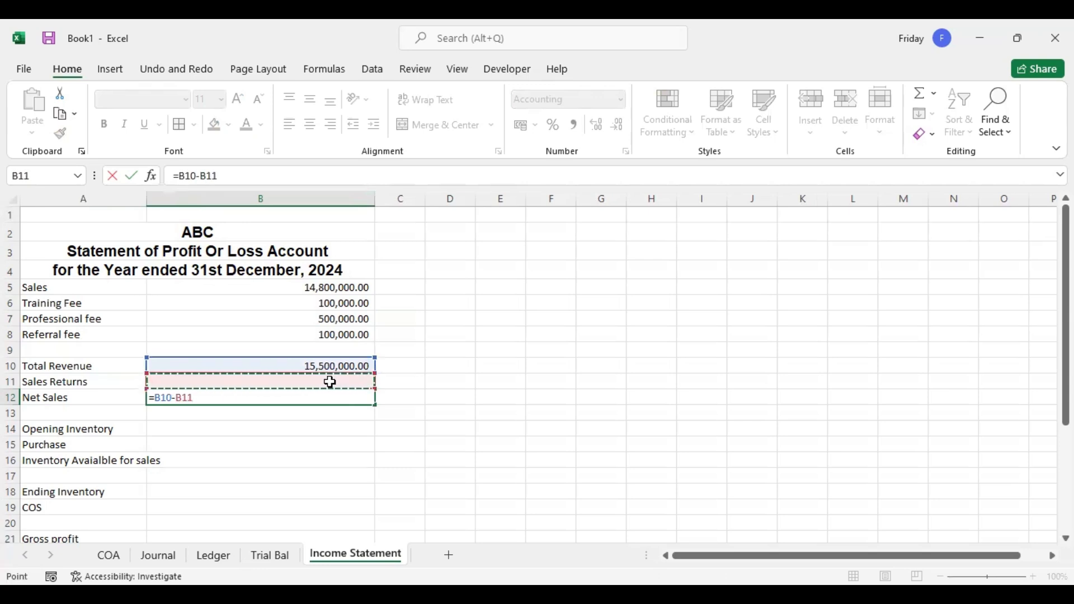
{"action": "key", "text": "Return"}
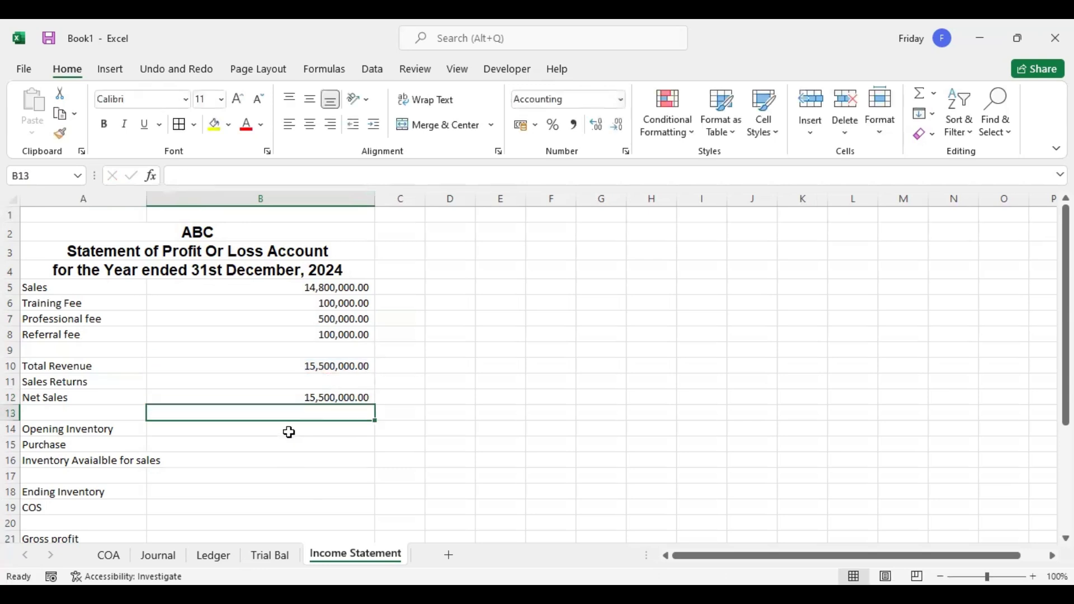
Step: Check the Purchase account's amount column on Trial Bal and start a SUMIF formula in Income Statement B15
{"action": "left_click", "coordinate": [321, 444]}
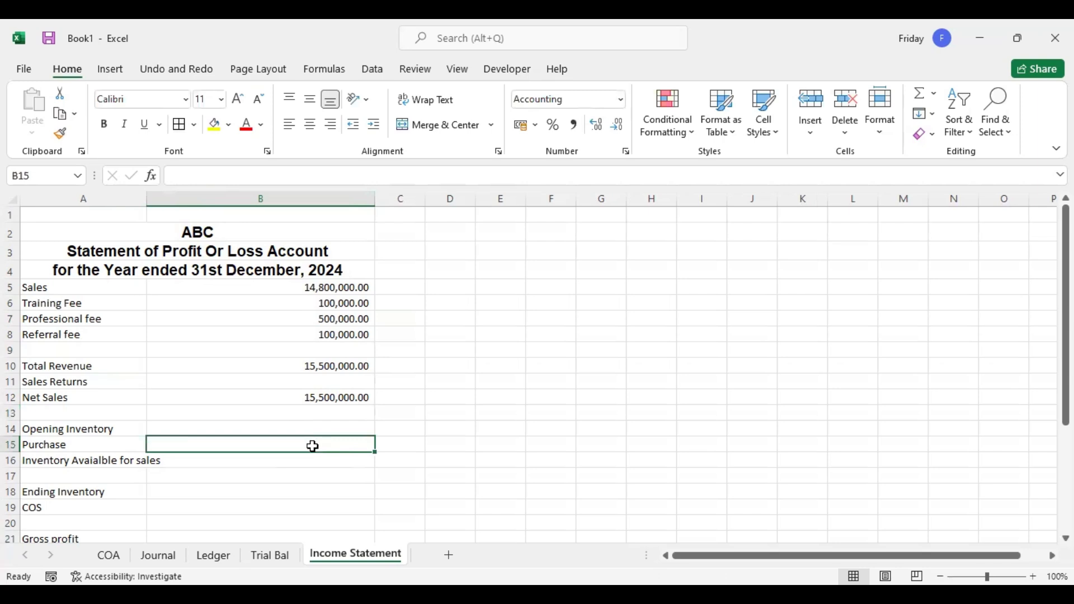
{"action": "left_click", "coordinate": [280, 555]}
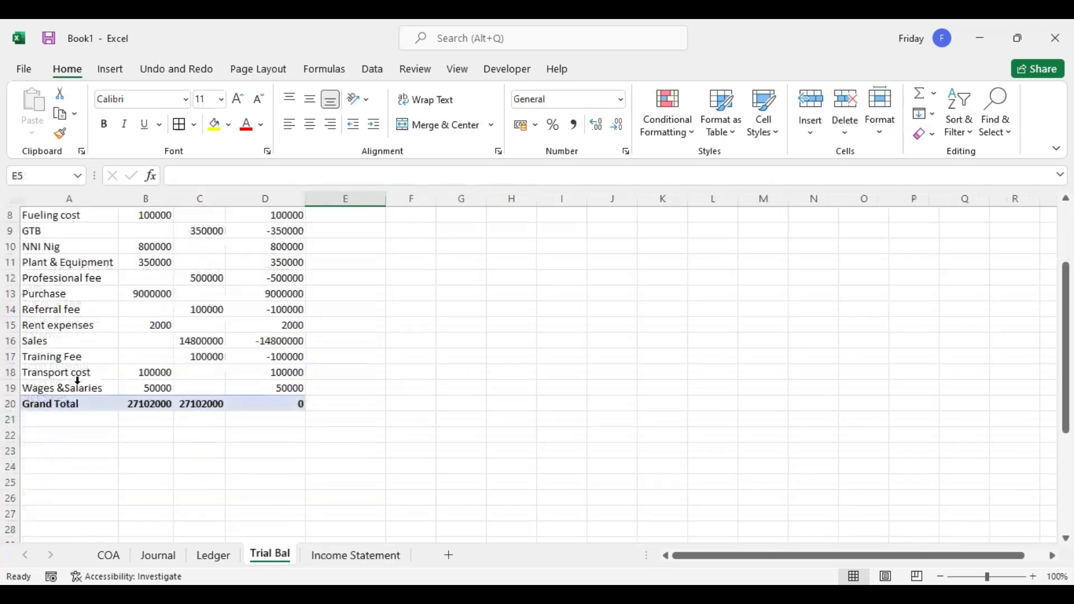
{"action": "left_click", "coordinate": [73, 297]}
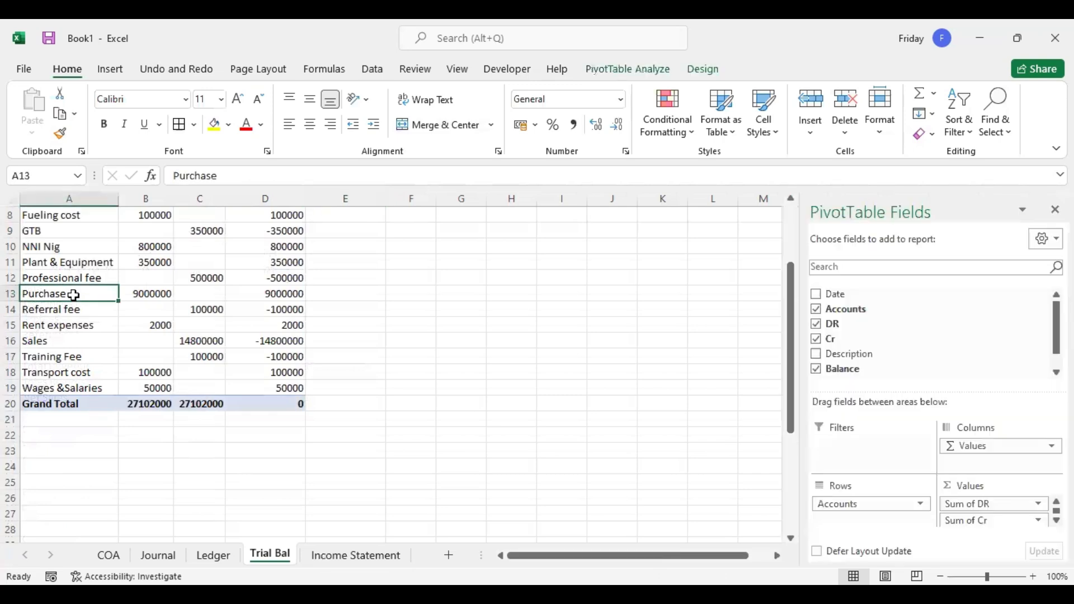
{"action": "left_click", "coordinate": [151, 289]}
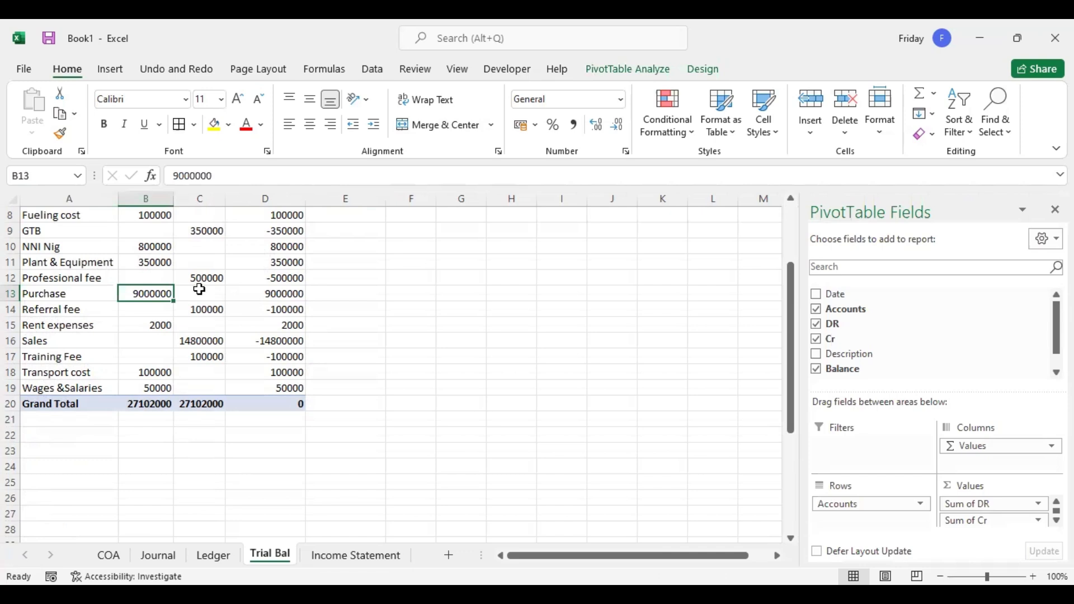
{"action": "left_click", "coordinate": [358, 555]}
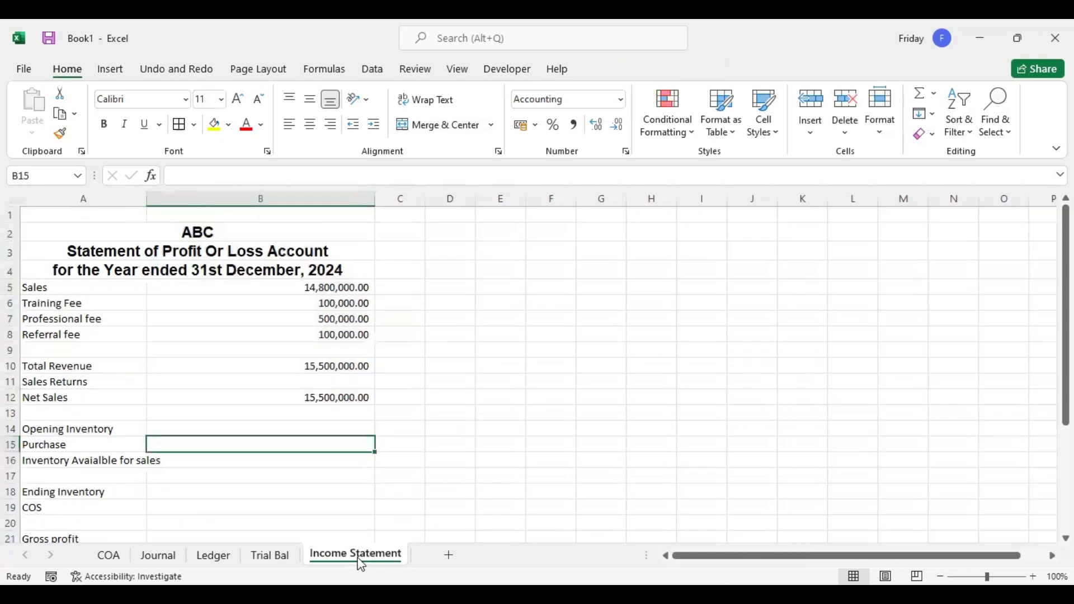
{"action": "type", "text": "=sumi"}
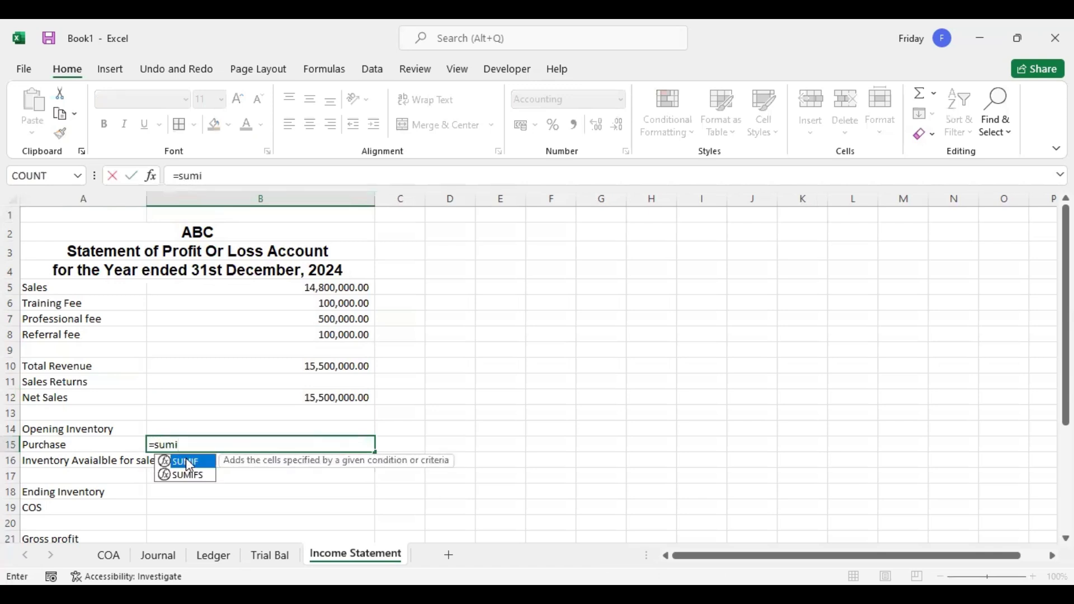
{"action": "double_click", "coordinate": [189, 465]}
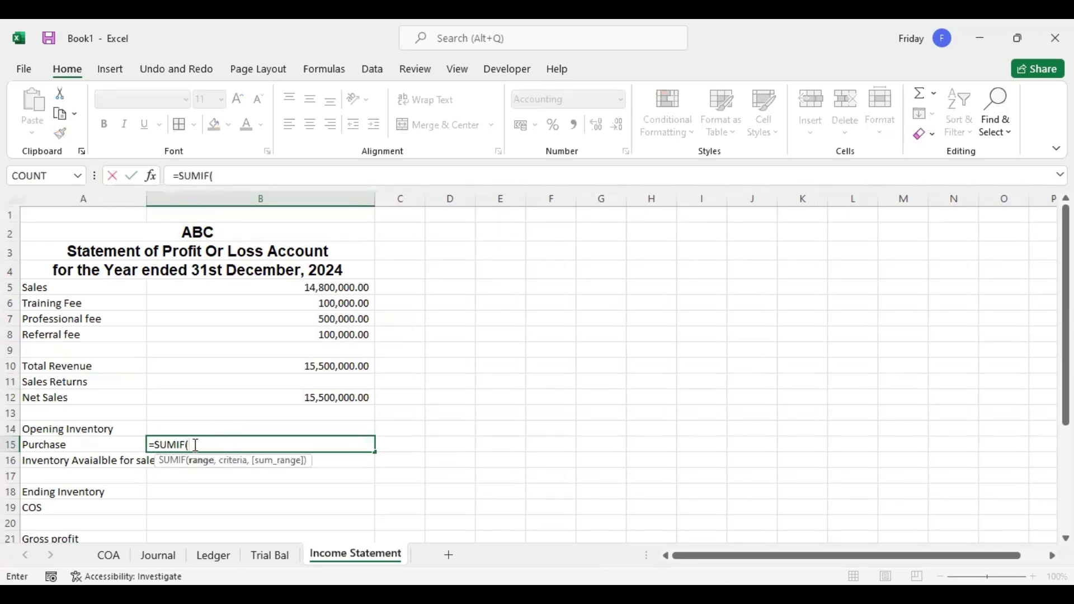
Step: Set the B15 SUMIF range to accounts A4:A19 of Trial Bal and return to Income Statement for the criterion
{"action": "left_click", "coordinate": [260, 556]}
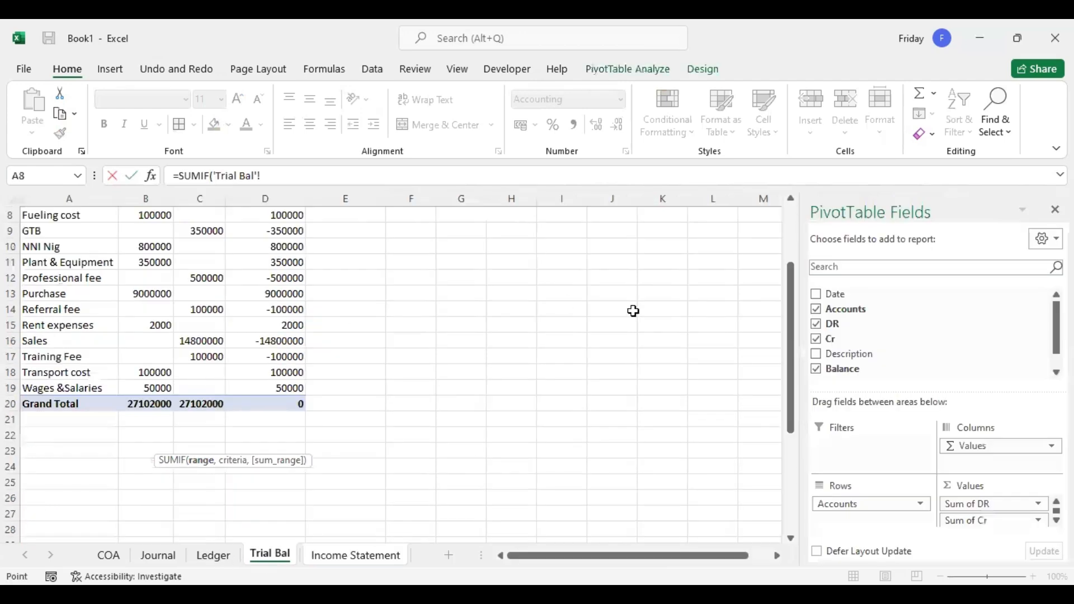
{"action": "left_click_drag", "start_coordinate": [790, 295], "coordinate": [788, 218]}
{"action": "left_click", "coordinate": [67, 269]}
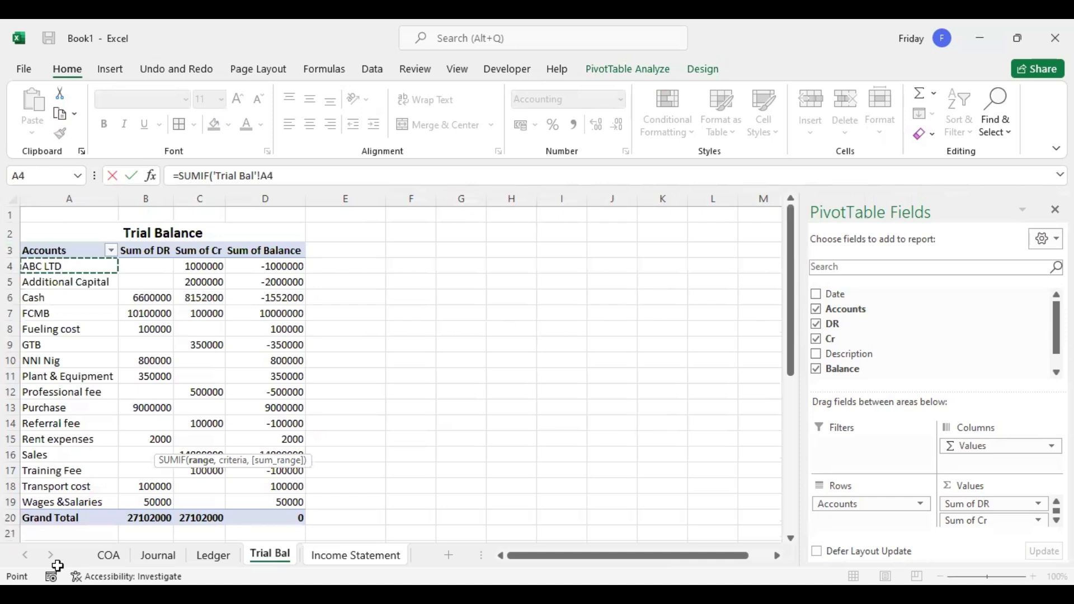
{"action": "scroll", "coordinate": [80, 374], "scroll_direction": "down", "scroll_amount": 3}
{"action": "left_click", "coordinate": [79, 372], "text": "shift"}
{"action": "type", "text": ","}
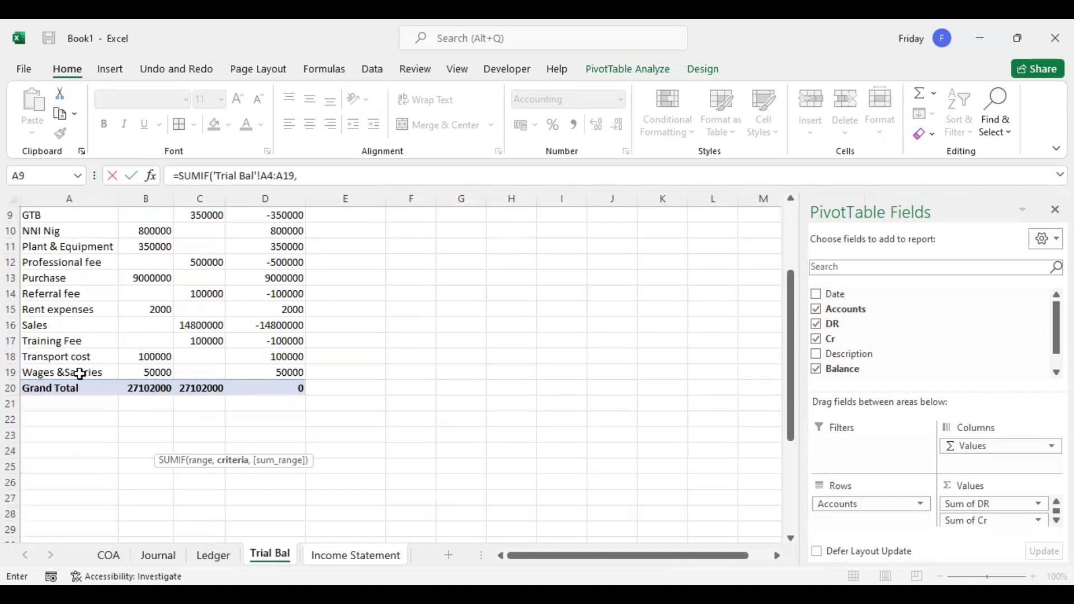
{"action": "left_click", "coordinate": [348, 556]}
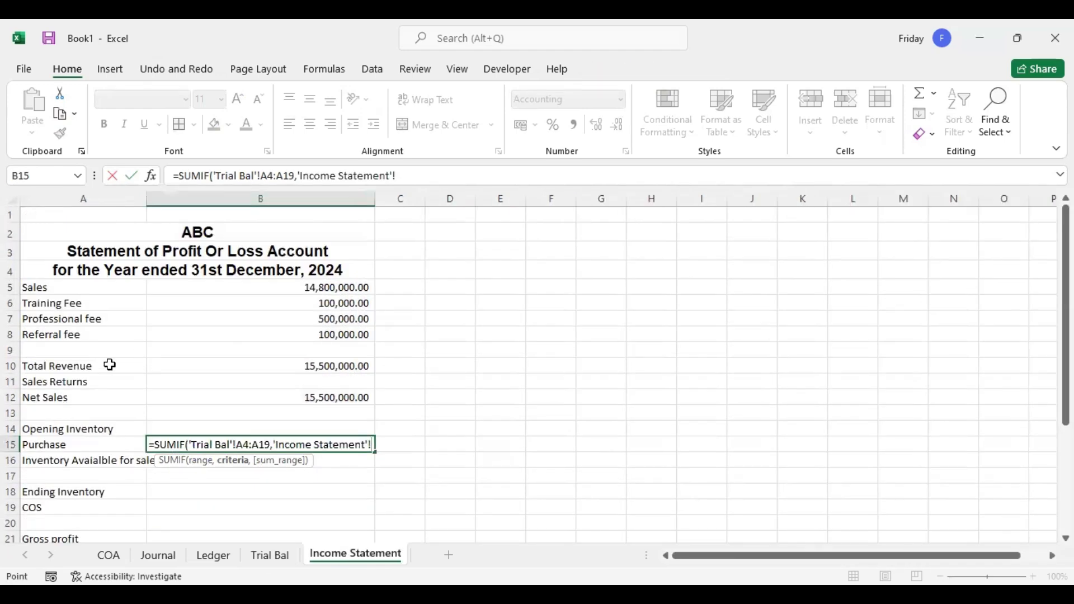
Step: Complete the Purchase SUMIF in B15 with criteria A15 and the trial balance debit amounts B4:B19 as sum range
{"action": "left_click", "coordinate": [56, 444]}
{"action": "type", "text": ","}
{"action": "left_click", "coordinate": [269, 556]}
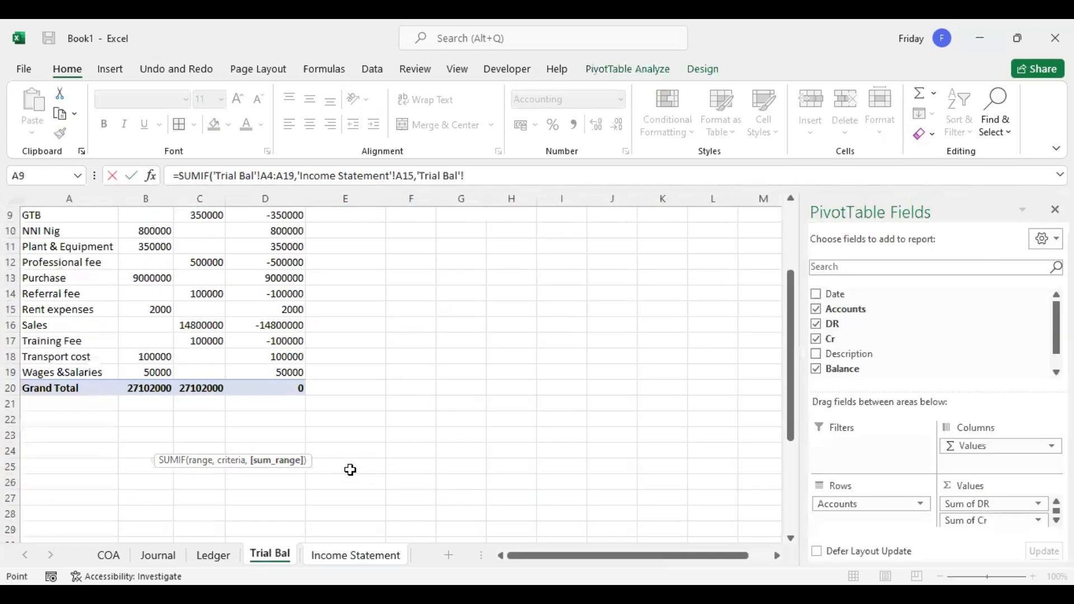
{"action": "left_click_drag", "start_coordinate": [793, 303], "coordinate": [794, 230]}
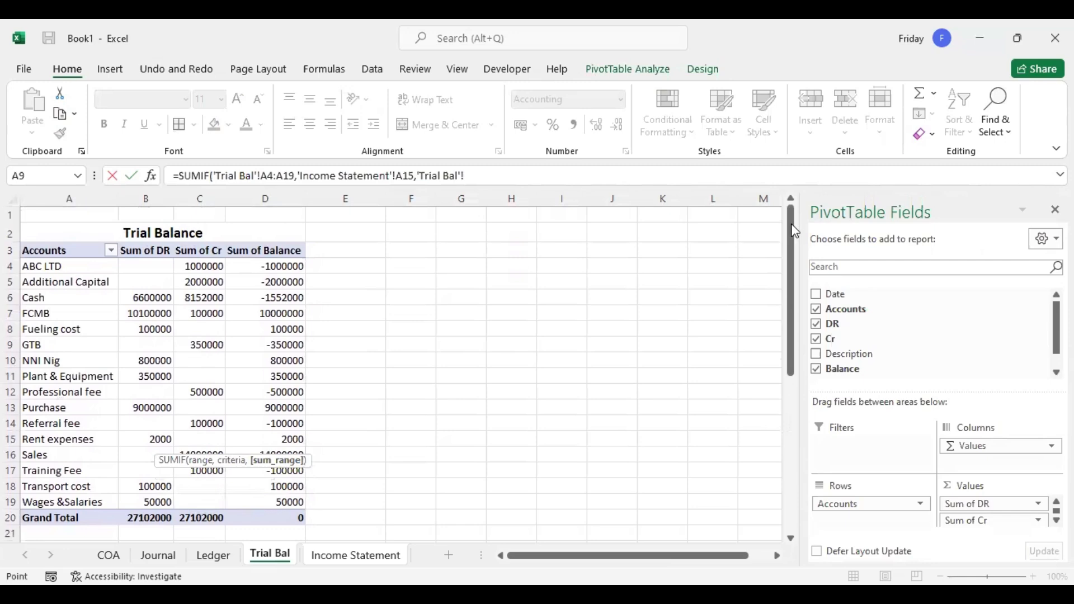
{"action": "left_click", "coordinate": [149, 267]}
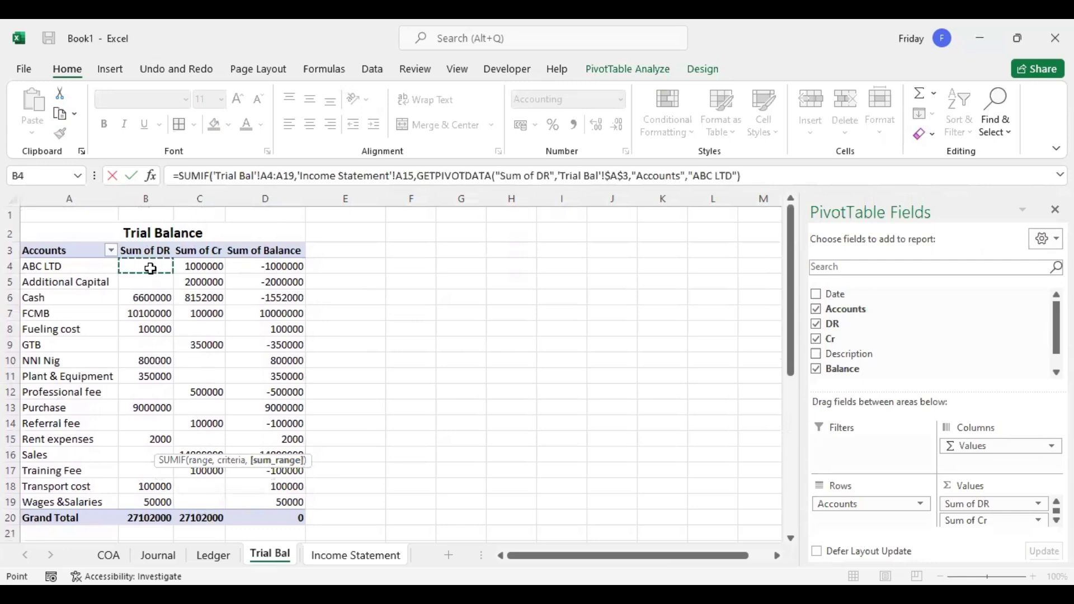
{"action": "left_click", "coordinate": [161, 500], "text": "shift"}
{"action": "key", "text": "Return"}
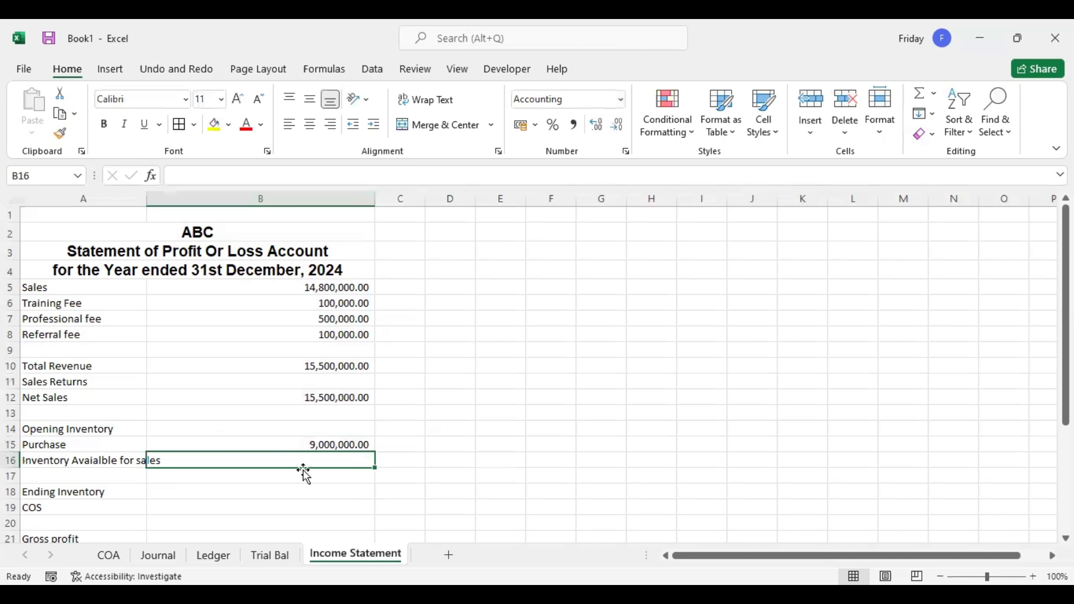
Step: Calculate inventory available for sales in B16 as opening inventory plus purchase, =B14+B15
{"action": "scroll", "coordinate": [343, 453], "scroll_direction": "down", "scroll_amount": 1}
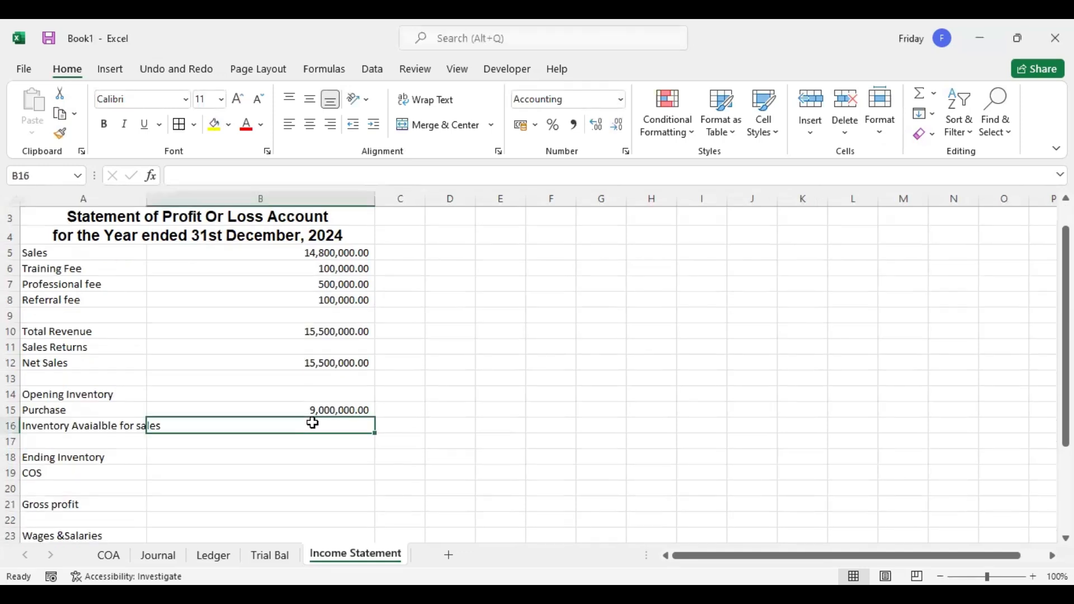
{"action": "type", "text": "="}
{"action": "left_click", "coordinate": [317, 394]}
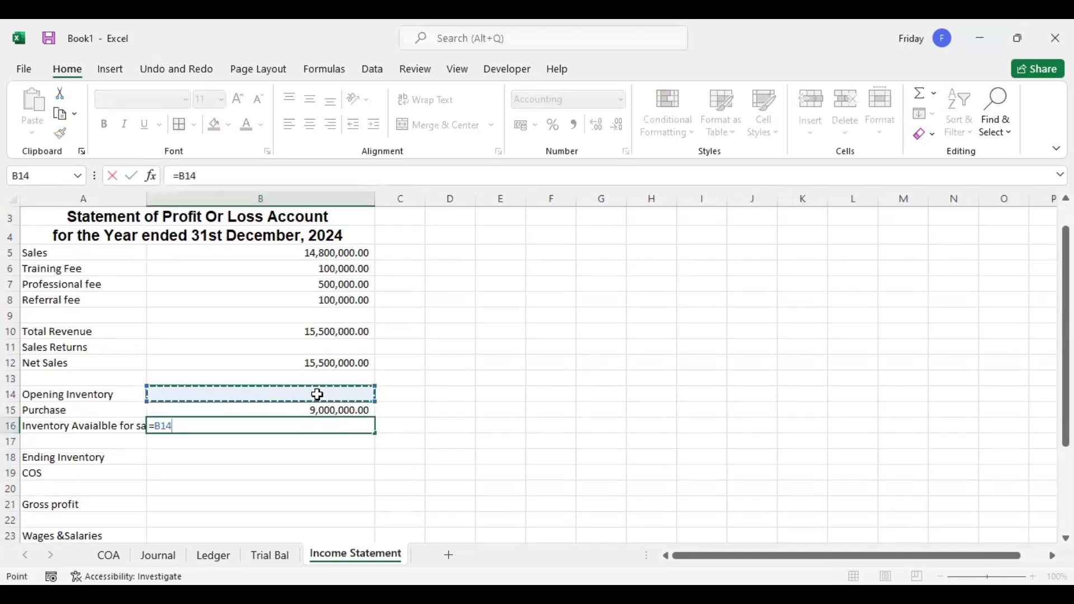
{"action": "type", "text": "+"}
{"action": "left_click", "coordinate": [328, 410]}
{"action": "key", "text": "Return"}
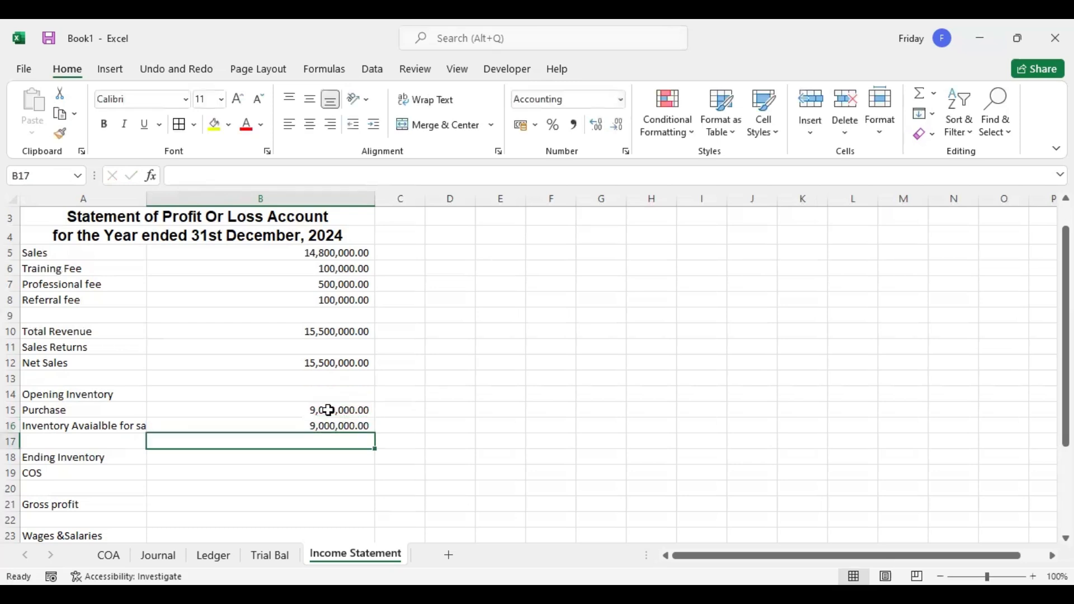
Step: Calculate COS in B19 by subtracting ending inventory from inventory available for sales, =B16-B18
{"action": "left_click", "coordinate": [324, 470]}
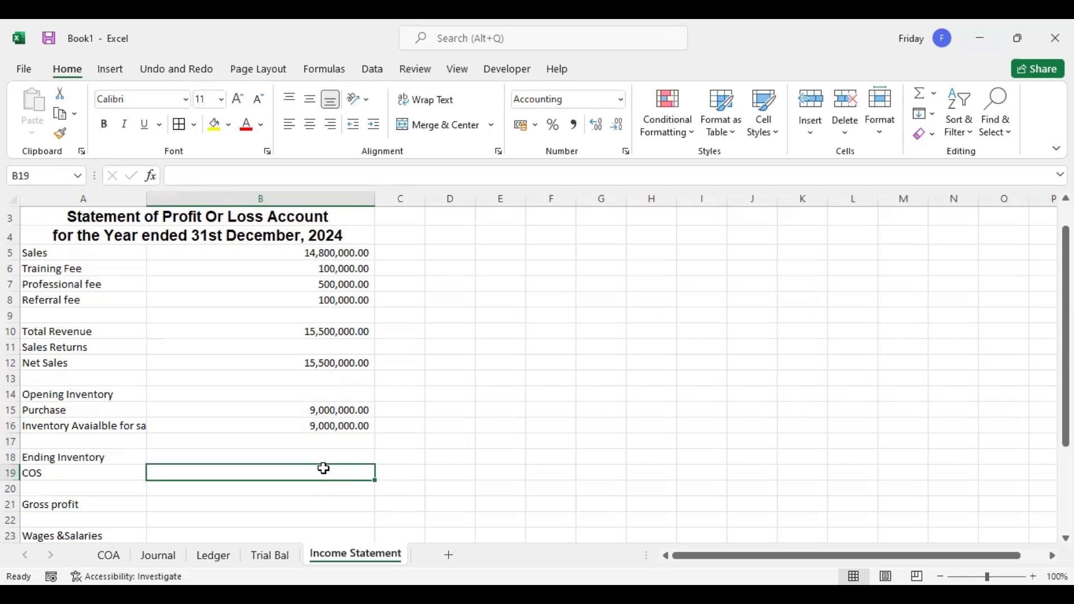
{"action": "type", "text": "="}
{"action": "left_click", "coordinate": [332, 425]}
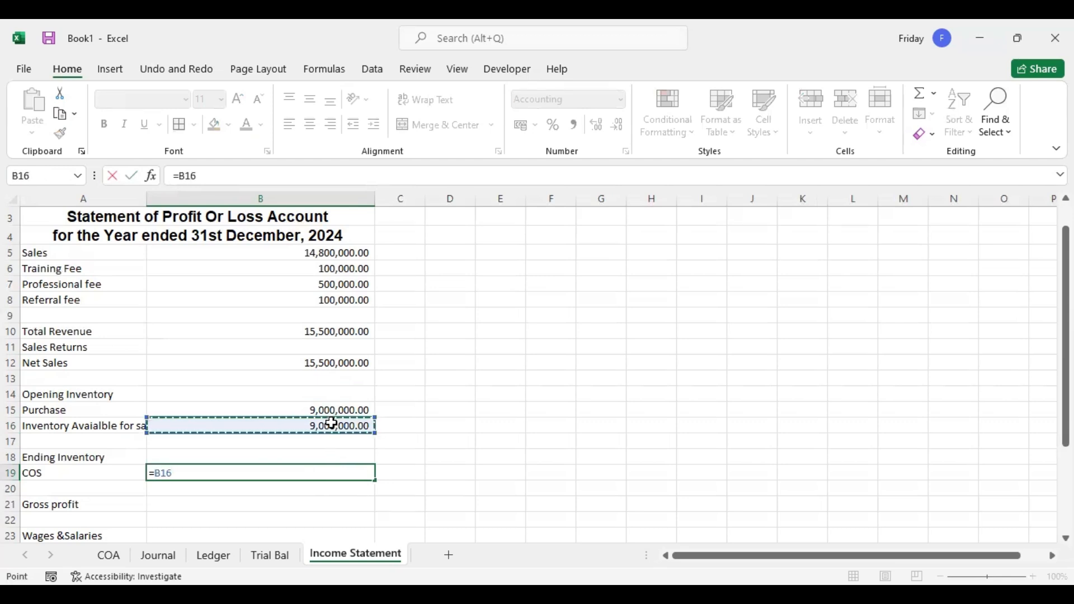
{"action": "type", "text": "-"}
{"action": "left_click", "coordinate": [333, 456]}
{"action": "key", "text": "Return"}
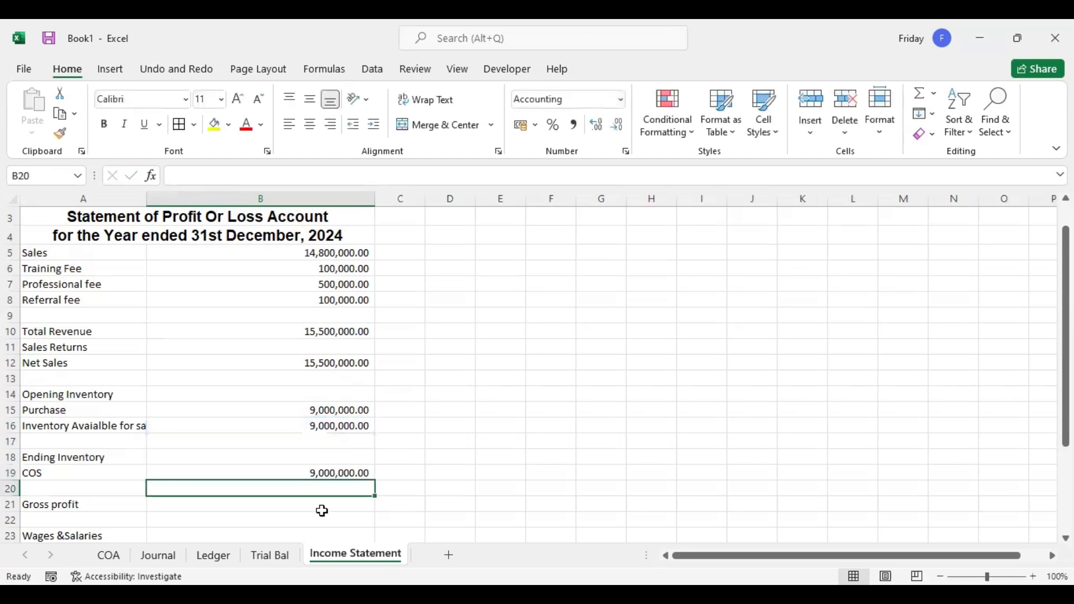
Step: Calculate gross profit in B21 as net sales minus COS, =B12-B19
{"action": "left_click", "coordinate": [321, 504]}
{"action": "type", "text": "="}
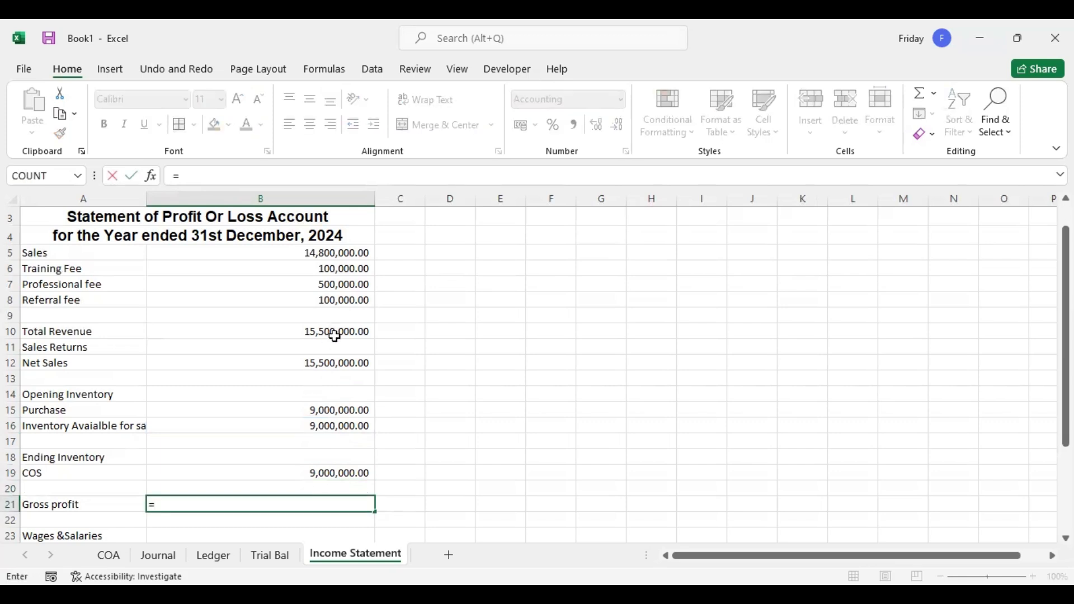
{"action": "left_click", "coordinate": [330, 363]}
{"action": "type", "text": "-"}
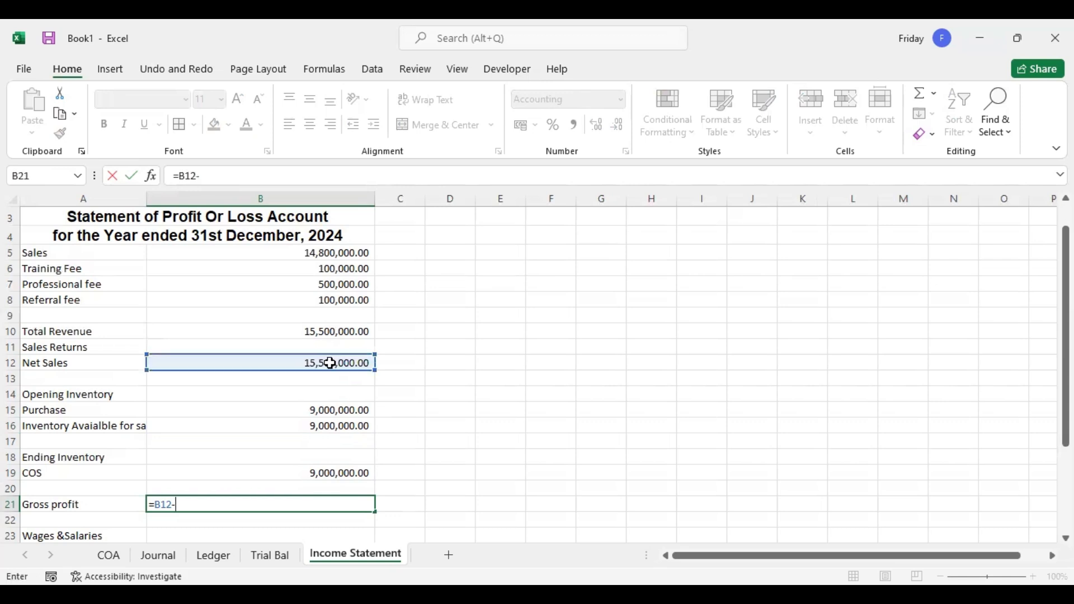
{"action": "left_click", "coordinate": [347, 472]}
{"action": "key", "text": "Return"}
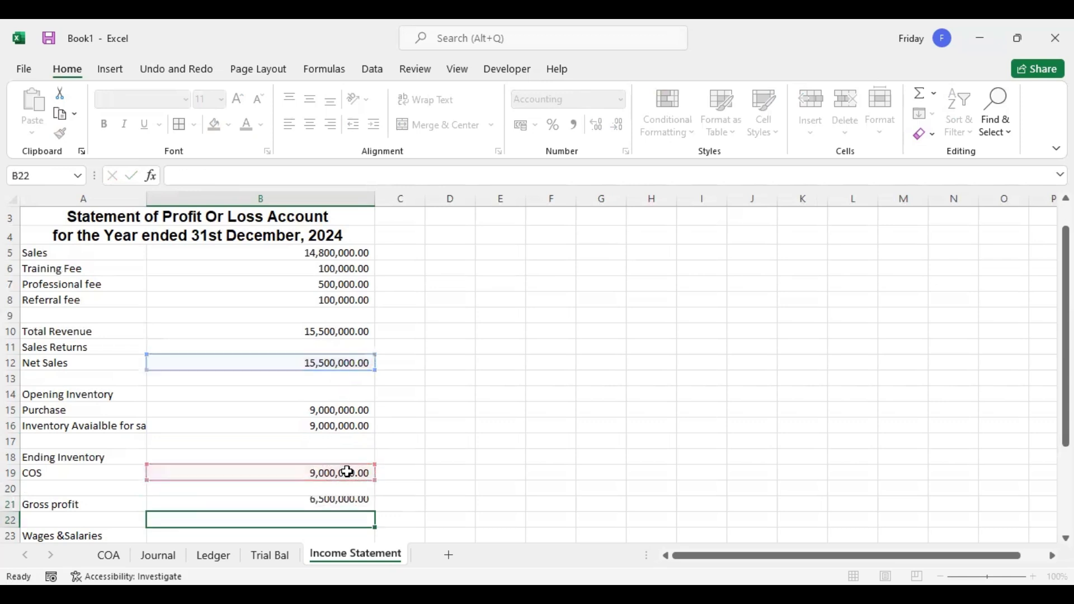
Step: Examine the expense lines of the income statement and the matching expense accounts on the Trial Bal sheet
{"action": "left_click", "coordinate": [343, 499]}
{"action": "key", "text": "Down"}
{"action": "key", "text": "Down"}
{"action": "key", "text": "Down"}
{"action": "key", "text": "Down"}
{"action": "key", "text": "Down"}
{"action": "key", "text": "Down"}
{"action": "key", "text": "Down"}
{"action": "key", "text": "Down"}
{"action": "key", "text": "Down"}
{"action": "key", "text": "Down"}
{"action": "key", "text": "Down"}
{"action": "key", "text": "Down"}
{"action": "key", "text": "Down"}
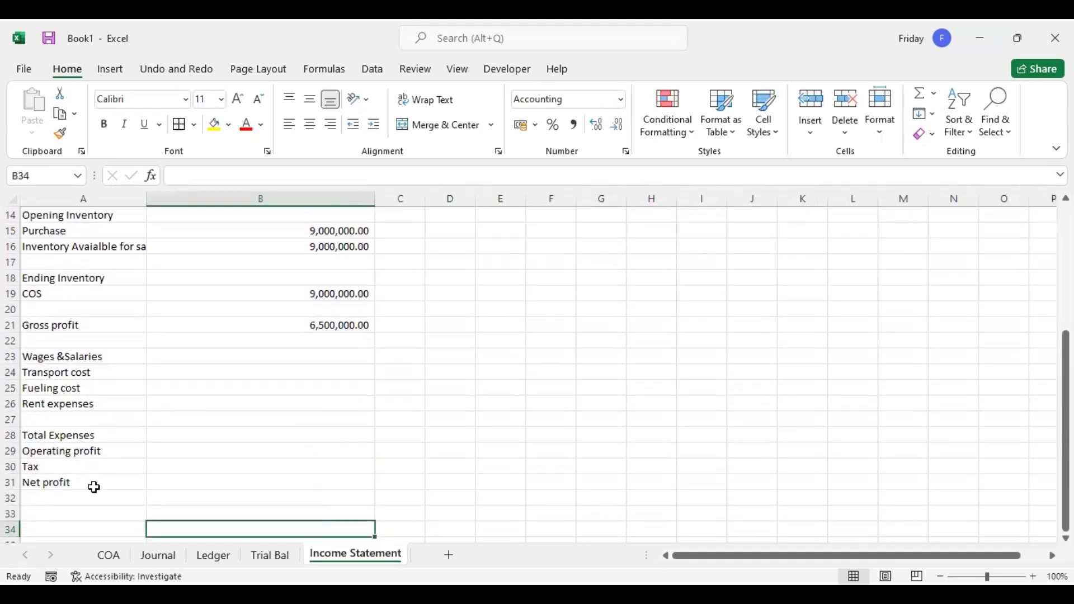
{"action": "left_click", "coordinate": [268, 556]}
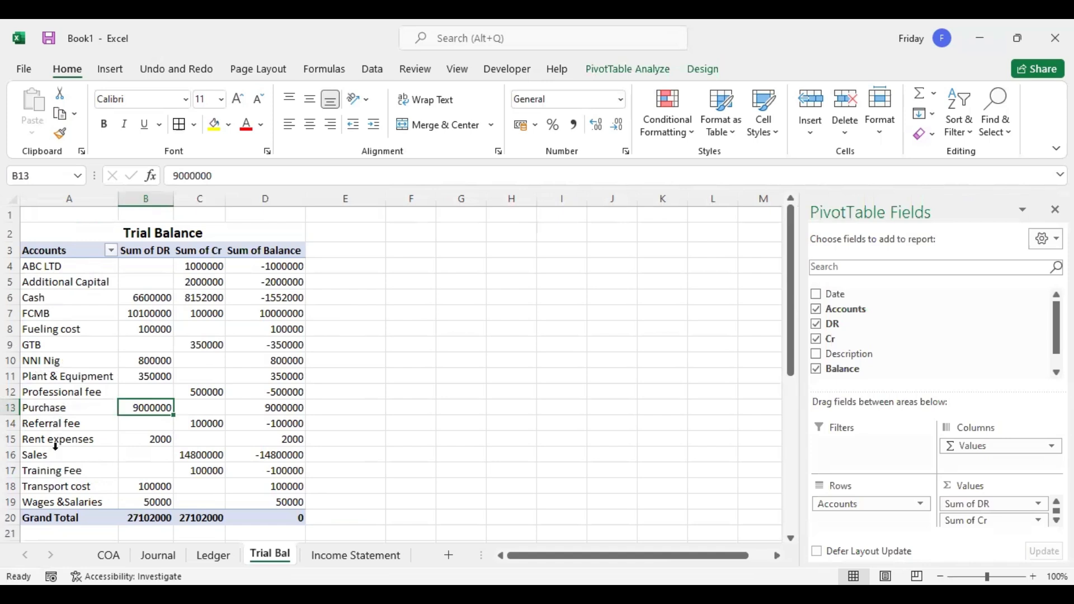
{"action": "left_click", "coordinate": [62, 491]}
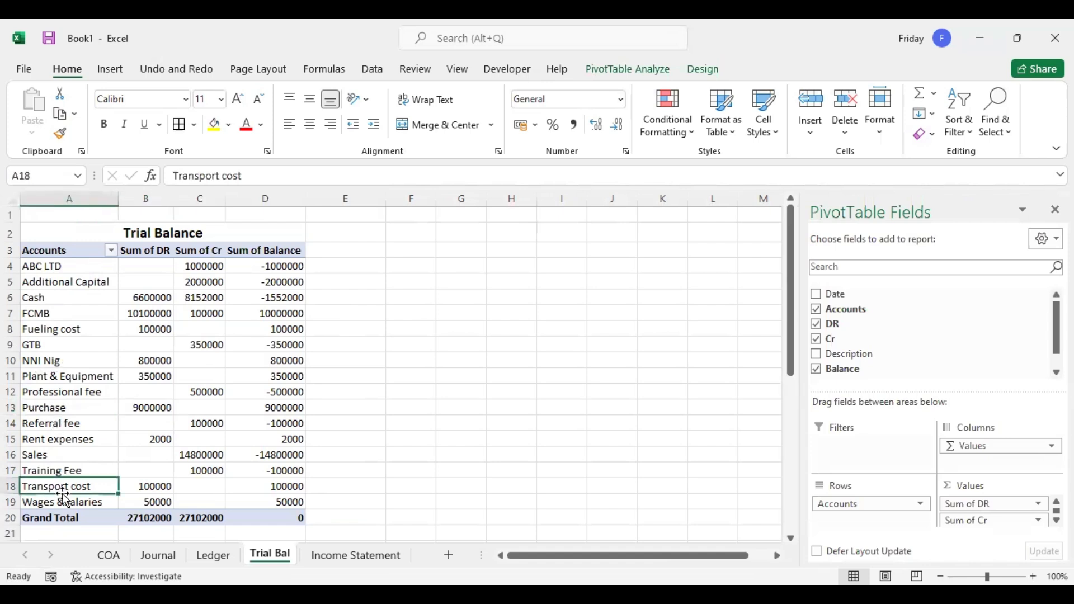
{"action": "left_click", "coordinate": [76, 502]}
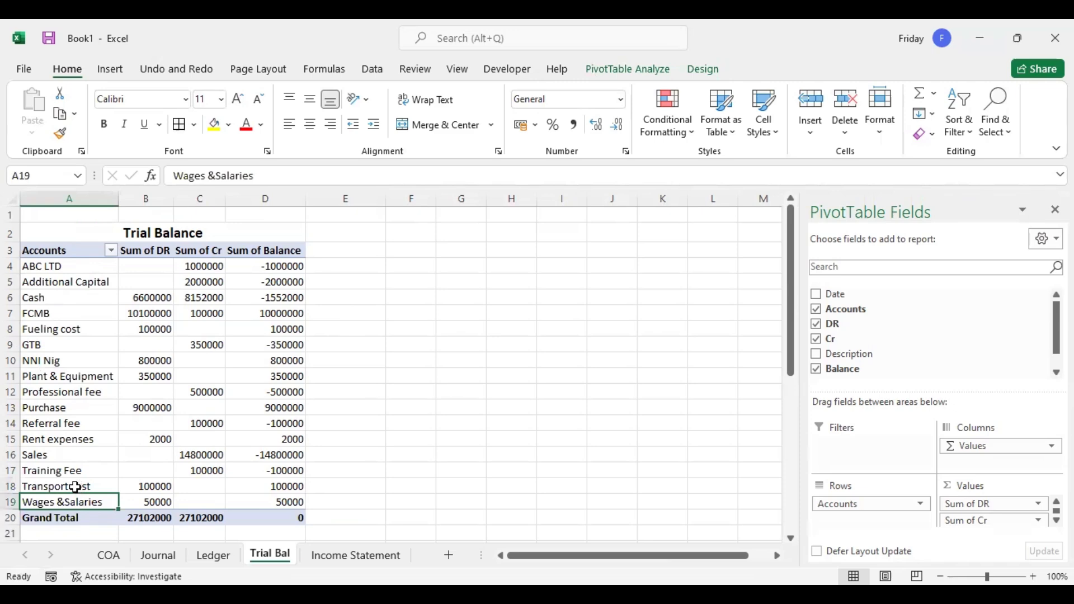
Step: Begin a SUMIF formula for Wages & Salaries in Income Statement cell B23 with 'Trial Bal'!A4:A19 as the range
{"action": "left_click", "coordinate": [325, 555]}
{"action": "left_click", "coordinate": [317, 356]}
{"action": "type", "text": "="}
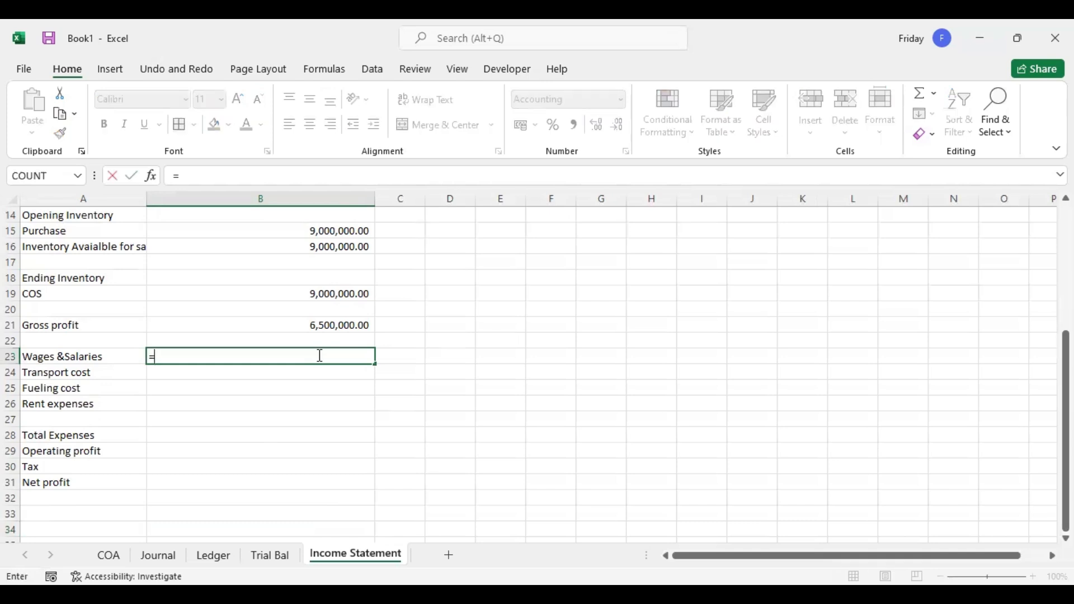
{"action": "type", "text": "sum"}
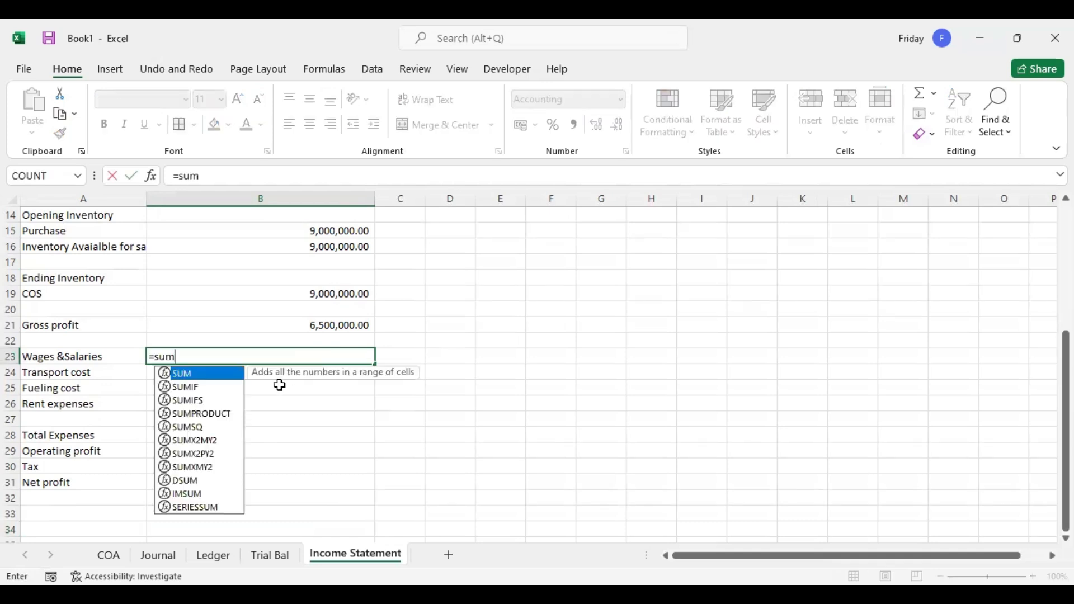
{"action": "left_click", "coordinate": [198, 388]}
{"action": "key", "text": "Tab"}
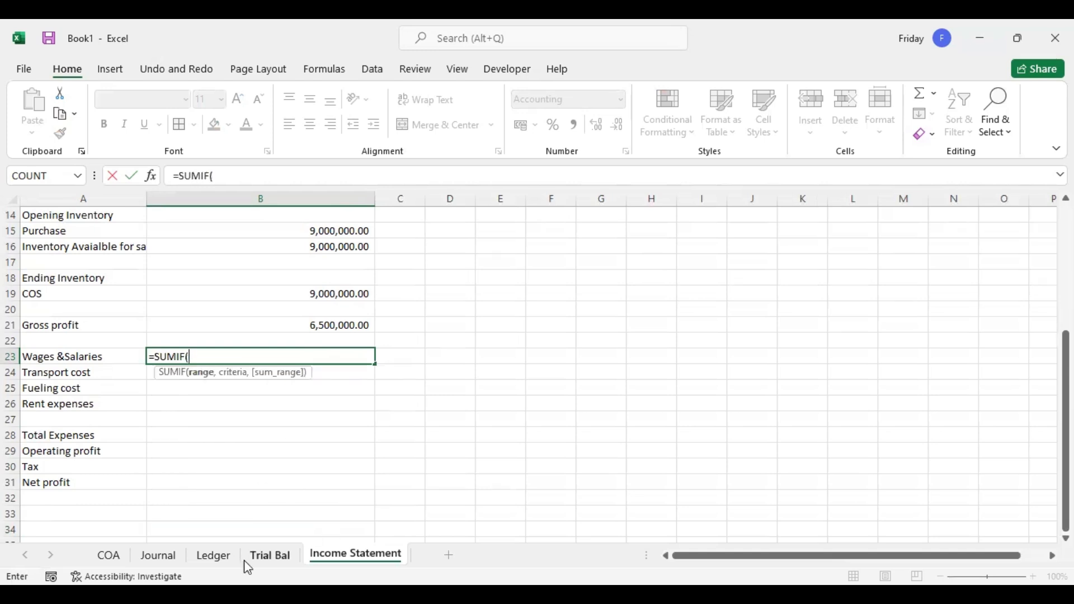
{"action": "left_click", "coordinate": [274, 555]}
{"action": "left_click", "coordinate": [64, 267]}
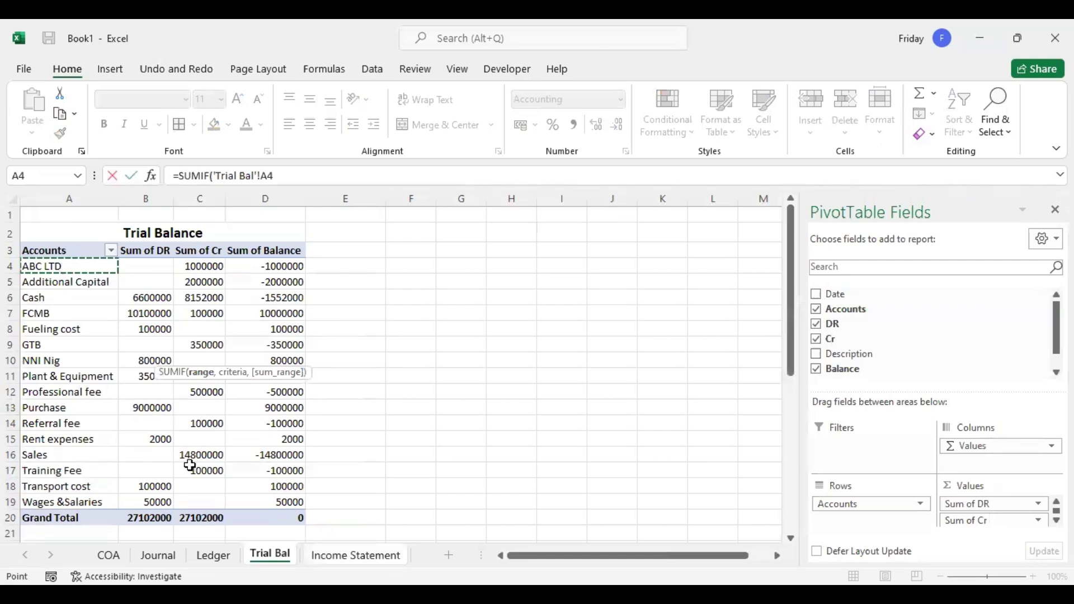
{"action": "type", "text": ":A19,"}
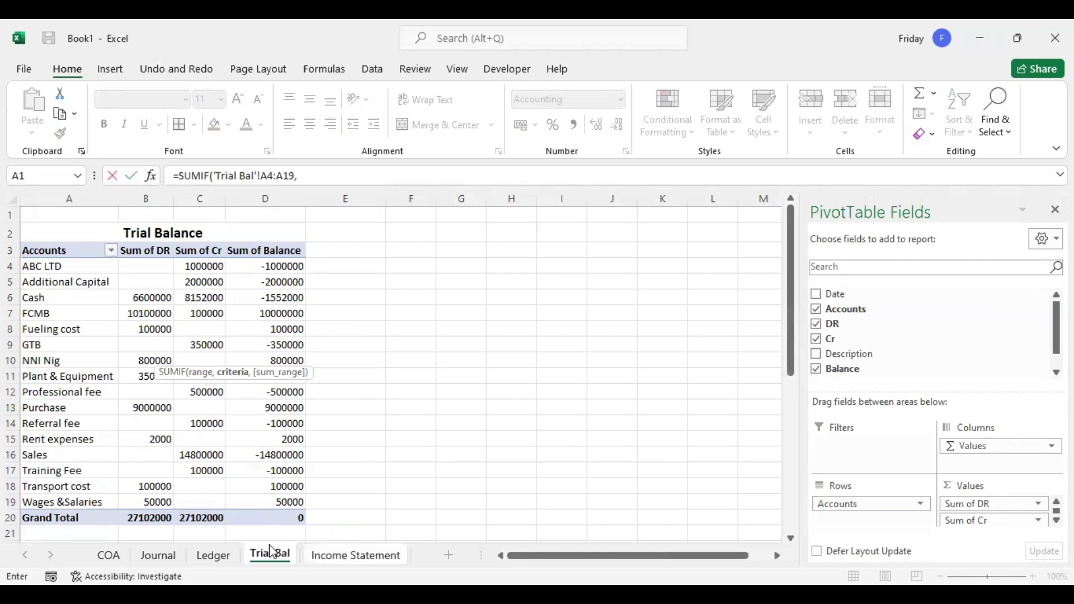
Step: Complete the Wages & Salaries SUMIF with criteria 'Income Statement'!A23 and sum range 'Trial Bal'!B4:B19
{"action": "left_click", "coordinate": [323, 555]}
{"action": "left_click", "coordinate": [97, 357]}
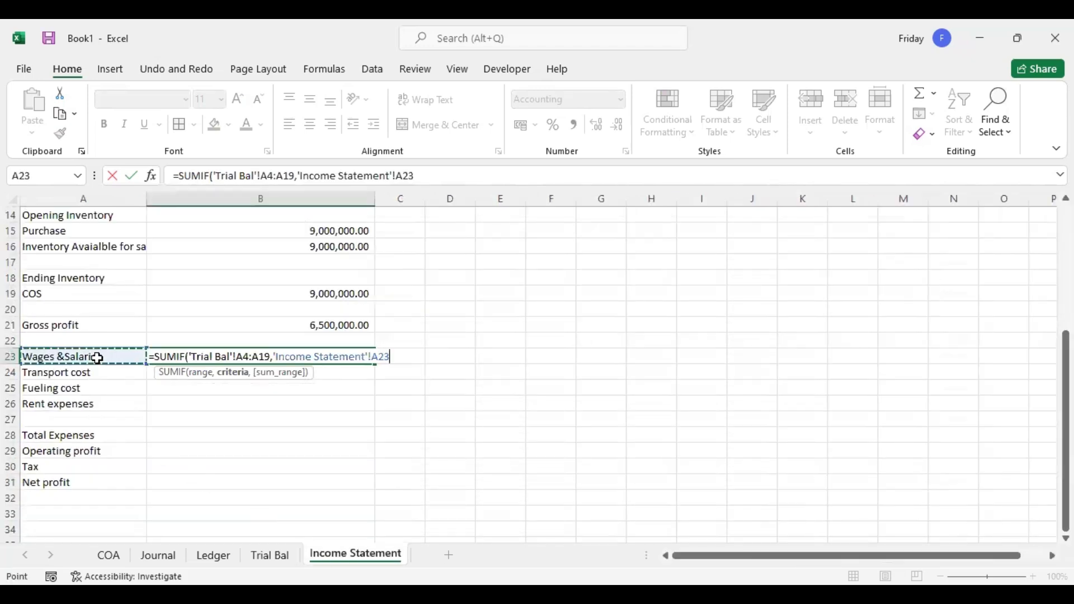
{"action": "type", "text": ","}
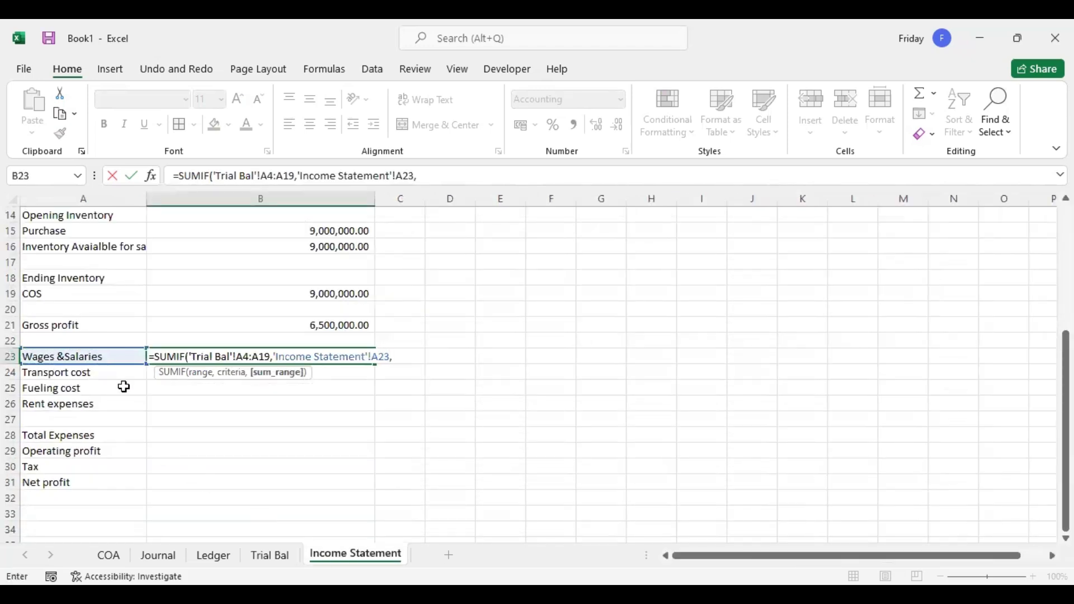
{"action": "left_click", "coordinate": [270, 555]}
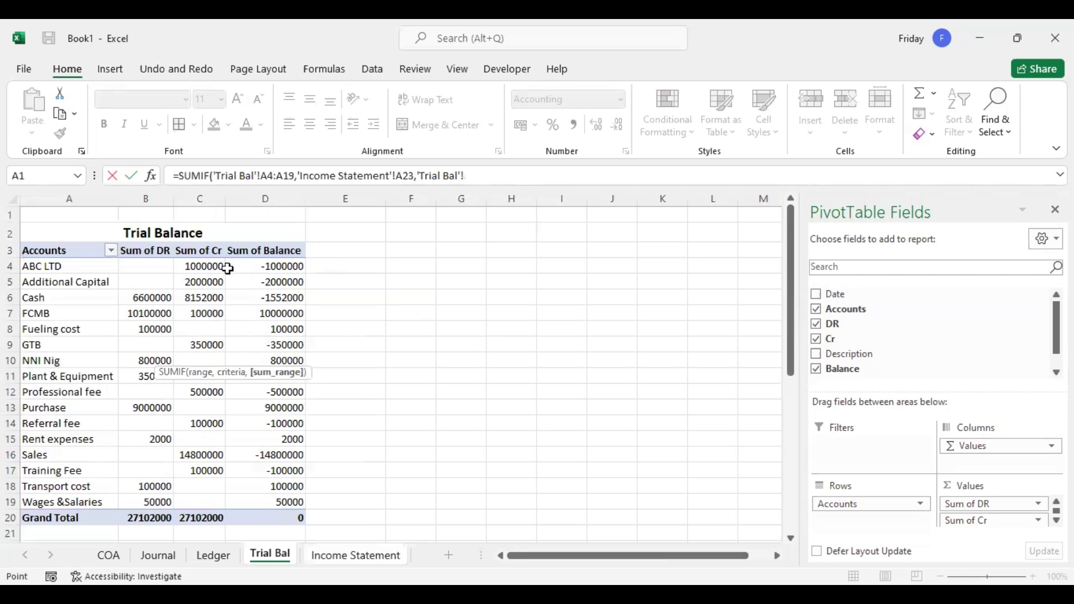
{"action": "left_click", "coordinate": [148, 266]}
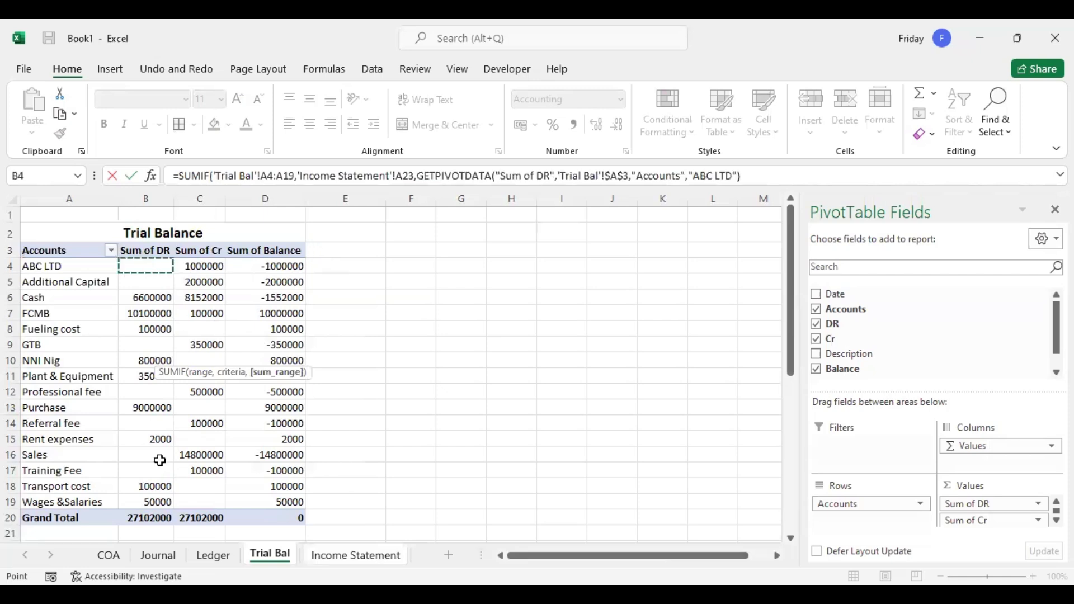
{"action": "left_click", "coordinate": [163, 497], "text": "shift"}
{"action": "key", "text": "Return"}
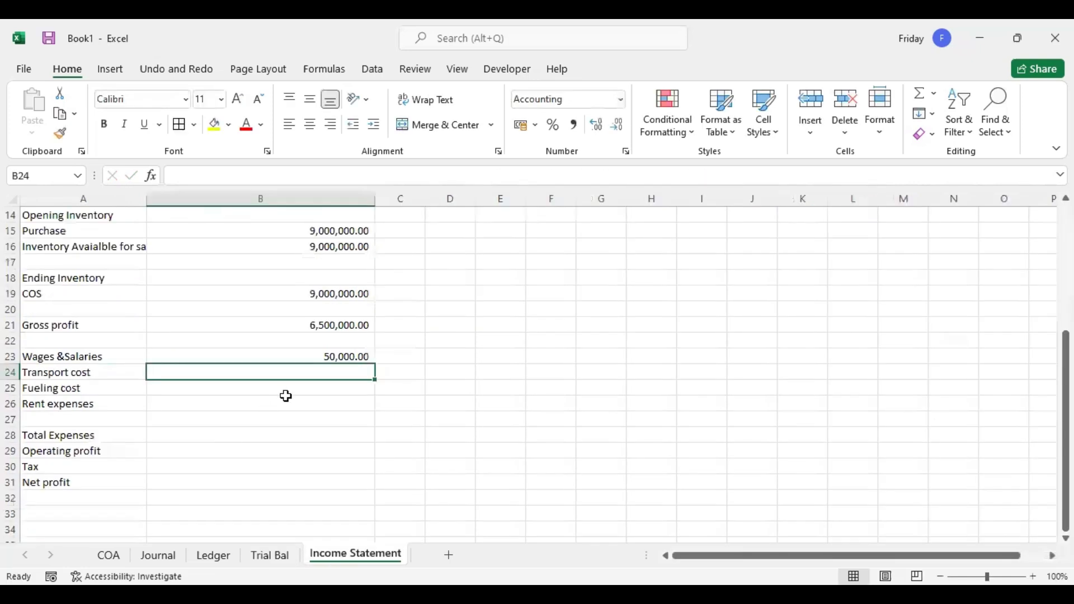
Step: Make both trial balance ranges in the B23 formula absolute, $A$4:$A$19 and $B$4:$B$19, keeping criteria A23 relative
{"action": "double_click", "coordinate": [367, 359]}
{"action": "left_click", "coordinate": [248, 358]}
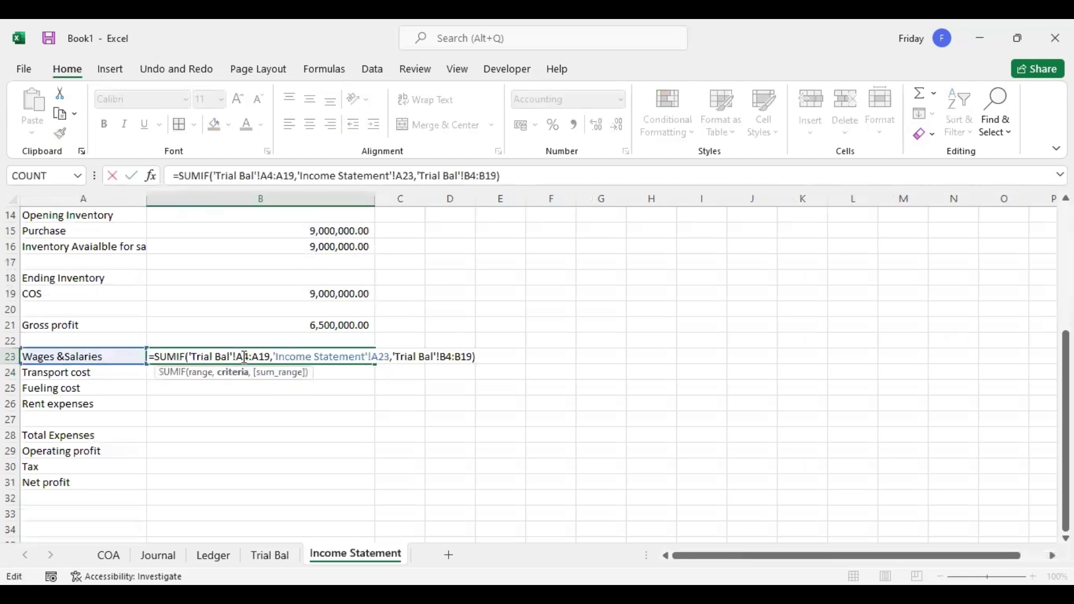
{"action": "left_click", "coordinate": [236, 357]}
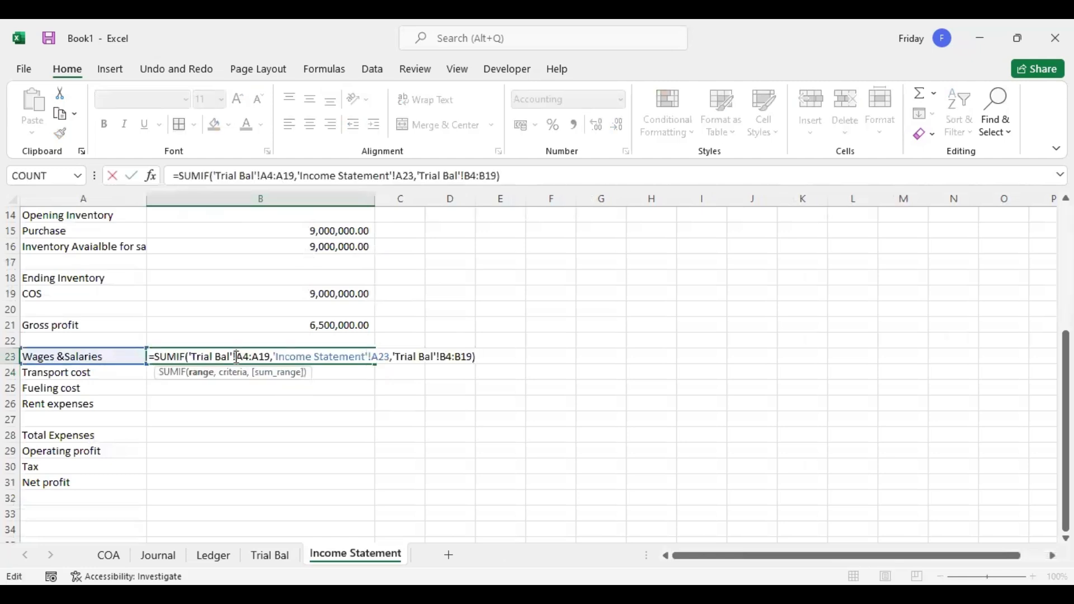
{"action": "key", "text": "F4"}
{"action": "left_click", "coordinate": [266, 357]}
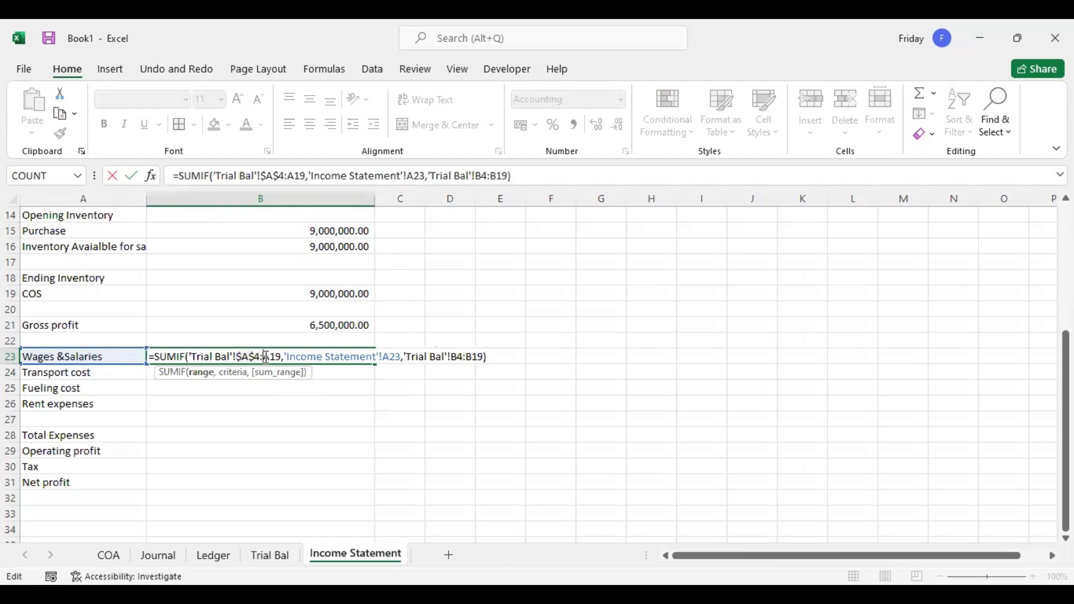
{"action": "key", "text": "F4"}
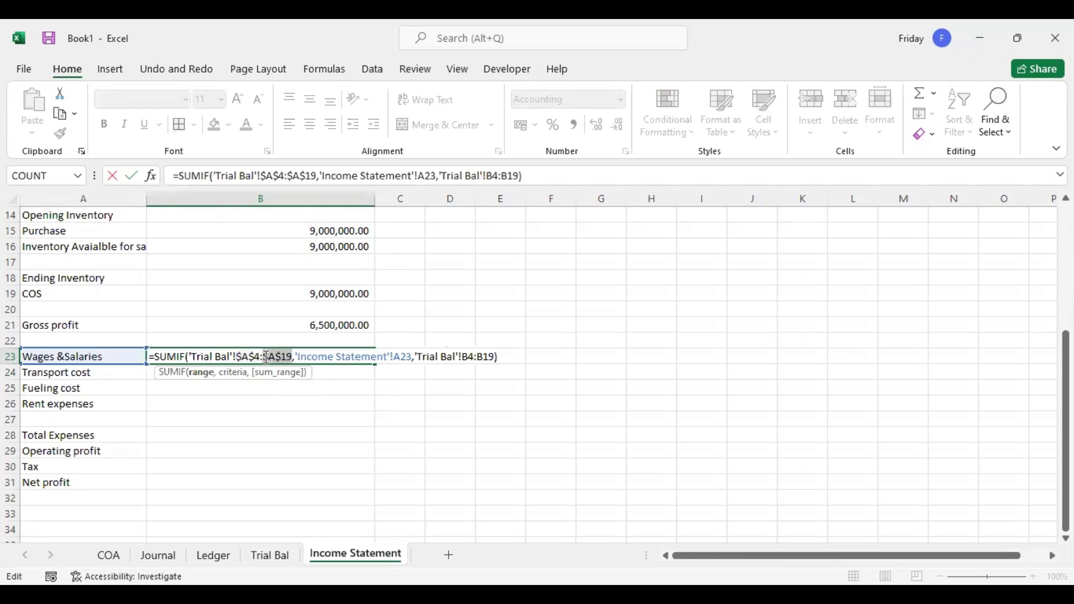
{"action": "left_click", "coordinate": [463, 356]}
{"action": "key", "text": "F4"}
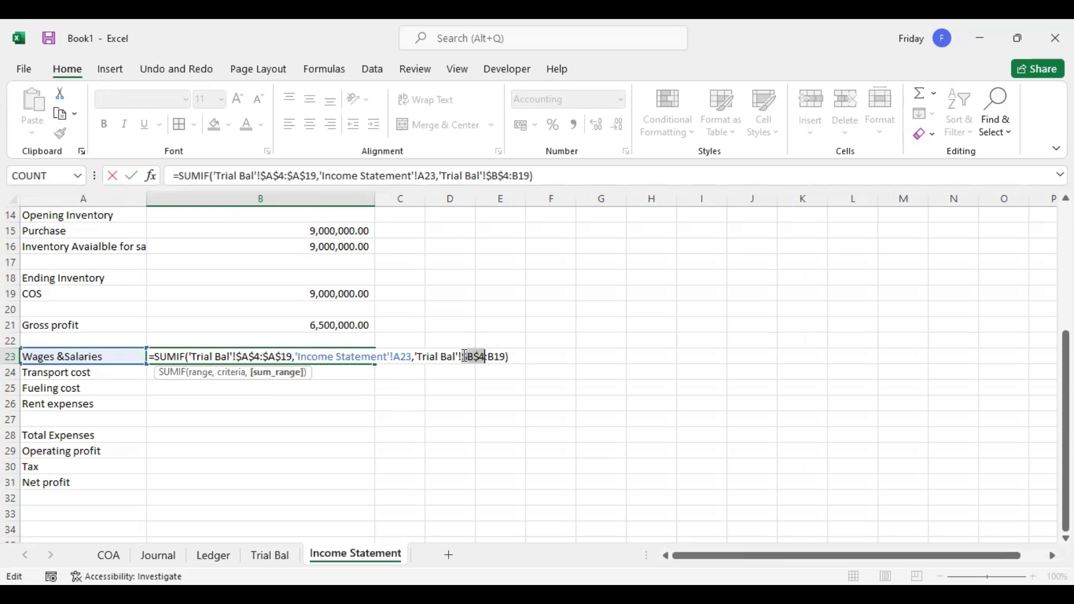
{"action": "left_click", "coordinate": [490, 358]}
{"action": "key", "text": "F4"}
{"action": "key", "text": "Return"}
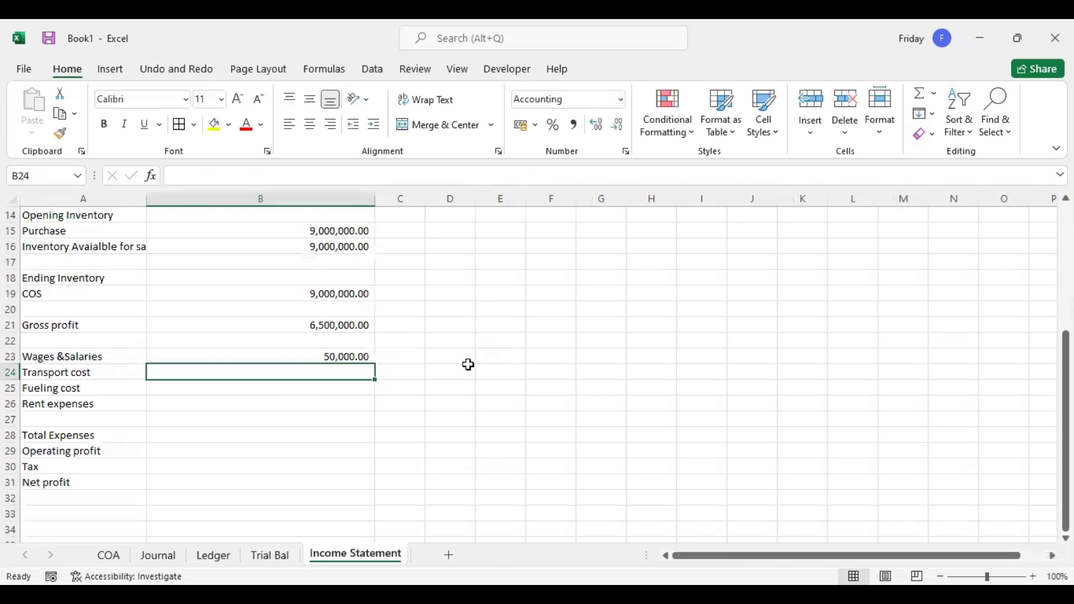
Step: Fill the Wages & Salaries formula down through Rent expenses in B26 and select the Total Expenses amount cell B28
{"action": "left_click", "coordinate": [366, 357]}
{"action": "left_click_drag", "start_coordinate": [374, 364], "coordinate": [376, 405]}
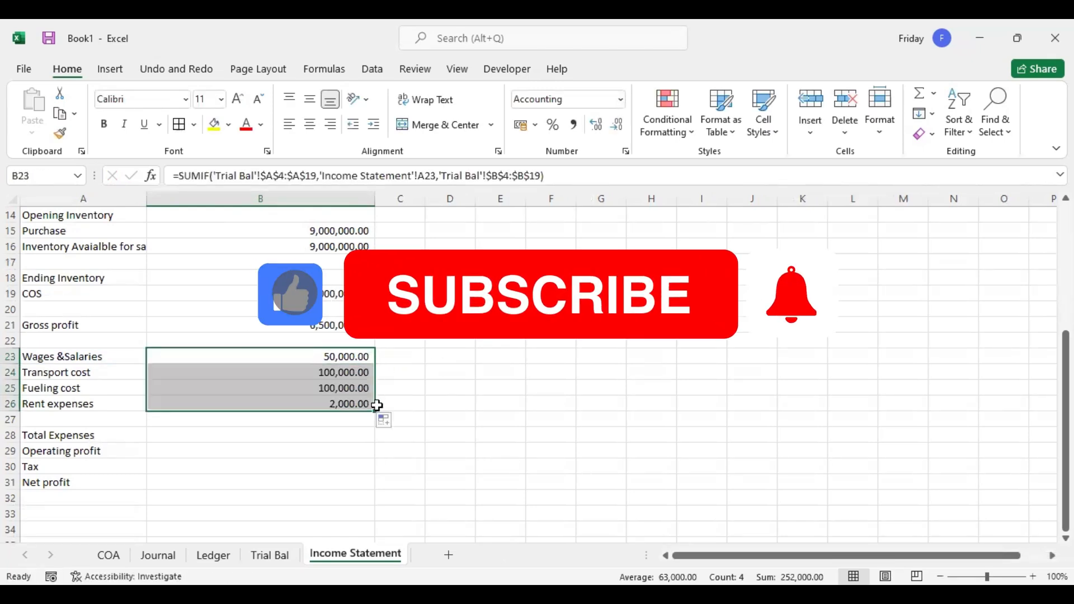
{"action": "left_click", "coordinate": [260, 435]}
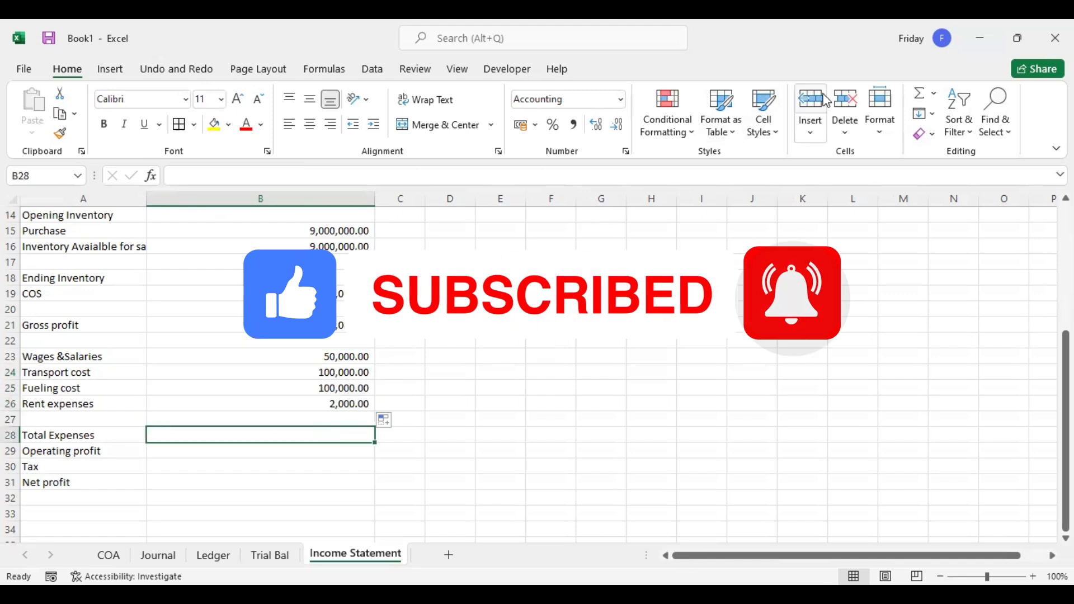
Step: Sum B23:B27 as Total Expenses in B28 and calculate Operating profit in B29 as Gross profit B21 minus Total Expenses B28
{"action": "left_click", "coordinate": [918, 97]}
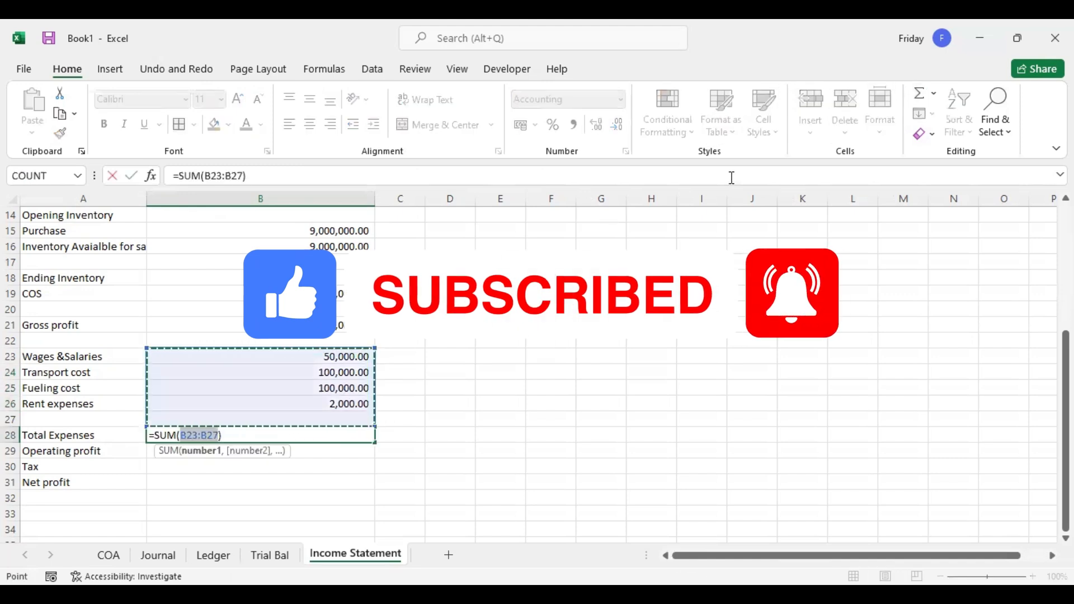
{"action": "key", "text": "Return"}
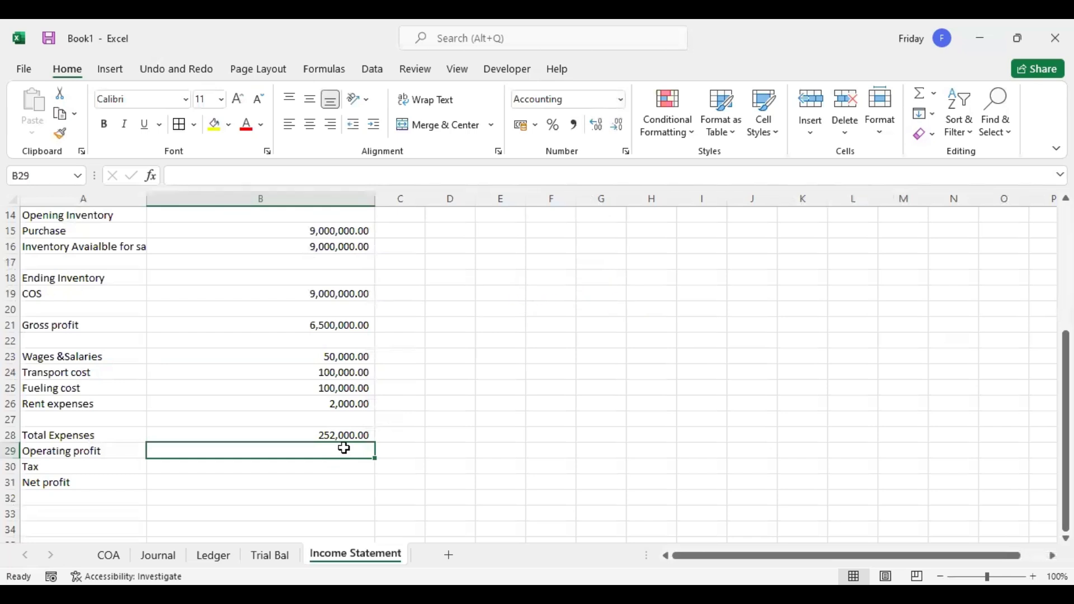
{"action": "type", "text": "="}
{"action": "left_click", "coordinate": [339, 323]}
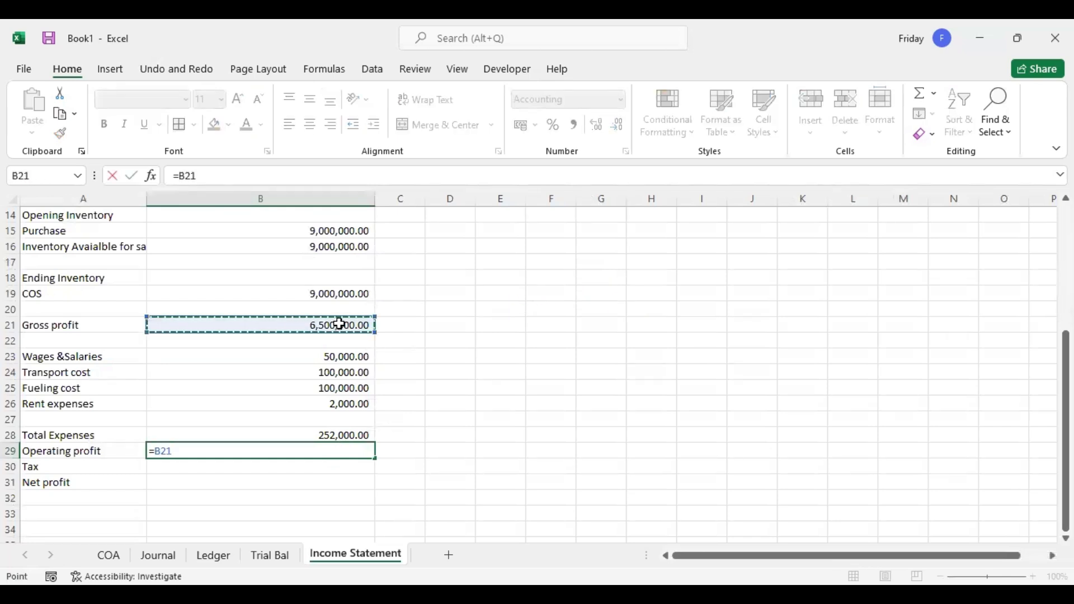
{"action": "type", "text": "="}
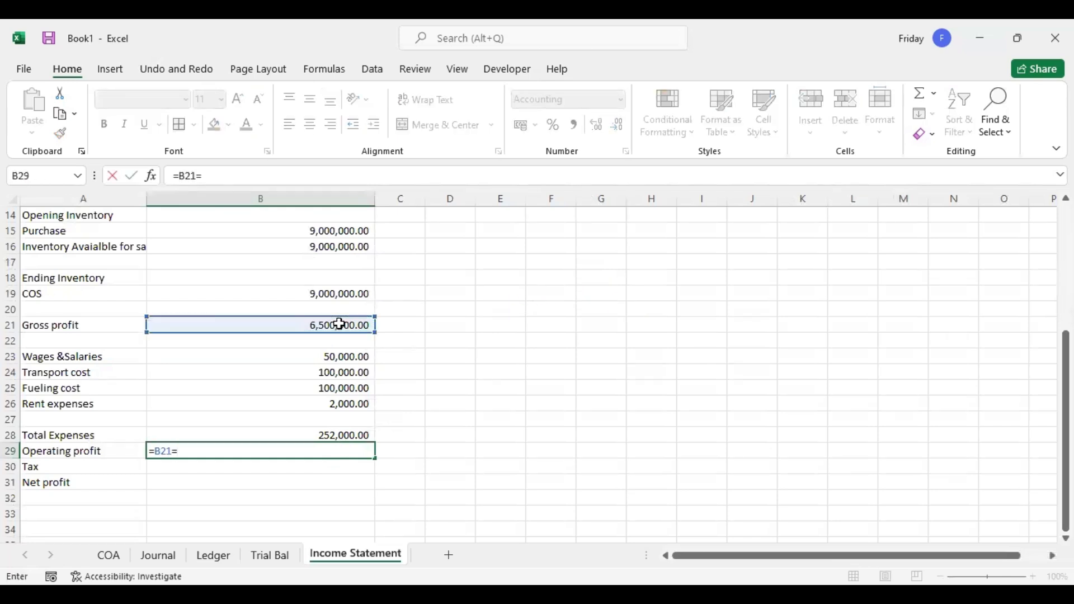
{"action": "left_click", "coordinate": [349, 434]}
{"action": "key", "text": "Return"}
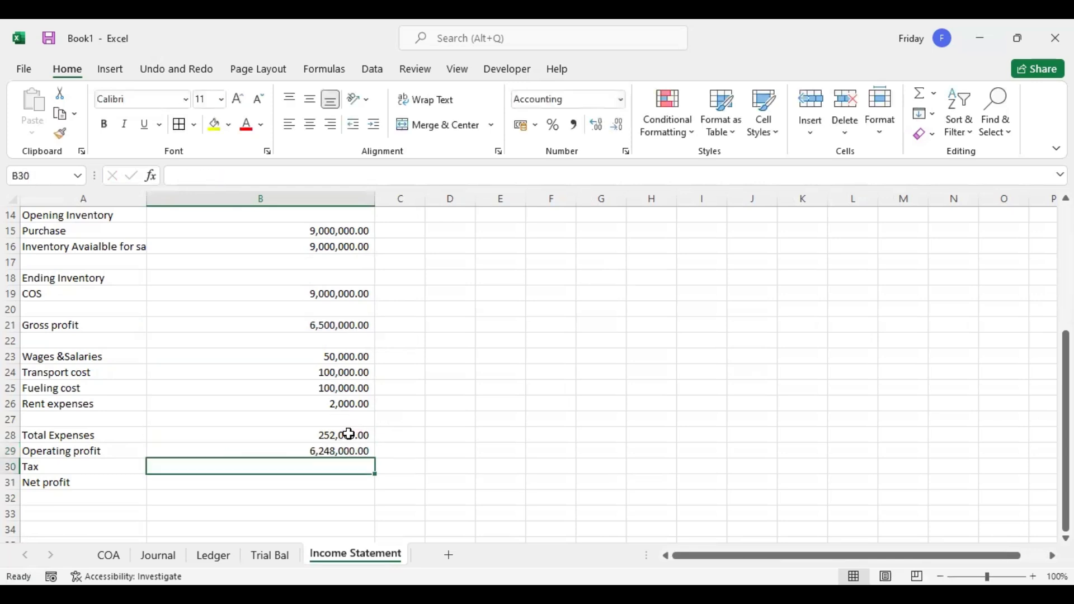
Step: Calculate Net profit in B31 as Operating profit B29 minus Tax B30
{"action": "left_click", "coordinate": [335, 482]}
{"action": "type", "text": "="}
{"action": "left_click", "coordinate": [336, 451]}
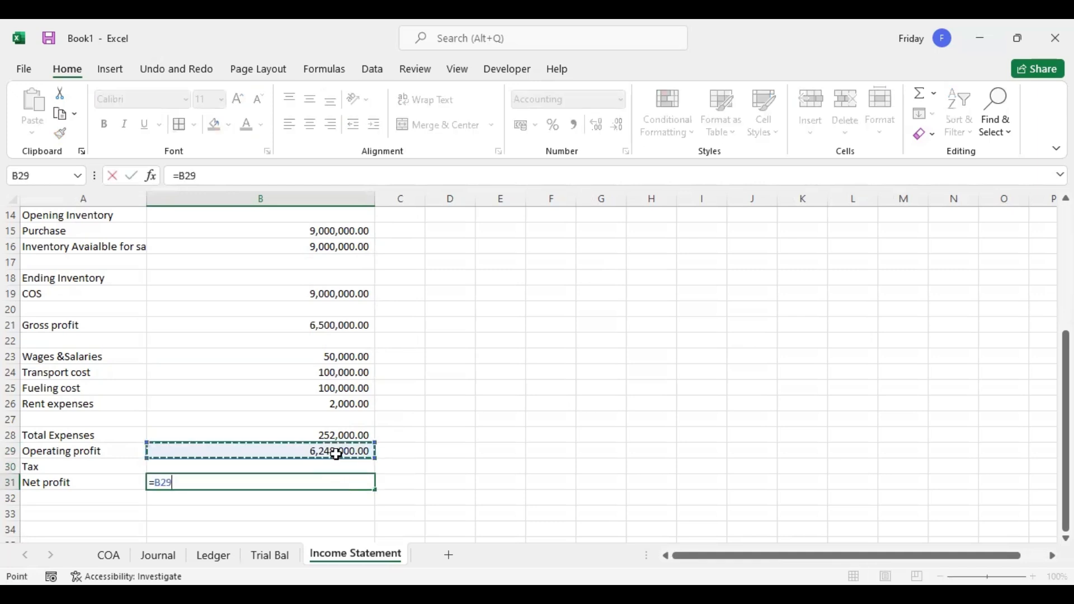
{"action": "type", "text": "-"}
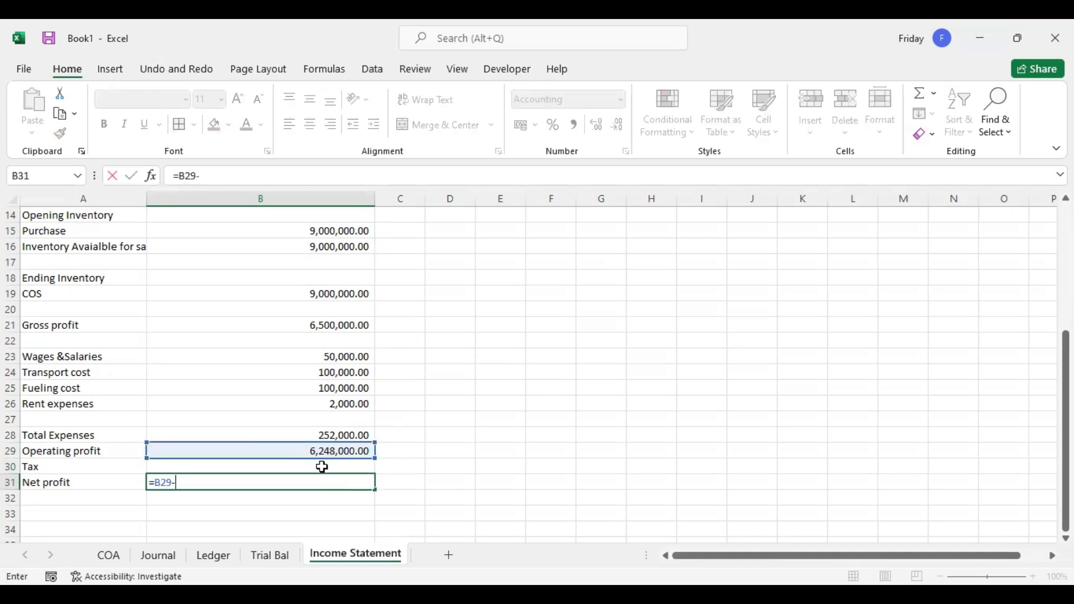
{"action": "left_click", "coordinate": [322, 468]}
{"action": "key", "text": "Return"}
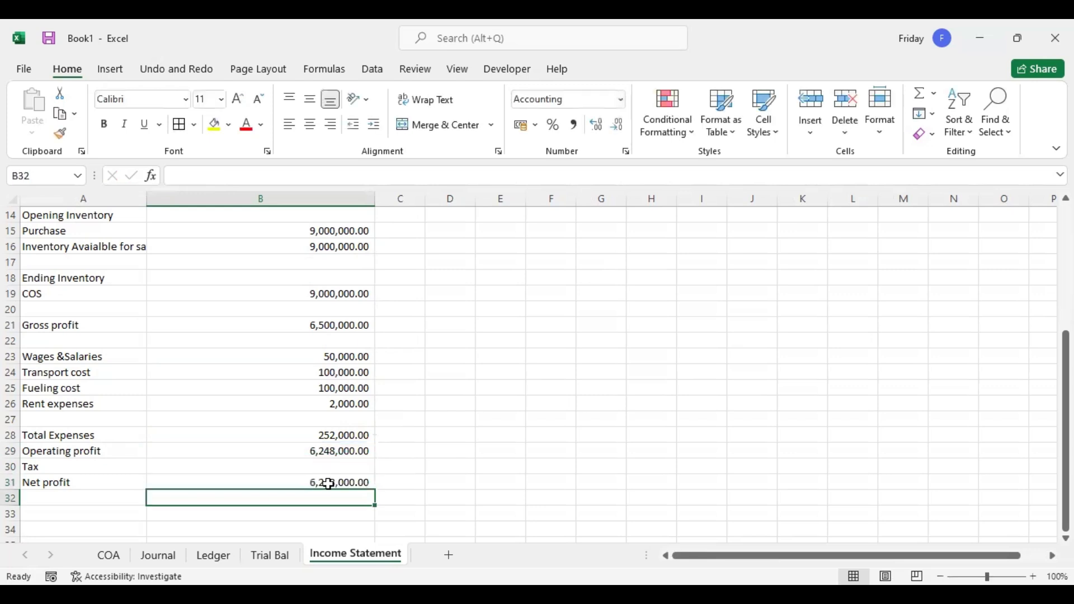
{"action": "left_click", "coordinate": [337, 485]}
{"action": "key", "text": "Down"}
{"action": "key", "text": "Down"}
{"action": "key", "text": "Down"}
{"action": "key", "text": "Down"}
{"action": "key", "text": "Down"}
{"action": "key", "text": "Down"}
{"action": "key", "text": "Down"}
{"action": "key", "text": "Down"}
{"action": "key", "text": "Down"}
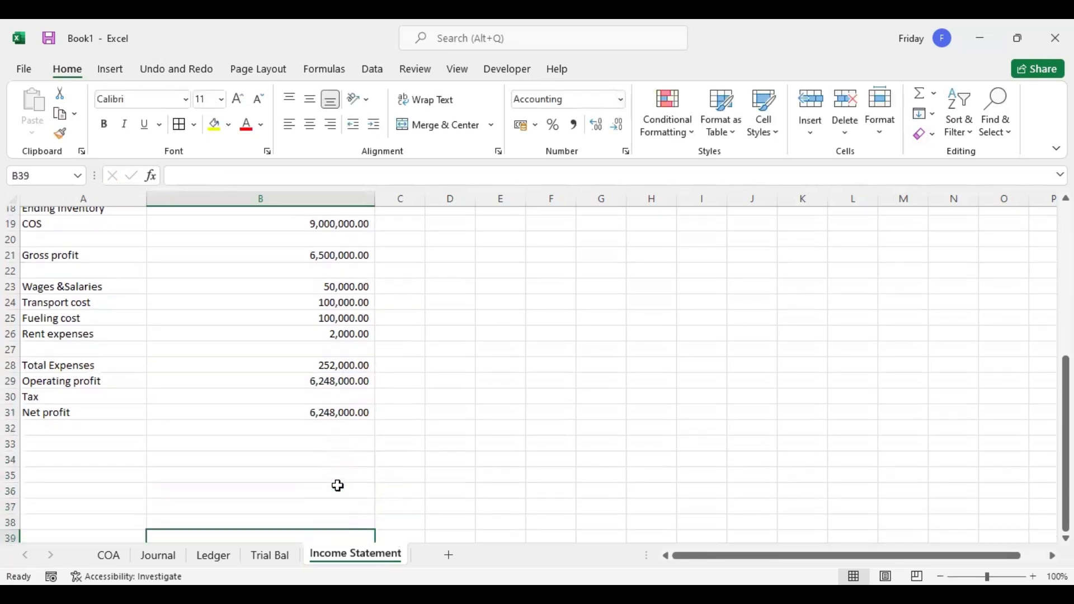
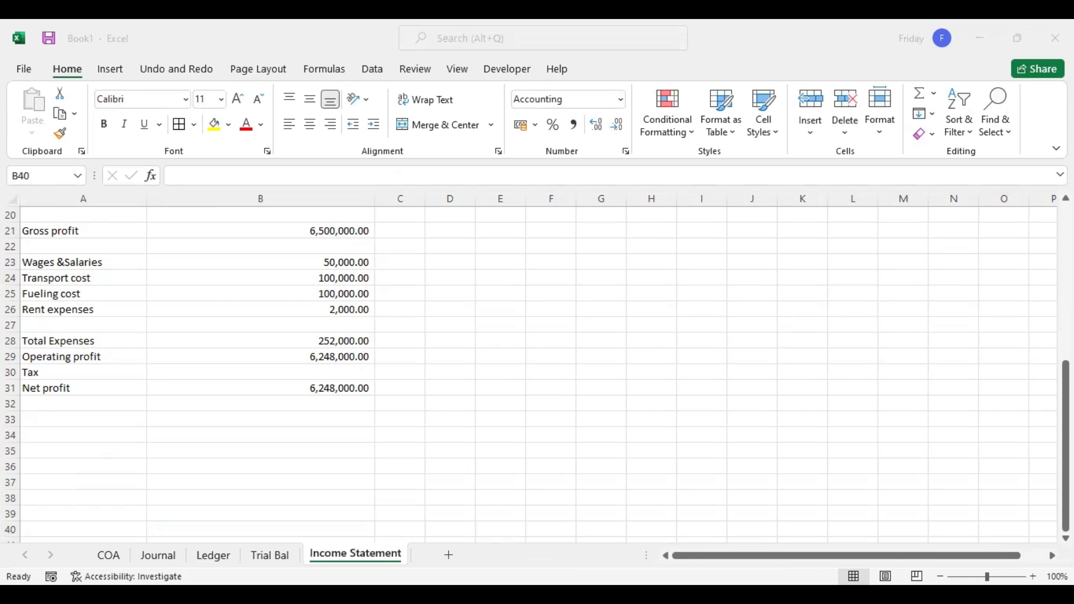
Step: Copy the statement of financial position heading, then add a new worksheet and name it Balsheet
{"action": "key", "text": "ctrl+c"}
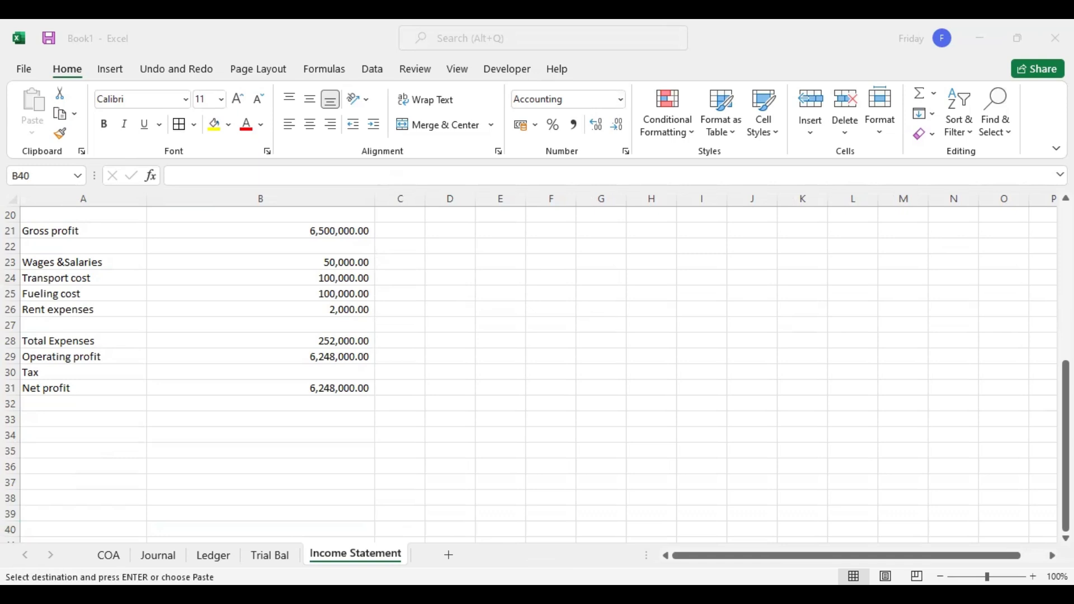
{"action": "left_click", "coordinate": [448, 556]}
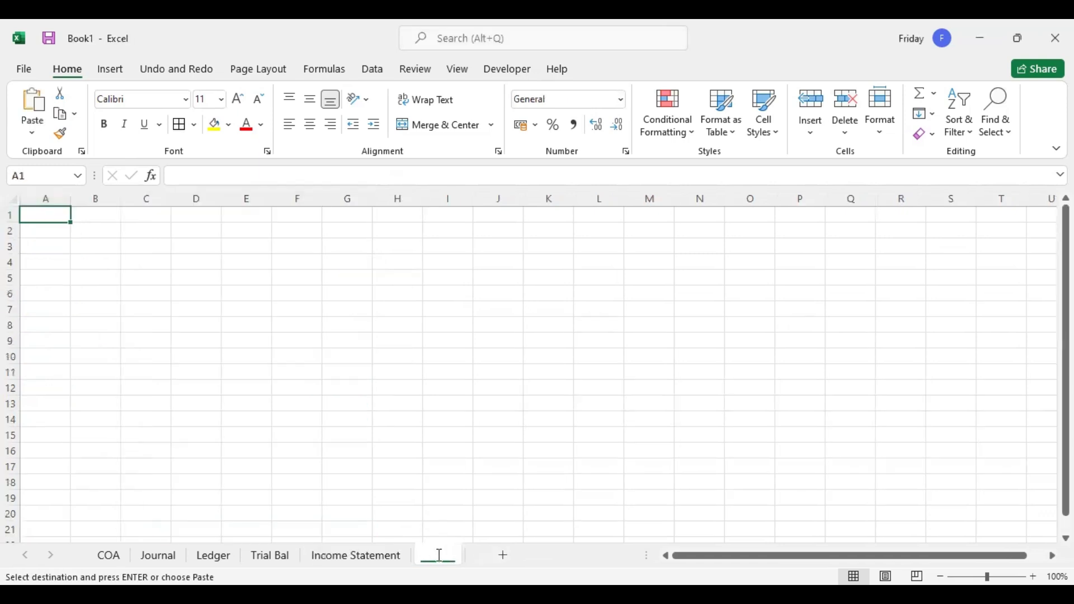
{"action": "double_click", "coordinate": [439, 556]}
{"action": "type", "text": "Bal Shee"}
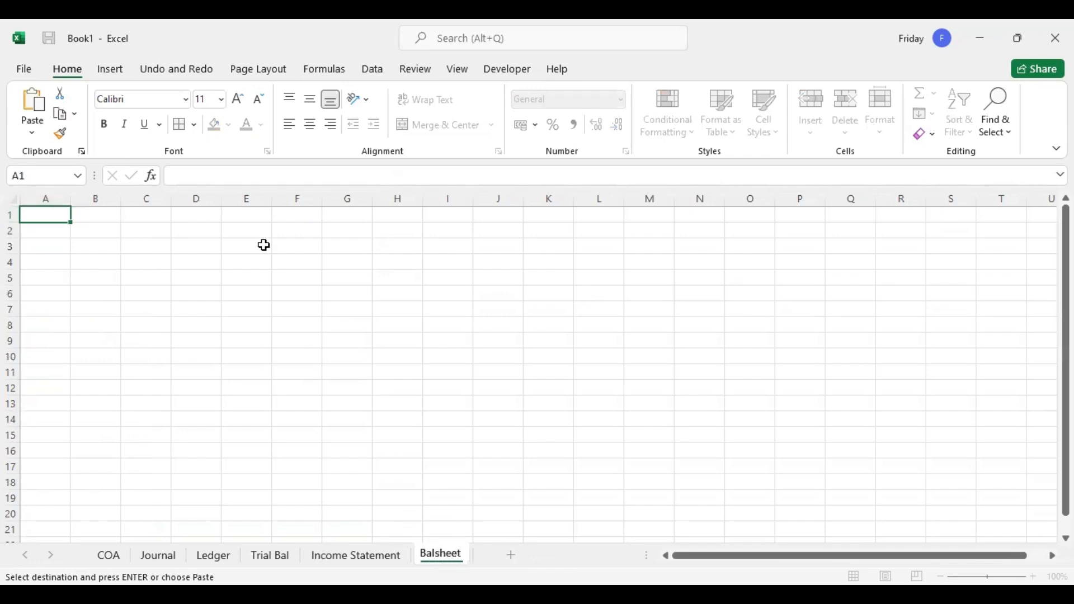
Step: Paste the copied ABC Statement of Financial Position heading at A1 of the Balsheet sheet and widen column B
{"action": "left_click", "coordinate": [58, 217]}
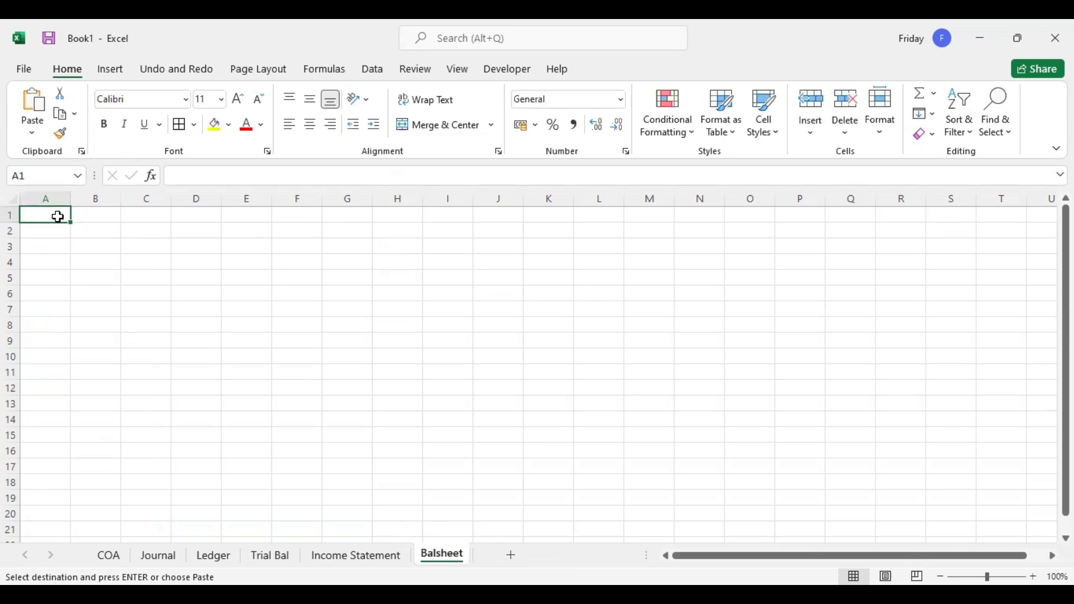
{"action": "right_click", "coordinate": [101, 256]}
{"action": "left_click", "coordinate": [96, 249]}
{"action": "left_click_drag", "start_coordinate": [120, 200], "coordinate": [424, 201]}
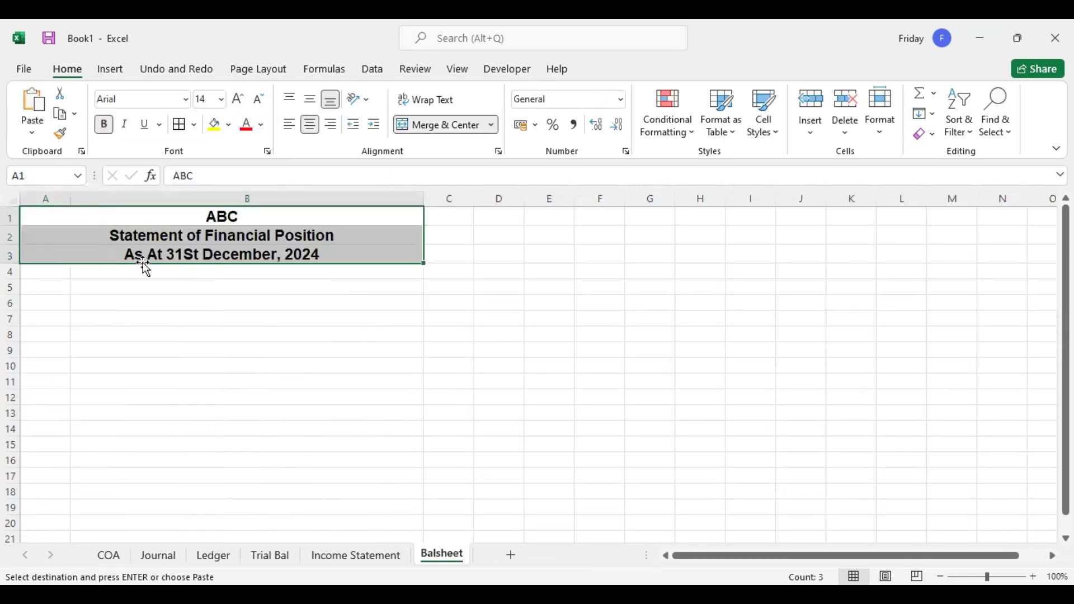
Step: Correct the date line in A3 to read "As At 31st December, 2024" with a lowercase s
{"action": "left_click", "coordinate": [220, 256]}
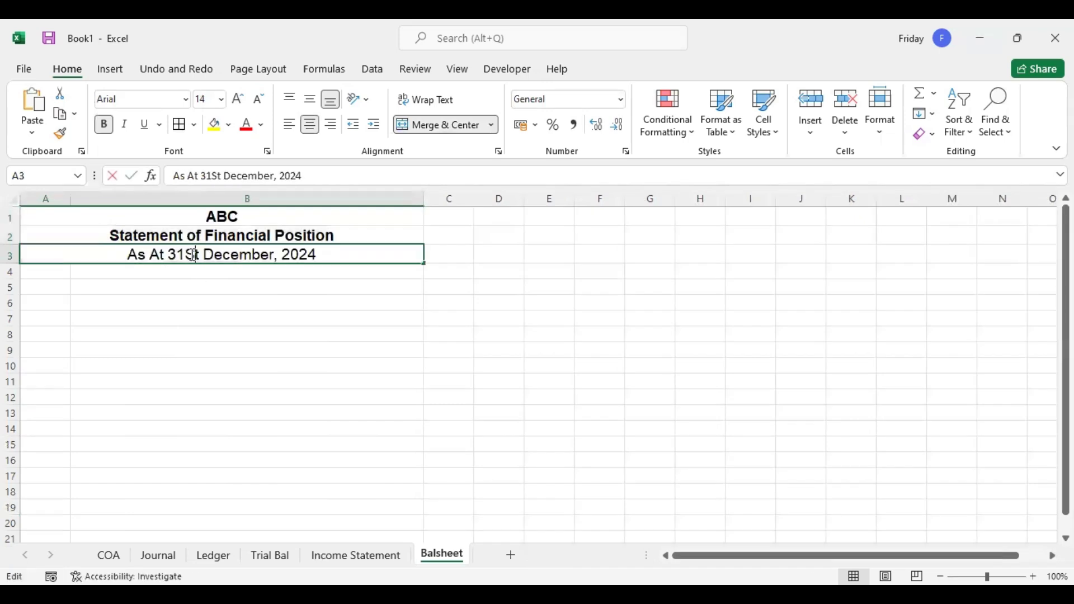
{"action": "double_click", "coordinate": [193, 256]}
{"action": "key", "text": "BackSpace"}
{"action": "type", "text": "s"}
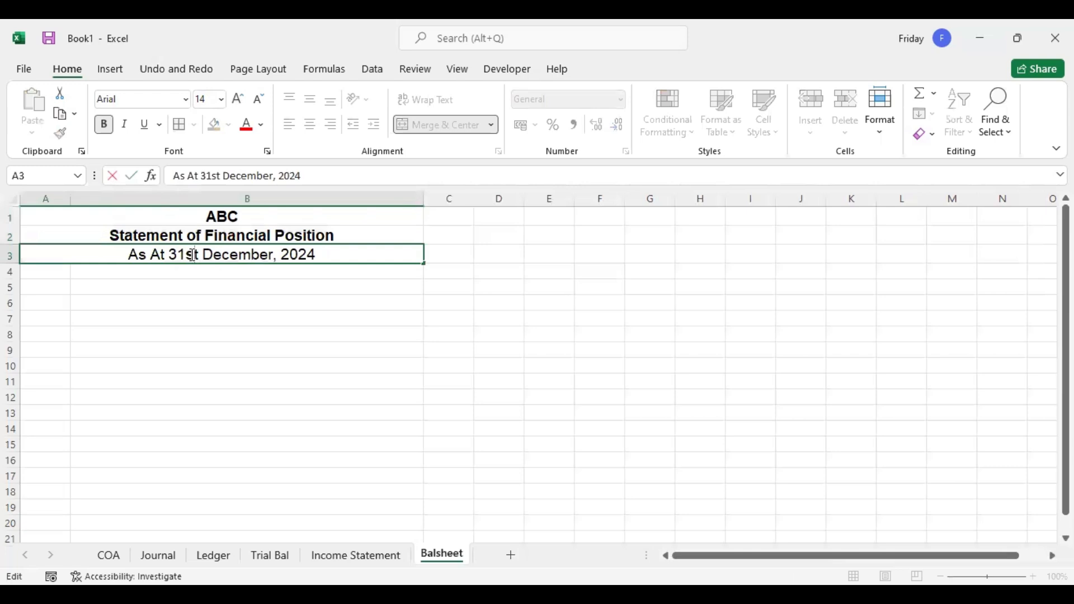
{"action": "left_click", "coordinate": [327, 293]}
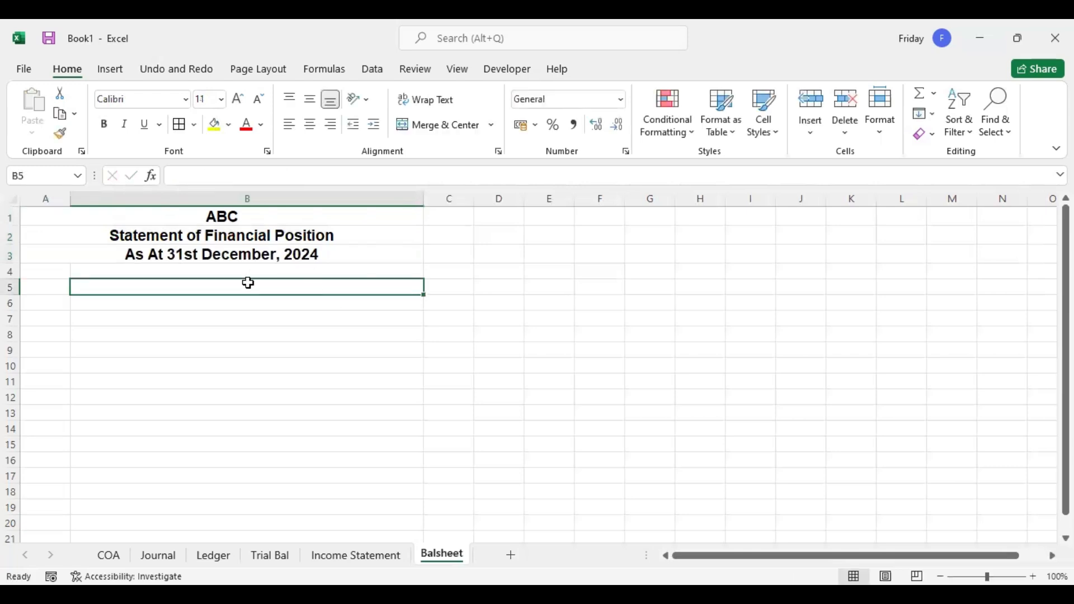
Step: Widen column A and paste the copied balance sheet line items as values starting at A5
{"action": "left_click_drag", "start_coordinate": [66, 196], "coordinate": [112, 200]}
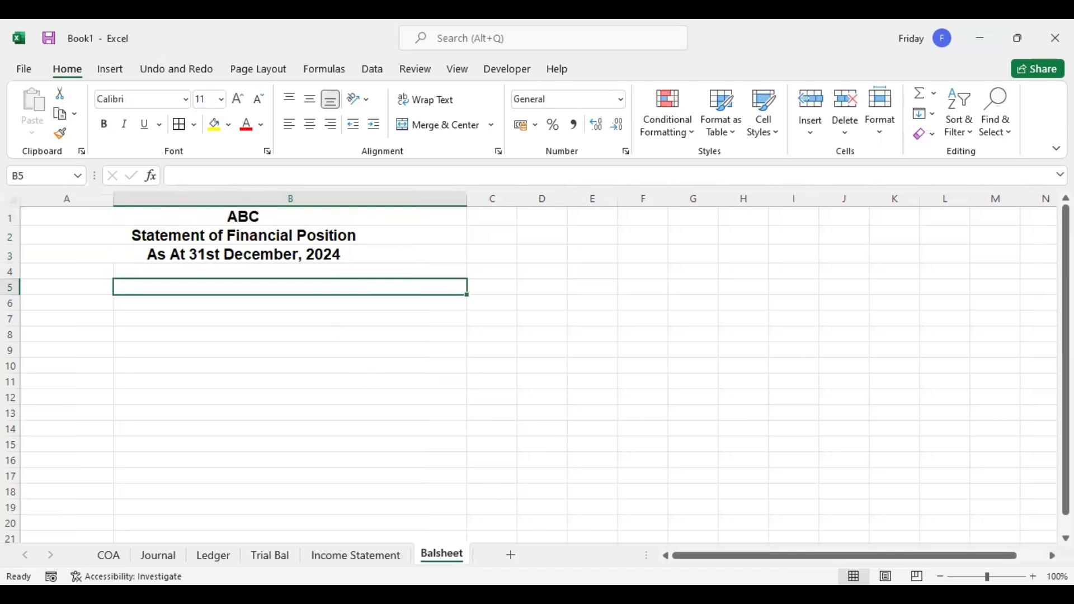
{"action": "right_click", "coordinate": [84, 287]}
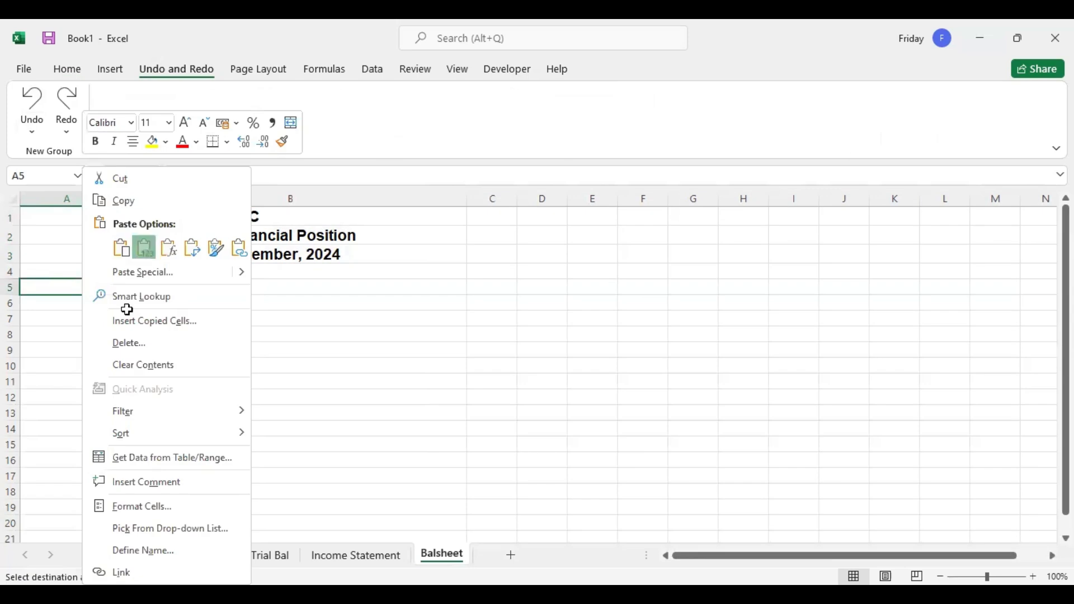
{"action": "left_click", "coordinate": [143, 247]}
{"action": "left_click", "coordinate": [98, 232]}
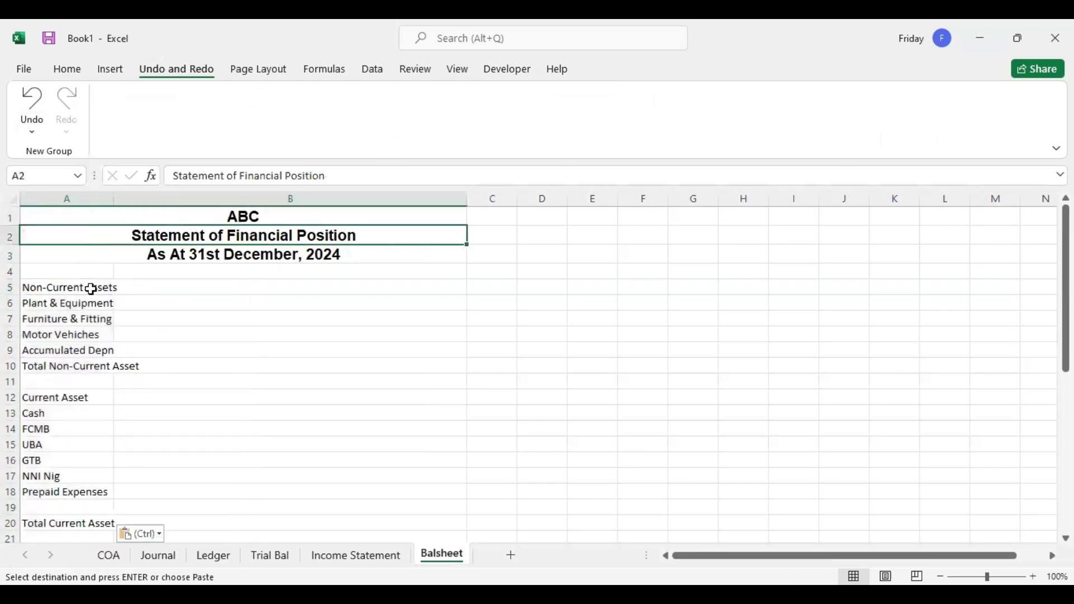
Step: Widen column A for the line item labels and narrow column B
{"action": "left_click_drag", "start_coordinate": [114, 202], "coordinate": [124, 202]}
{"action": "left_click_drag", "start_coordinate": [477, 197], "coordinate": [393, 192]}
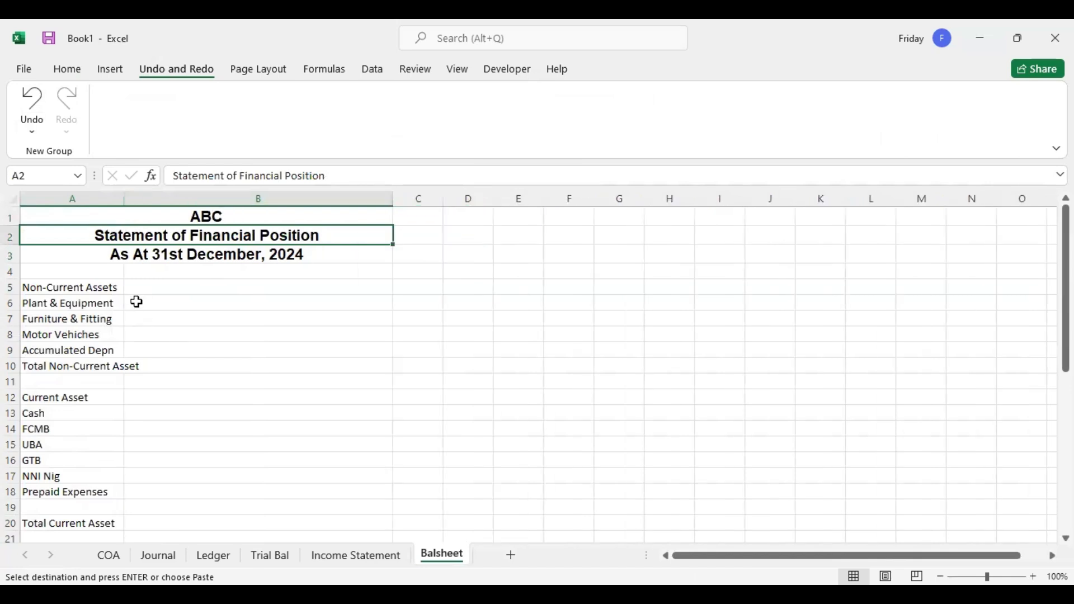
{"action": "left_click_drag", "start_coordinate": [393, 199], "coordinate": [362, 196]}
{"action": "left_click", "coordinate": [149, 293]}
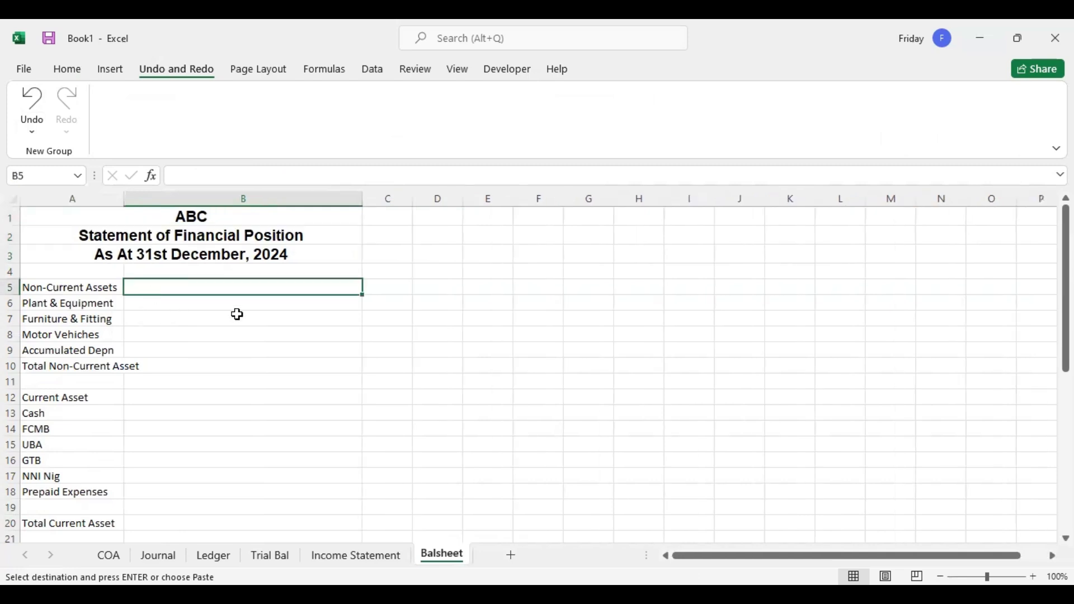
{"action": "left_click_drag", "start_coordinate": [124, 199], "coordinate": [135, 198]}
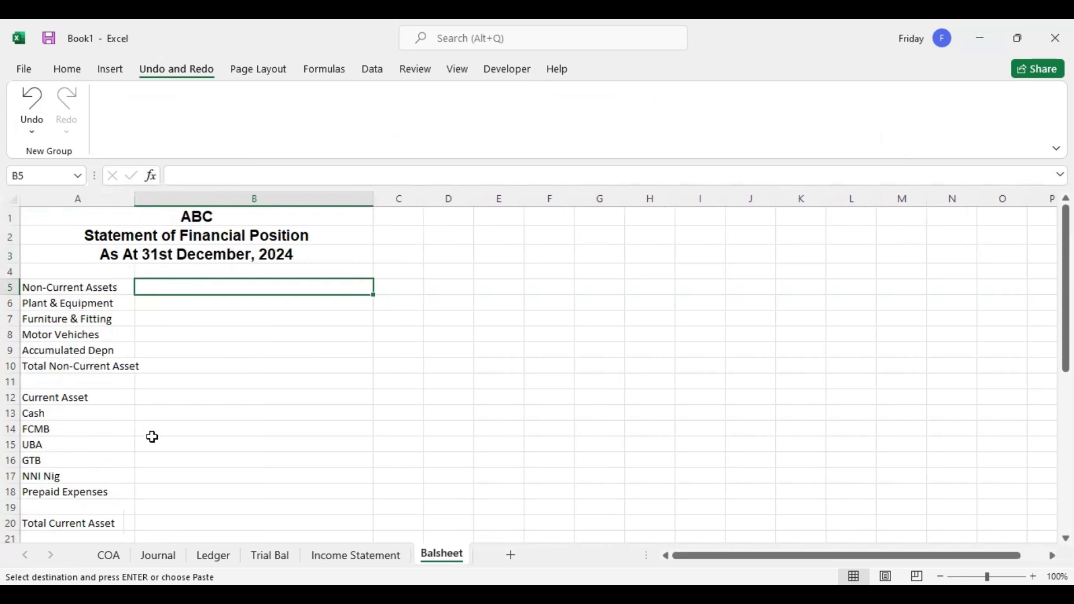
Step: Begin a SUMIF formula for Plant & Equipment in Balsheet cell B6 with 'Trial Bal'!A4:A19 as the range
{"action": "left_click", "coordinate": [271, 561]}
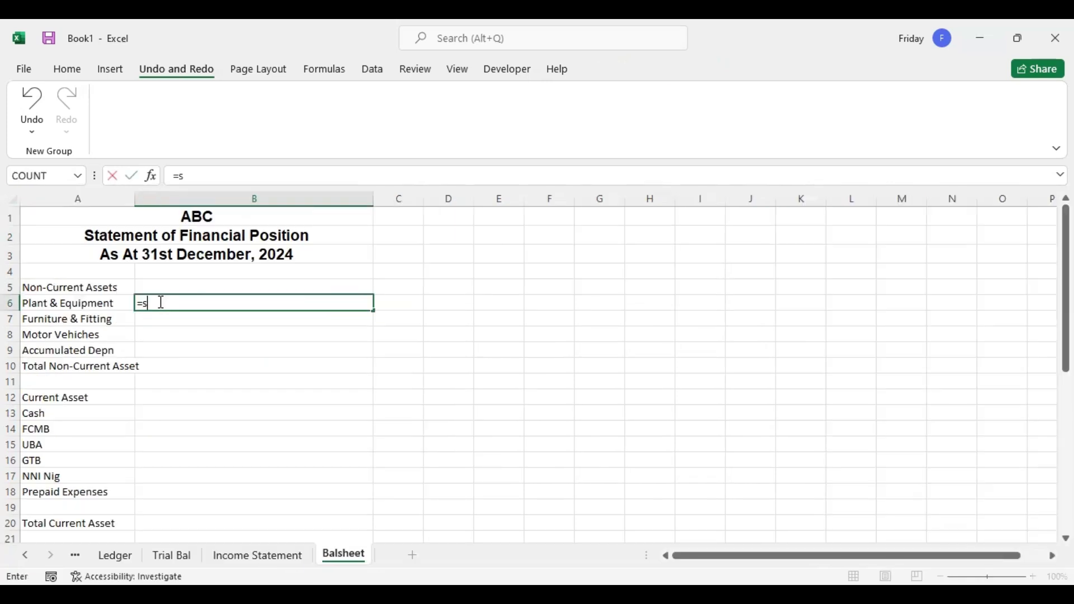
{"action": "type", "text": "umi"}
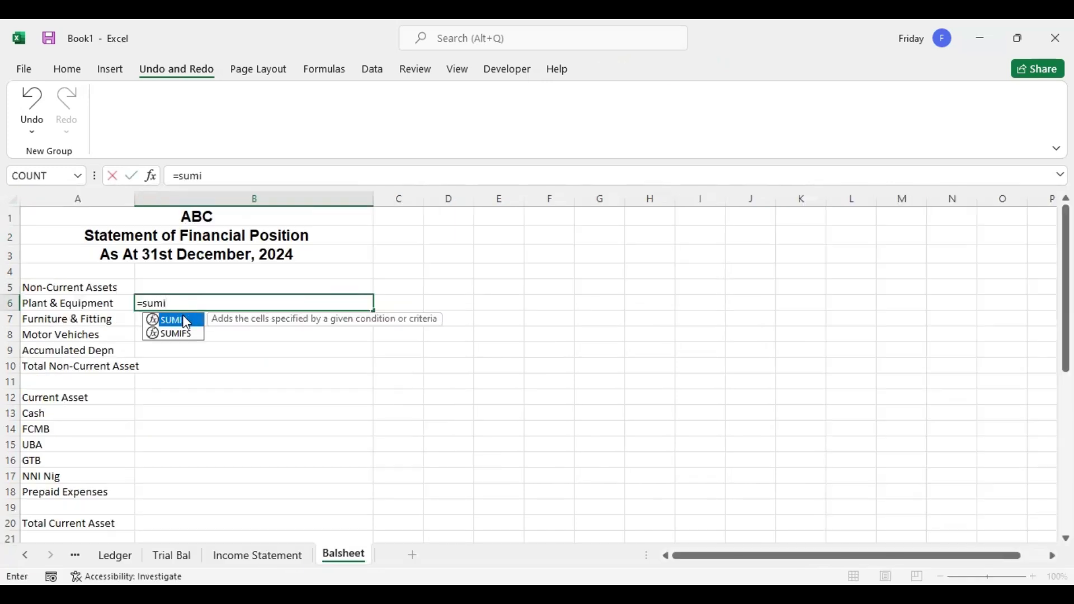
{"action": "key", "text": "Tab"}
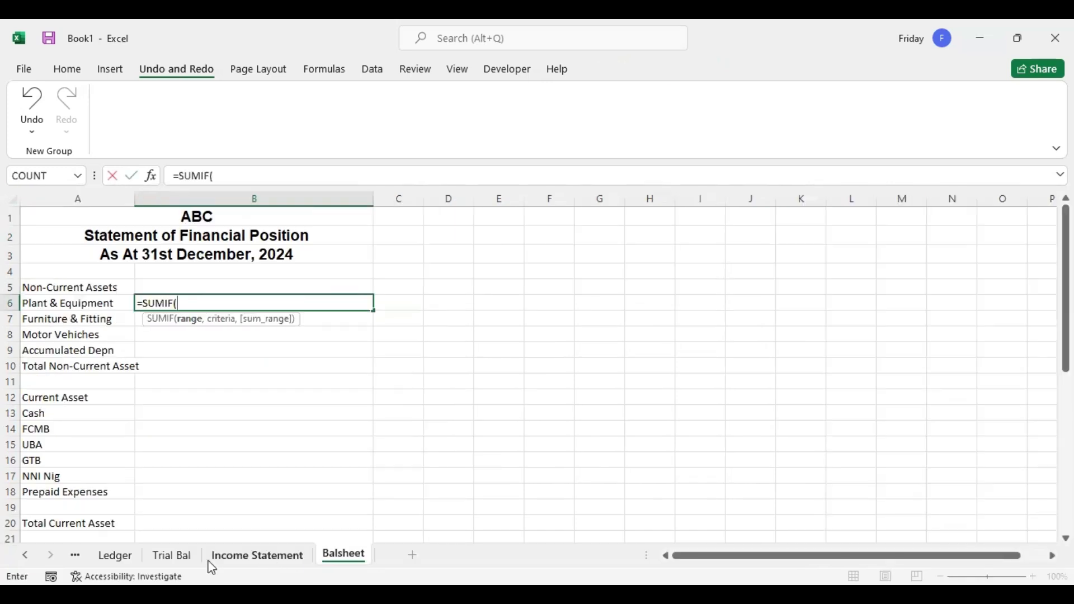
{"action": "left_click", "coordinate": [181, 556]}
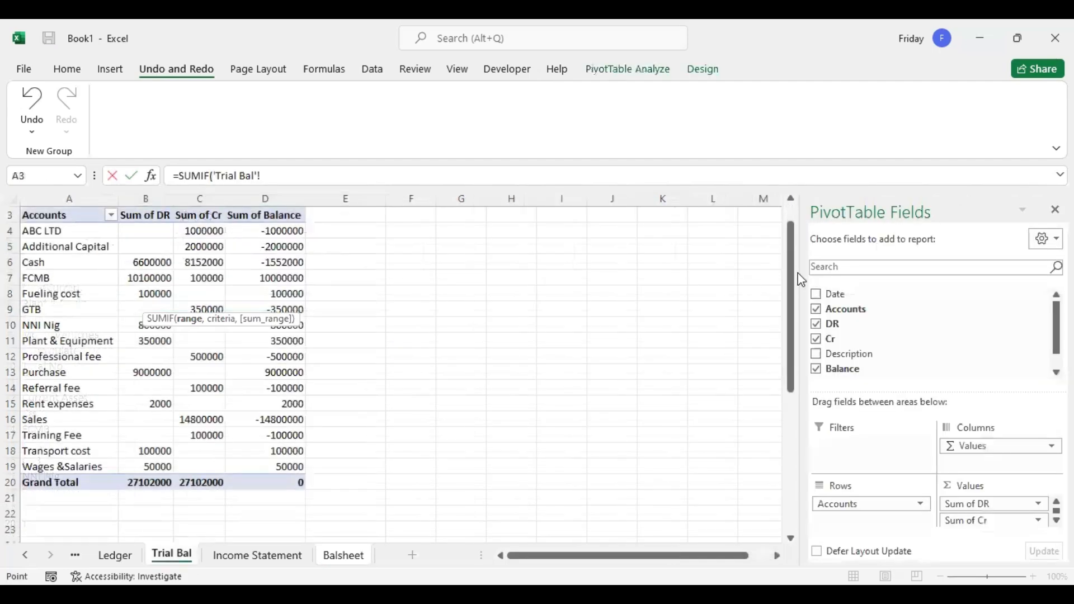
{"action": "scroll", "coordinate": [86, 274], "scroll_direction": "up", "scroll_amount": 1}
{"action": "left_click", "coordinate": [83, 269]}
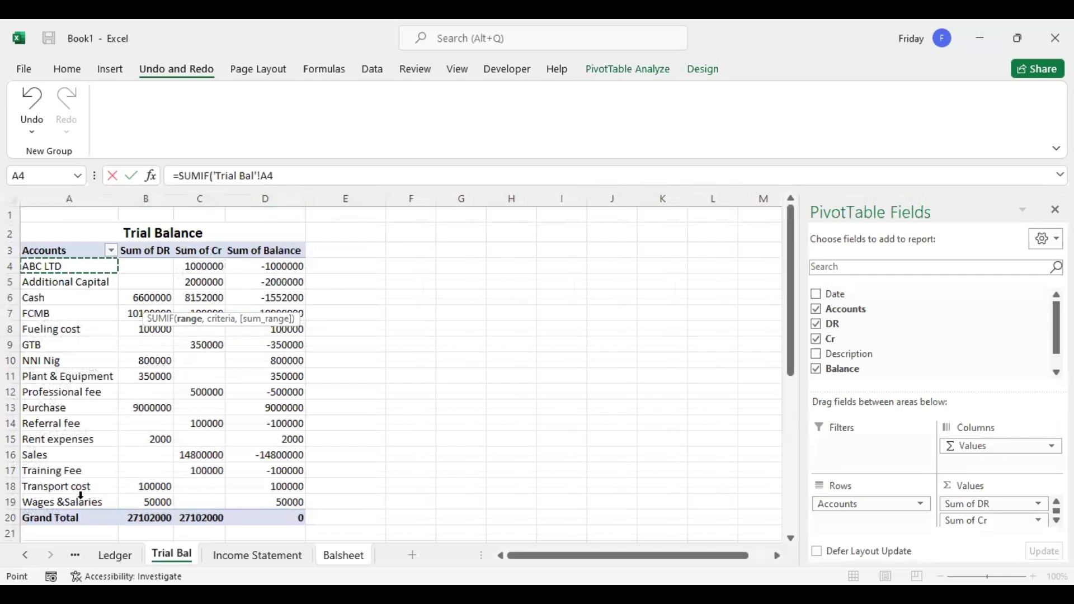
{"action": "type", "text": ":A19,"}
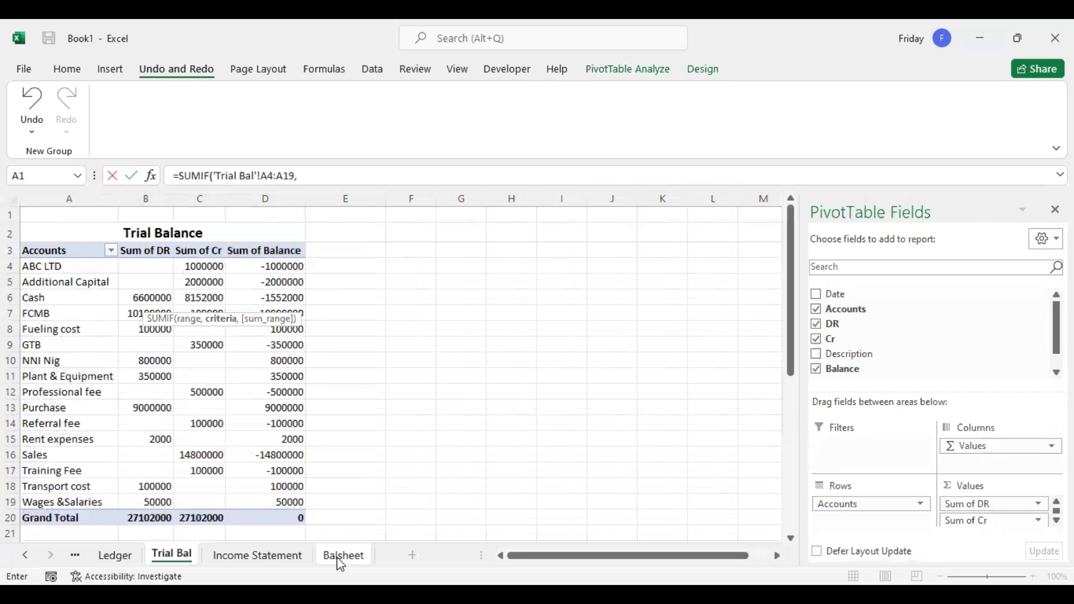
Step: Complete the Plant & Equipment SUMIF with criteria Balsheet!A6 and sum range 'Trial Bal'!B4:B19
{"action": "left_click", "coordinate": [343, 556]}
{"action": "left_click", "coordinate": [79, 302]}
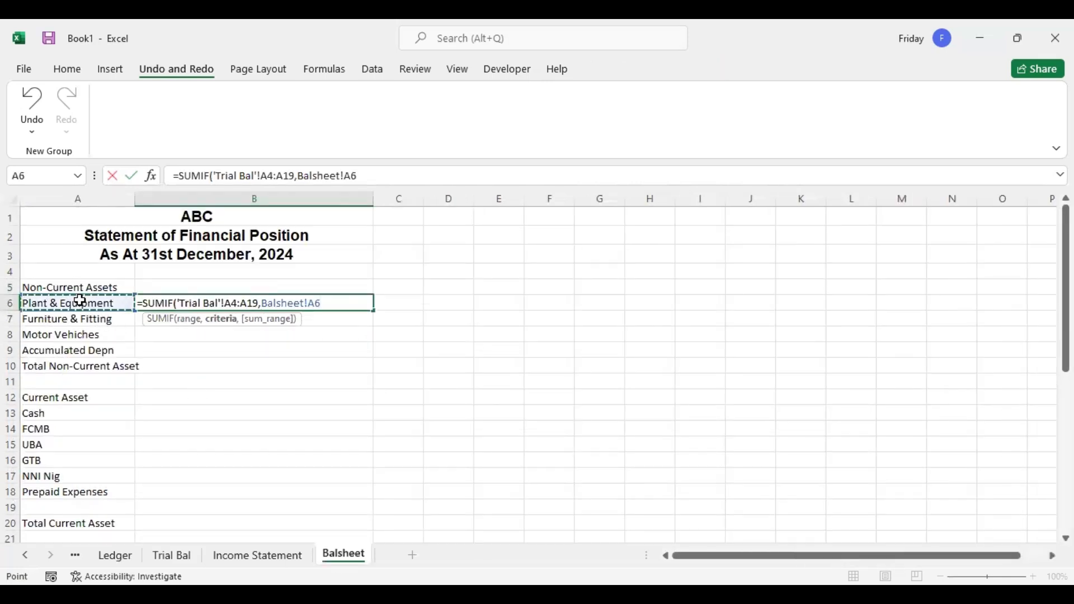
{"action": "type", "text": ","}
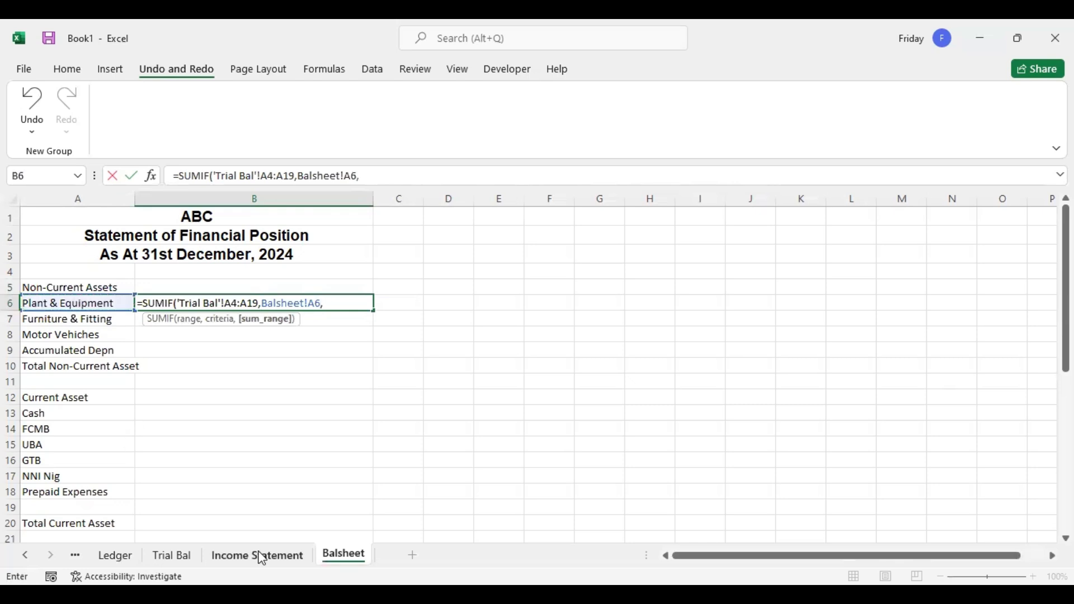
{"action": "left_click", "coordinate": [195, 556]}
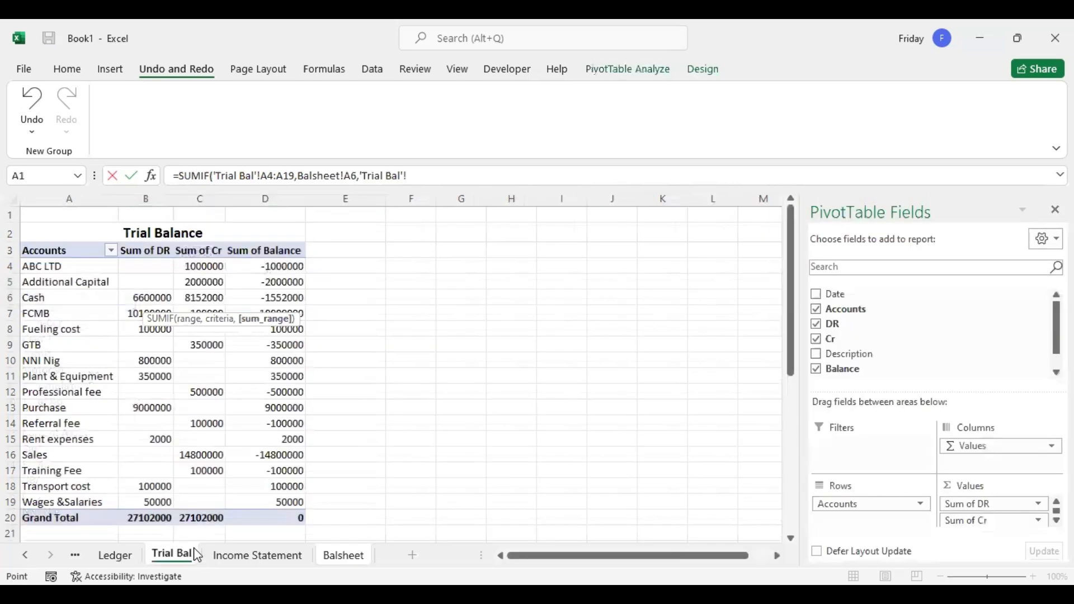
{"action": "left_click", "coordinate": [140, 267]}
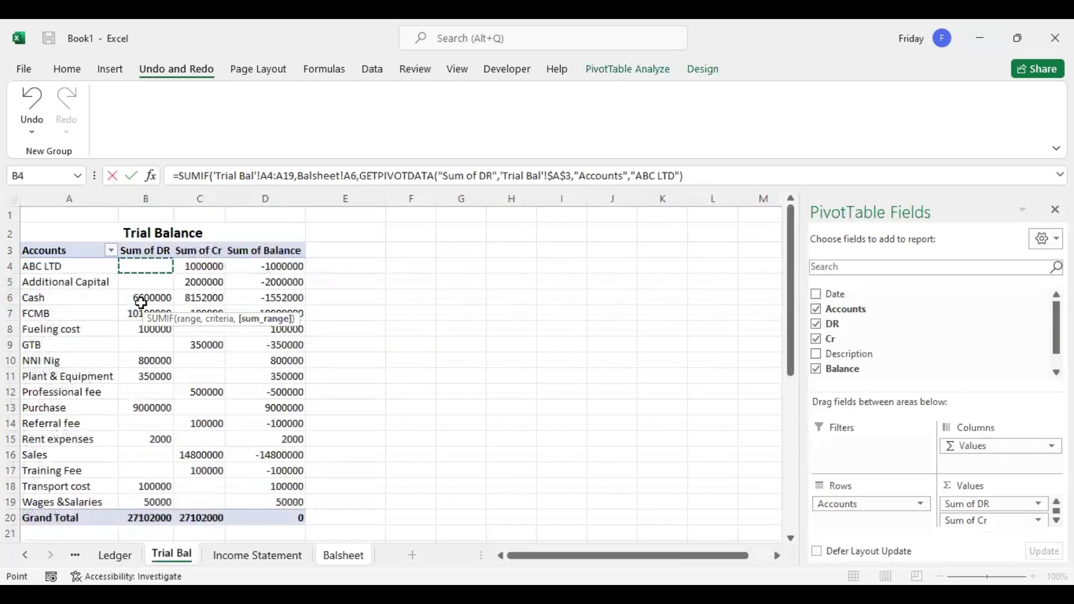
{"action": "left_click", "coordinate": [157, 500], "text": "shift"}
{"action": "key", "text": "Return"}
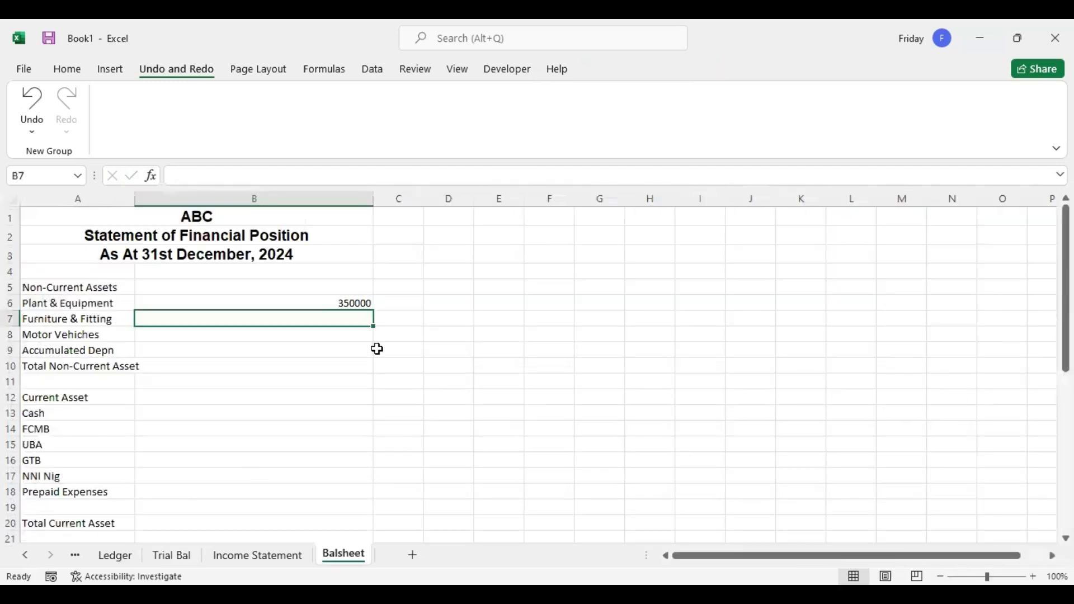
Step: Make both 'Trial Bal' ranges in the Plant & Equipment SUMIF absolute and fill the formula down from B6 through B9
{"action": "double_click", "coordinate": [355, 302]}
{"action": "left_click", "coordinate": [227, 303]}
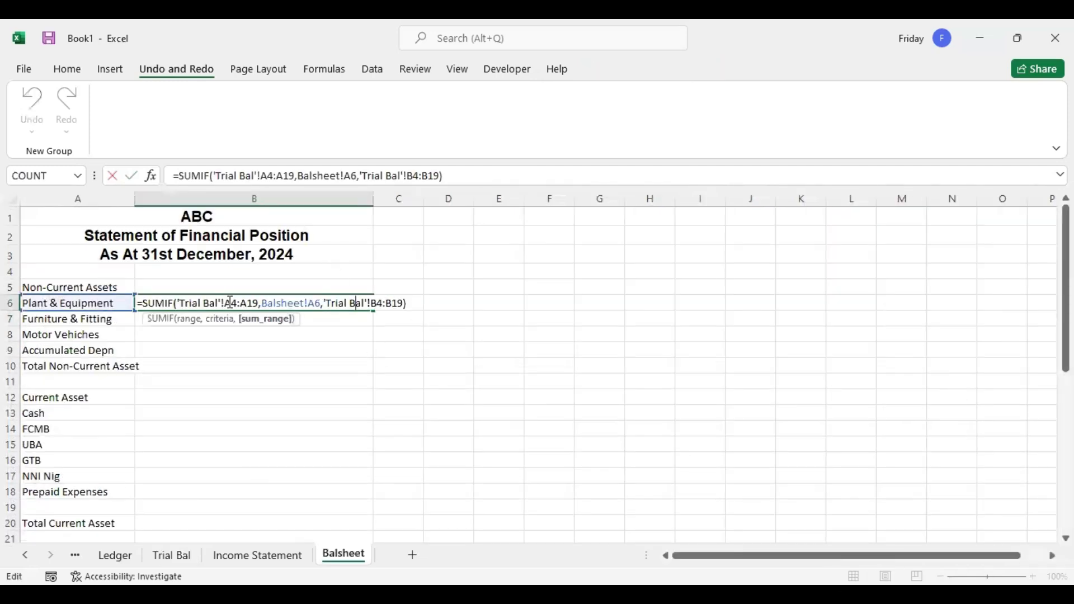
{"action": "key", "text": "F4"}
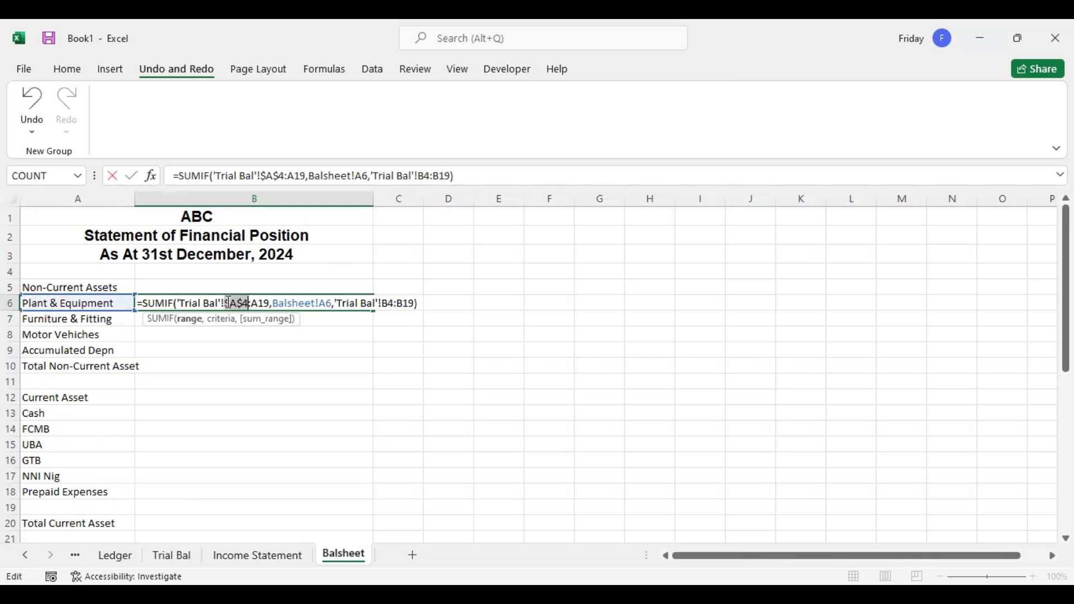
{"action": "left_click", "coordinate": [253, 302]}
{"action": "key", "text": "F4"}
{"action": "left_click", "coordinate": [397, 303]}
{"action": "key", "text": "F4"}
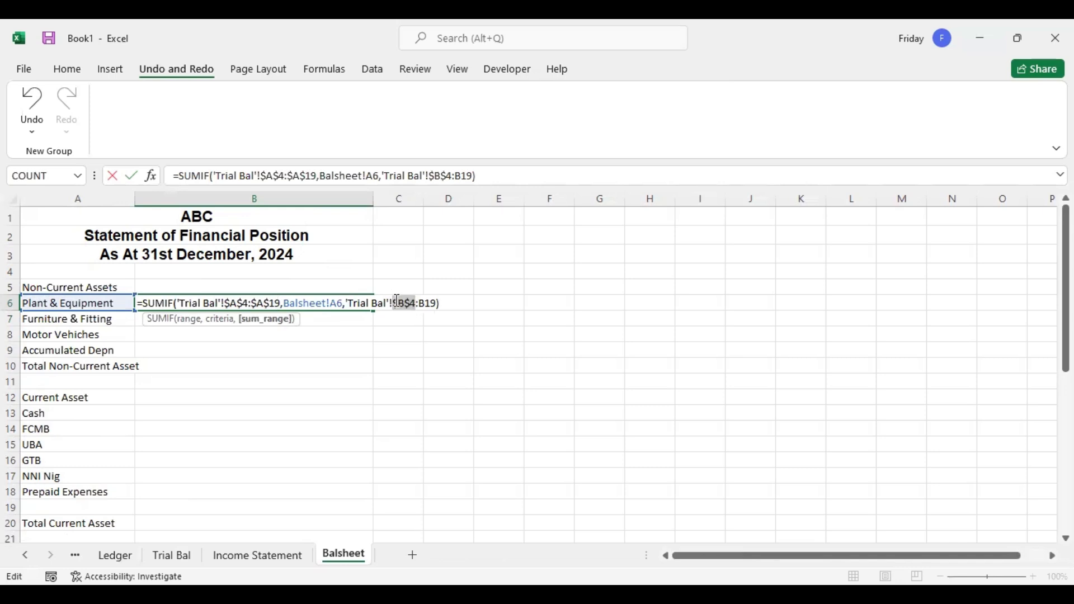
{"action": "left_click", "coordinate": [423, 303]}
{"action": "key", "text": "F4"}
{"action": "key", "text": "Return"}
{"action": "left_click", "coordinate": [364, 302]}
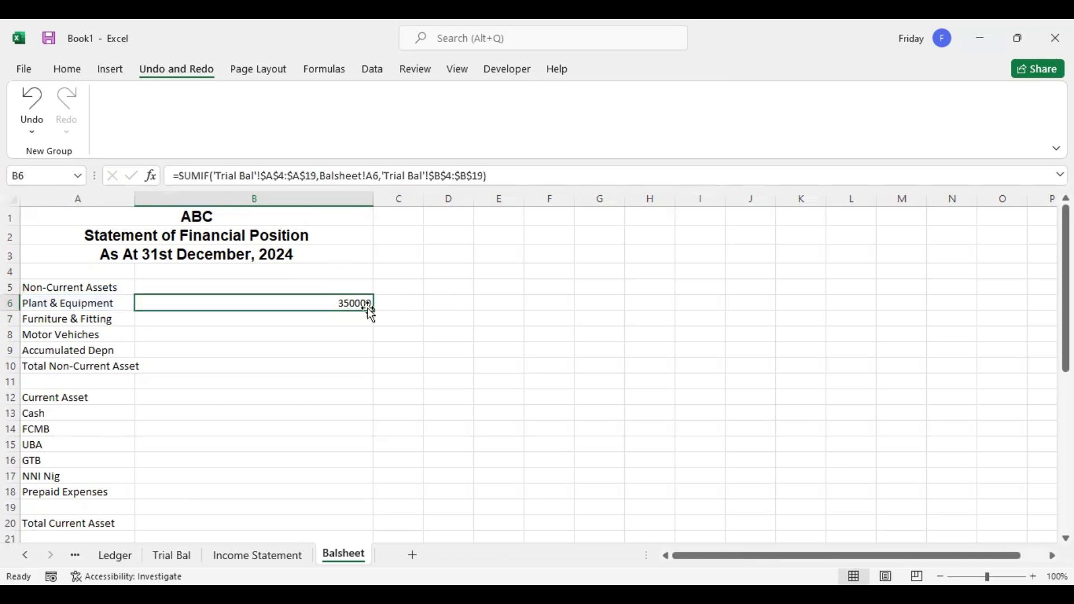
{"action": "left_click_drag", "start_coordinate": [375, 317], "coordinate": [375, 356]}
Step: Calculate Total Non-Current Asset in B10 as the sum of B6:B9 and apply the comma number style to column B
{"action": "left_click", "coordinate": [328, 367]}
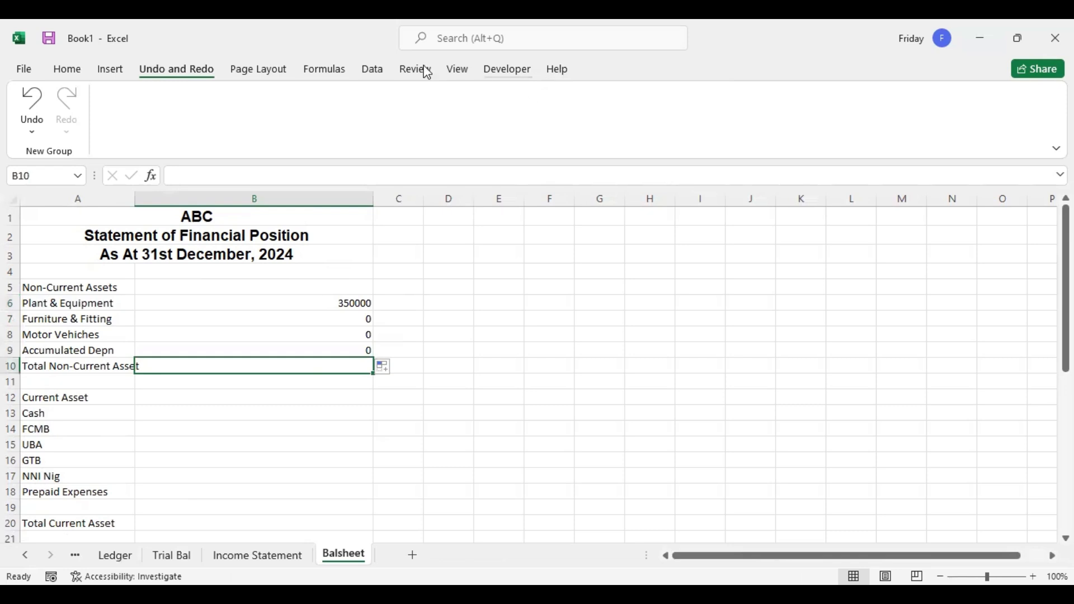
{"action": "left_click", "coordinate": [60, 75]}
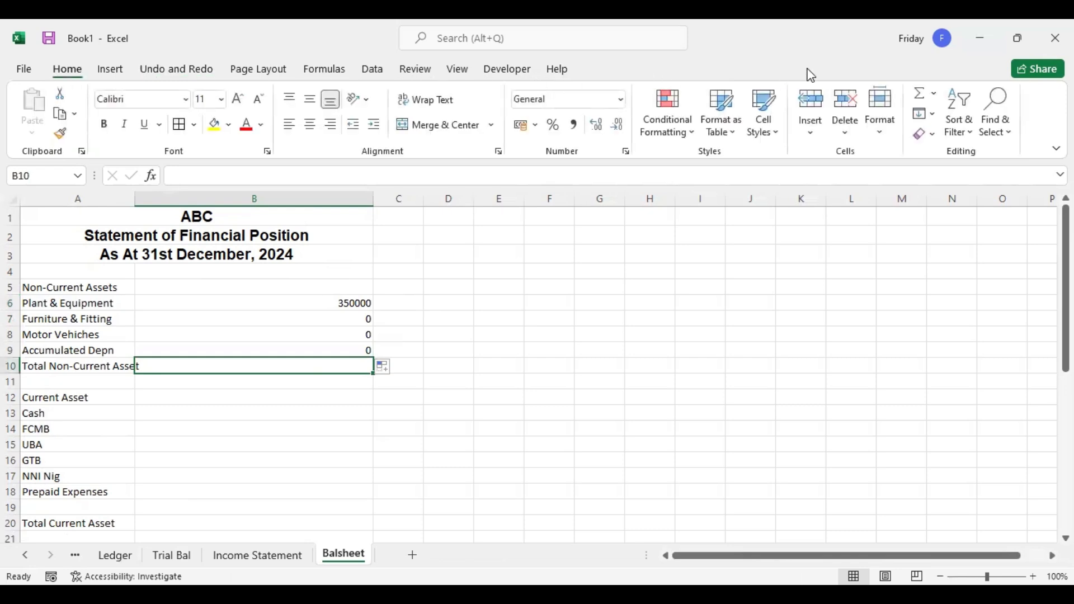
{"action": "left_click", "coordinate": [919, 101]}
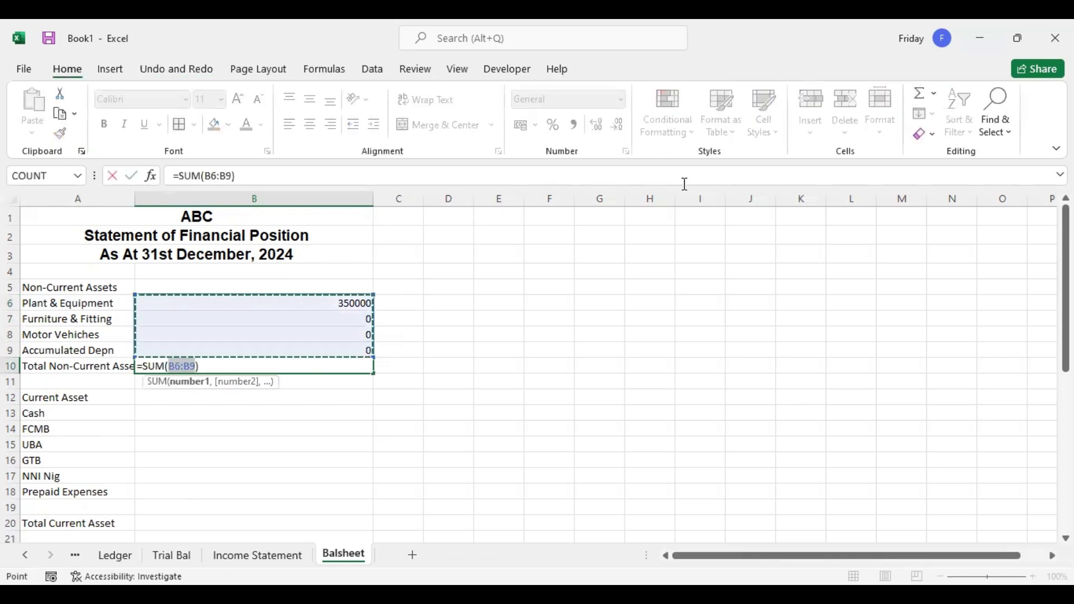
{"action": "key", "text": "Return"}
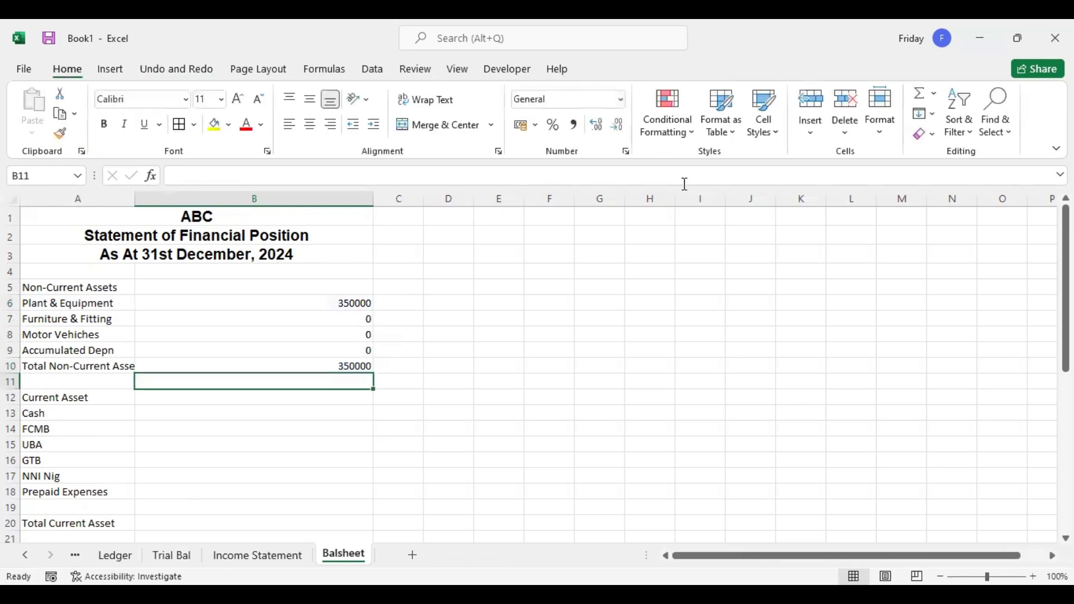
{"action": "left_click", "coordinate": [315, 197]}
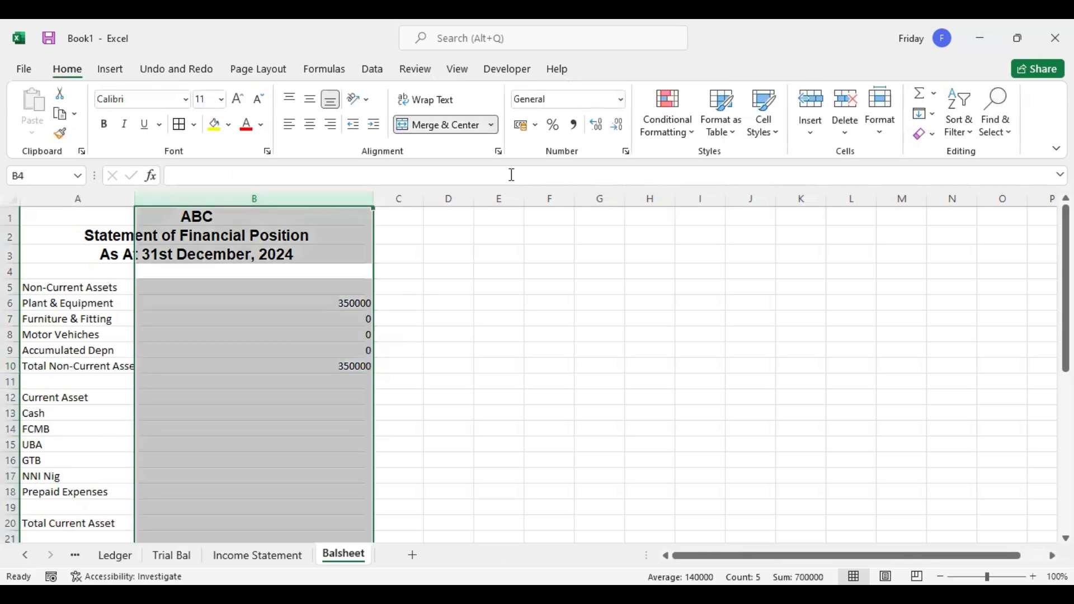
{"action": "left_click", "coordinate": [573, 125]}
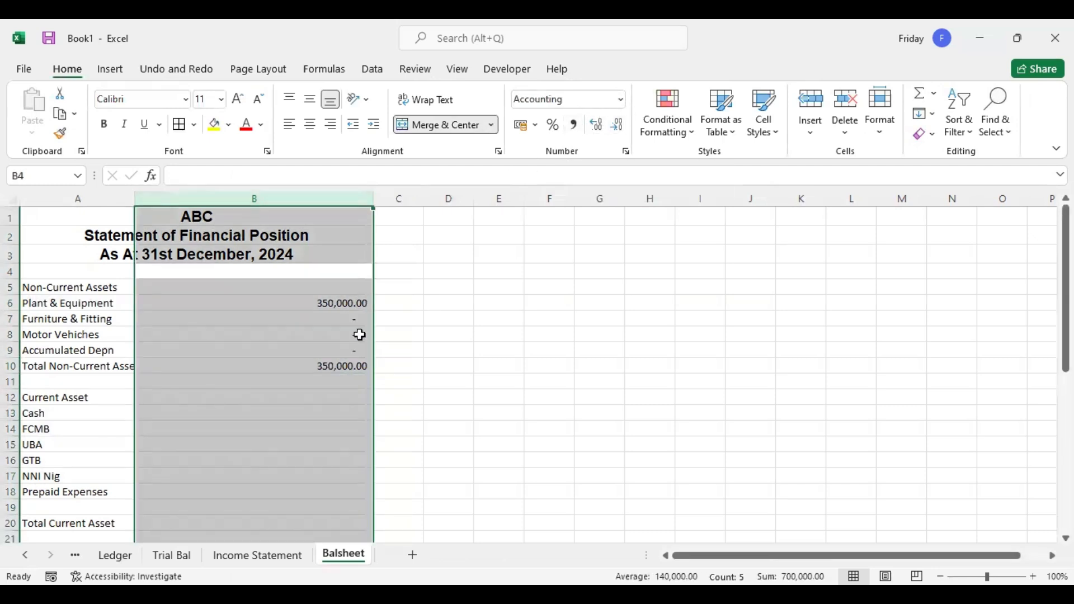
Step: Begin a SUMIF formula for Cash in Balsheet cell B13 with 'Trial Bal'!A4:A19 as the range
{"action": "left_click", "coordinate": [294, 413]}
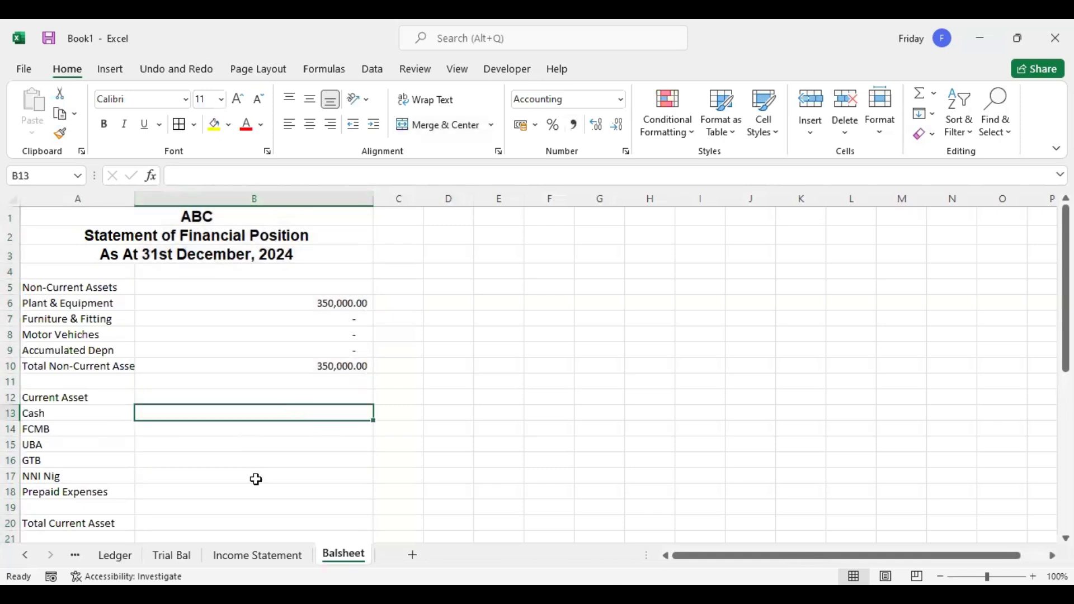
{"action": "left_click", "coordinate": [172, 556]}
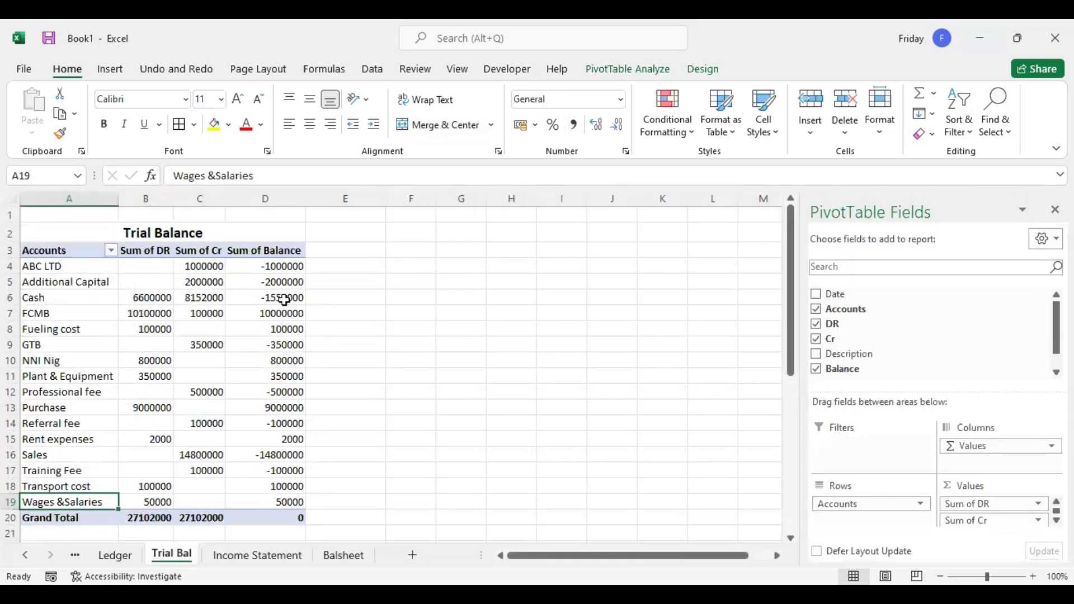
{"action": "mouse_move", "coordinate": [278, 303]}
{"action": "mouse_move", "coordinate": [148, 300]}
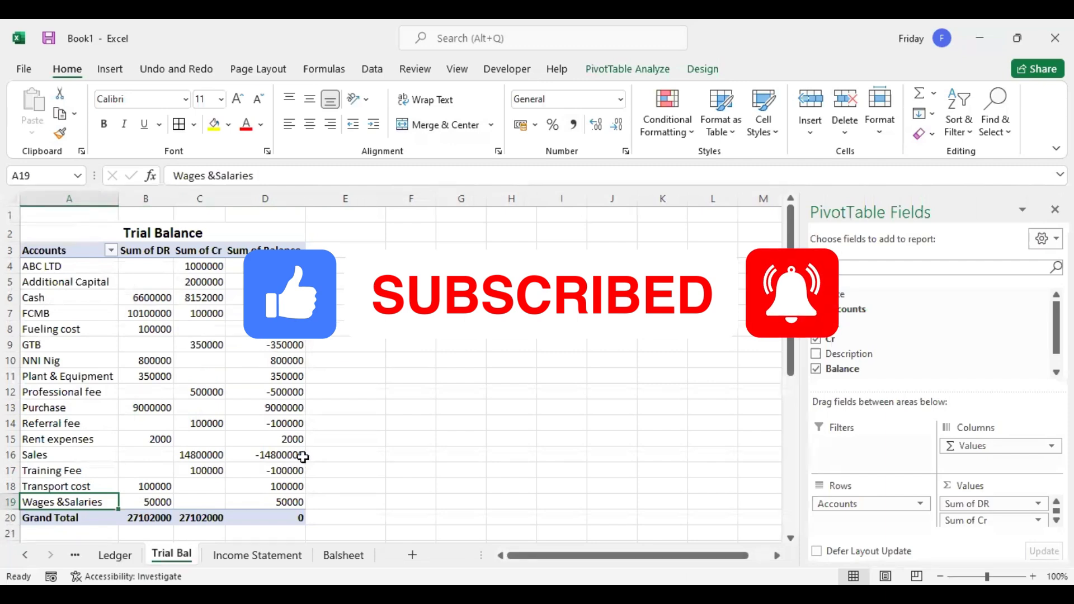
{"action": "left_click", "coordinate": [343, 555]}
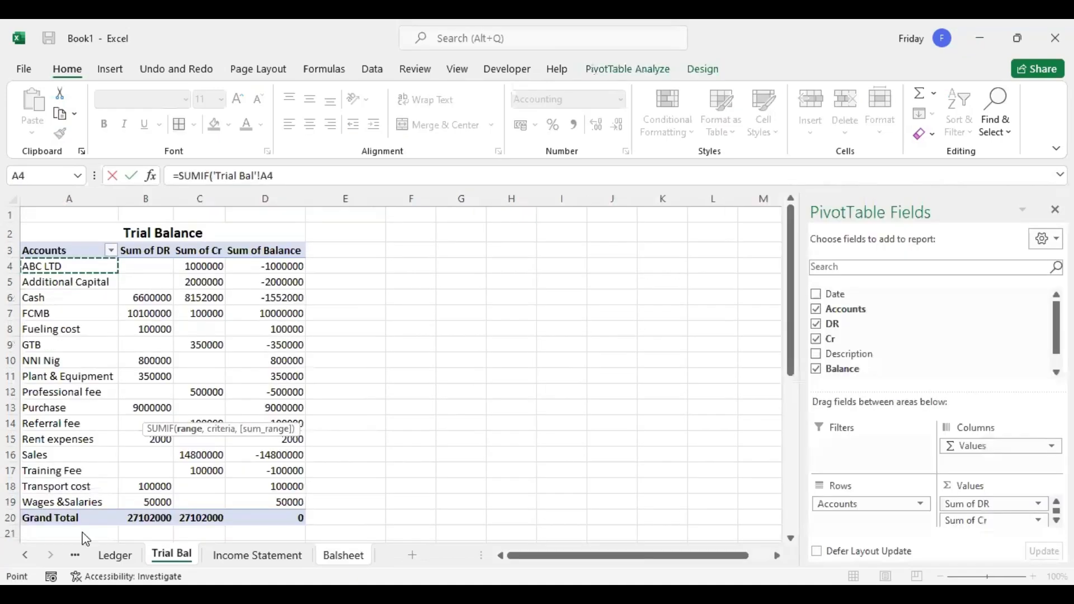
{"action": "type", "text": ":A19,"}
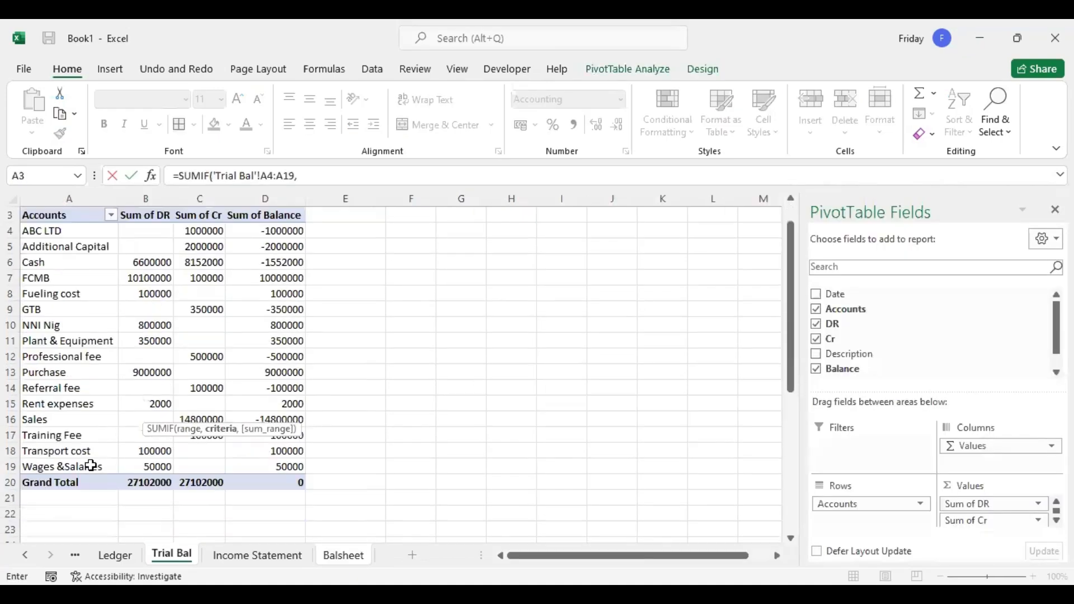
Step: Complete the Cash SUMIF with criteria Balsheet!A13 and the Sum of Balance cells 'Trial Bal'!D4:D19 as the sum range
{"action": "left_click", "coordinate": [343, 555]}
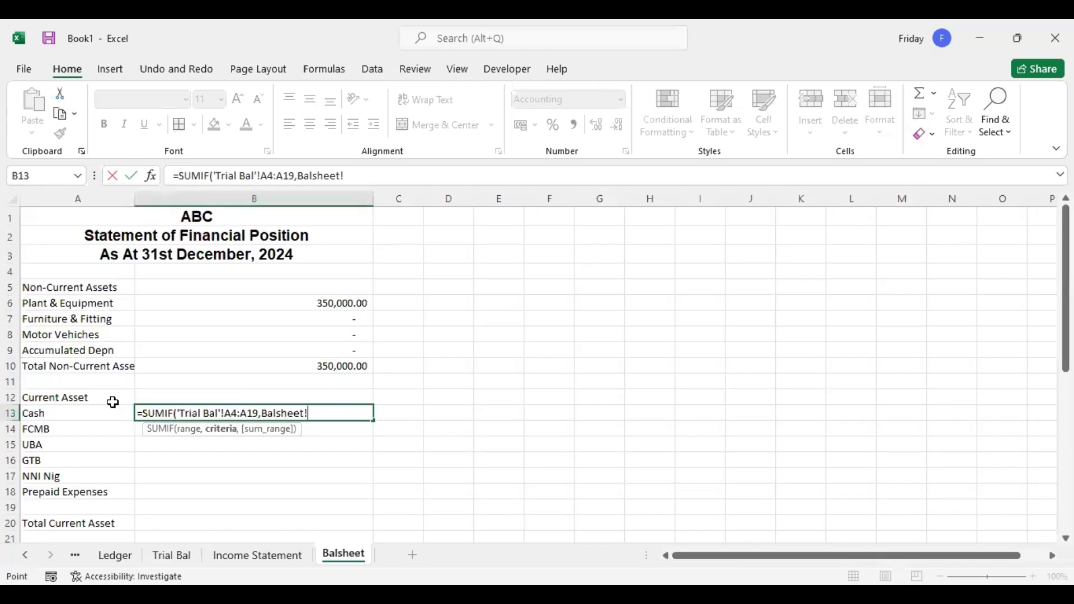
{"action": "left_click", "coordinate": [67, 412]}
{"action": "type", "text": ","}
{"action": "left_click", "coordinate": [173, 556]}
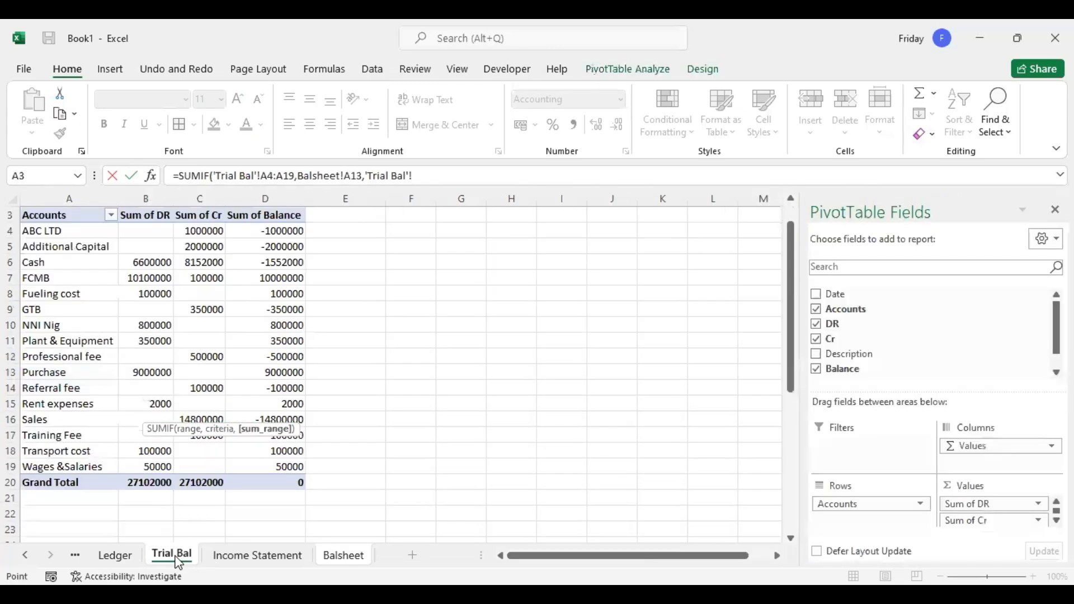
{"action": "left_click", "coordinate": [280, 231]}
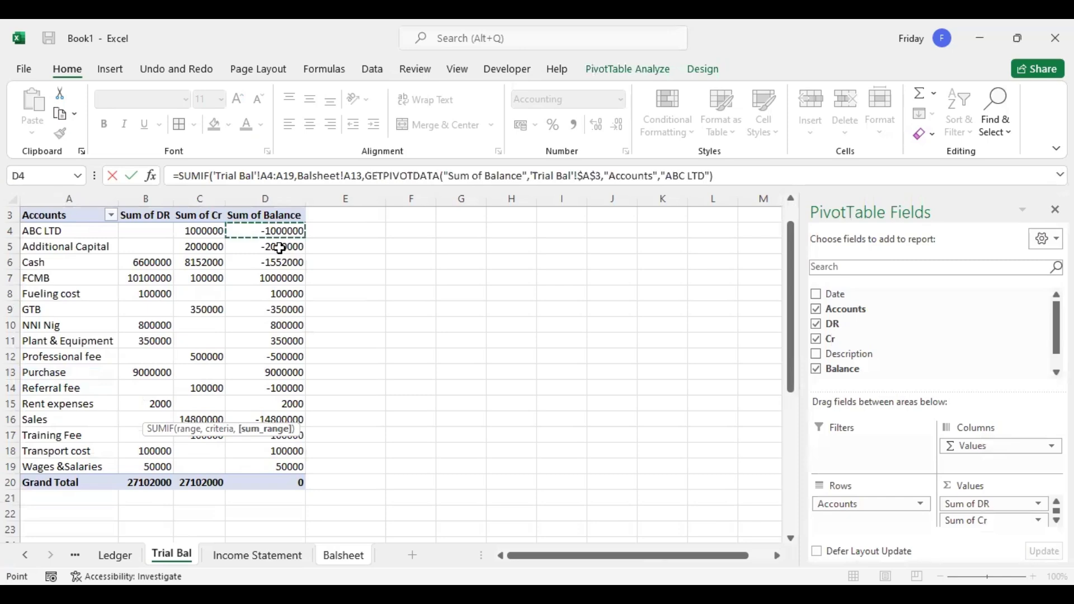
{"action": "left_click", "coordinate": [298, 466], "text": "shift"}
{"action": "key", "text": "Return"}
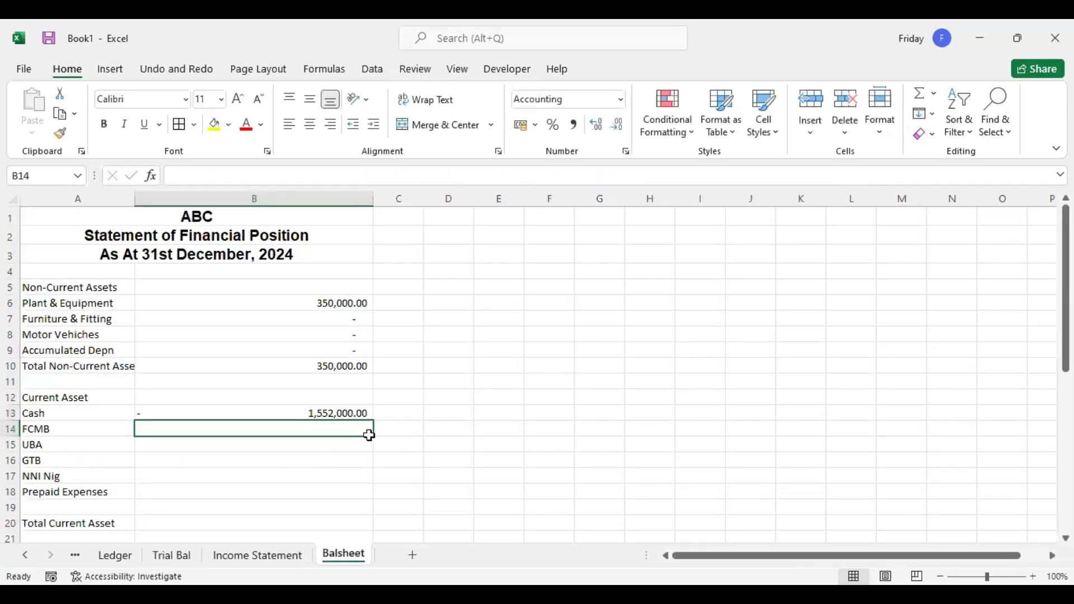
Step: Make both 'Trial Bal' ranges in the Cash SUMIF absolute and fill the formula down from B13 through Prepaid Expenses in B18
{"action": "left_click", "coordinate": [341, 413]}
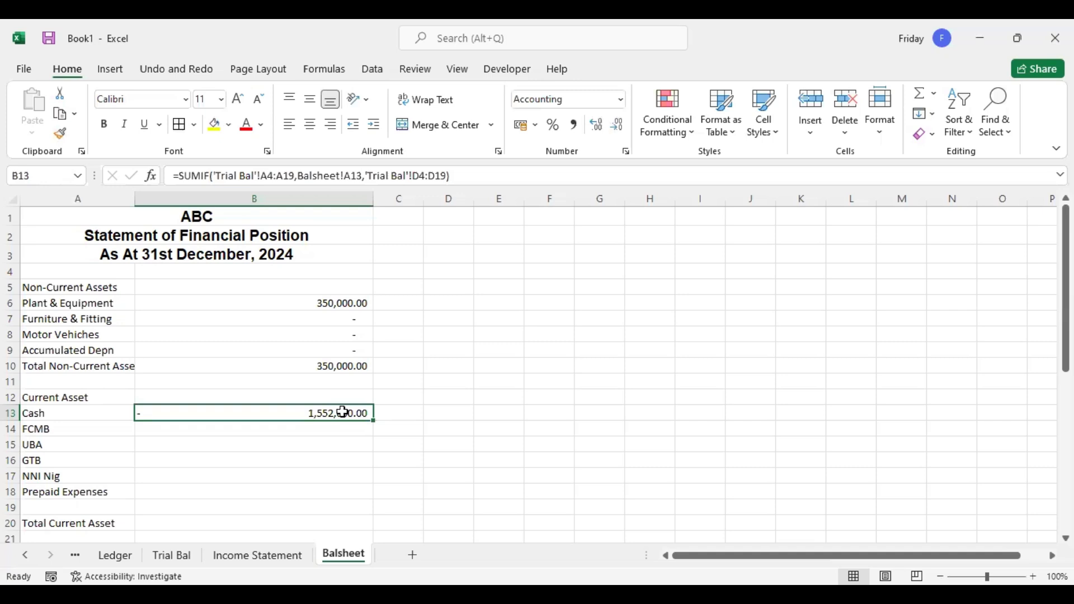
{"action": "double_click", "coordinate": [345, 412]}
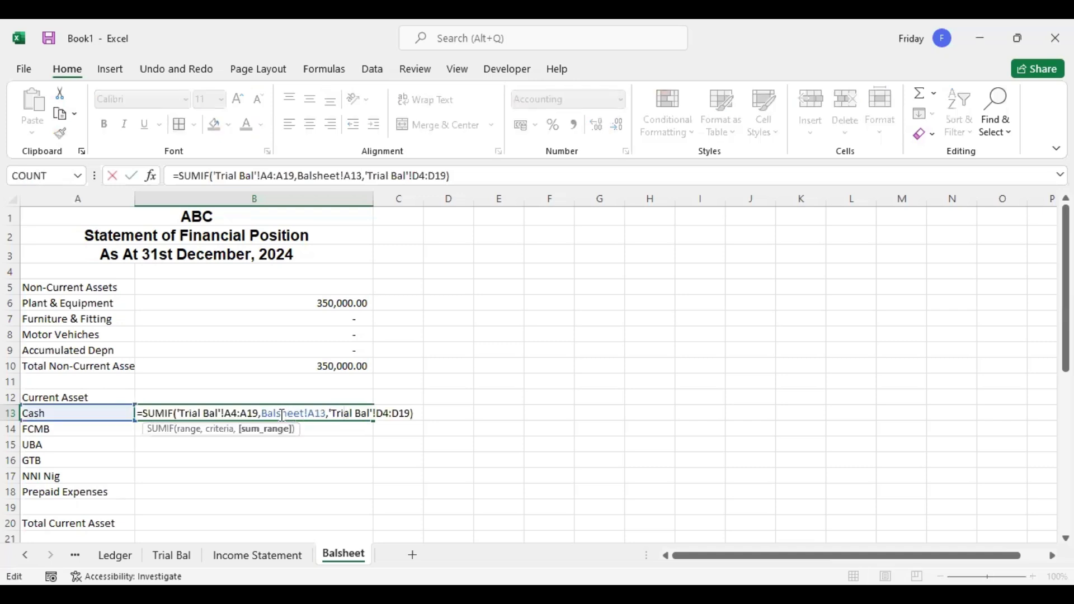
{"action": "left_click", "coordinate": [227, 412]}
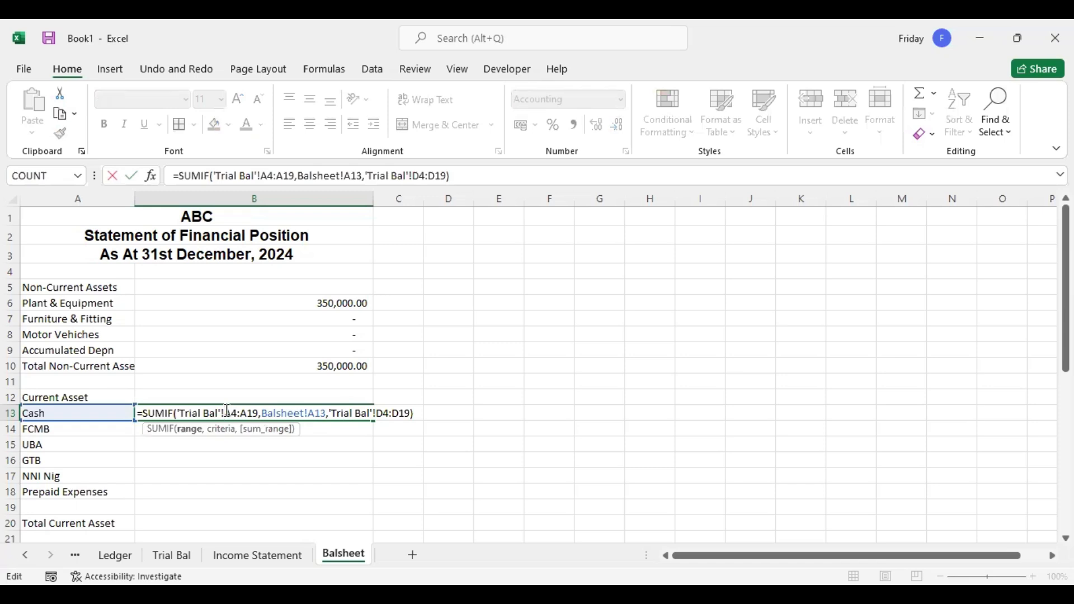
{"action": "key", "text": "F4"}
{"action": "left_click", "coordinate": [253, 412]}
{"action": "key", "text": "F4"}
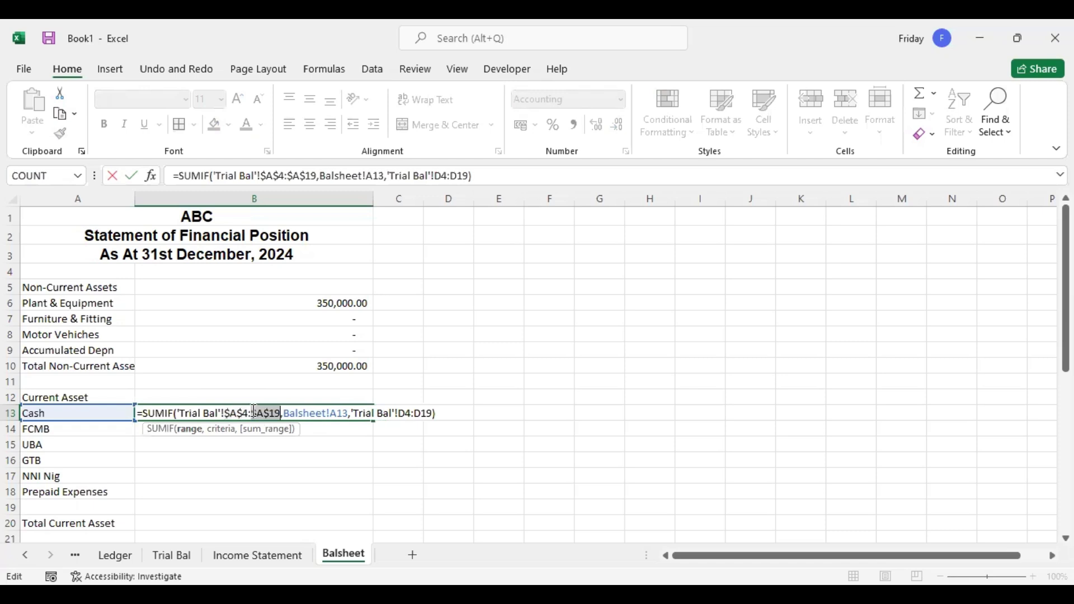
{"action": "left_click", "coordinate": [399, 412]}
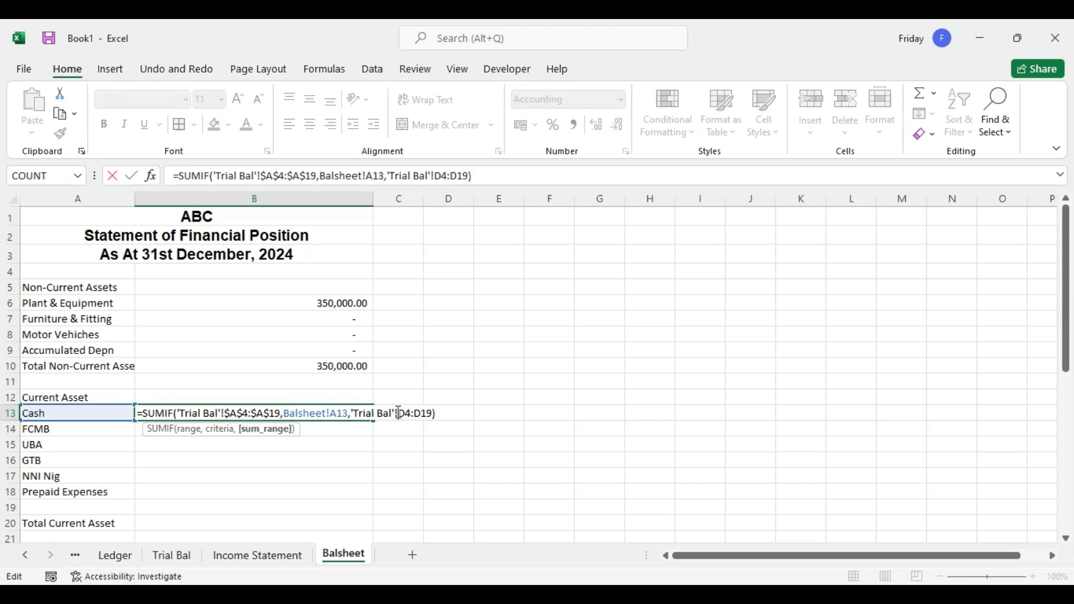
{"action": "key", "text": "F4"}
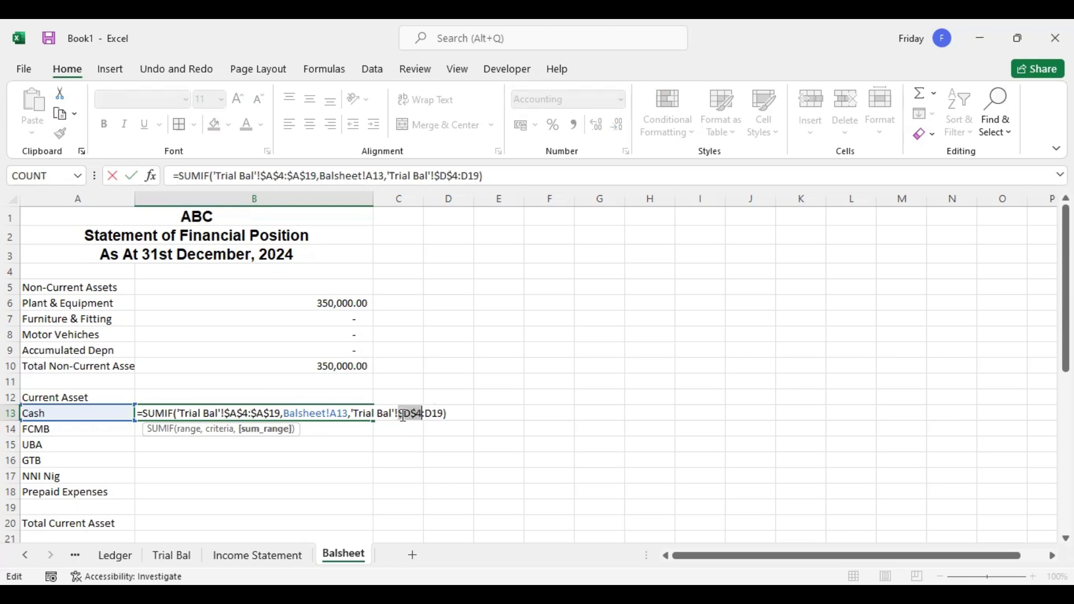
{"action": "left_click", "coordinate": [427, 413]}
{"action": "key", "text": "F4"}
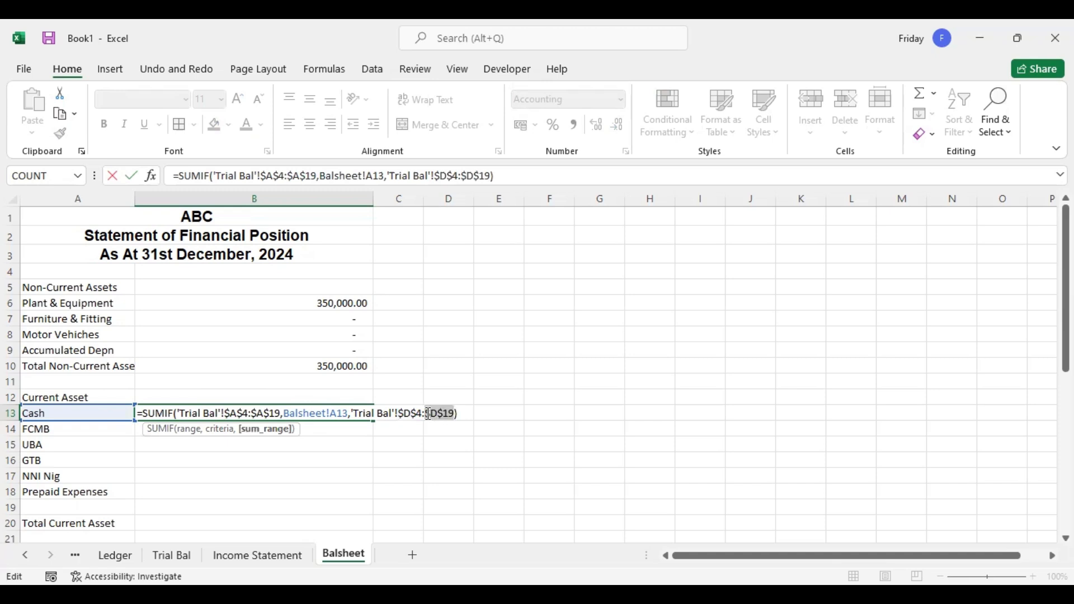
{"action": "key", "text": "Return"}
{"action": "left_click", "coordinate": [363, 414]}
{"action": "left_click_drag", "start_coordinate": [373, 420], "coordinate": [375, 500]}
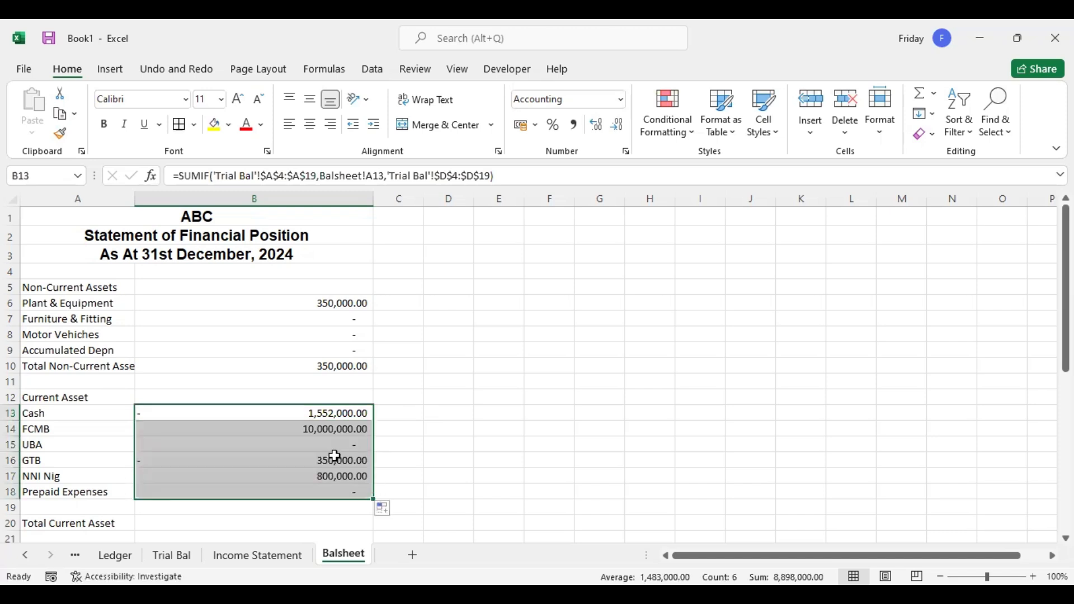
Step: Compare the Cash and GTB balances in the trial balance with the current asset amounts on the Balsheet sheet
{"action": "left_click", "coordinate": [172, 556]}
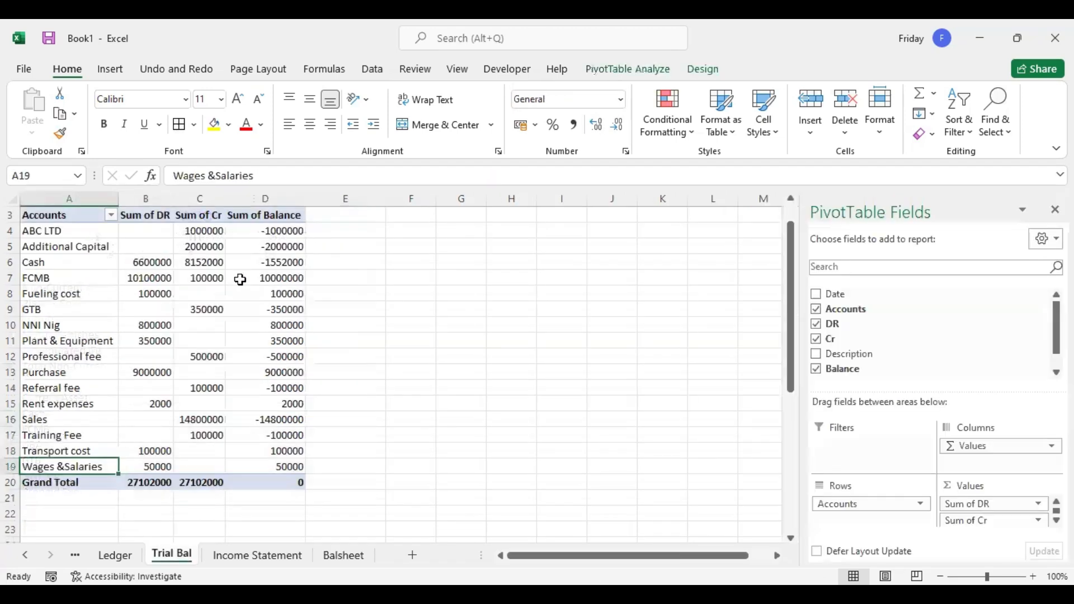
{"action": "left_click", "coordinate": [266, 263]}
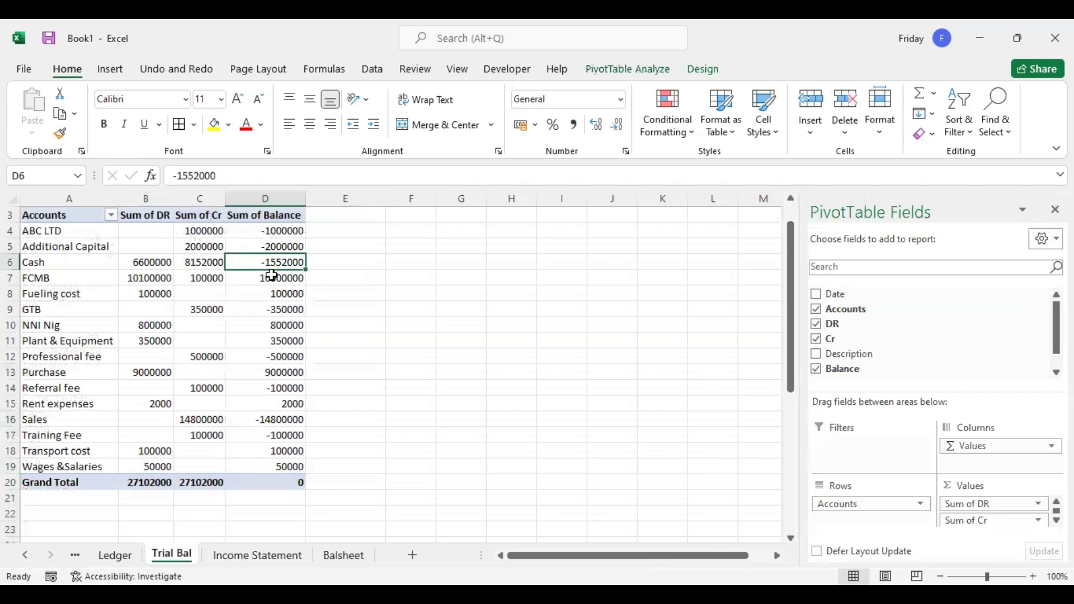
{"action": "left_click", "coordinate": [279, 311]}
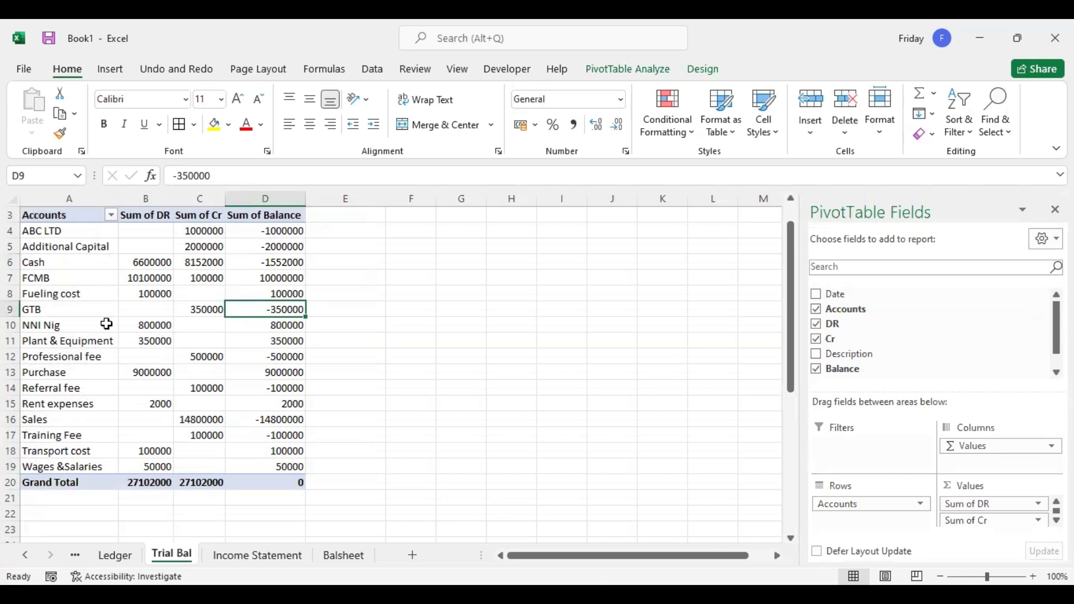
{"action": "left_click", "coordinate": [338, 555]}
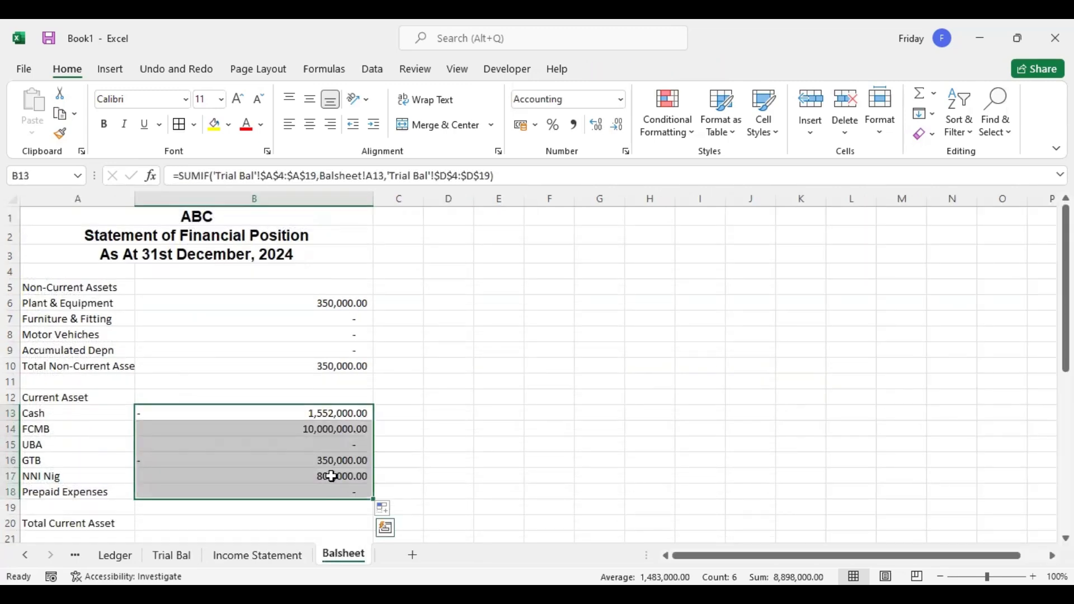
{"action": "left_click", "coordinate": [323, 460]}
{"action": "left_click", "coordinate": [340, 475]}
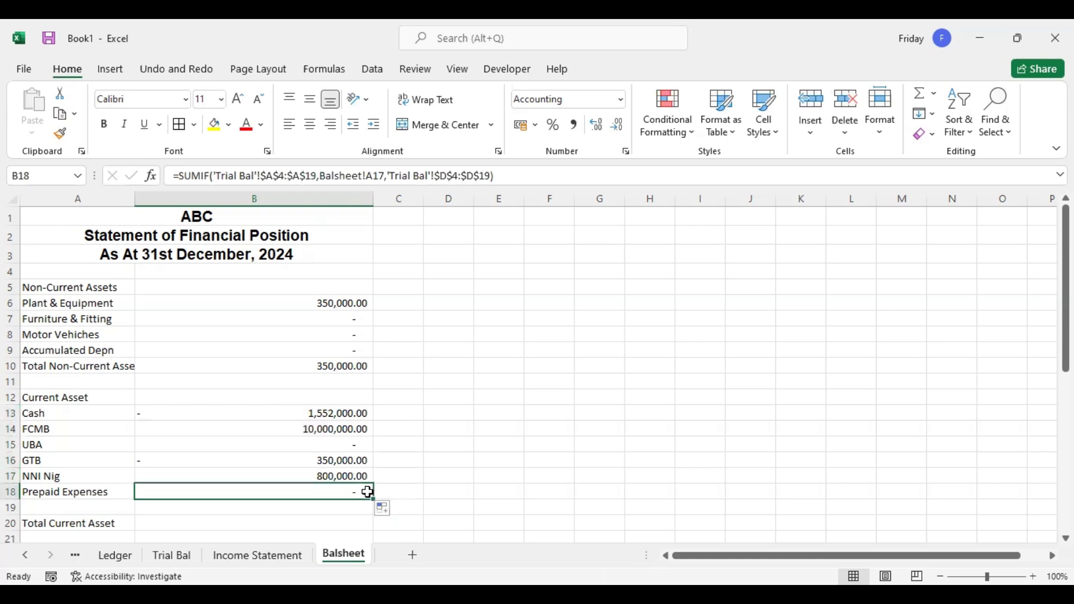
Step: Calculate Total Current Asset in B20 by summing the current asset amounts above it
{"action": "key", "text": "Down"}
{"action": "key", "text": "Down"}
{"action": "key", "text": "Down"}
{"action": "key", "text": "Down"}
{"action": "key", "text": "Down"}
{"action": "key", "text": "Down"}
{"action": "left_click", "coordinate": [339, 484]}
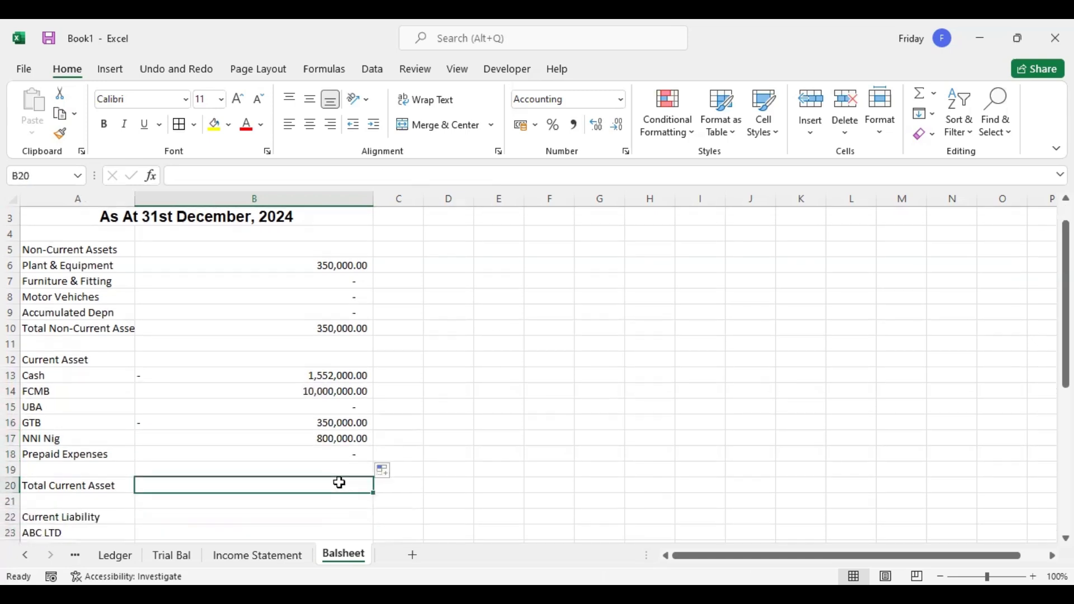
{"action": "left_click", "coordinate": [922, 98]}
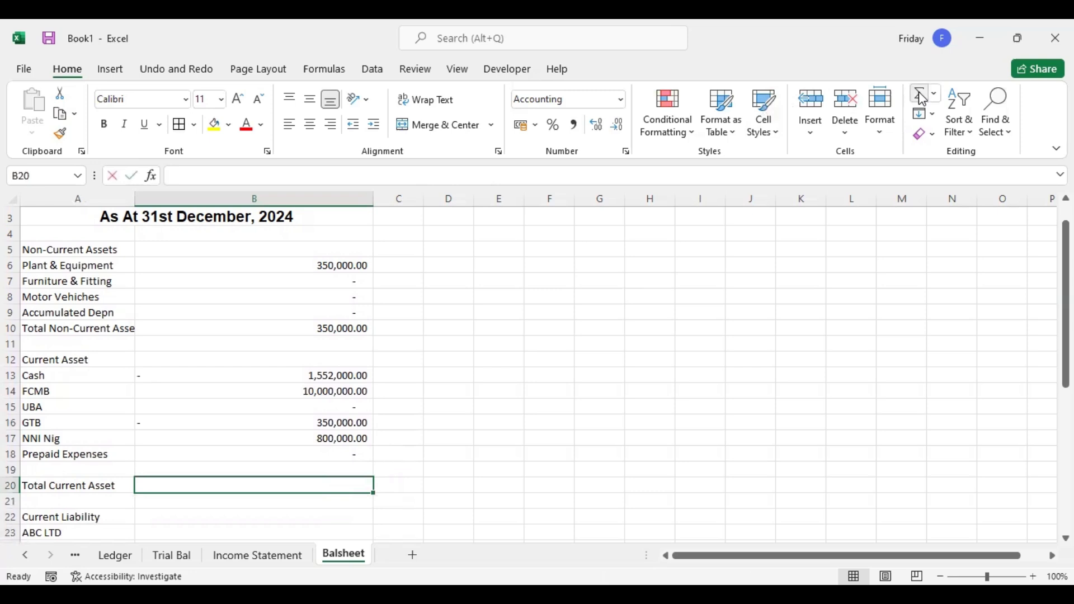
{"action": "key", "text": "Return"}
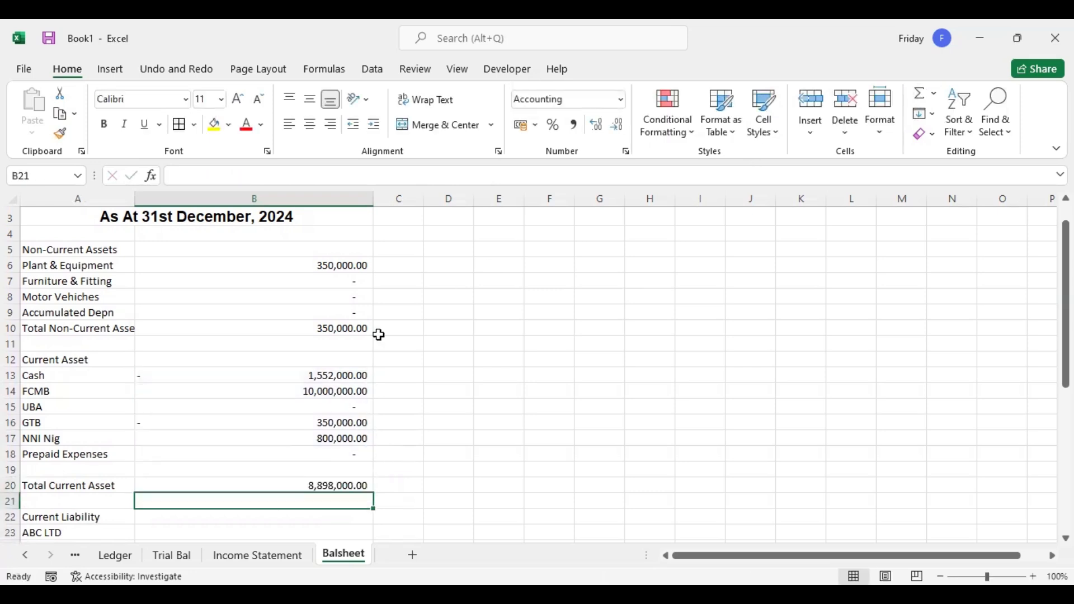
Step: Check ABC LTD's balance on the Trial Bal sheet against the Current Liability section of the Balsheet sheet
{"action": "left_click", "coordinate": [340, 449]}
{"action": "key", "text": "Down"}
{"action": "key", "text": "Down"}
{"action": "key", "text": "Down"}
{"action": "key", "text": "Down"}
{"action": "key", "text": "Down"}
{"action": "key", "text": "Down"}
{"action": "key", "text": "Down"}
{"action": "key", "text": "Down"}
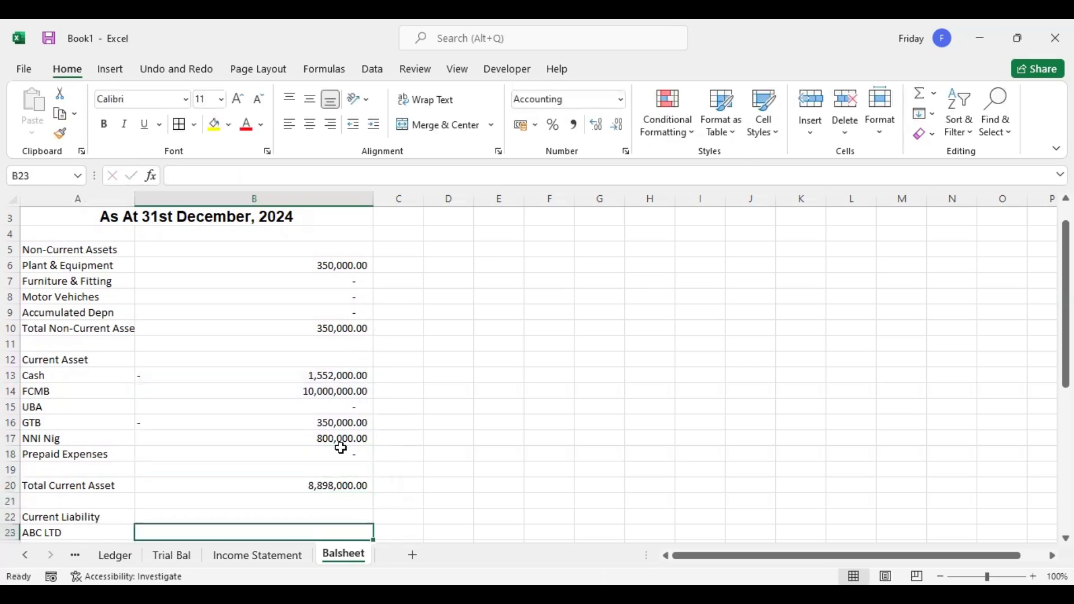
{"action": "left_click", "coordinate": [313, 480]}
{"action": "left_click", "coordinate": [173, 555]}
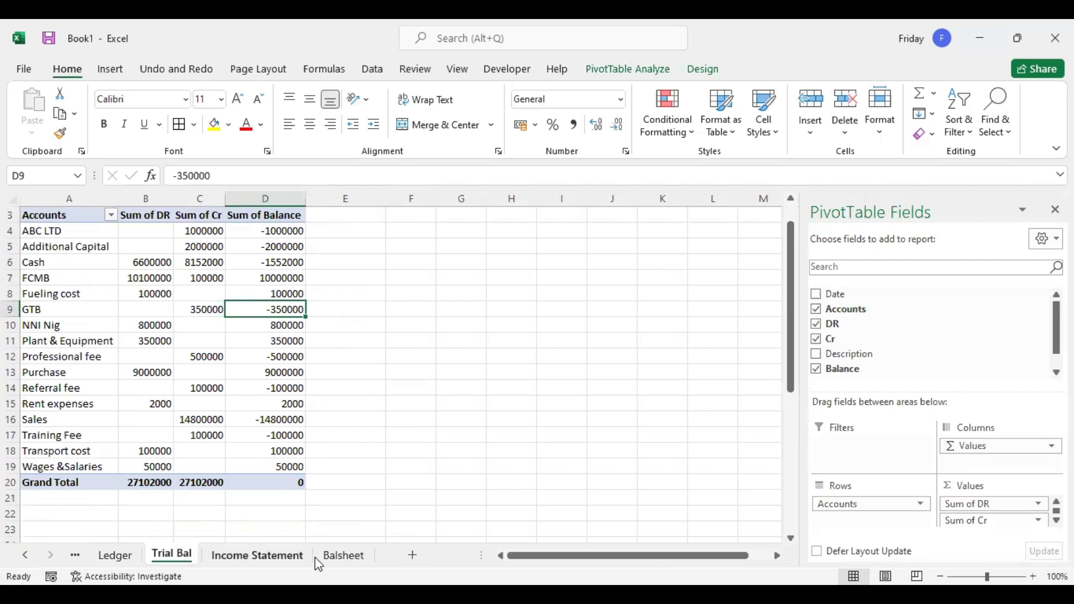
{"action": "left_click", "coordinate": [338, 556]}
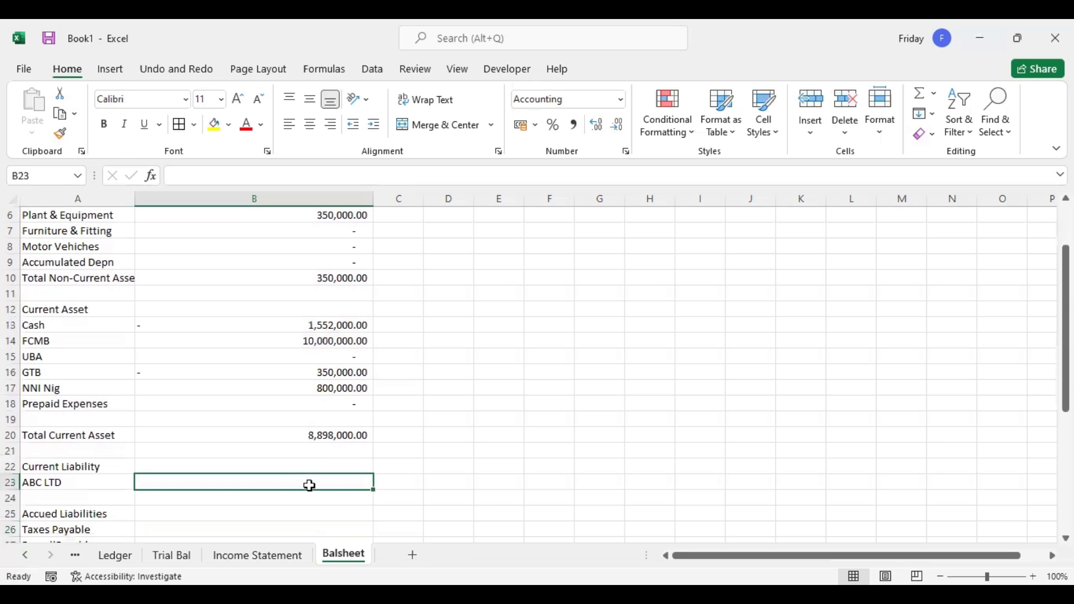
Step: Start a SUMIF for ABC LTD in B23 with the account names 'Trial Bal'!A4:A19 as the range
{"action": "type", "text": "=s"}
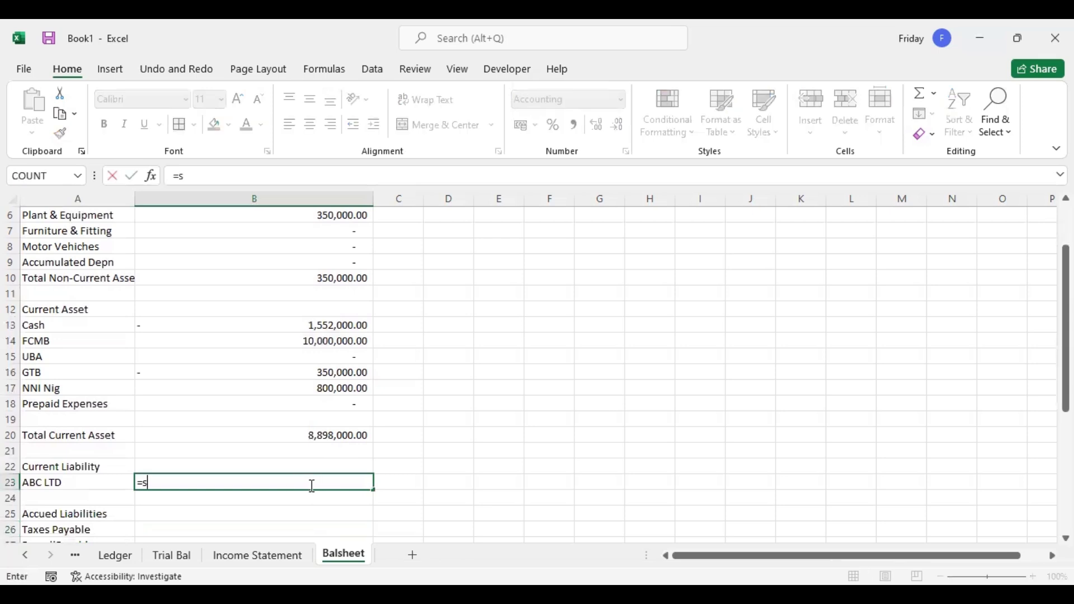
{"action": "type", "text": "umi"}
{"action": "key", "text": "Tab"}
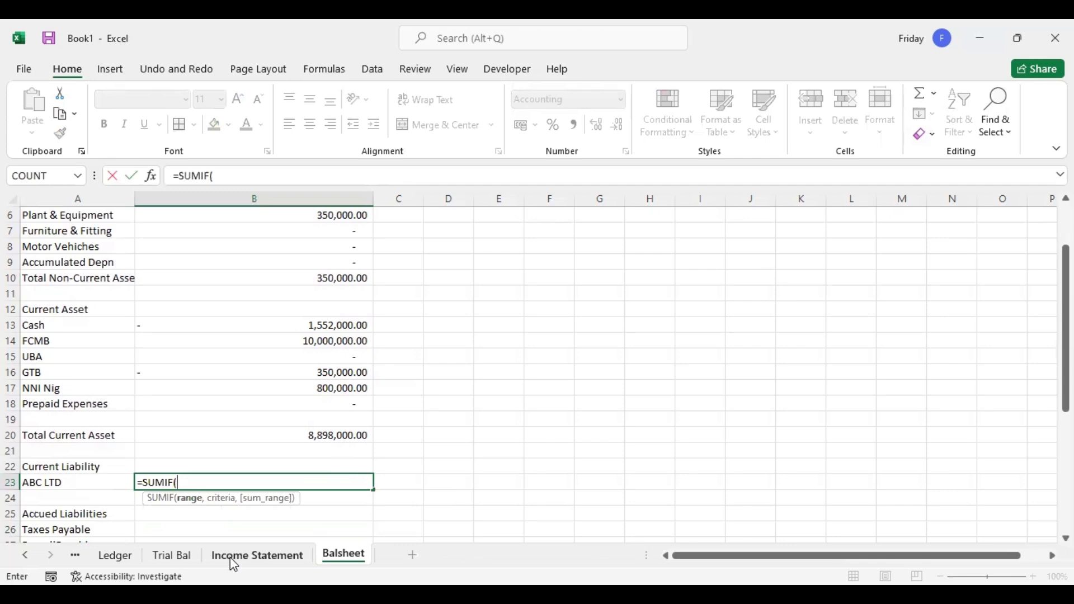
{"action": "left_click", "coordinate": [172, 556]}
{"action": "left_click", "coordinate": [69, 230]}
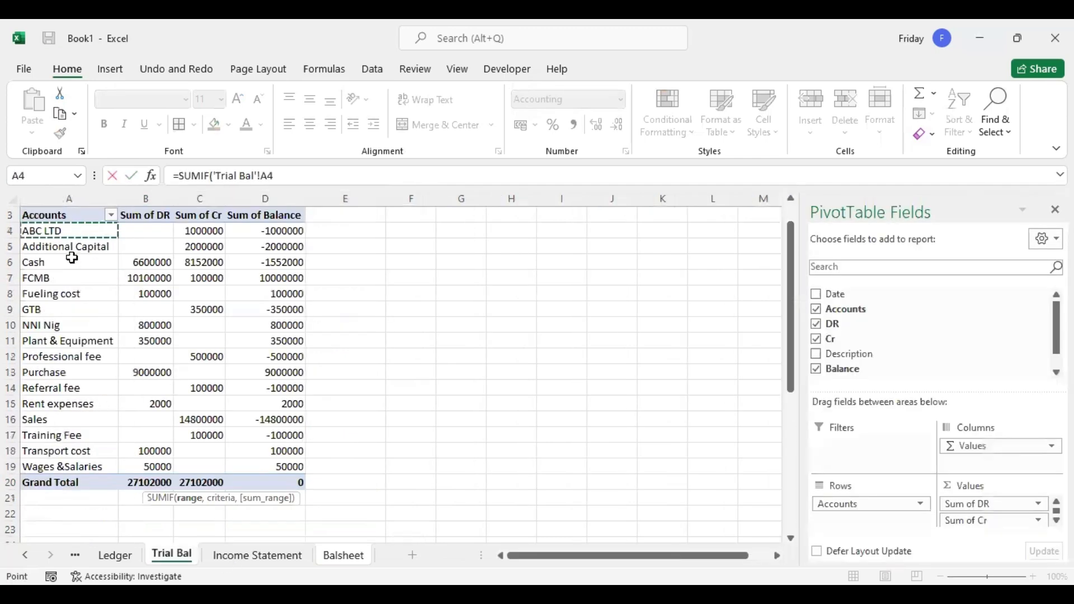
{"action": "left_click", "coordinate": [94, 466], "text": "shift"}
{"action": "type", "text": ","}
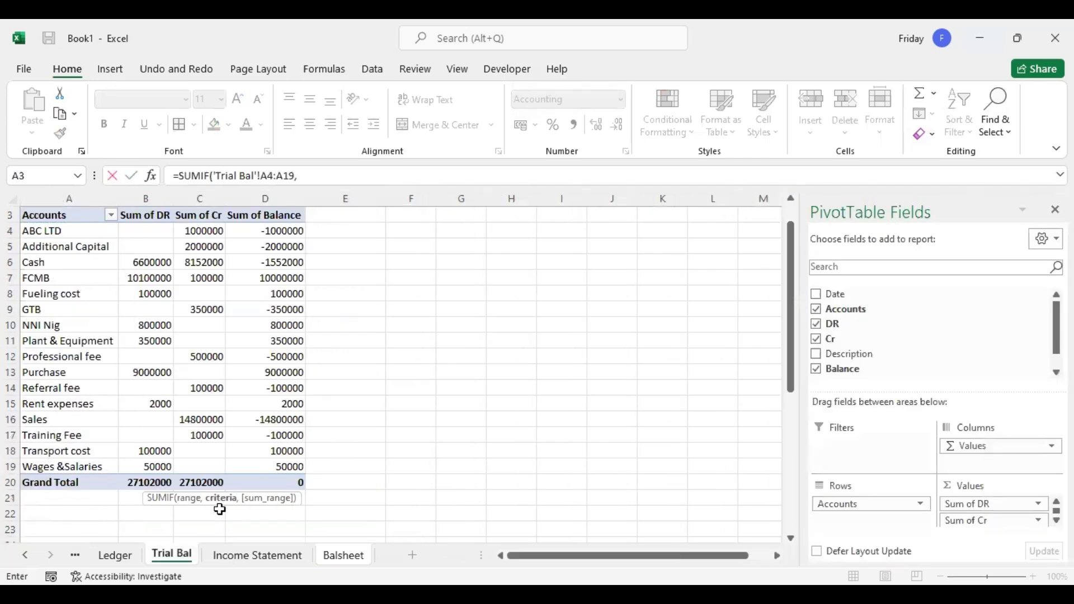
Step: Complete the ABC LTD SUMIF with criteria Balsheet!A23 and the trial balance's Sum of Cr amounts as the sum range
{"action": "left_click", "coordinate": [339, 556]}
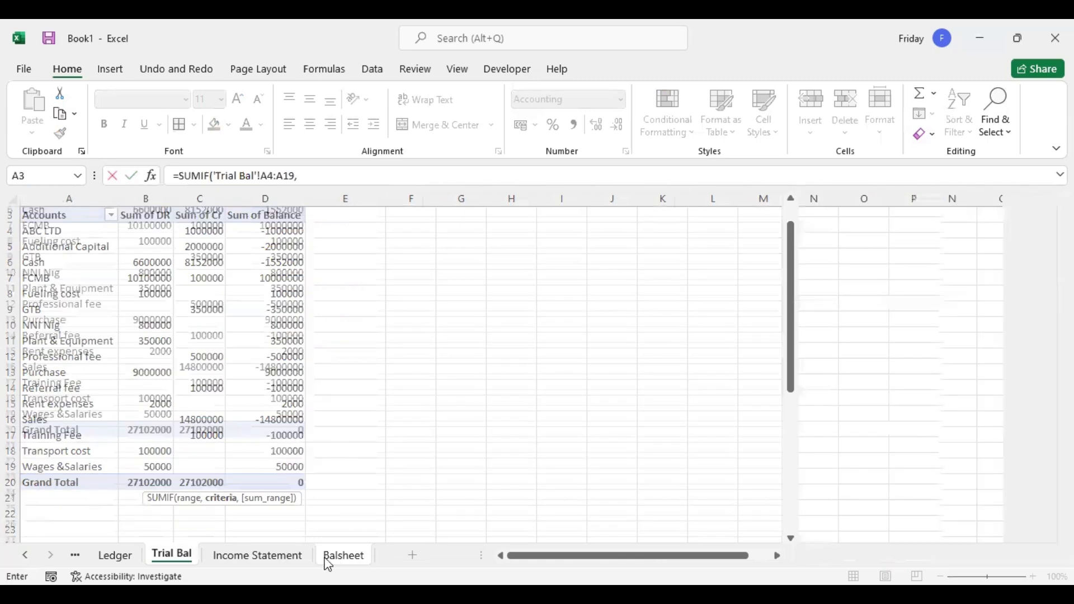
{"action": "left_click", "coordinate": [82, 481]}
{"action": "type", "text": ","}
{"action": "left_click", "coordinate": [171, 555]}
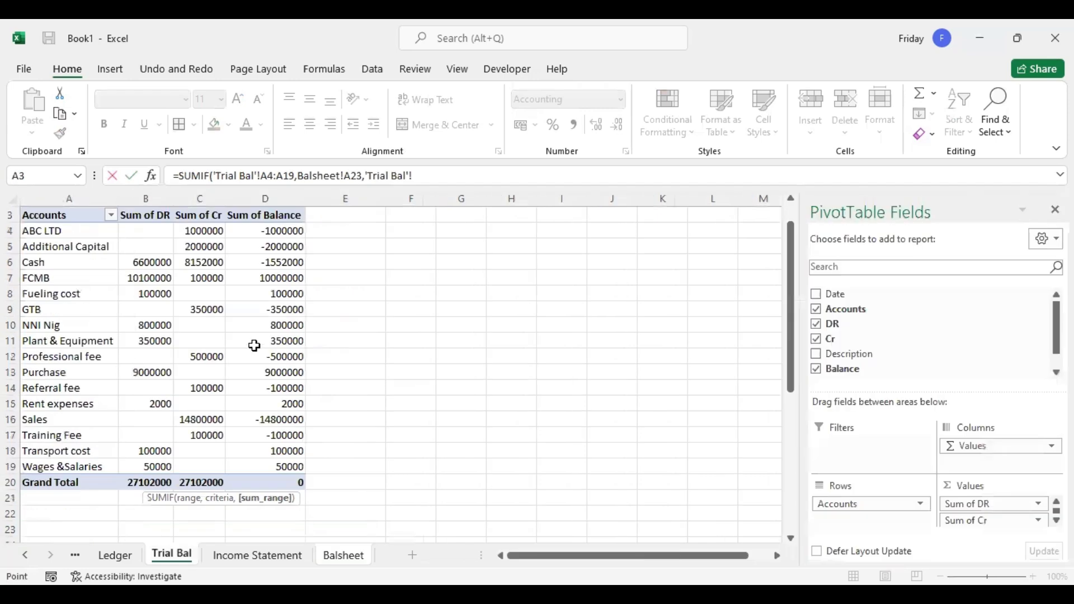
{"action": "left_click", "coordinate": [200, 231]}
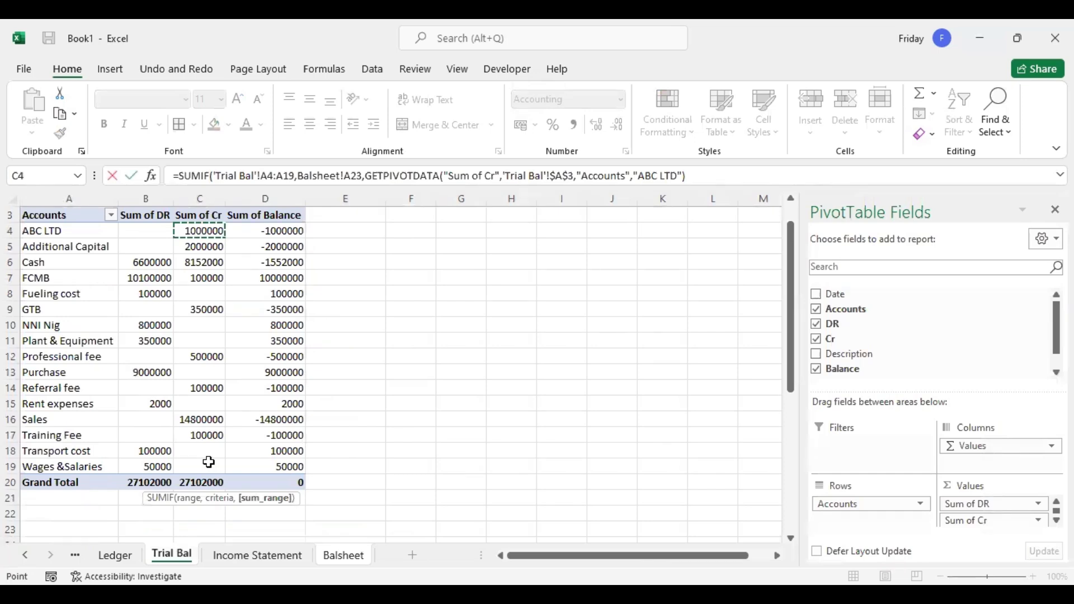
{"action": "key", "text": "Return"}
Step: Fill the ABC LTD formula down from B23 through Notes payable in B28 and delete the blank-row cells A24:D24 below ABC LTD
{"action": "left_click", "coordinate": [347, 481]}
{"action": "key", "text": "Down"}
{"action": "key", "text": "Down"}
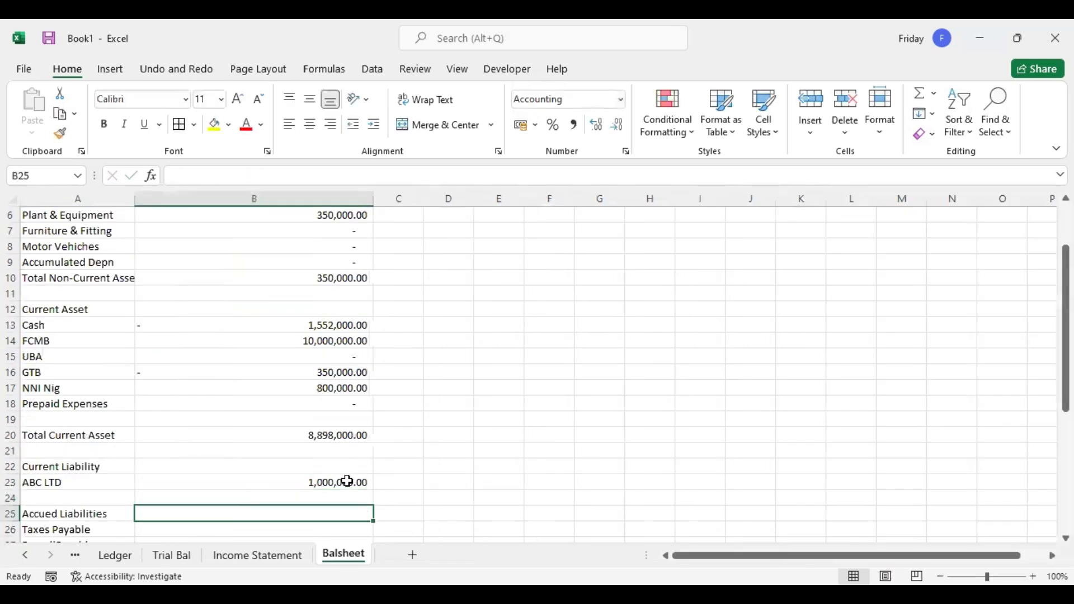
{"action": "key", "text": "Down"}
{"action": "key", "text": "Down"}
{"action": "key", "text": "Down"}
{"action": "key", "text": "Down"}
{"action": "key", "text": "Down"}
{"action": "key", "text": "Down"}
{"action": "key", "text": "Down"}
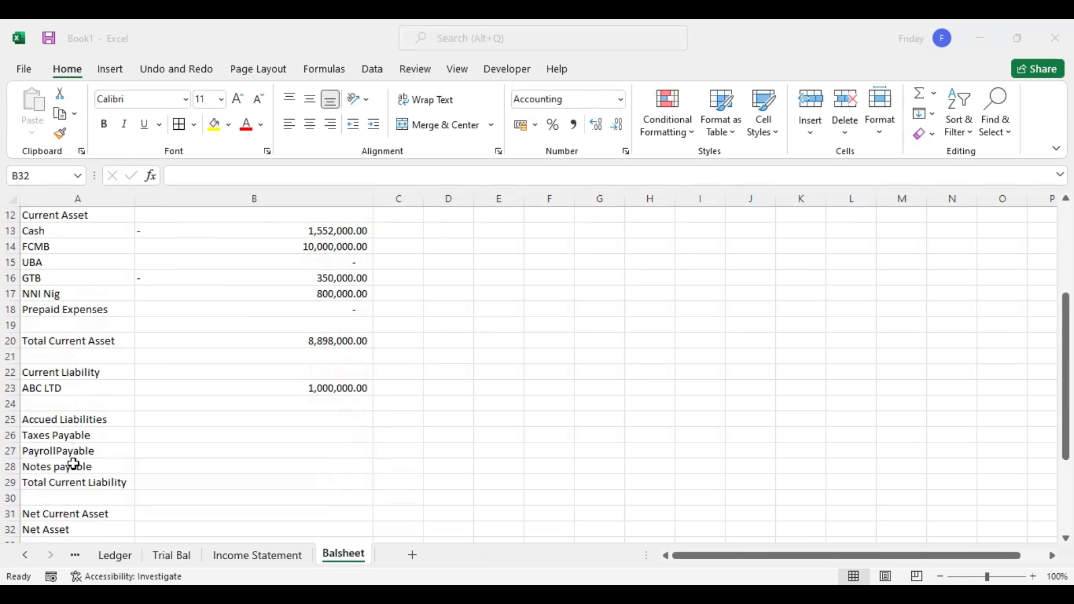
{"action": "left_click", "coordinate": [79, 429]}
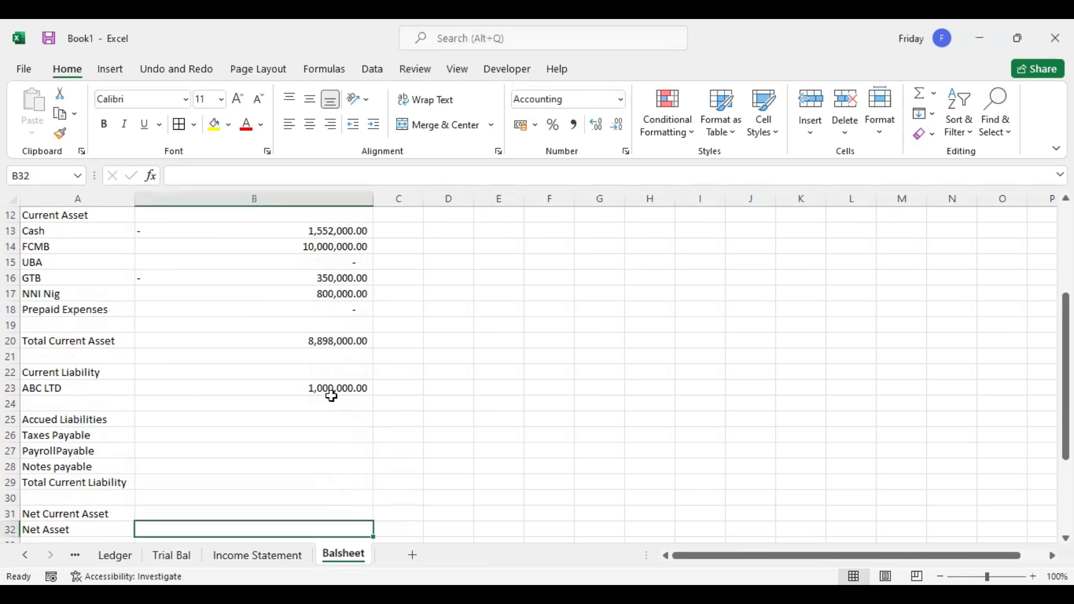
{"action": "left_click", "coordinate": [346, 387]}
{"action": "left_click_drag", "start_coordinate": [373, 396], "coordinate": [367, 469]}
{"action": "left_click_drag", "start_coordinate": [68, 410], "coordinate": [475, 403]}
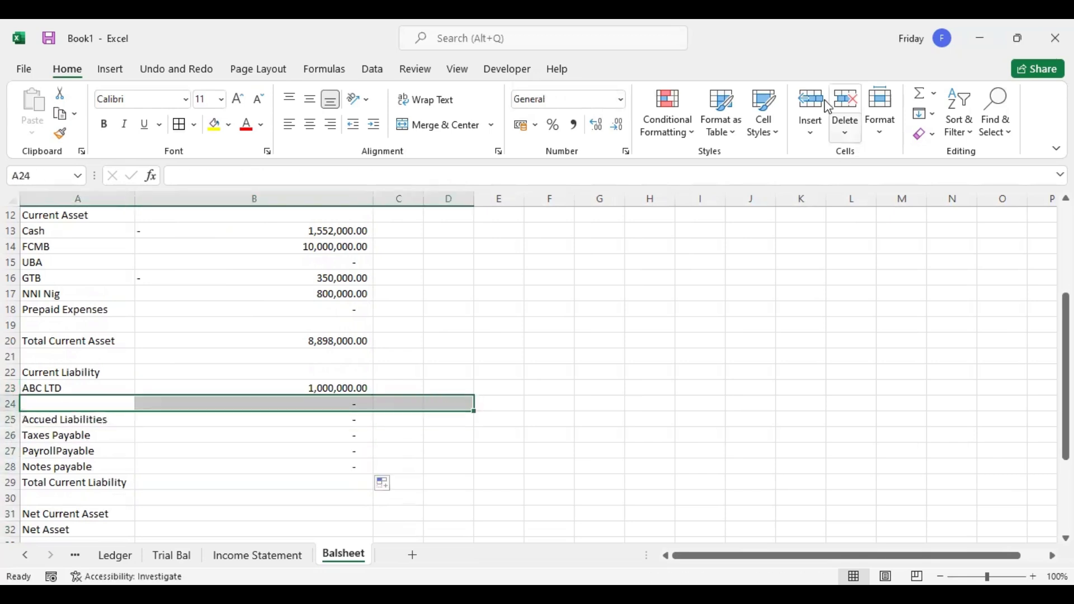
{"action": "left_click", "coordinate": [845, 103]}
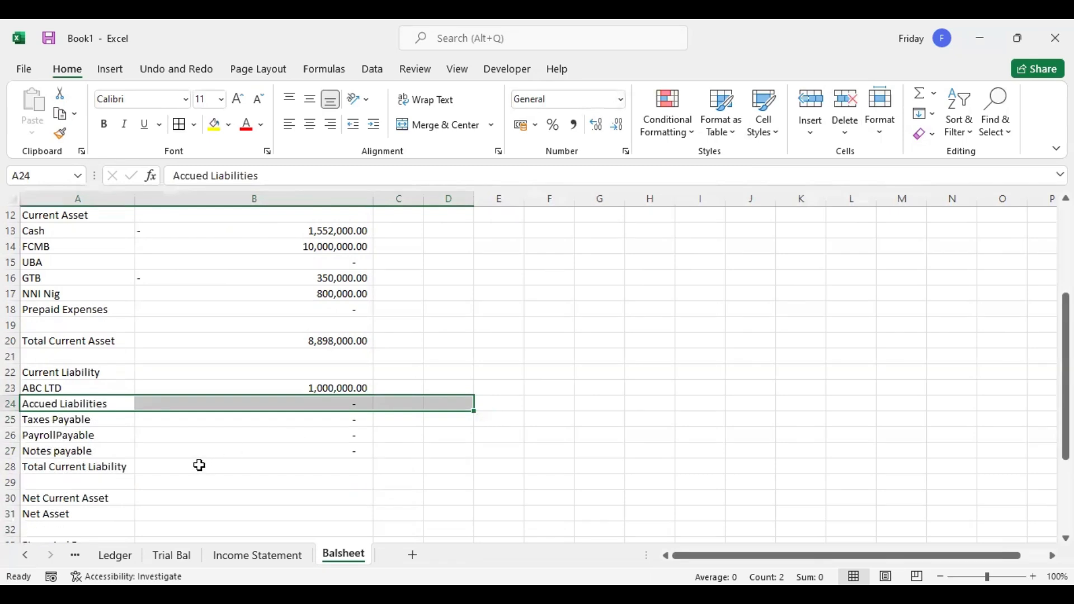
Step: Calculate Total Current Liability in B28 by summing B23:B27
{"action": "left_click", "coordinate": [310, 467]}
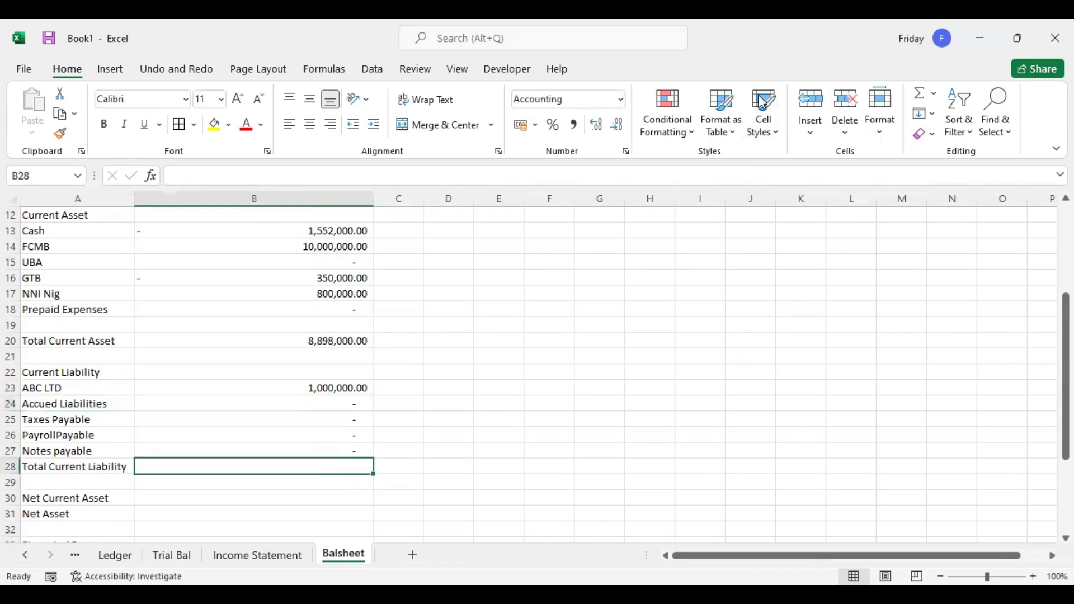
{"action": "left_click", "coordinate": [919, 92]}
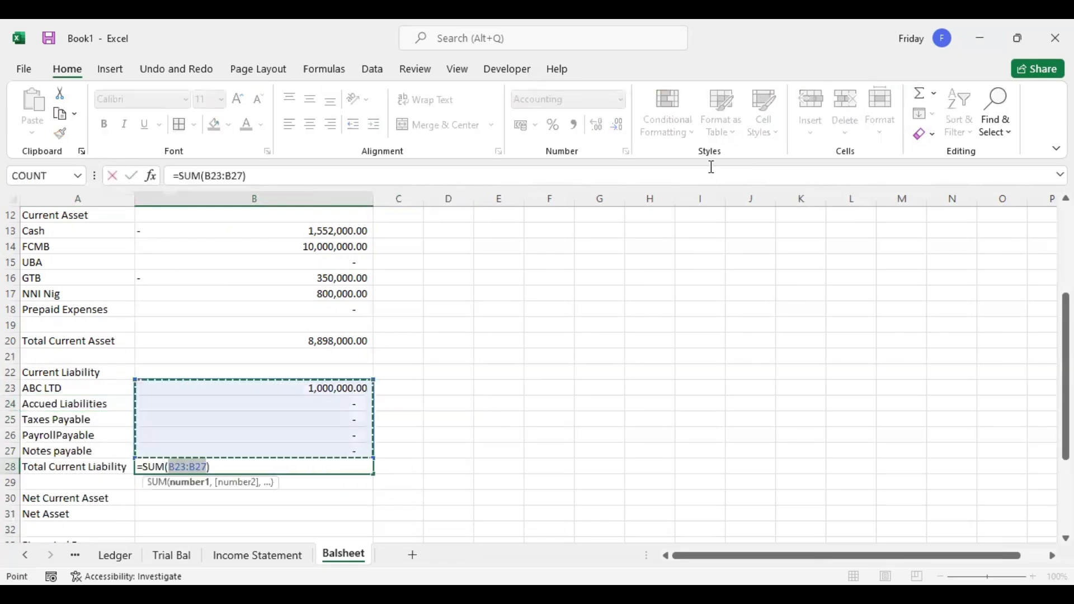
{"action": "key", "text": "Return"}
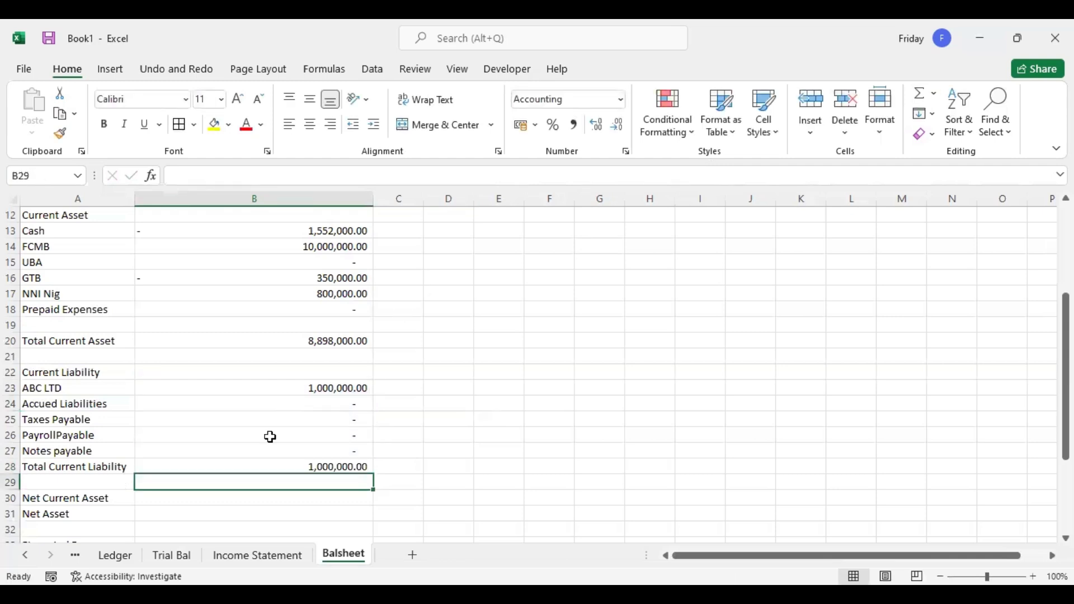
Step: Calculate Net Current Asset in B30 as Total Current Asset minus Total Current Liability with the formula =B20-B28
{"action": "left_click", "coordinate": [327, 496]}
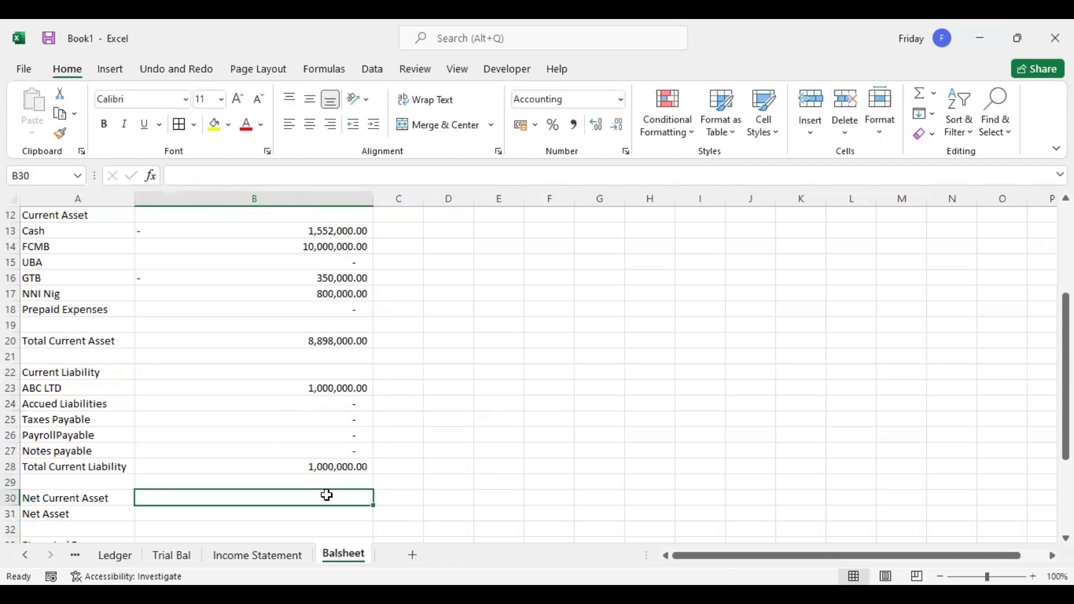
{"action": "type", "text": "="}
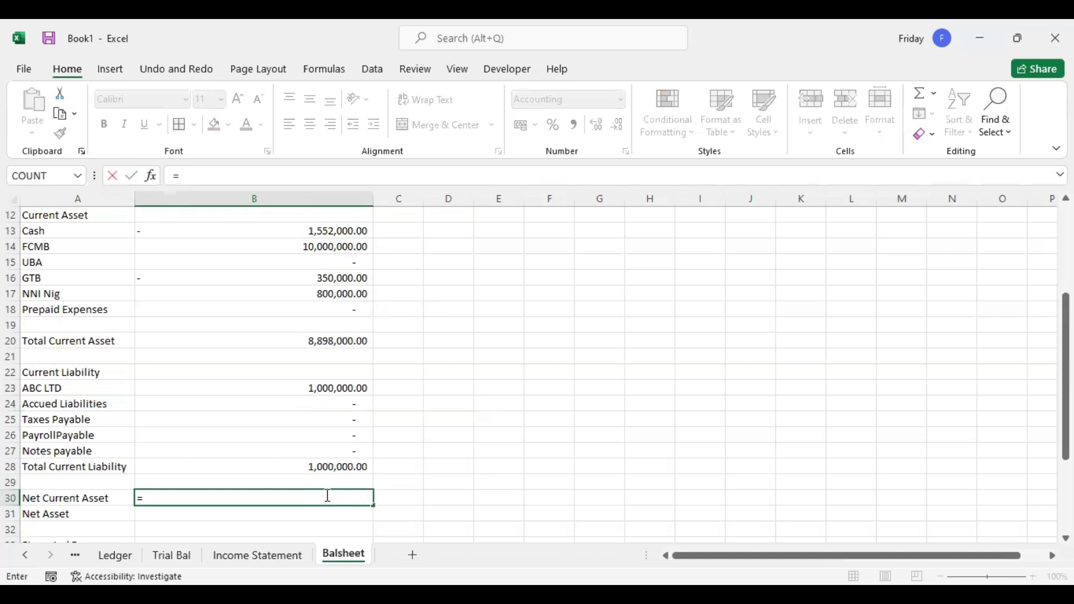
{"action": "left_click", "coordinate": [339, 341]}
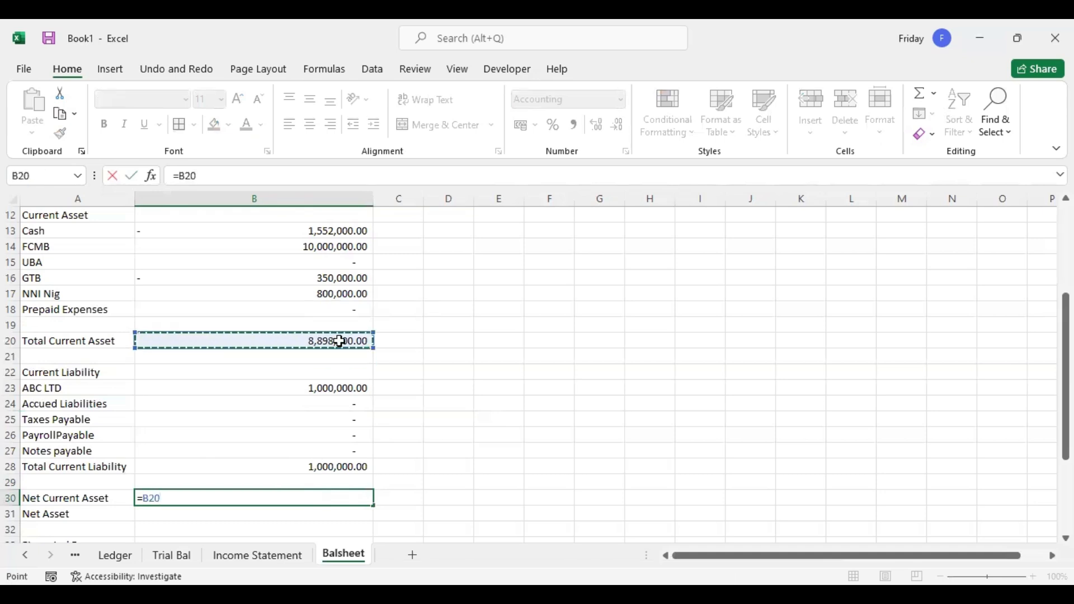
{"action": "type", "text": "-"}
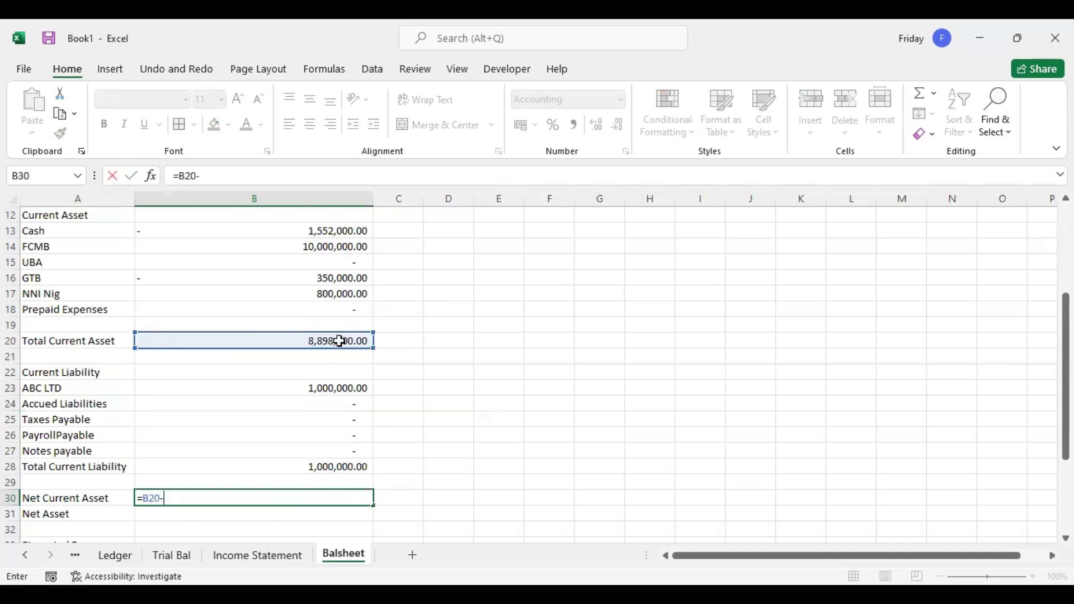
{"action": "left_click", "coordinate": [338, 462]}
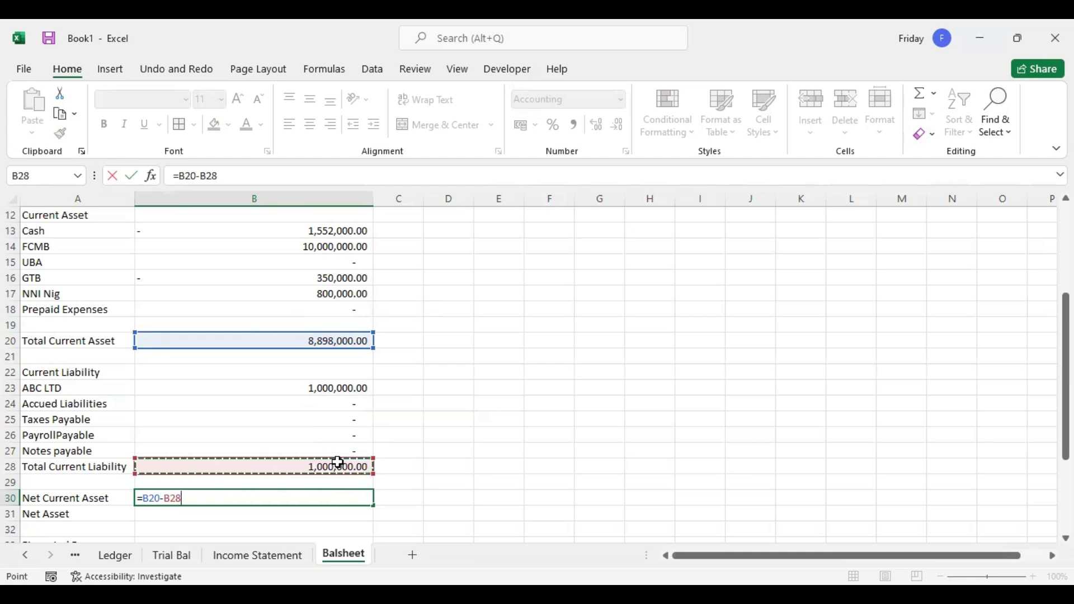
{"action": "key", "text": "Return"}
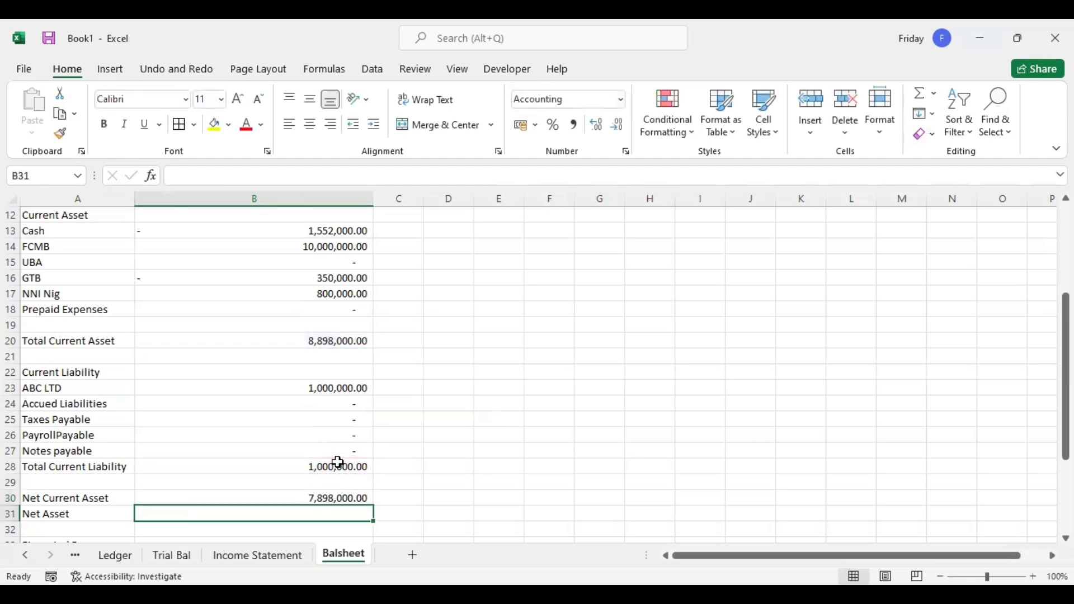
Step: Calculate Net Asset in B31 by adding Total Non-Current Asset in B10 to Net Current Asset in B30
{"action": "type", "text": "="}
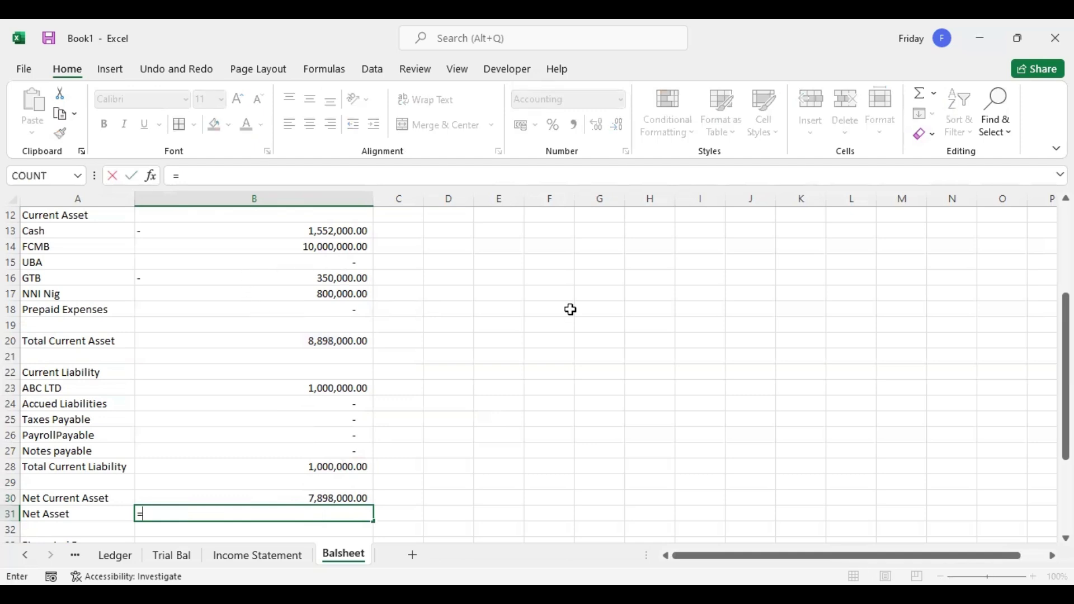
{"action": "scroll", "coordinate": [537, 369], "scroll_direction": "up", "scroll_amount": 1}
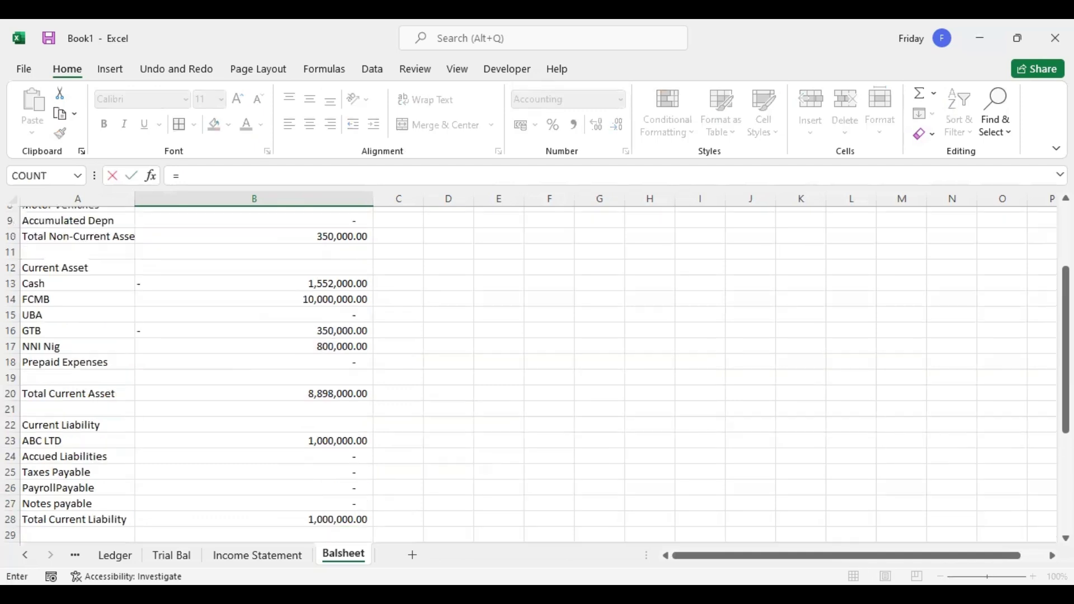
{"action": "left_click", "coordinate": [351, 231]}
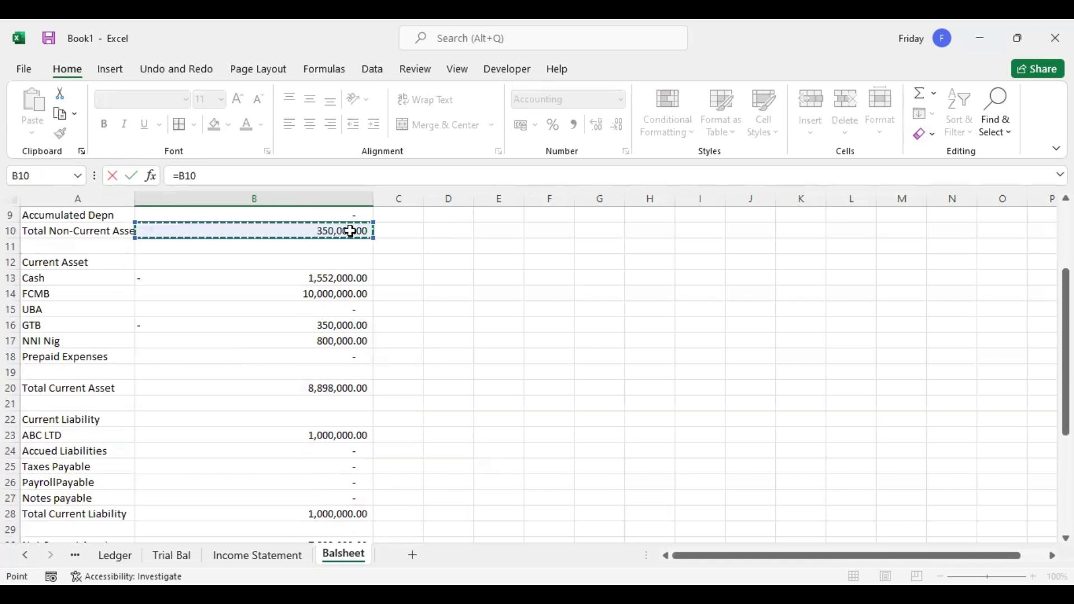
{"action": "type", "text": "+"}
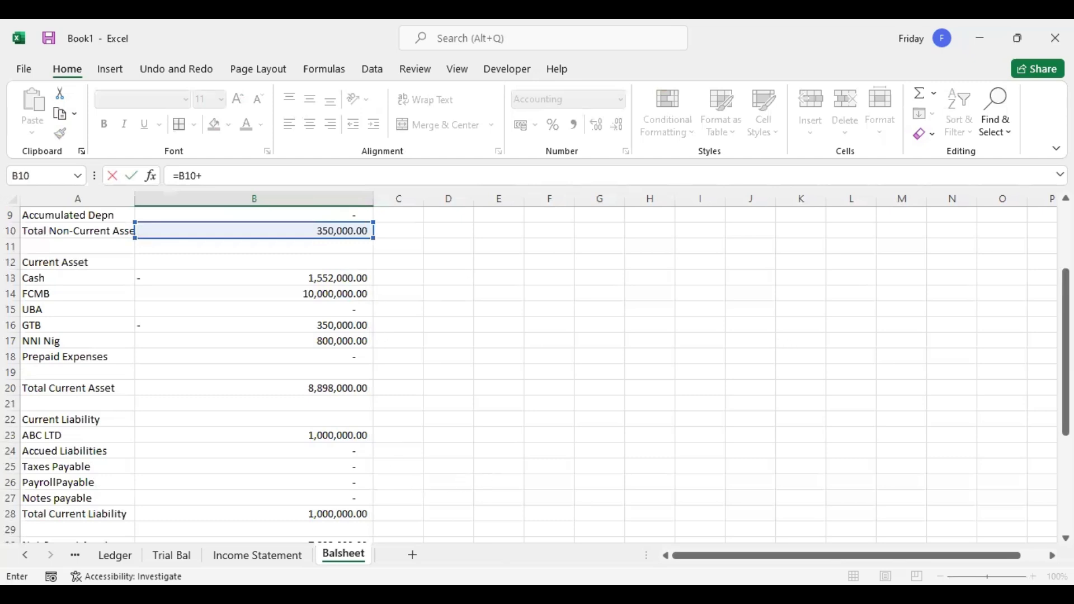
{"action": "scroll", "coordinate": [535, 374], "scroll_direction": "down", "scroll_amount": 3}
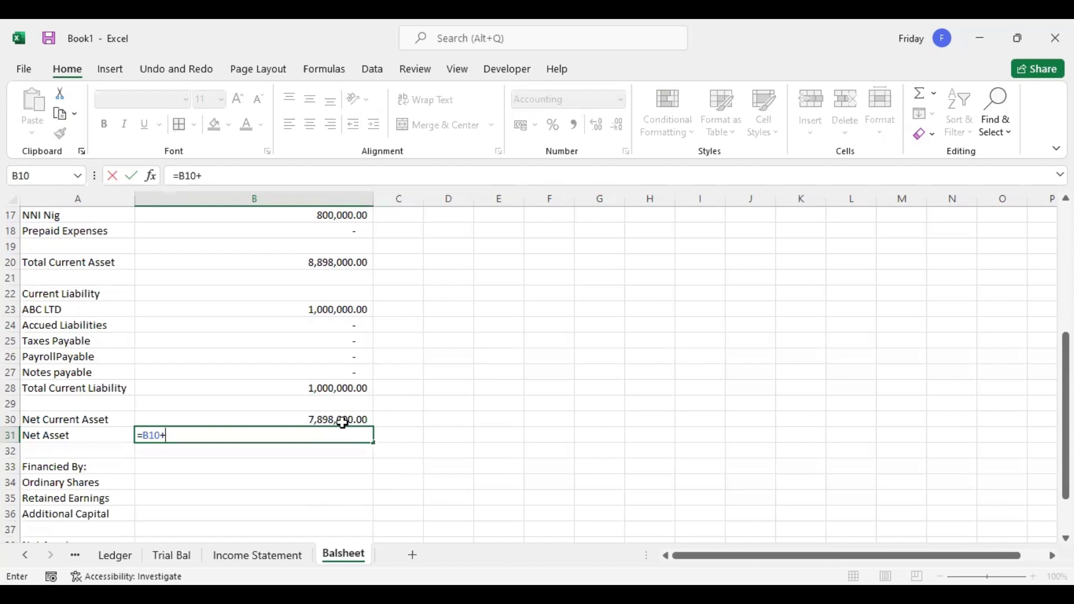
{"action": "left_click", "coordinate": [341, 421]}
{"action": "key", "text": "Return"}
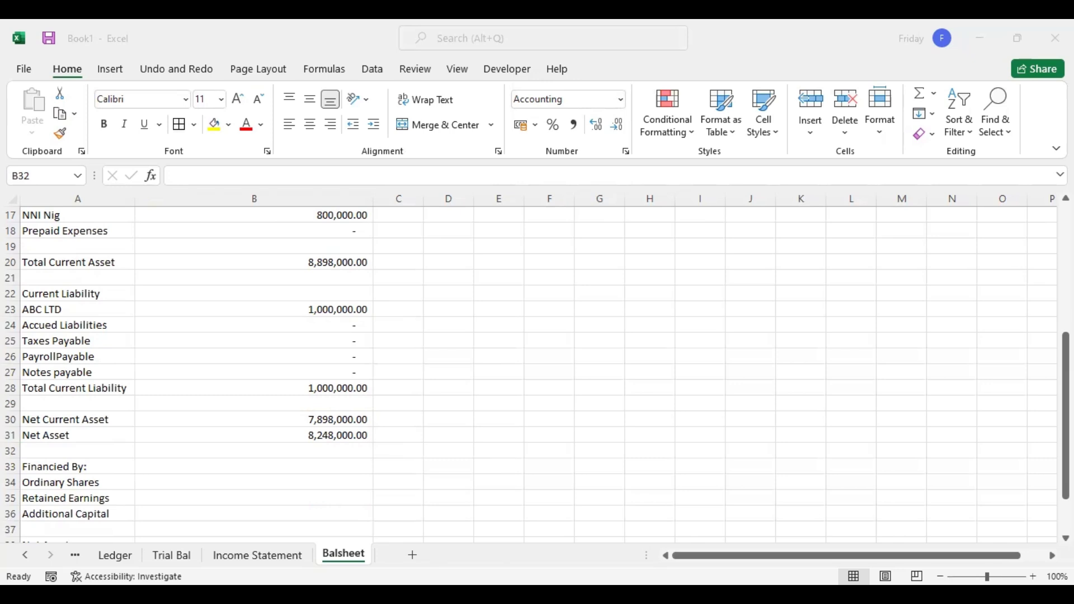
Step: Examine the Financied By section, from Ordinary Shares, Retained Earnings and Additional Capital down to Check Accuracy
{"action": "left_click", "coordinate": [339, 494]}
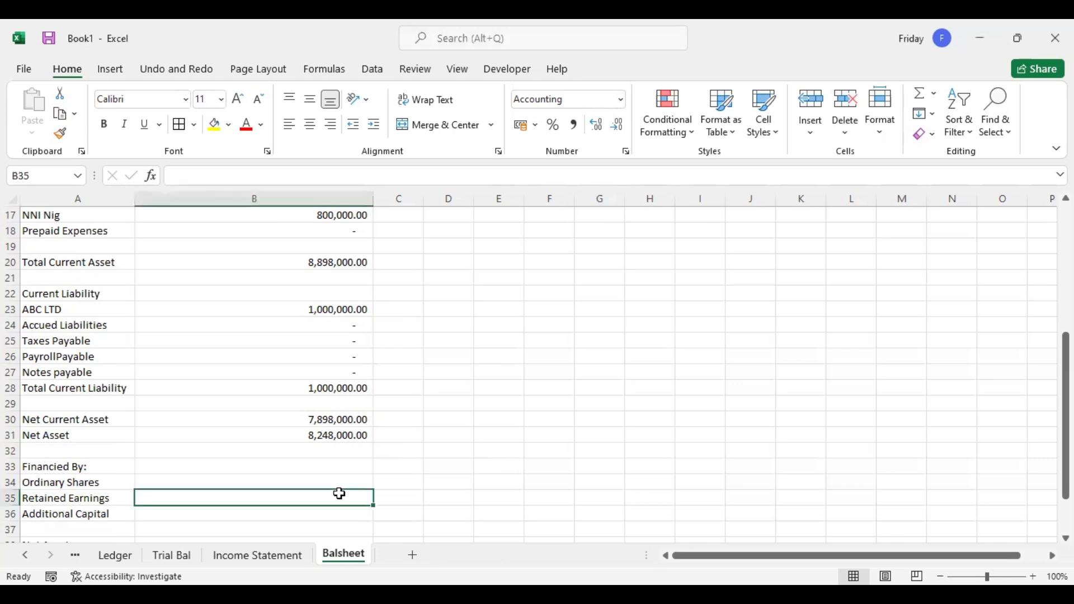
{"action": "key", "text": "Down"}
{"action": "key", "text": "Down"}
{"action": "key", "text": "Down"}
{"action": "key", "text": "Down"}
{"action": "key", "text": "Down"}
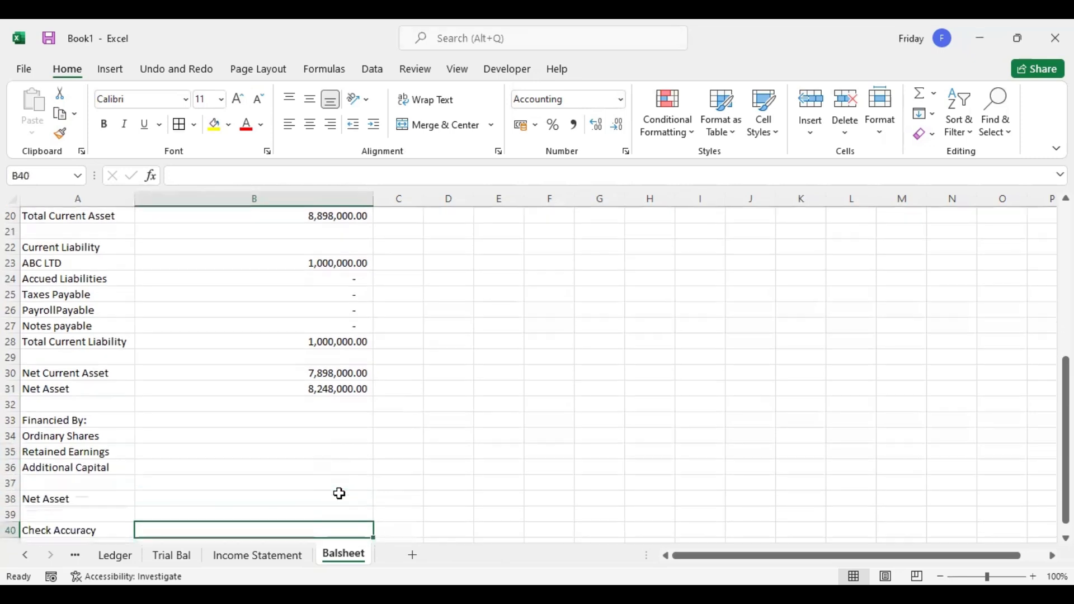
{"action": "left_click", "coordinate": [320, 435]}
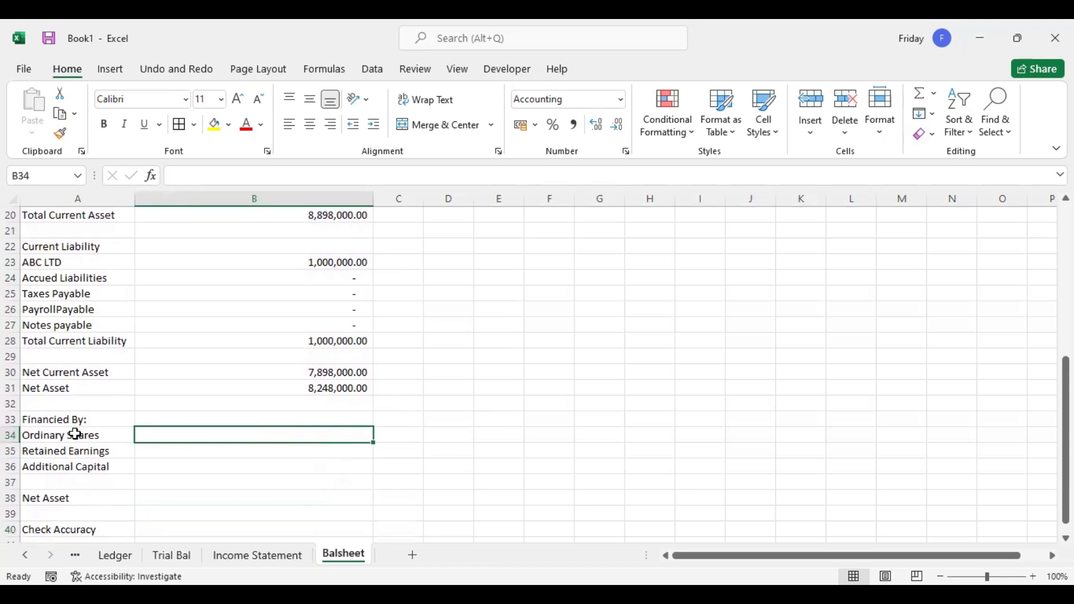
{"action": "left_click", "coordinate": [192, 453]}
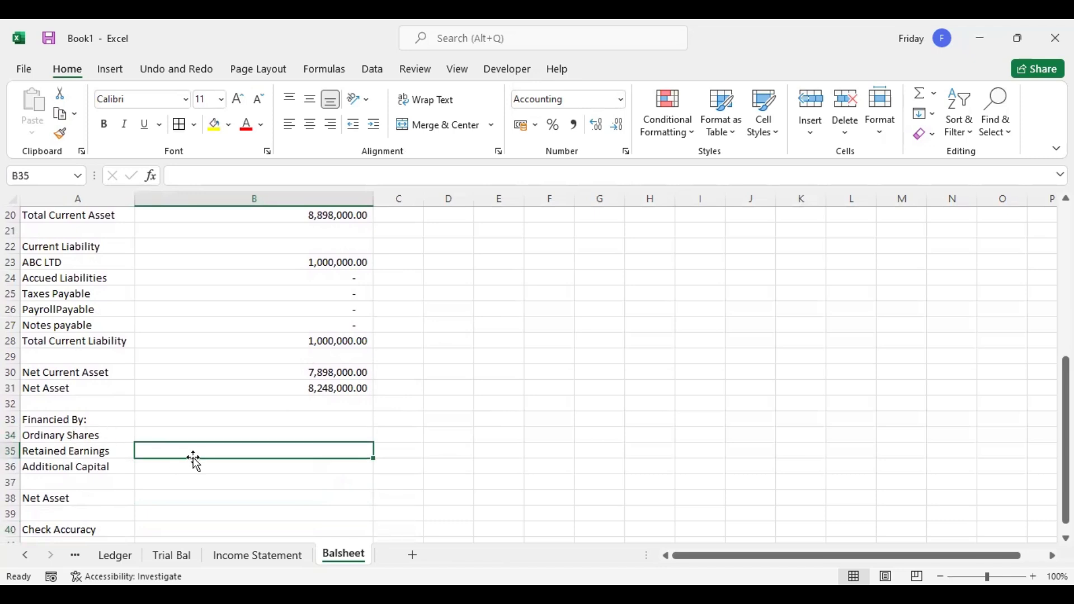
{"action": "left_click", "coordinate": [211, 465]}
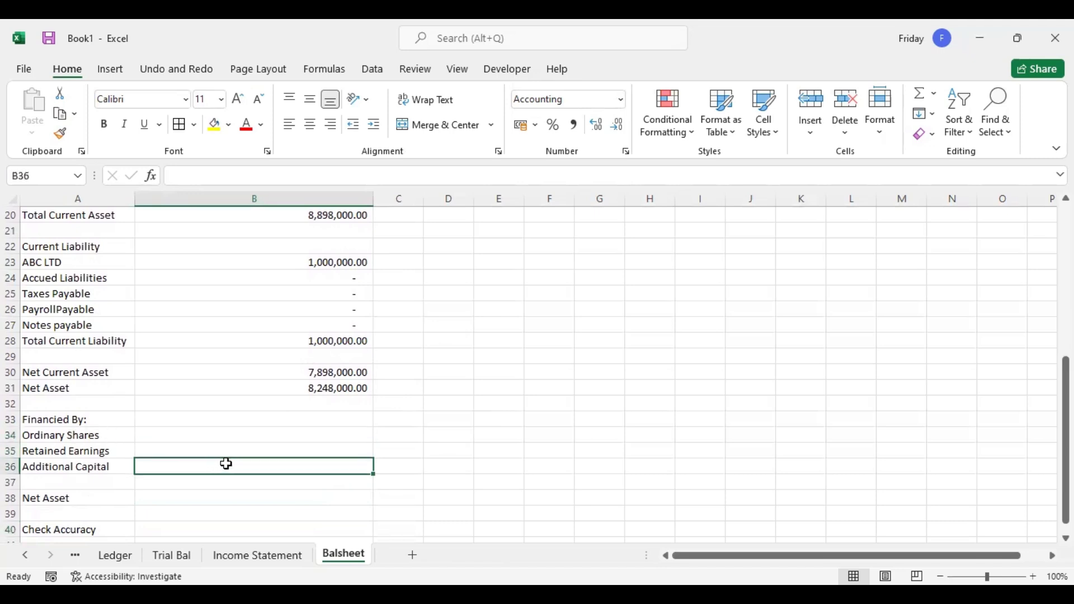
Step: Fill Retained Earnings in B35 by linking it to the Net profit in B31 of the Income Statement sheet
{"action": "left_click", "coordinate": [217, 451]}
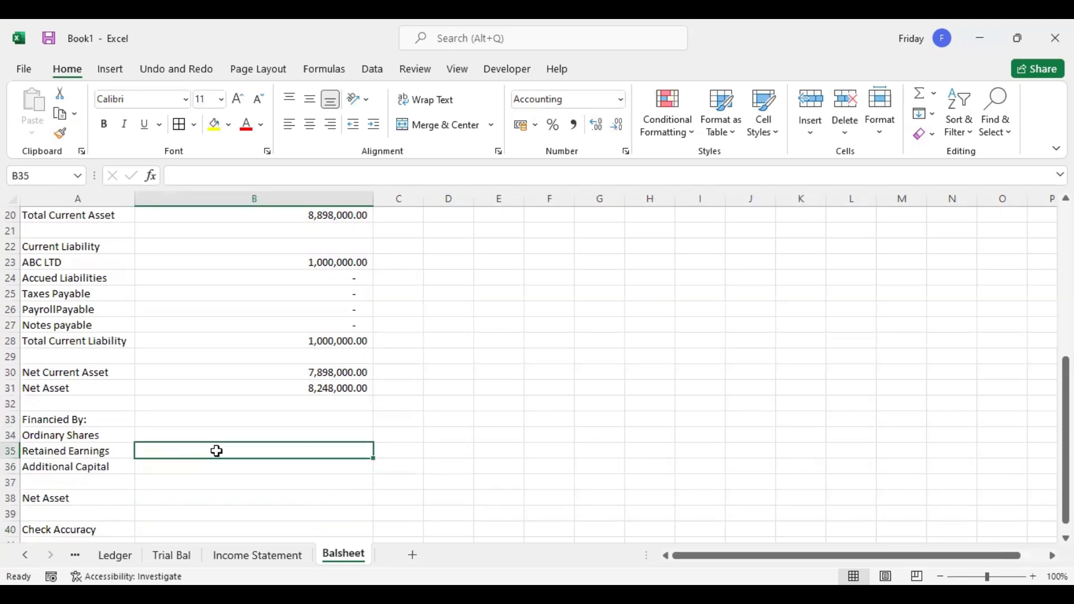
{"action": "type", "text": "="}
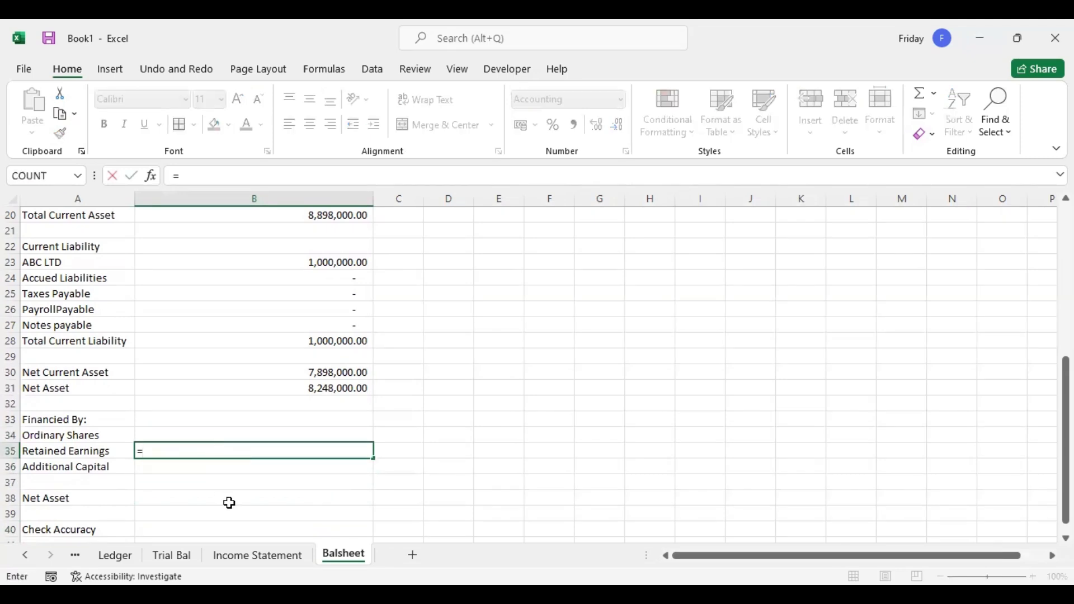
{"action": "left_click", "coordinate": [257, 554]}
{"action": "left_click", "coordinate": [322, 386]}
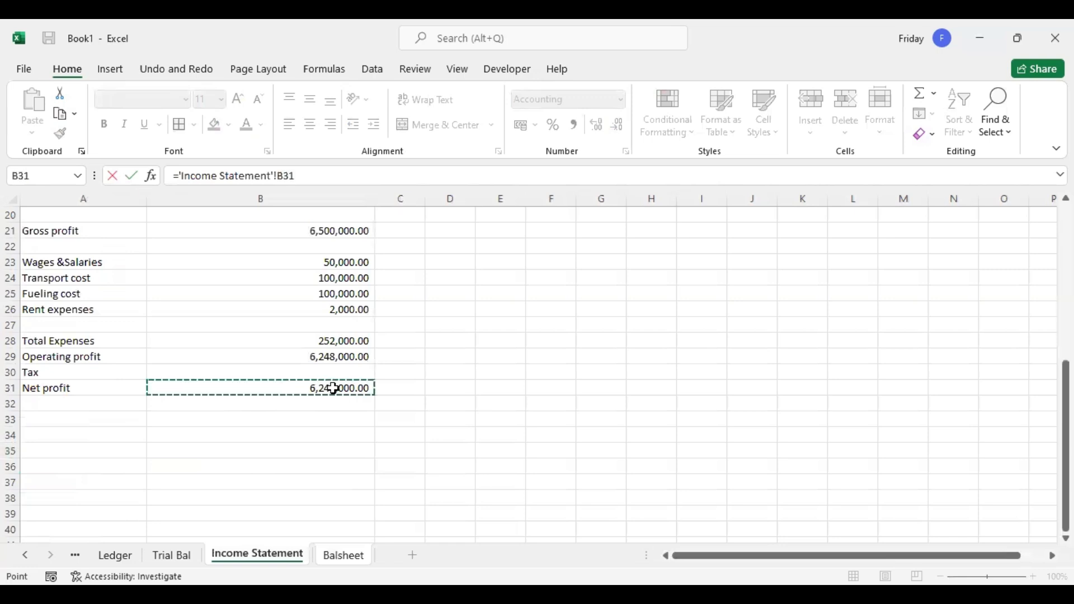
{"action": "key", "text": "Return"}
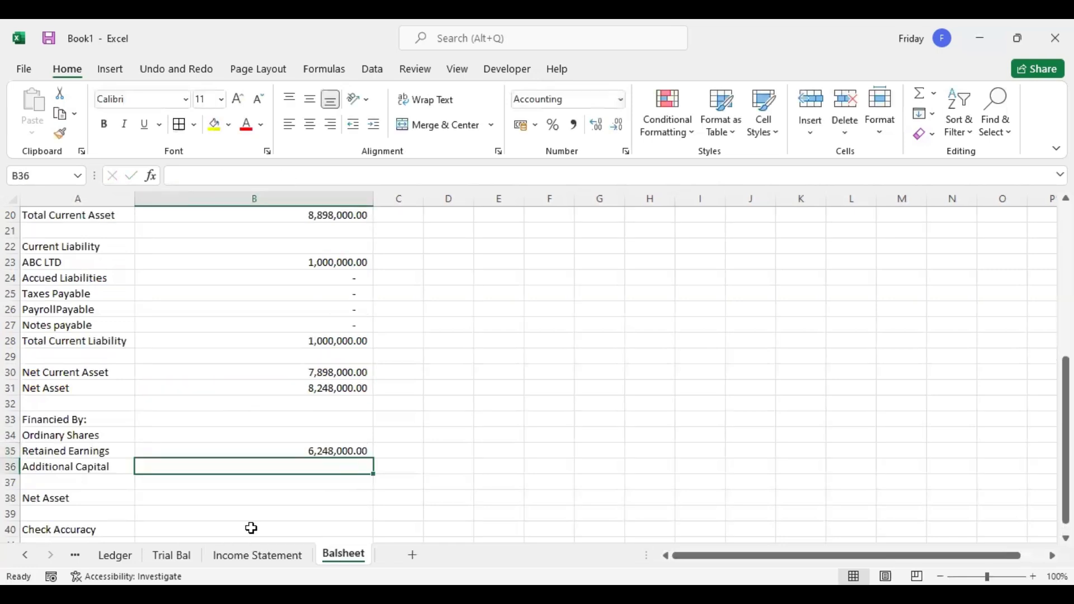
Step: Calculate Check Accuracy in B40 as Net Asset minus Retained Earnings with the formula =B31-B35
{"action": "left_click", "coordinate": [329, 520]}
{"action": "key", "text": "Down"}
{"action": "key", "text": "Down"}
{"action": "key", "text": "Up"}
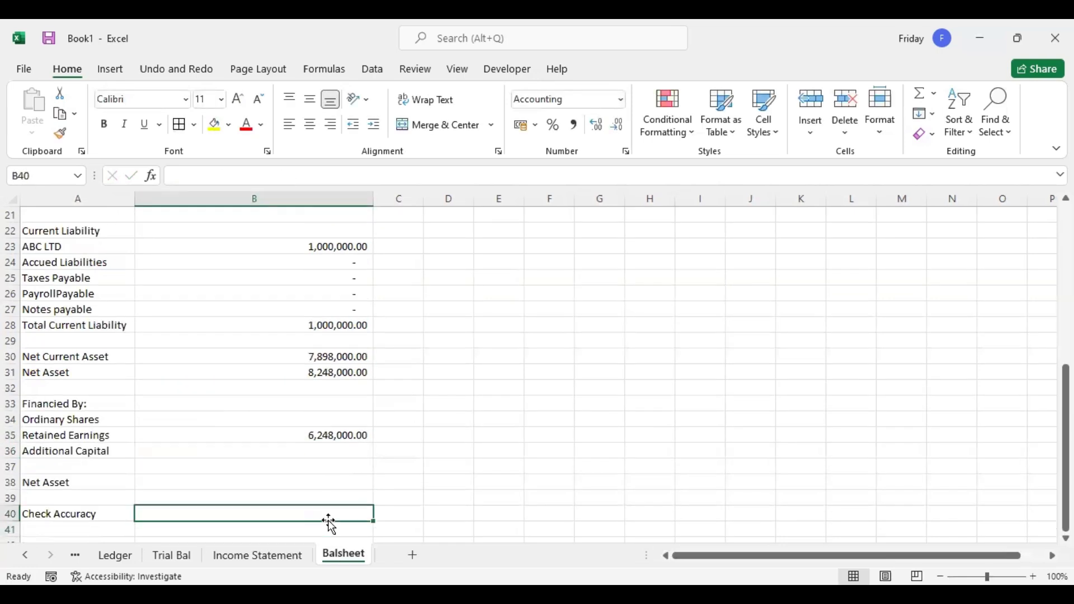
{"action": "type", "text": "="}
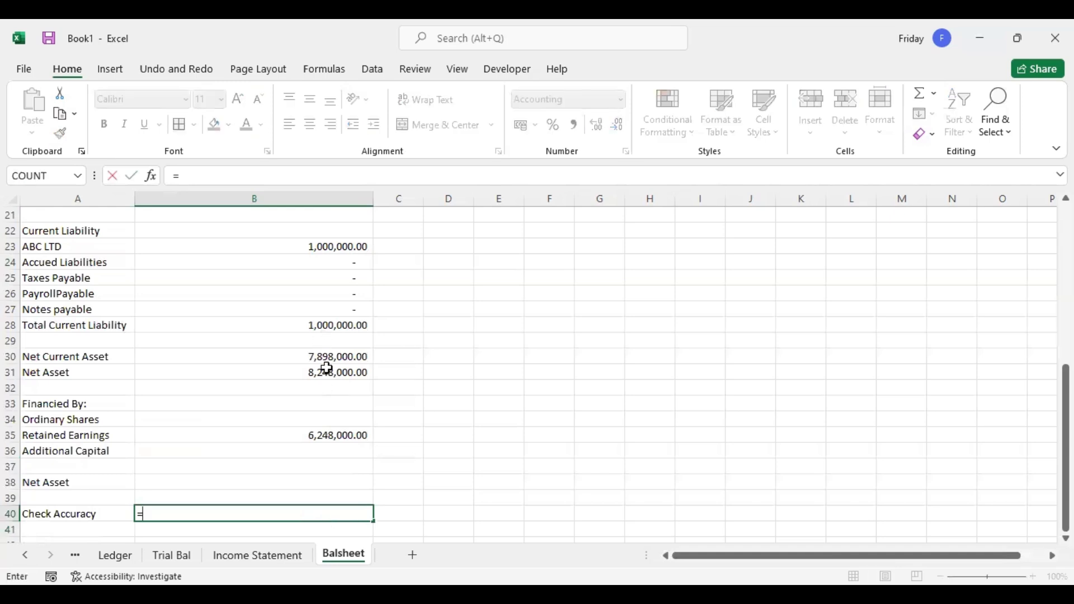
{"action": "left_click", "coordinate": [330, 372]}
{"action": "type", "text": "-"}
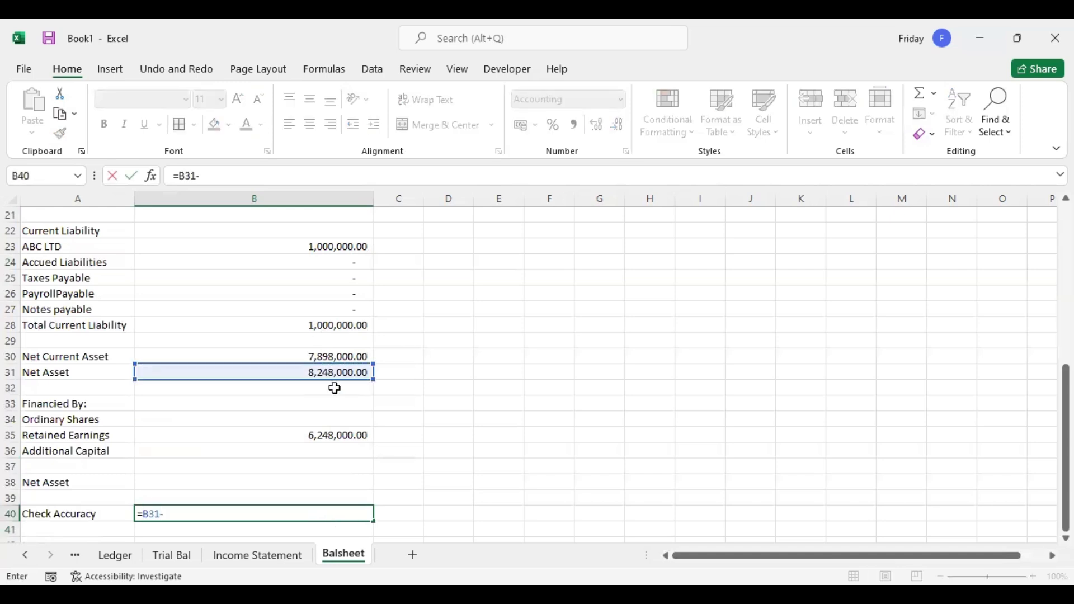
{"action": "left_click", "coordinate": [337, 437]}
{"action": "key", "text": "Return"}
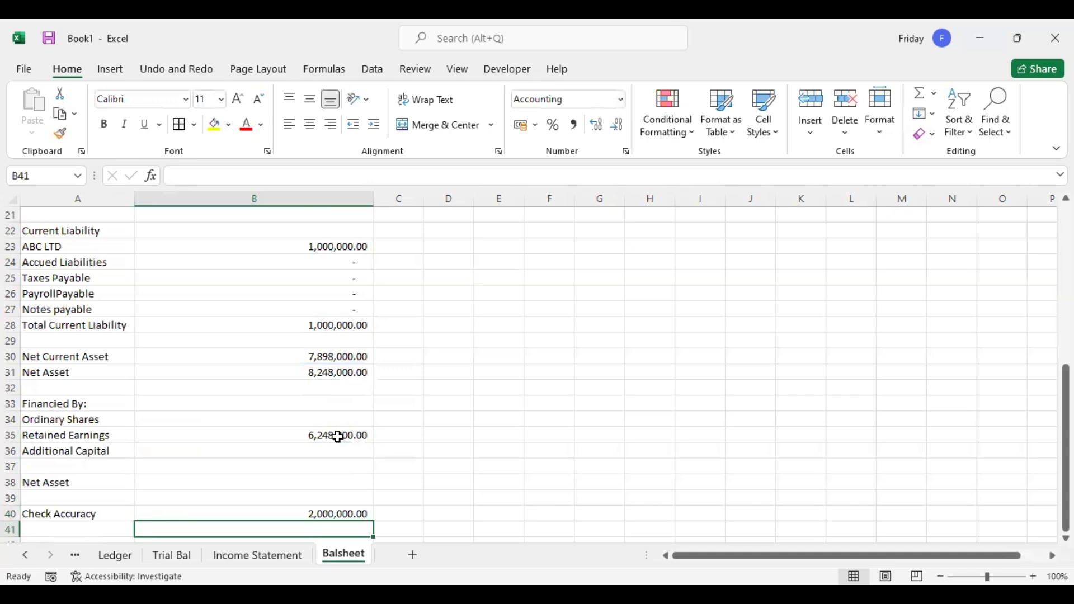
Step: Fill Additional Capital in B36 with a SUMIF matching A36 against 'Trial Bal'!A4:A19 and summing the Sum of Cr column, C4:C19
{"action": "left_click", "coordinate": [340, 450]}
{"action": "type", "text": "="}
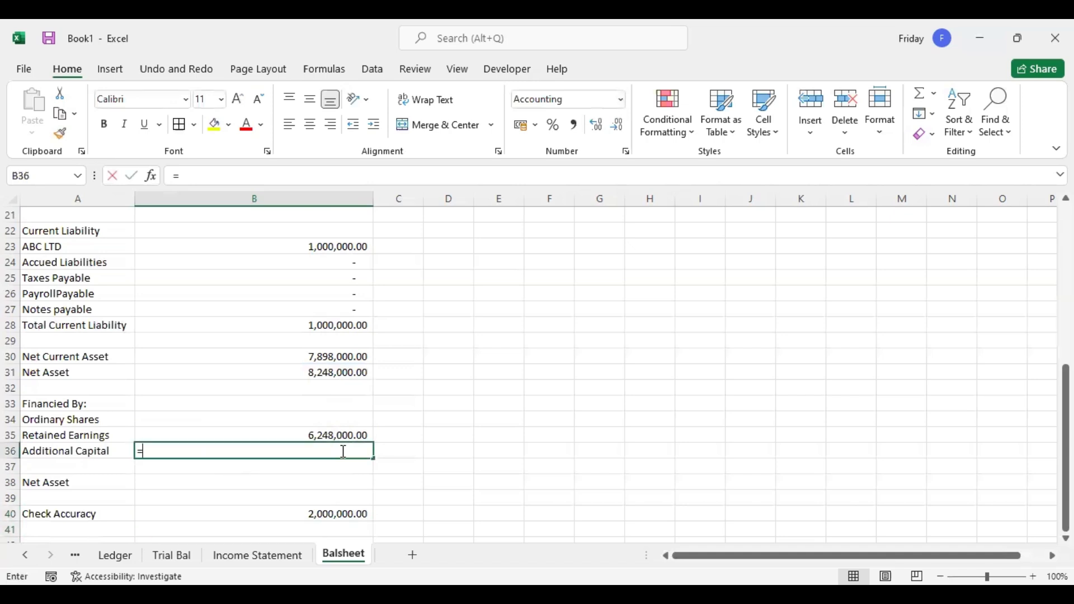
{"action": "type", "text": "s"}
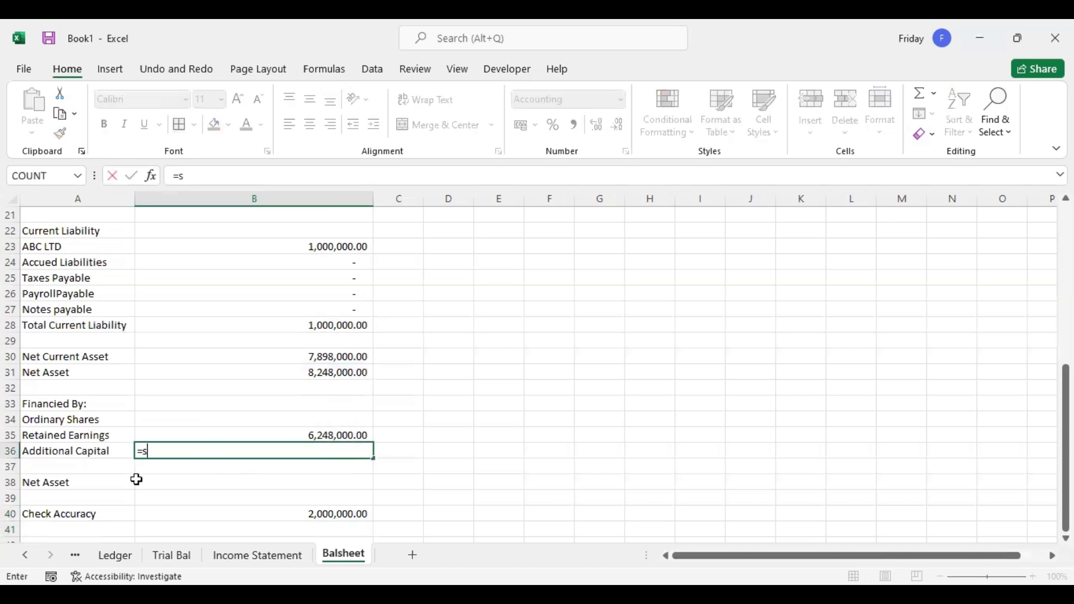
{"action": "type", "text": "umi"}
{"action": "key", "text": "Tab"}
{"action": "left_click", "coordinate": [171, 555]}
{"action": "left_click", "coordinate": [66, 237]}
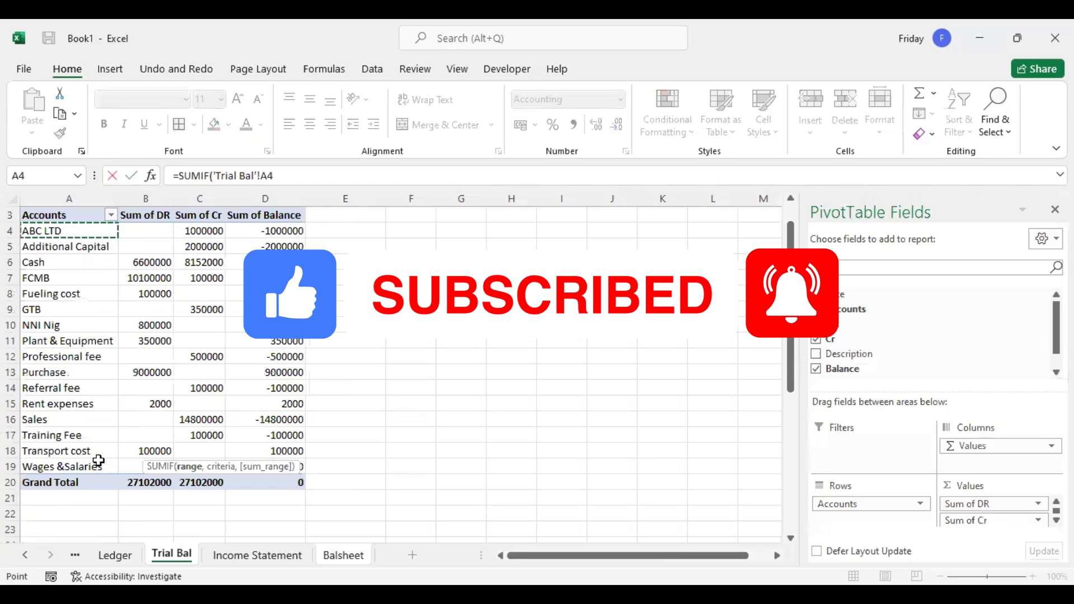
{"action": "left_click_drag", "start_coordinate": [100, 459], "coordinate": [99, 467]}
{"action": "type", "text": ","}
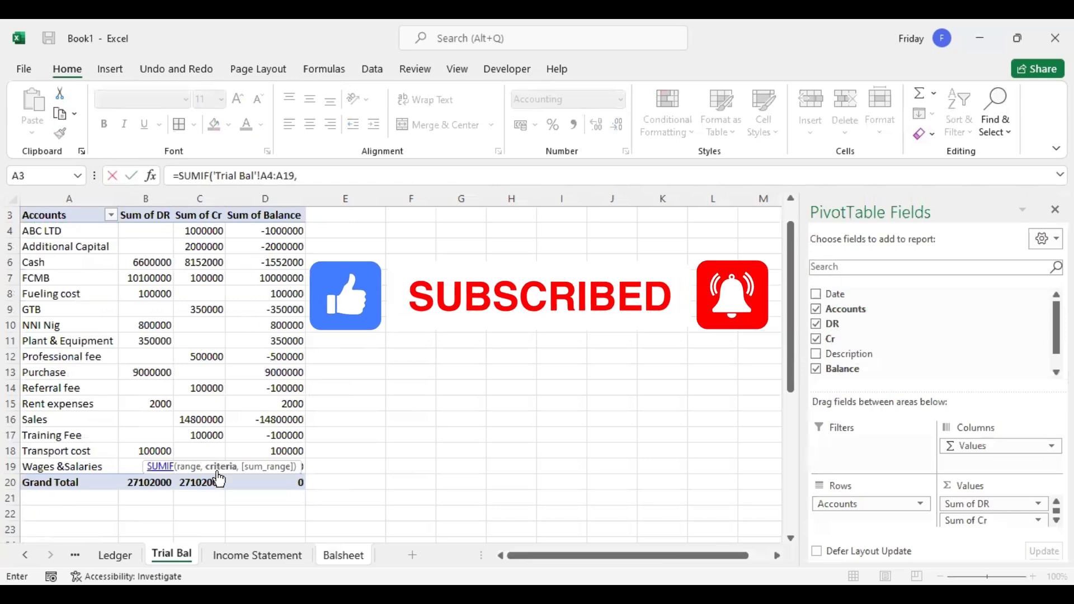
{"action": "left_click", "coordinate": [343, 556]}
{"action": "left_click", "coordinate": [98, 451]}
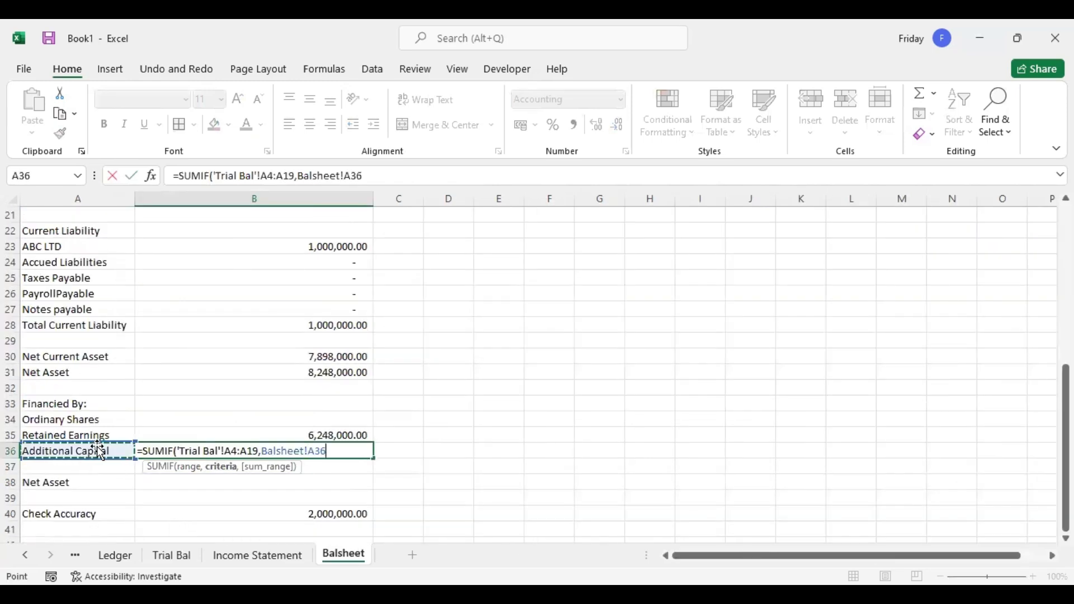
{"action": "type", "text": ","}
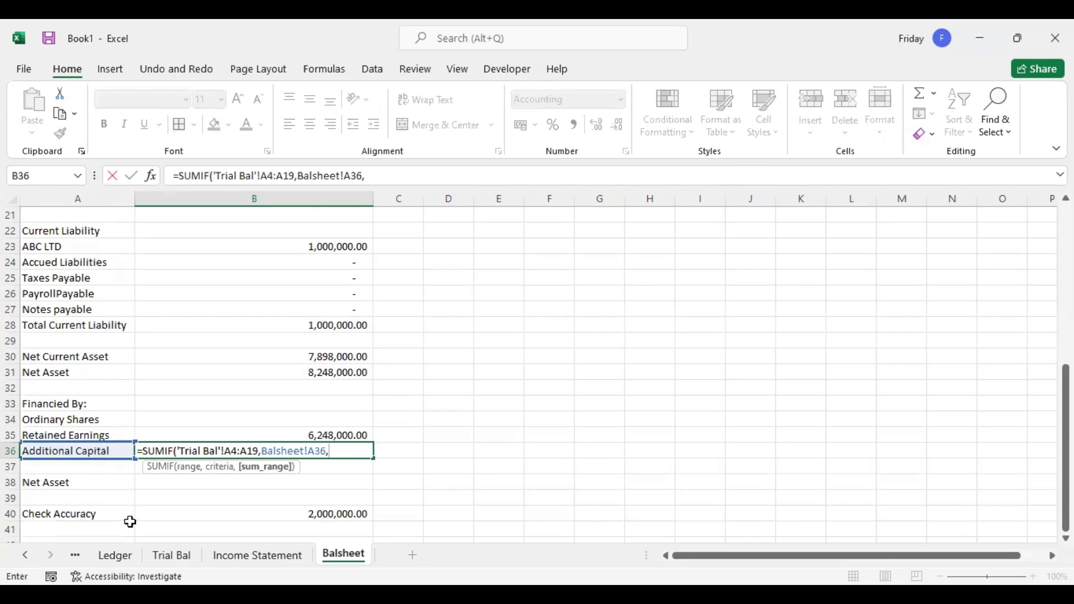
{"action": "left_click", "coordinate": [167, 555]}
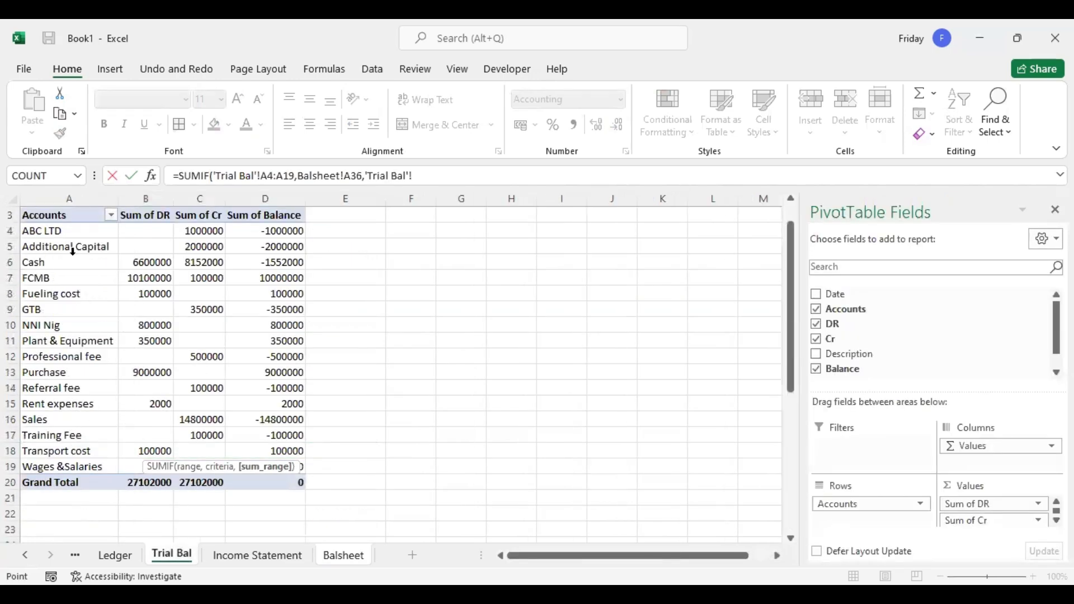
{"action": "left_click_drag", "start_coordinate": [202, 228], "coordinate": [214, 466]}
{"action": "key", "text": "Return"}
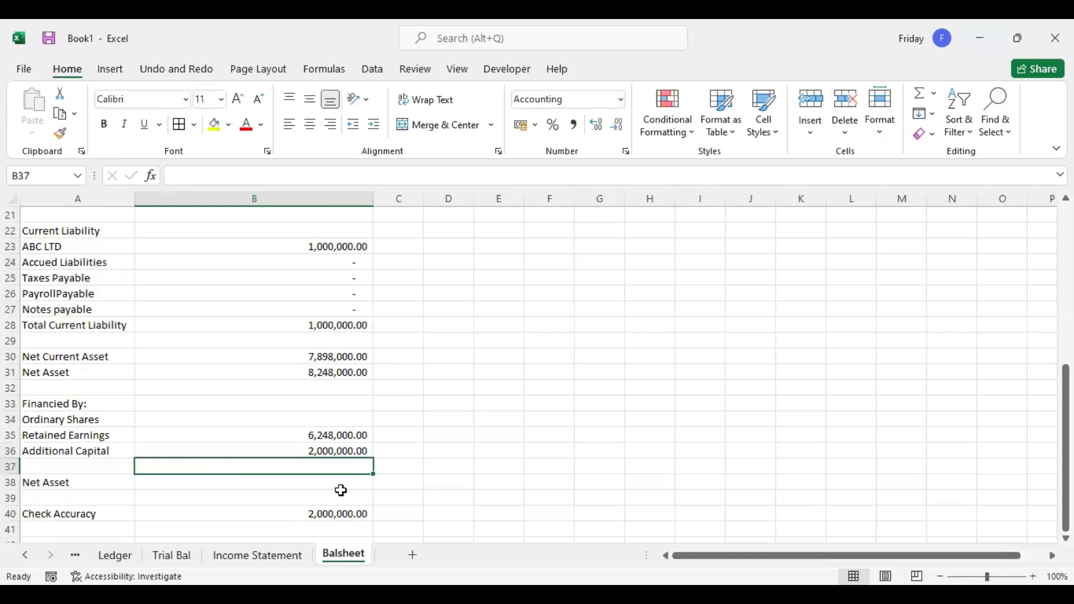
Step: Calculate the financing section's Net Asset in B38 with AutoSum over the Financied By amounts above it
{"action": "left_click", "coordinate": [307, 482]}
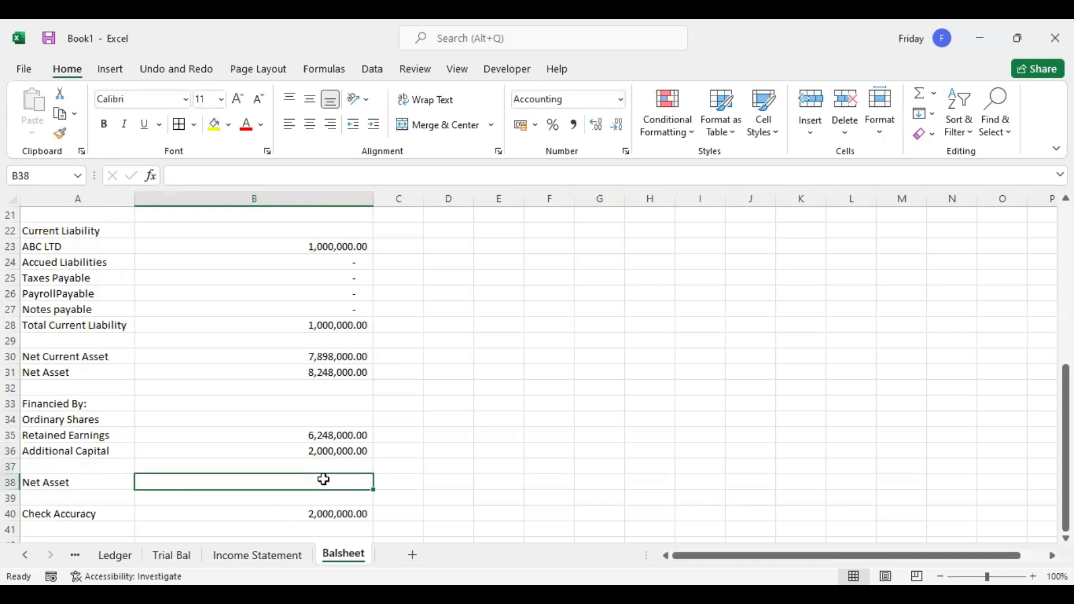
{"action": "left_click", "coordinate": [926, 99]}
{"action": "key", "text": "Return"}
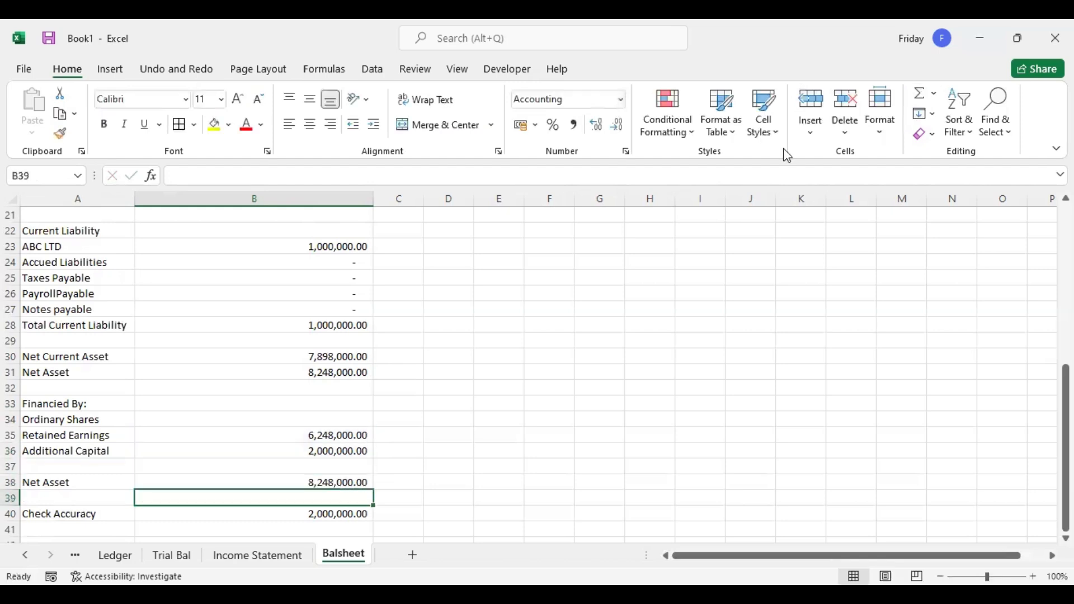
Step: Change the Check Accuracy formula in B40 to =B31-B38 so it compares the two Net Asset figures
{"action": "double_click", "coordinate": [336, 510]}
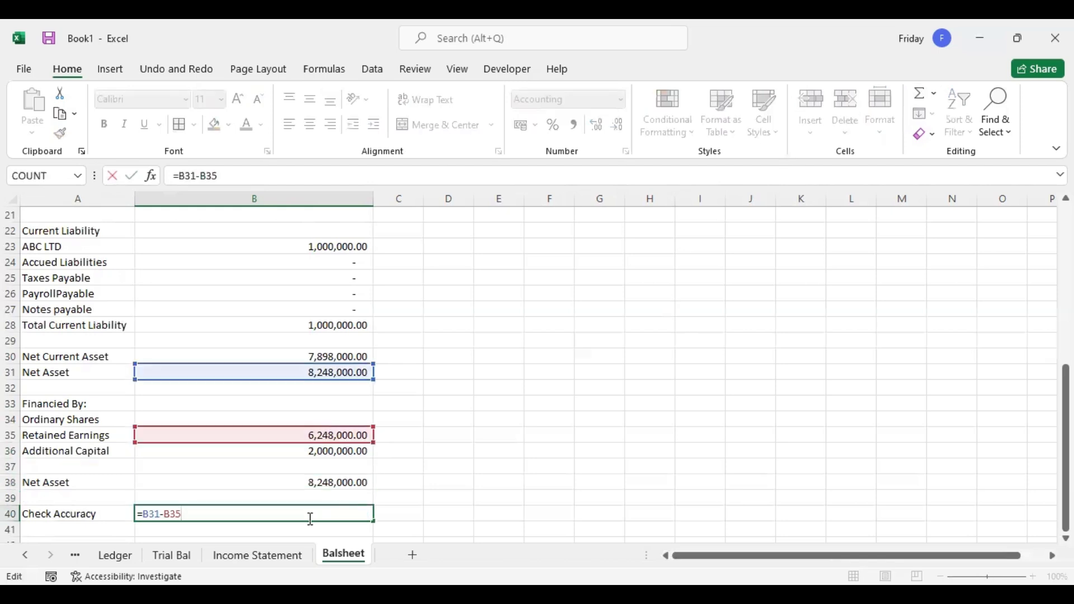
{"action": "key", "text": "BackSpace"}
{"action": "key", "text": "BackSpace"}
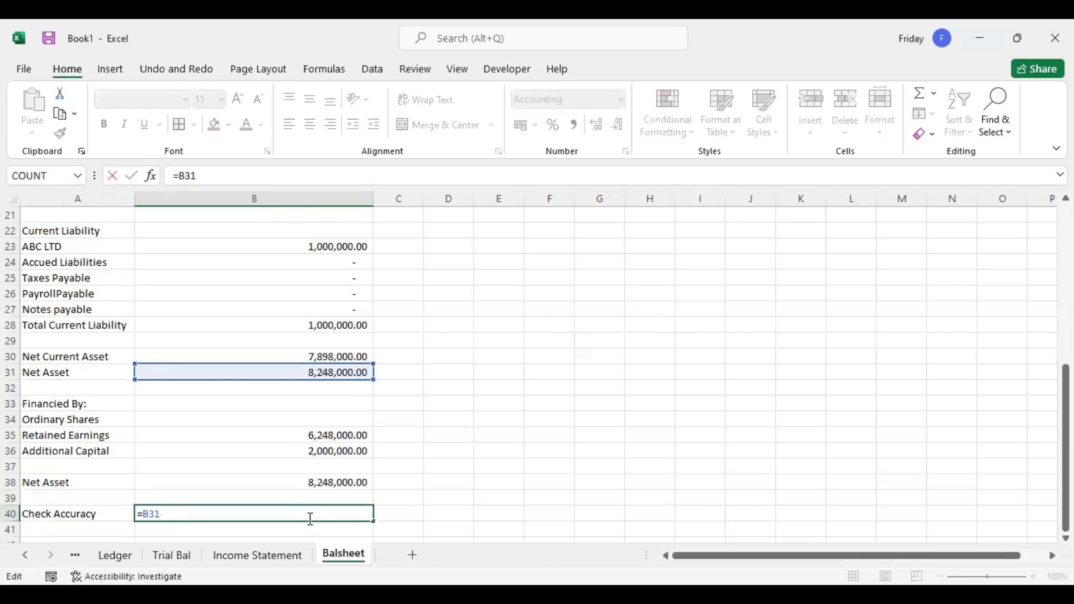
{"action": "left_click", "coordinate": [334, 484]}
{"action": "key", "text": "Return"}
{"action": "left_click", "coordinate": [349, 515]}
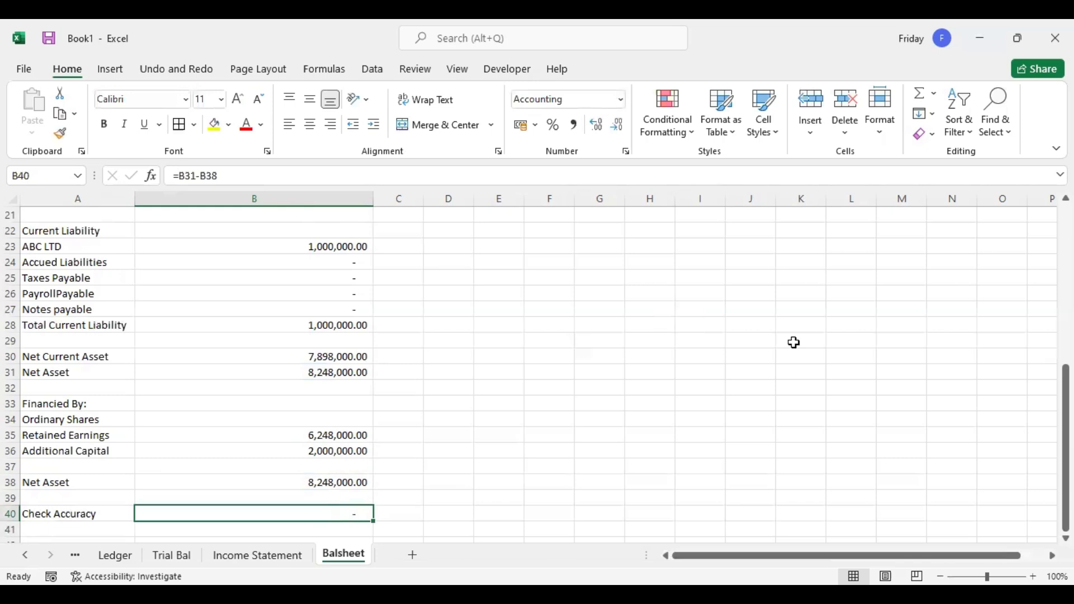
Step: Apply all borders to the statement in A5:B40 and hide the gridlines on the Balsheet sheet
{"action": "scroll", "coordinate": [537, 369], "scroll_direction": "up", "scroll_amount": 7}
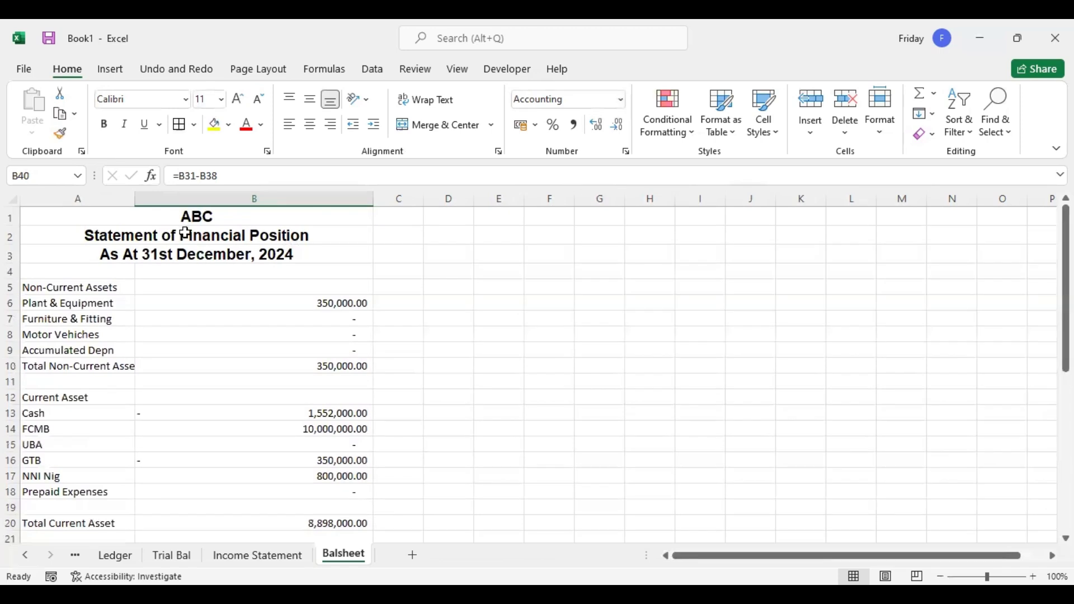
{"action": "left_click_drag", "start_coordinate": [56, 285], "coordinate": [334, 489]}
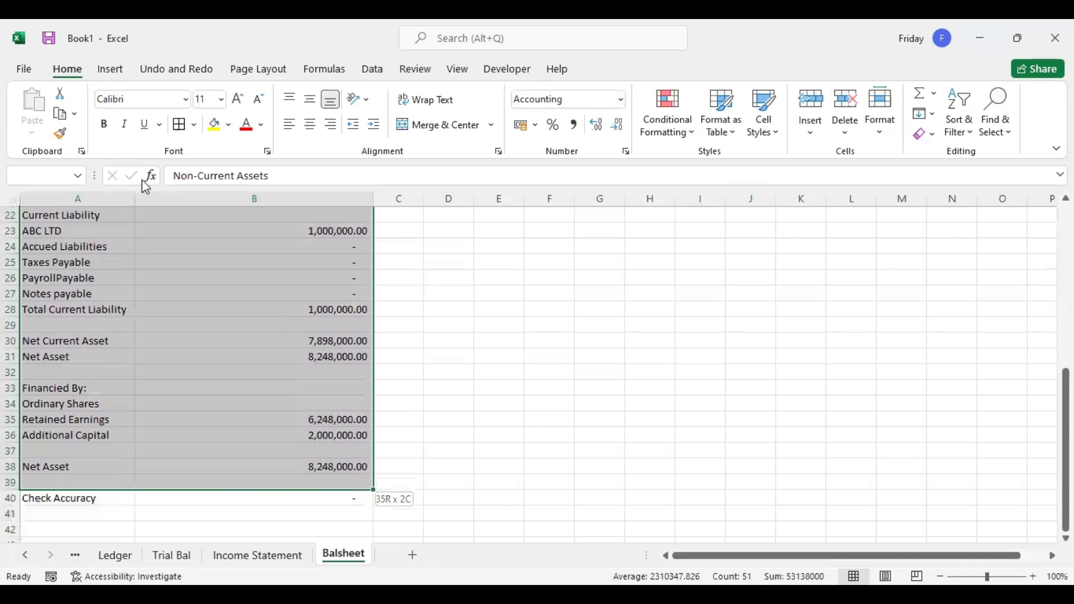
{"action": "left_click", "coordinate": [194, 124]}
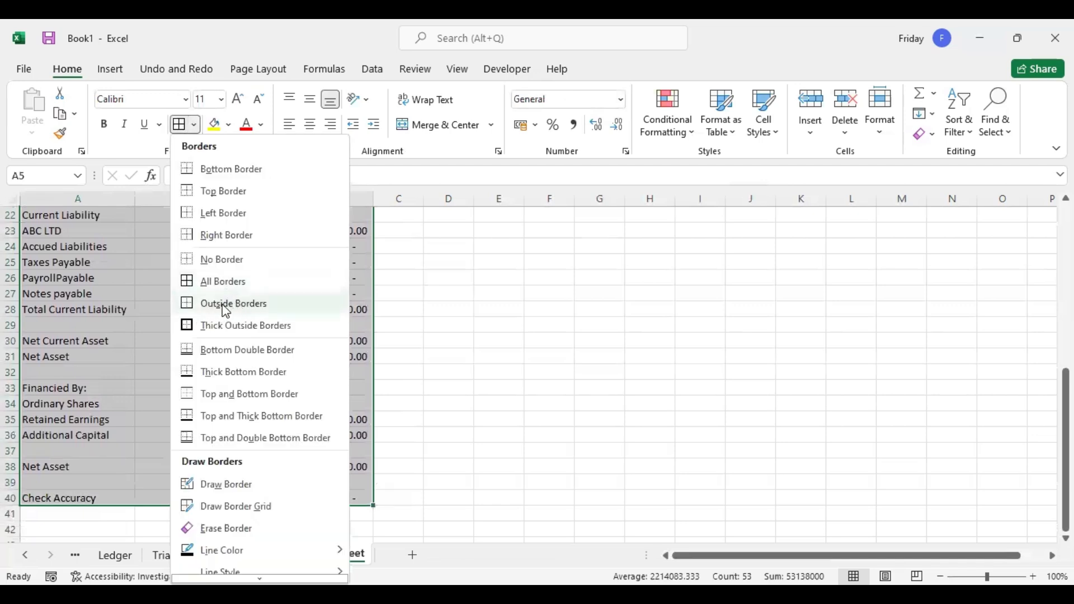
{"action": "left_click", "coordinate": [216, 286]}
{"action": "scroll", "coordinate": [295, 336], "scroll_direction": "up", "scroll_amount": 7}
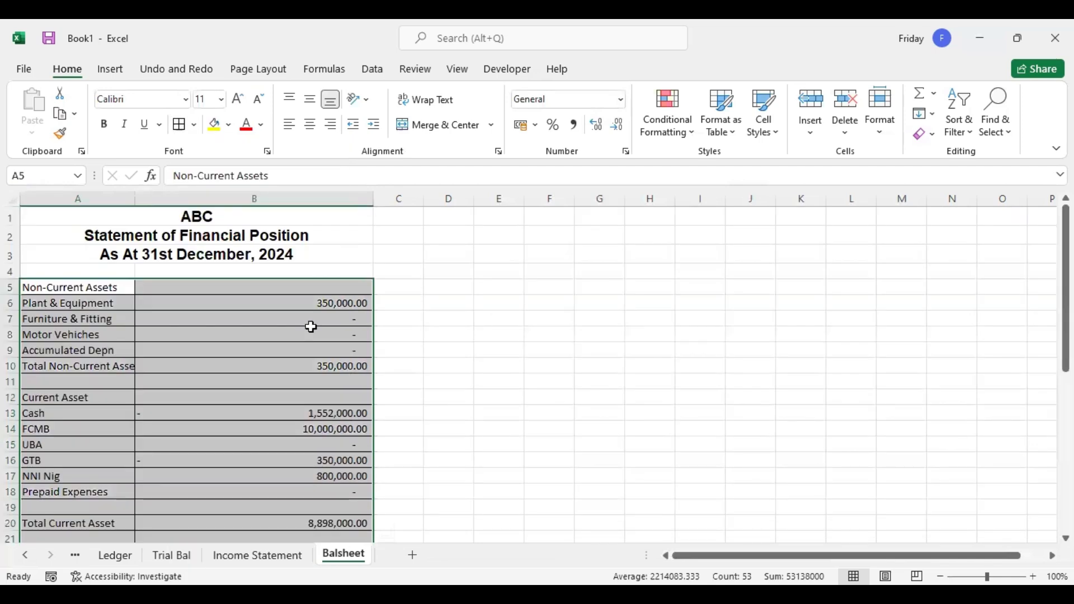
{"action": "left_click", "coordinate": [396, 236]}
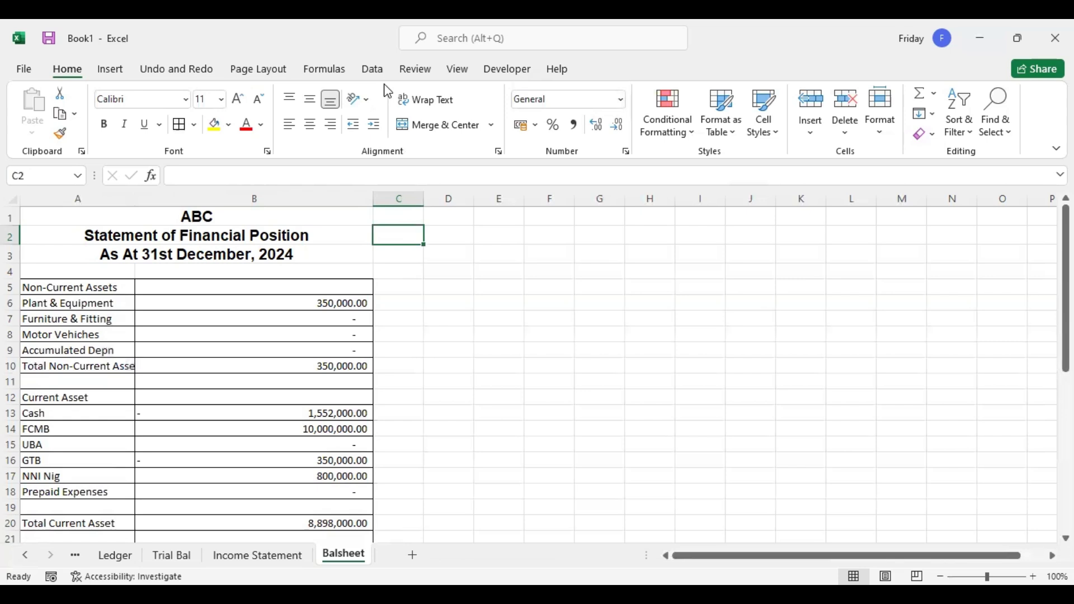
{"action": "left_click", "coordinate": [457, 71]}
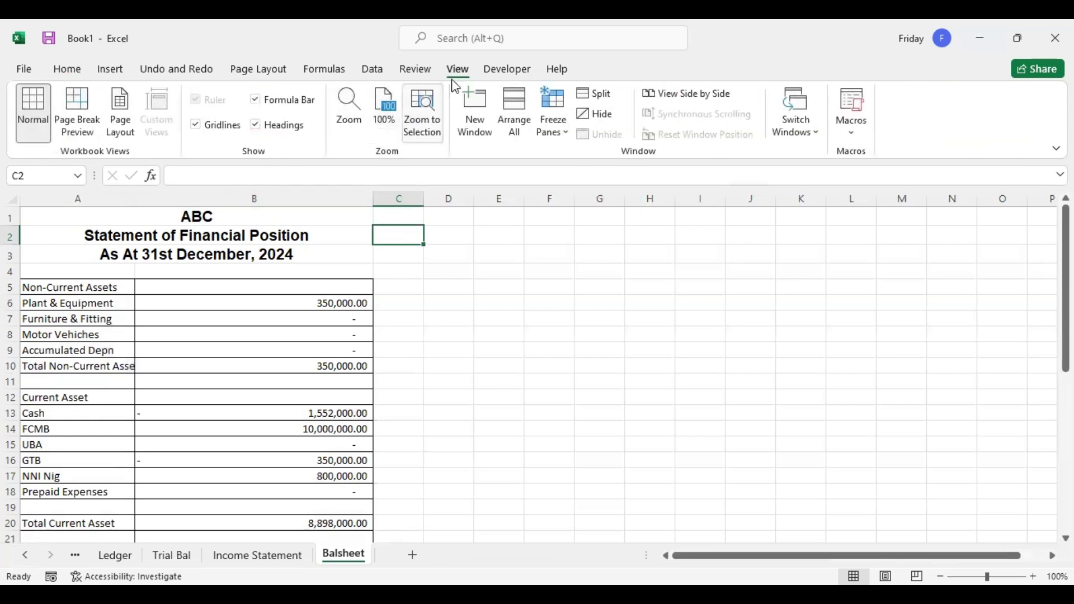
{"action": "left_click", "coordinate": [229, 125]}
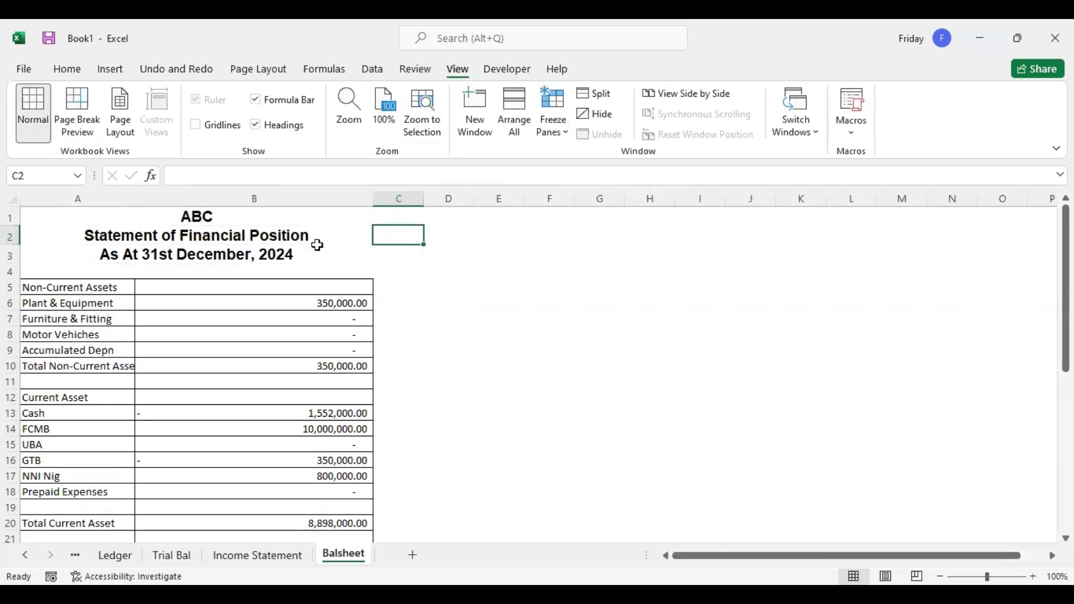
Step: Fill all columns from C to the sheet's last column with a light orange background
{"action": "left_click", "coordinate": [414, 196]}
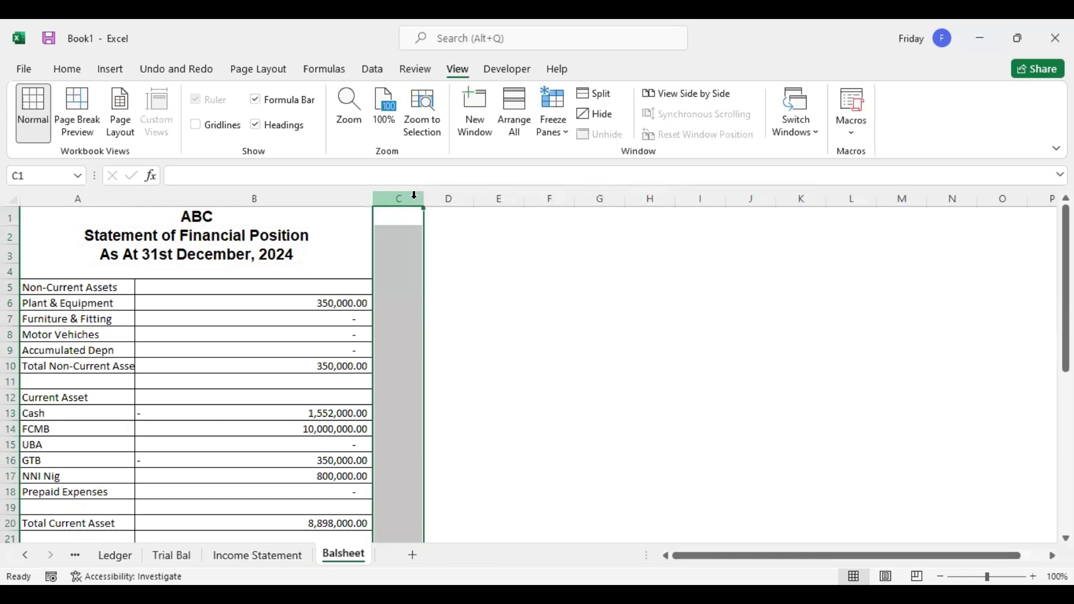
{"action": "key", "text": "ctrl+shift+Right"}
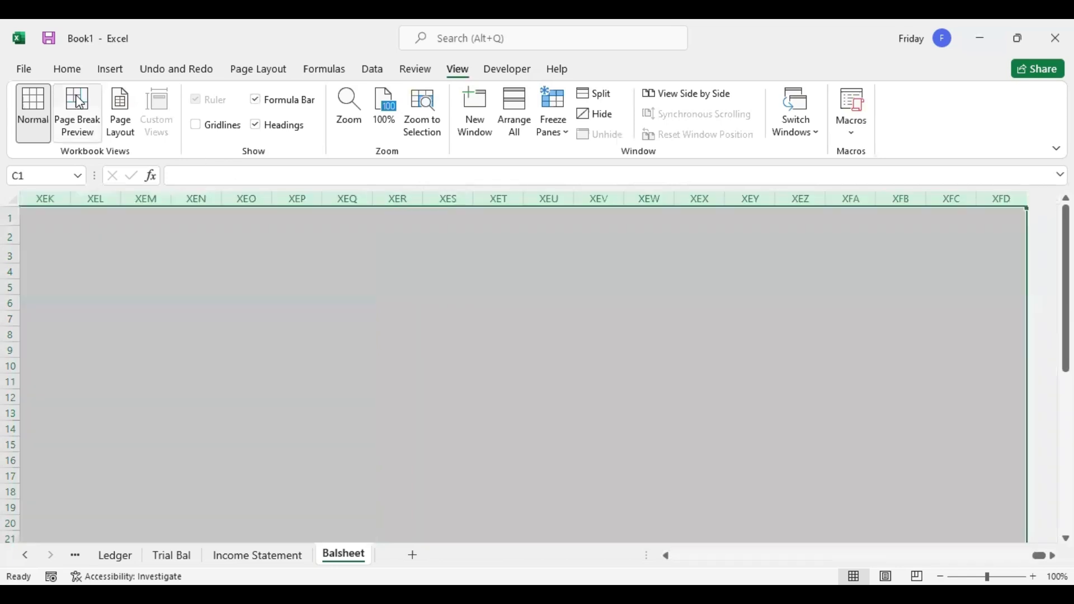
{"action": "left_click", "coordinate": [67, 69]}
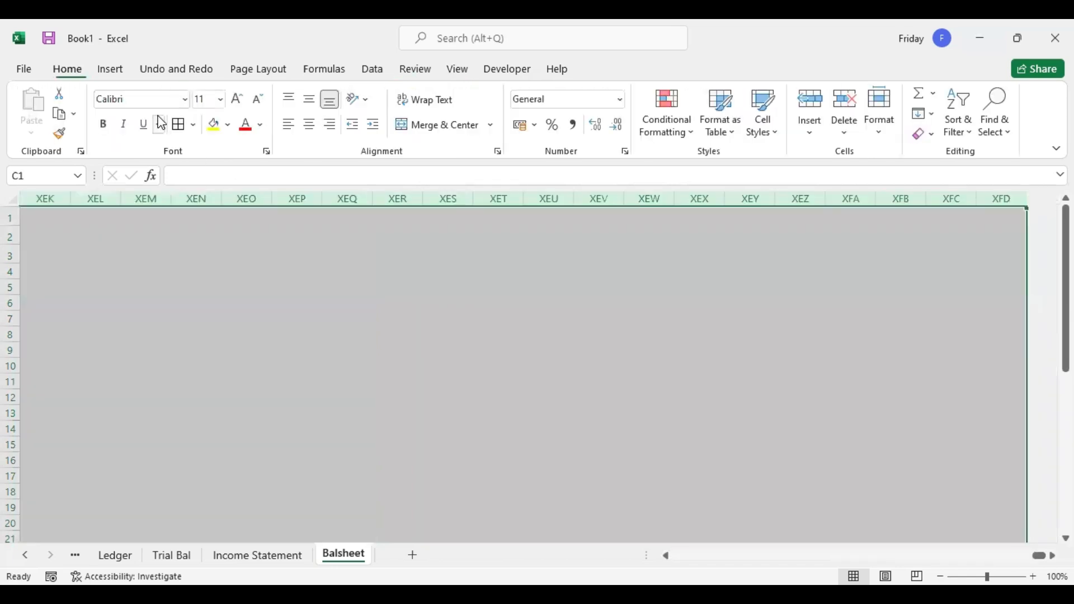
{"action": "left_click", "coordinate": [228, 124]}
{"action": "left_click", "coordinate": [283, 190]}
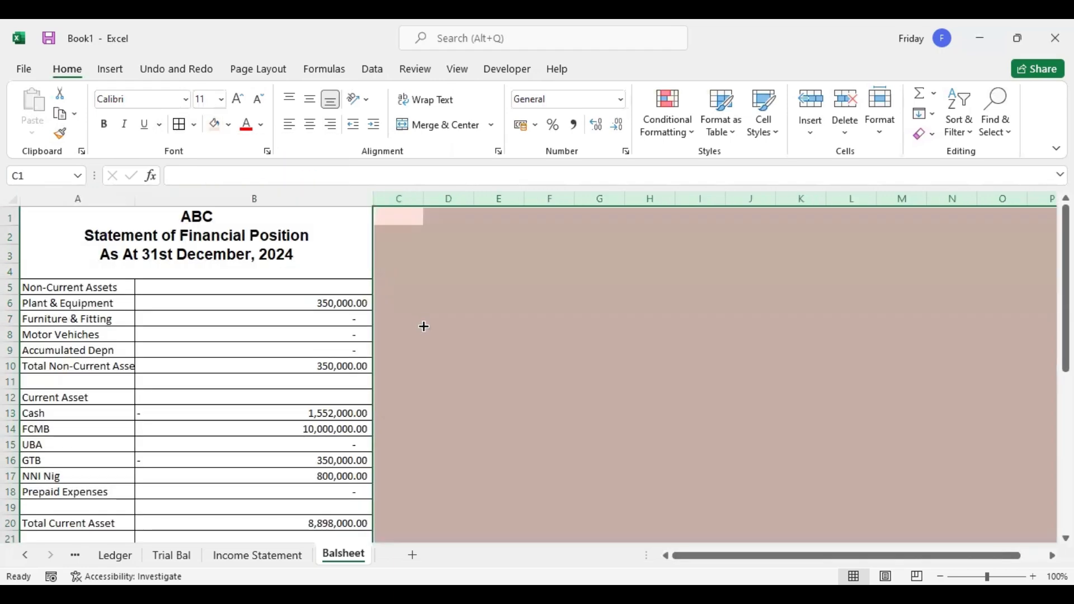
{"action": "left_click", "coordinate": [418, 321]}
Step: Fill all rows from 41 to the end of the sheet with the same light orange background
{"action": "scroll", "coordinate": [196, 370], "scroll_direction": "down", "scroll_amount": 7}
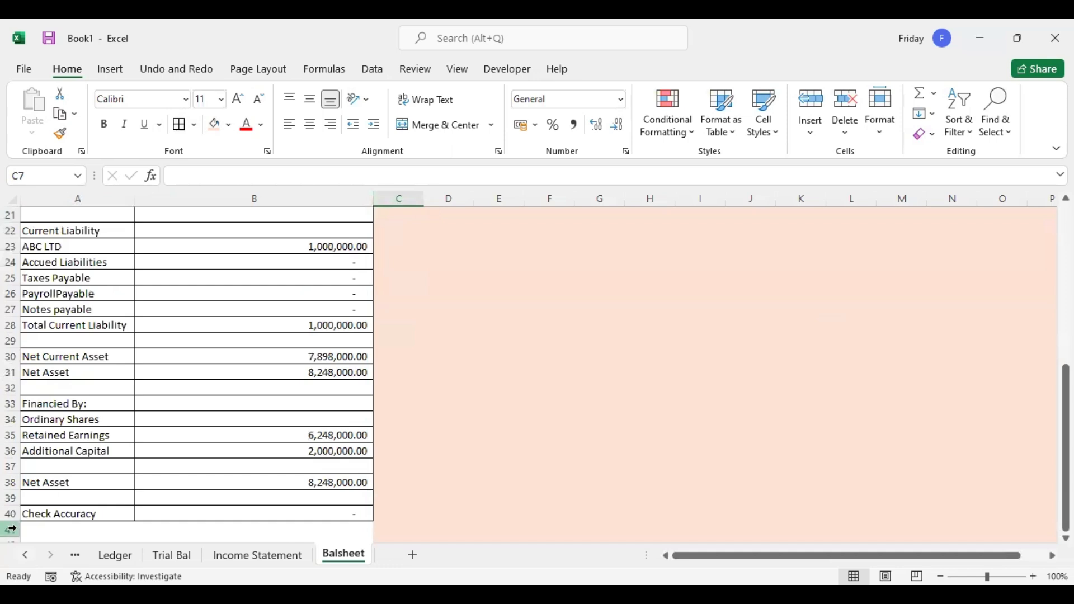
{"action": "left_click", "coordinate": [11, 529]}
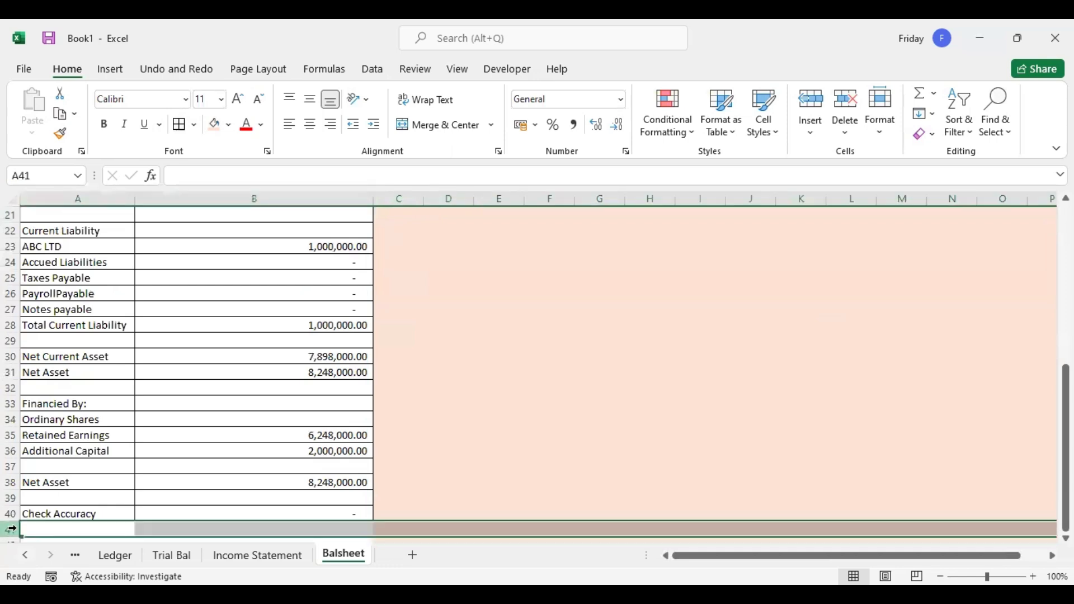
{"action": "key", "text": "ctrl+shift+Down"}
{"action": "left_click", "coordinate": [218, 127]}
{"action": "key", "text": "ctrl+BackSpace"}
{"action": "left_click", "coordinate": [425, 310]}
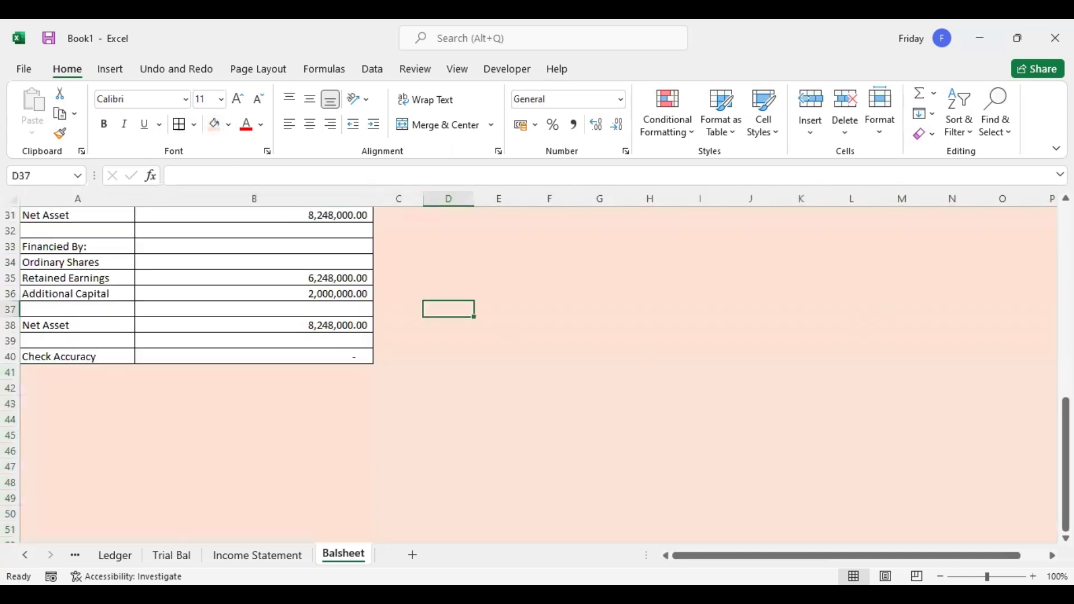
Step: Fill the Check Accuracy row, A40:B40, of the Balsheet statement with the standard red colour
{"action": "scroll", "coordinate": [355, 392], "scroll_direction": "up", "scroll_amount": 2}
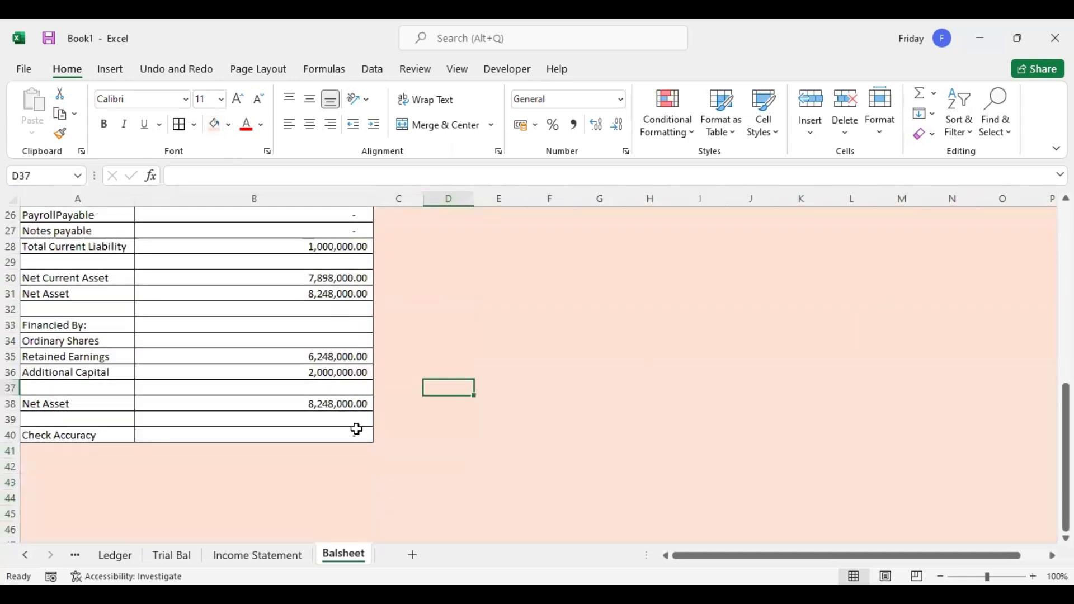
{"action": "left_click_drag", "start_coordinate": [355, 434], "coordinate": [114, 434]}
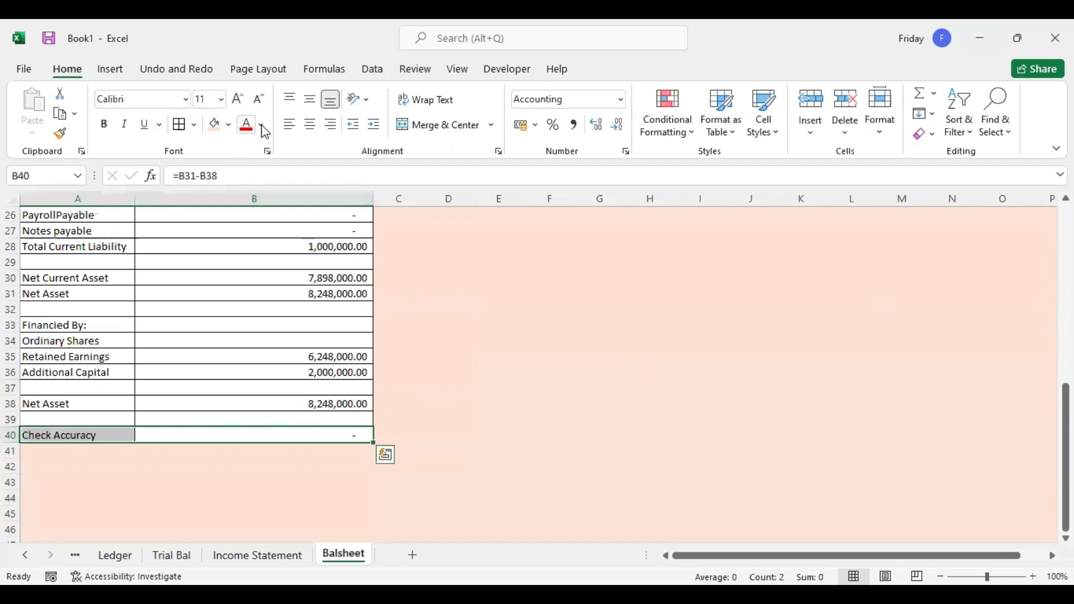
{"action": "left_click", "coordinate": [228, 128]}
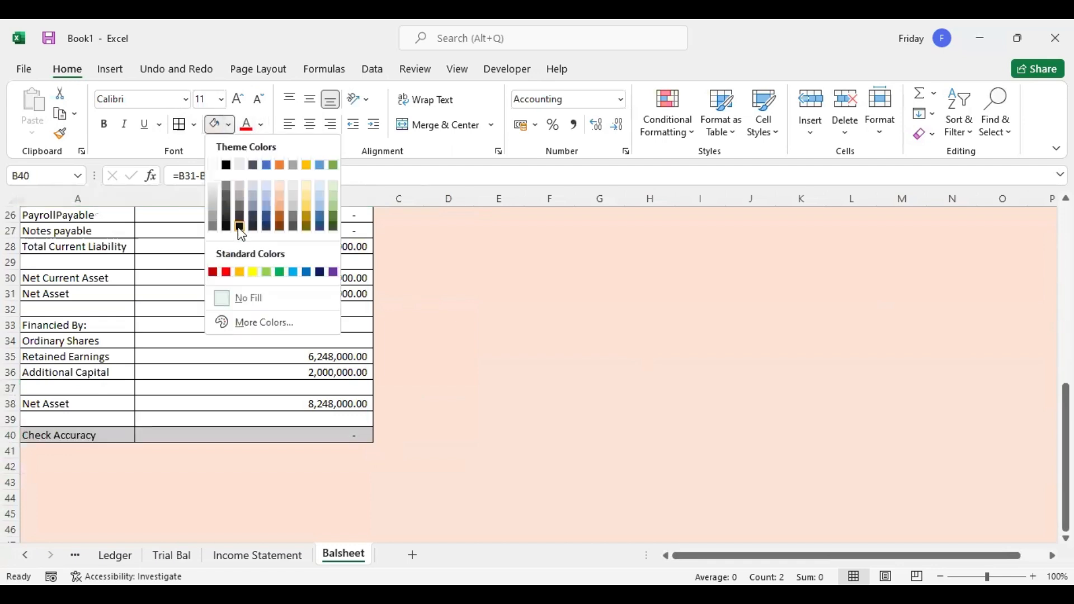
{"action": "left_click", "coordinate": [230, 273]}
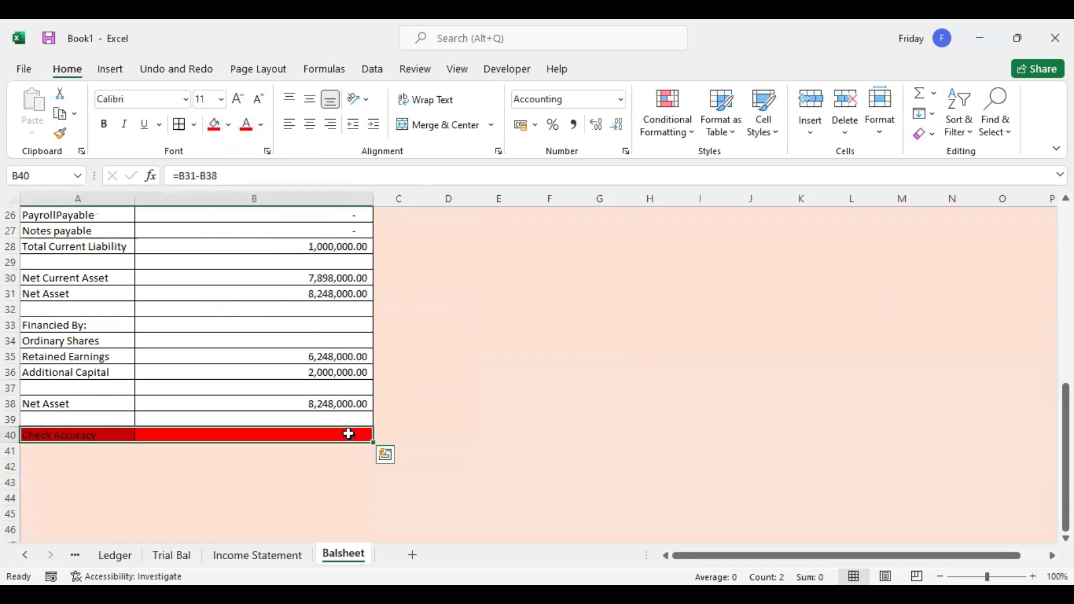
Step: Review the statement of financial position from the Check Accuracy row up to the ABC title
{"action": "left_click", "coordinate": [348, 433]}
{"action": "key", "text": "Up"}
{"action": "key", "text": "Up"}
{"action": "key", "text": "Up"}
{"action": "key", "text": "Up"}
{"action": "key", "text": "Up"}
{"action": "key", "text": "Up"}
{"action": "key", "text": "Up"}
{"action": "key", "text": "Up"}
{"action": "key", "text": "Up"}
{"action": "key", "text": "Up"}
{"action": "key", "text": "Up"}
{"action": "key", "text": "Up"}
{"action": "key", "text": "Up"}
{"action": "key", "text": "Up"}
{"action": "key", "text": "Up"}
{"action": "key", "text": "Up"}
{"action": "key", "text": "Up"}
{"action": "key", "text": "Up"}
{"action": "key", "text": "Up"}
{"action": "key", "text": "Up"}
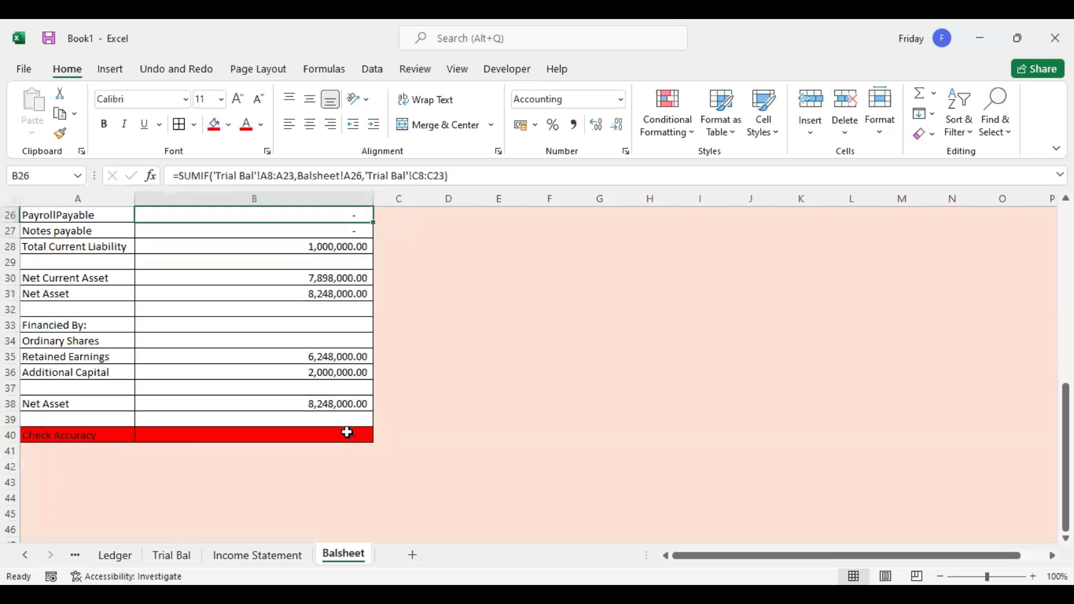
{"action": "key", "text": "Up"}
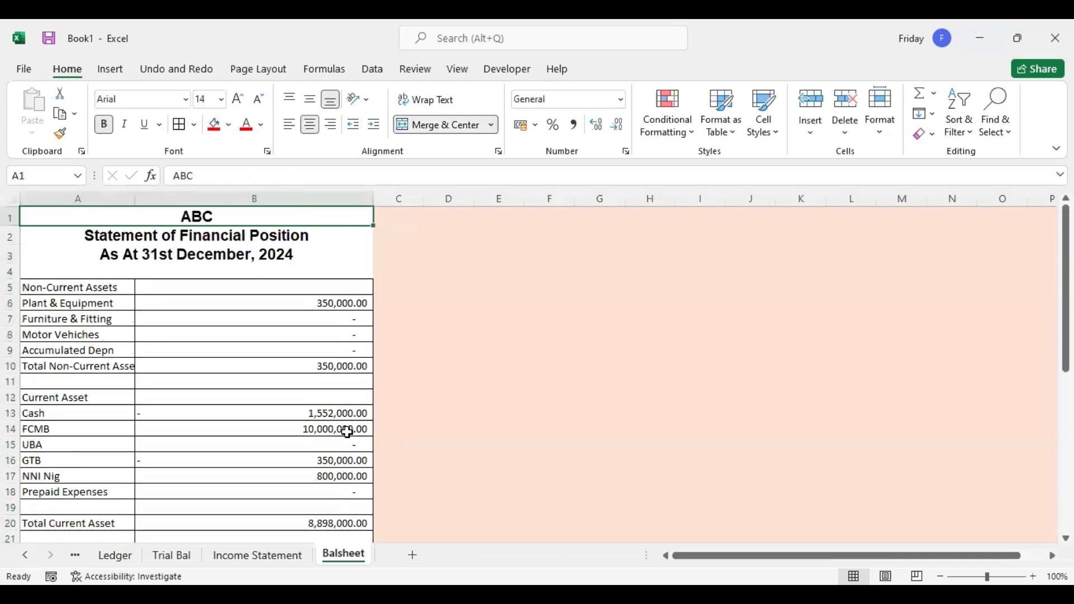
Step: Apply all borders to A5:B31 on the Income Statement sheet and hide that sheet's gridlines
{"action": "left_click", "coordinate": [282, 556]}
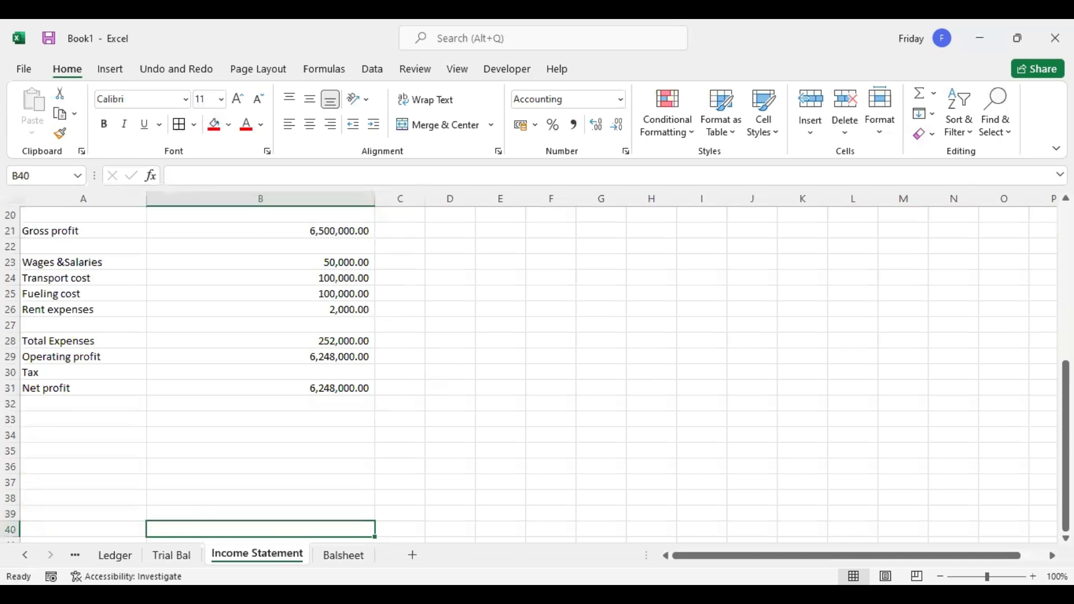
{"action": "scroll", "coordinate": [79, 276], "scroll_direction": "up", "scroll_amount": 7}
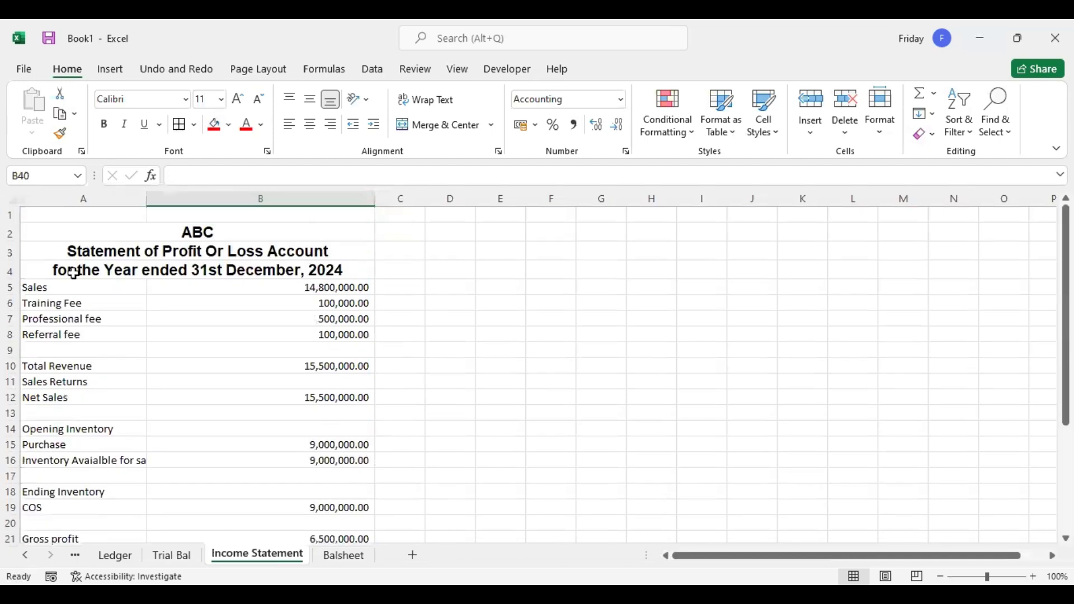
{"action": "left_click", "coordinate": [53, 285]}
{"action": "left_click_drag", "start_coordinate": [321, 312], "coordinate": [358, 513]}
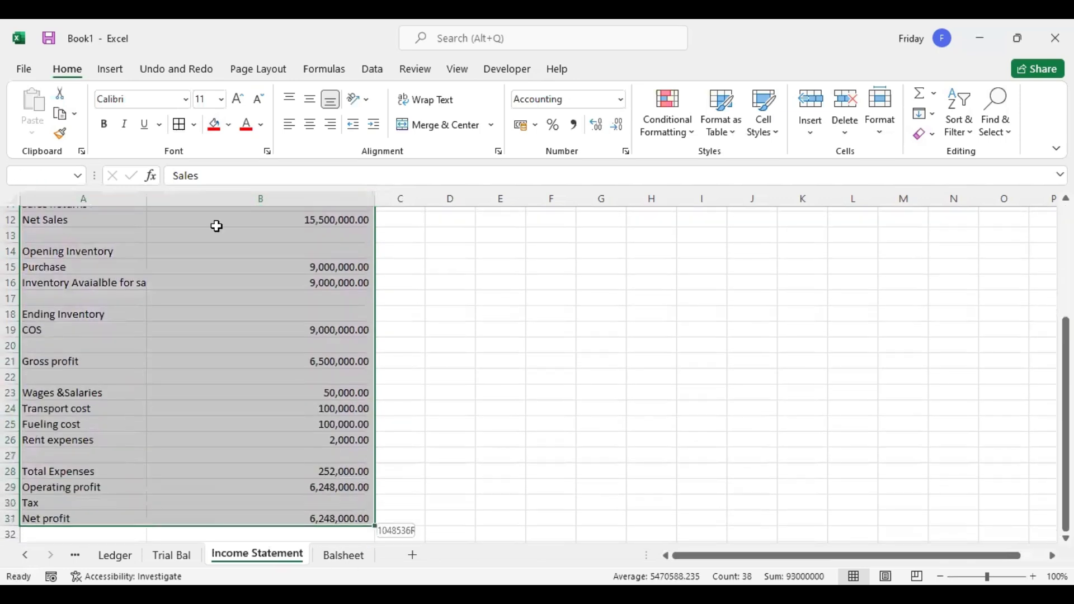
{"action": "scroll", "coordinate": [216, 225], "scroll_direction": "up", "scroll_amount": 4}
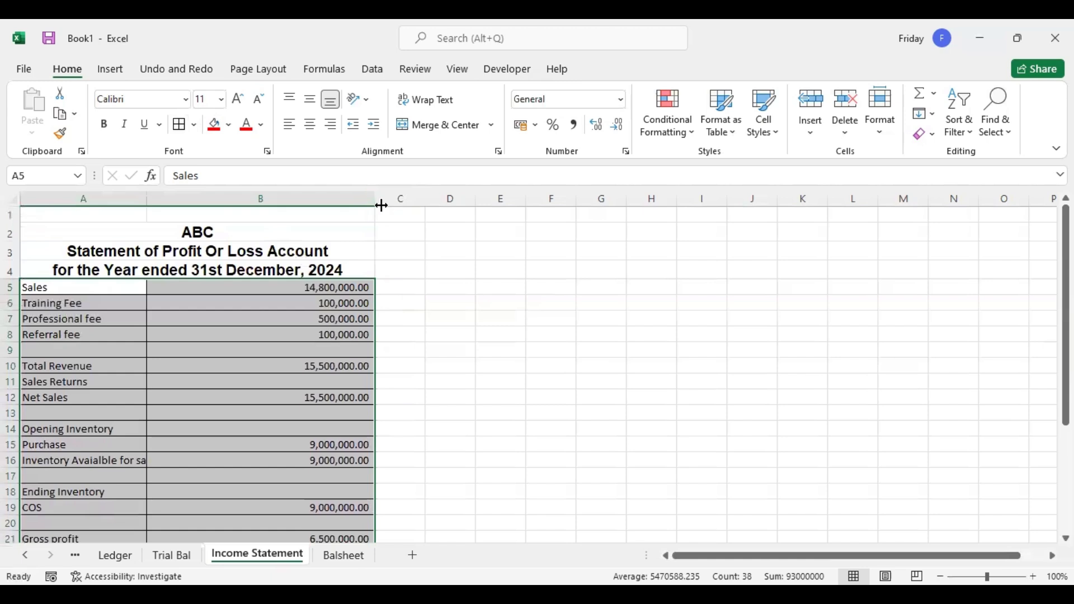
{"action": "left_click", "coordinate": [456, 68]}
{"action": "left_click", "coordinate": [218, 125]}
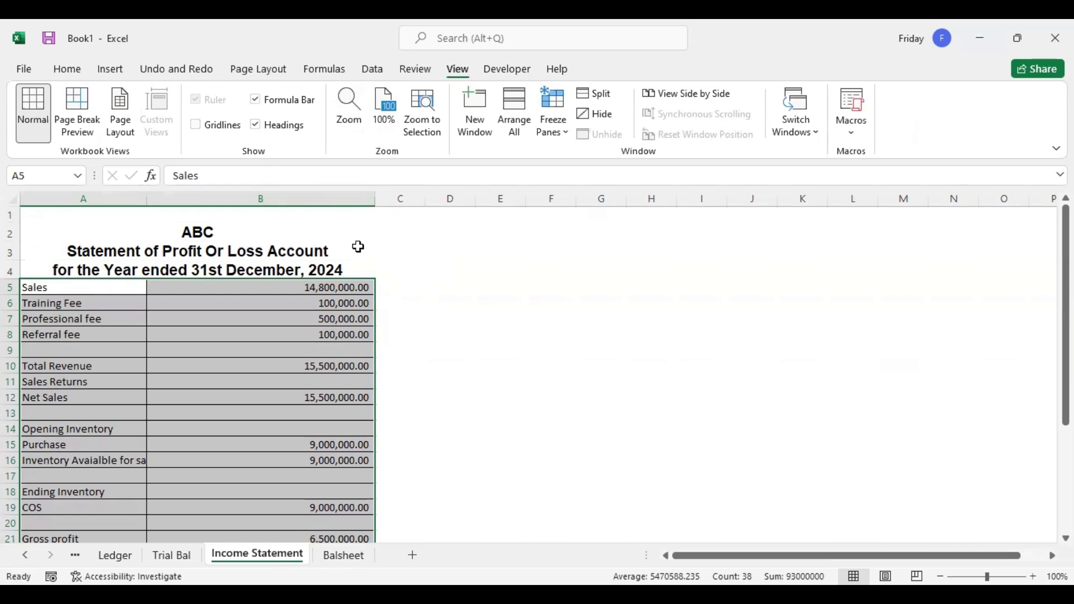
Step: Fill all columns of the Income Statement sheet from C to the last column with light orange
{"action": "left_click", "coordinate": [391, 198]}
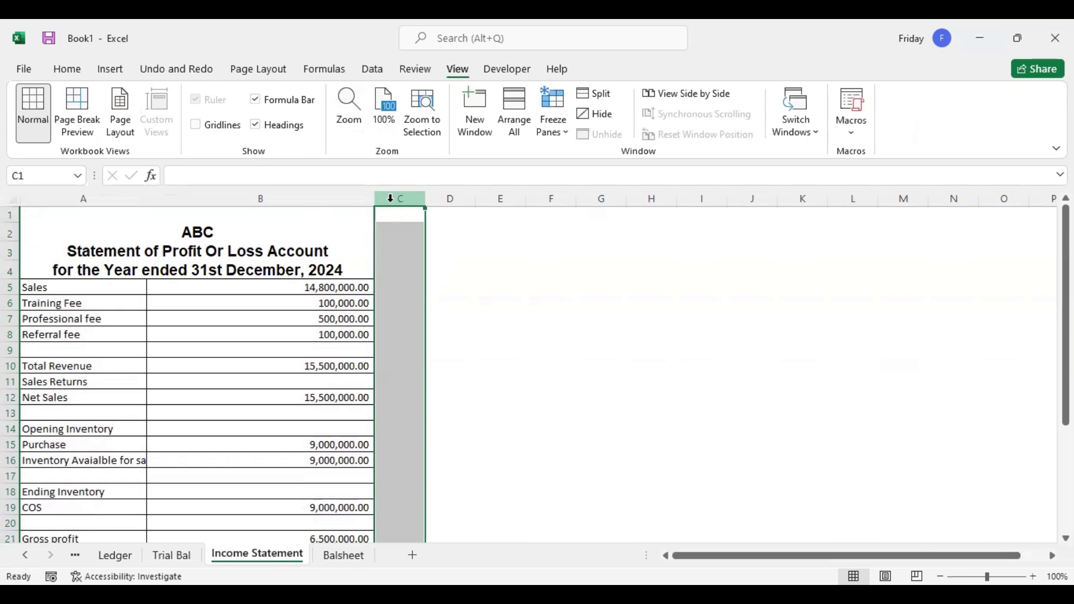
{"action": "key", "text": "ctrl+shift+Right"}
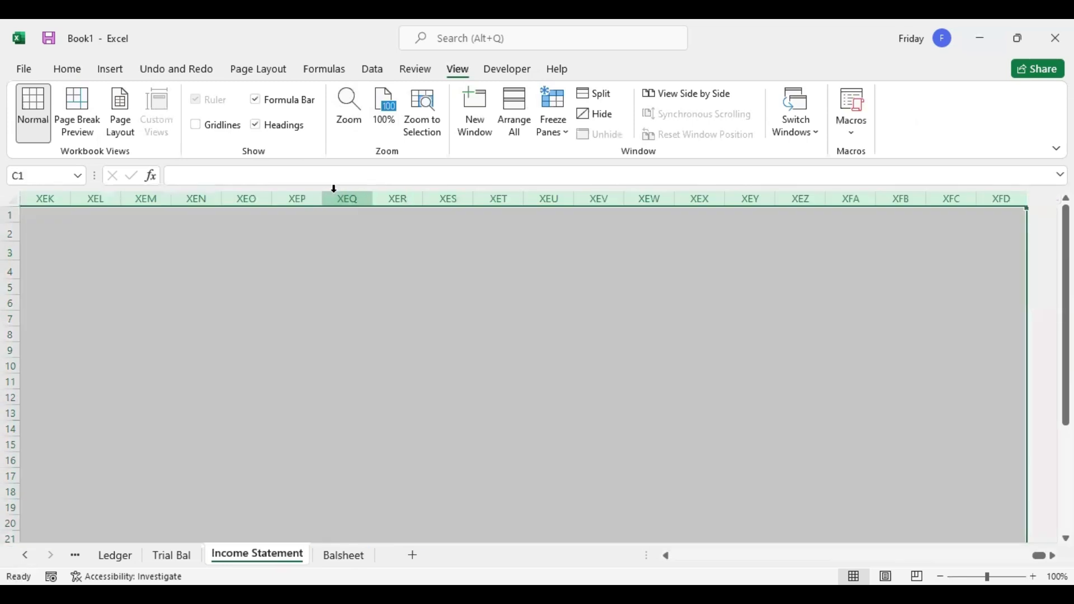
{"action": "left_click", "coordinate": [80, 75]}
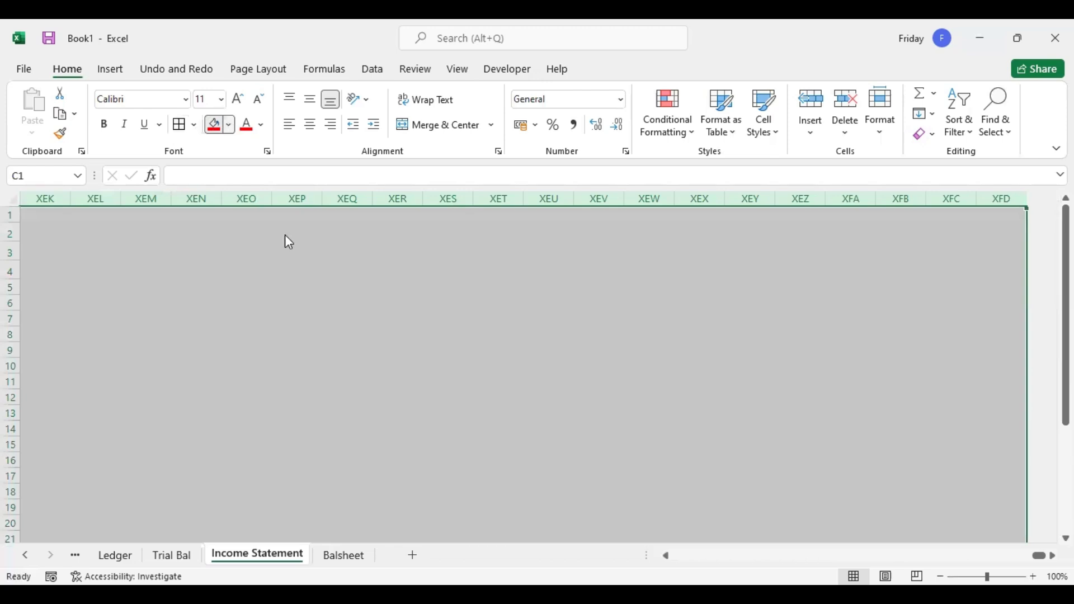
{"action": "left_click", "coordinate": [228, 124]}
{"action": "left_click", "coordinate": [282, 186]}
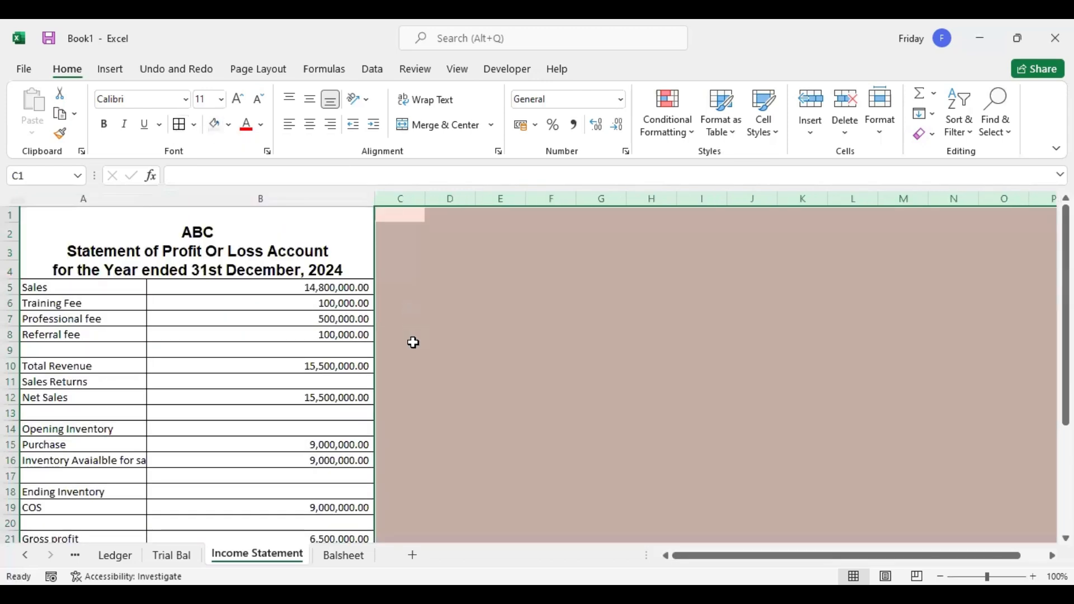
Step: Fill all Income Statement rows from 32 to the end of the sheet with the same light orange
{"action": "scroll", "coordinate": [532, 370], "scroll_direction": "down", "scroll_amount": 3}
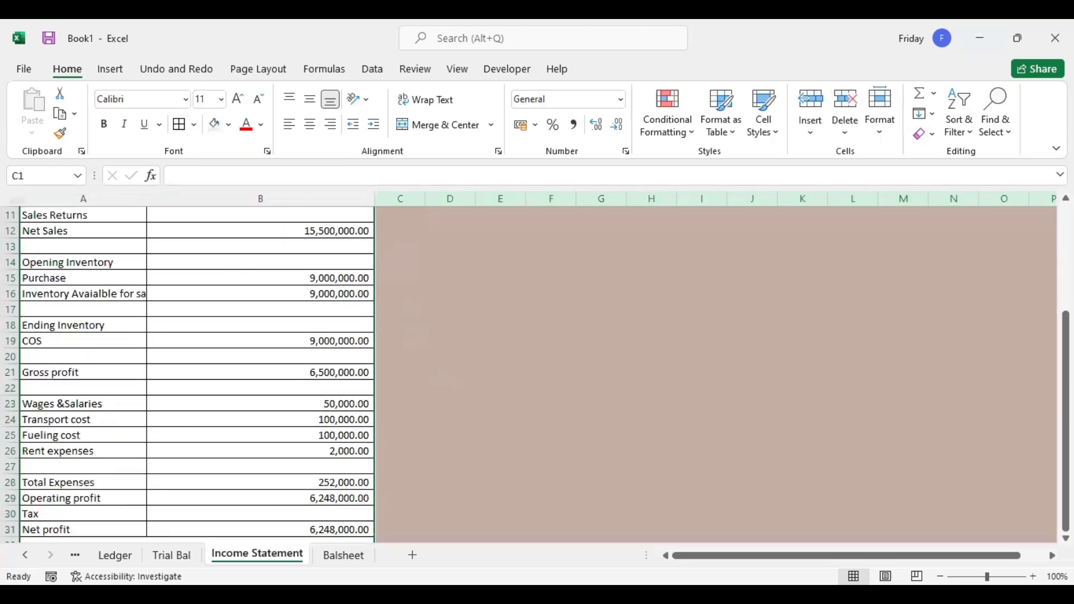
{"action": "scroll", "coordinate": [372, 521], "scroll_direction": "down", "scroll_amount": 3}
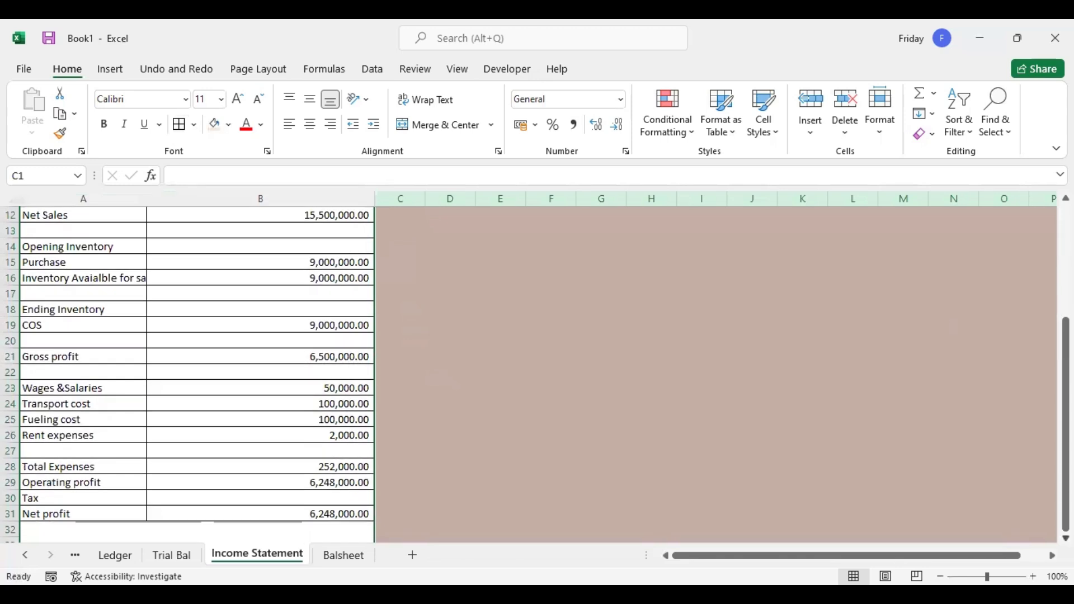
{"action": "left_click", "coordinate": [34, 437]}
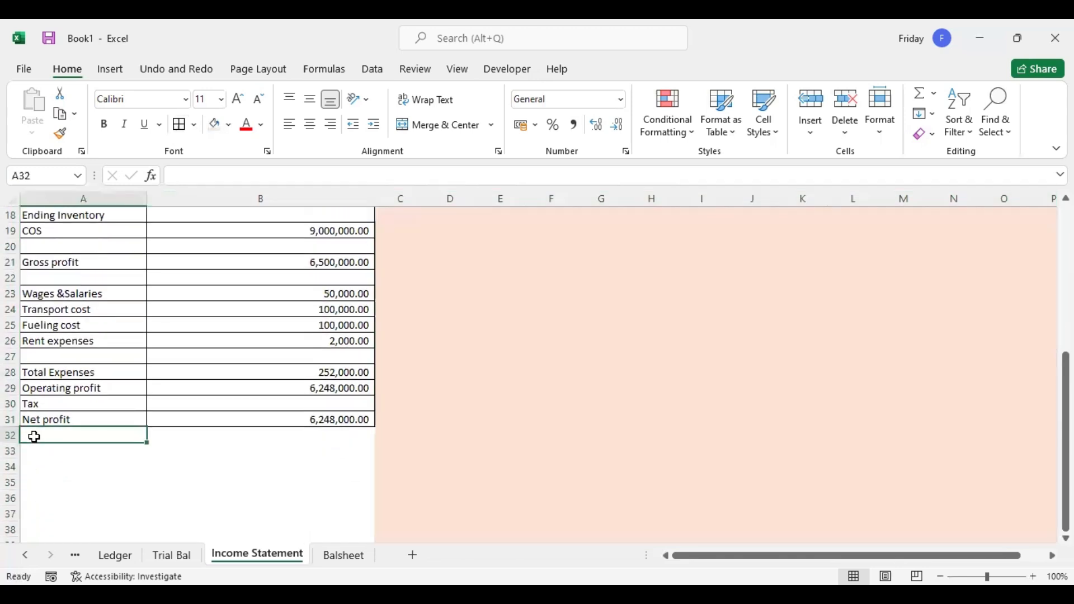
{"action": "left_click", "coordinate": [11, 436]}
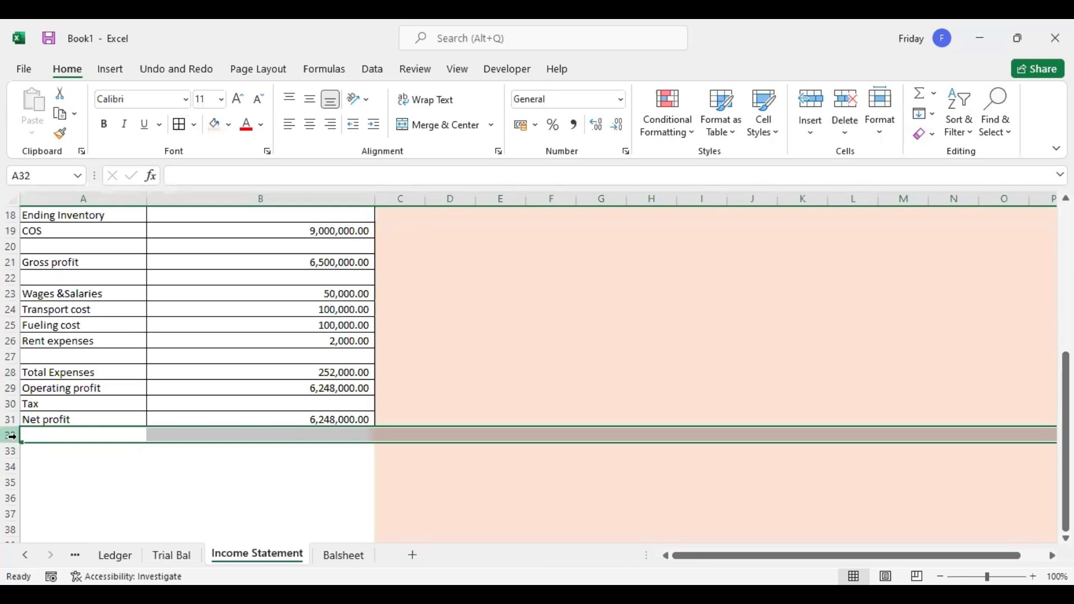
{"action": "key", "text": "ctrl+shift+Down"}
{"action": "left_click", "coordinate": [218, 126]}
{"action": "key", "text": "ctrl+BackSpace"}
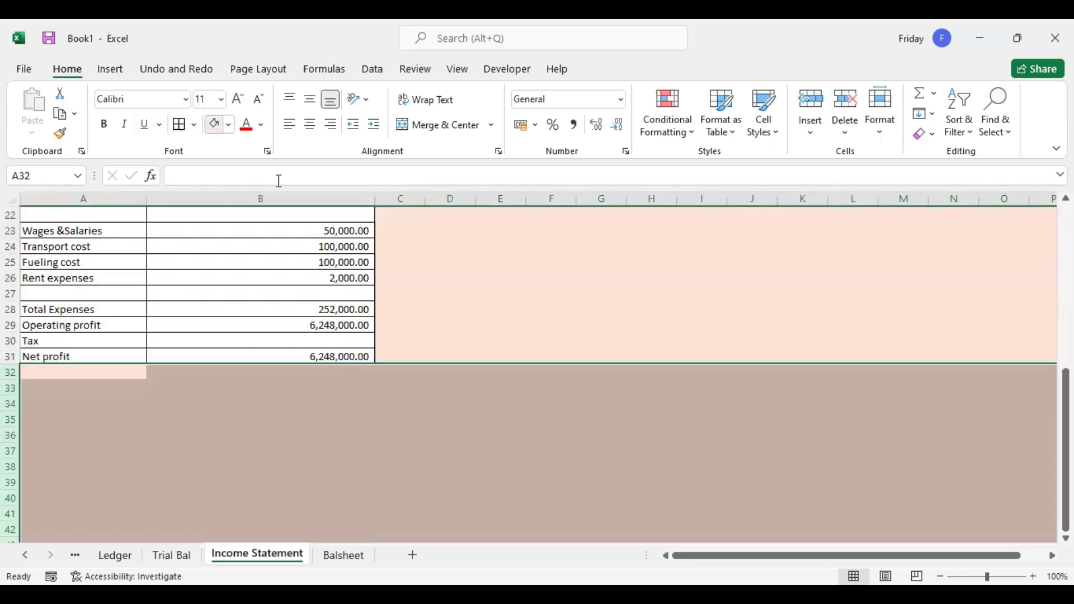
{"action": "left_click", "coordinate": [451, 311]}
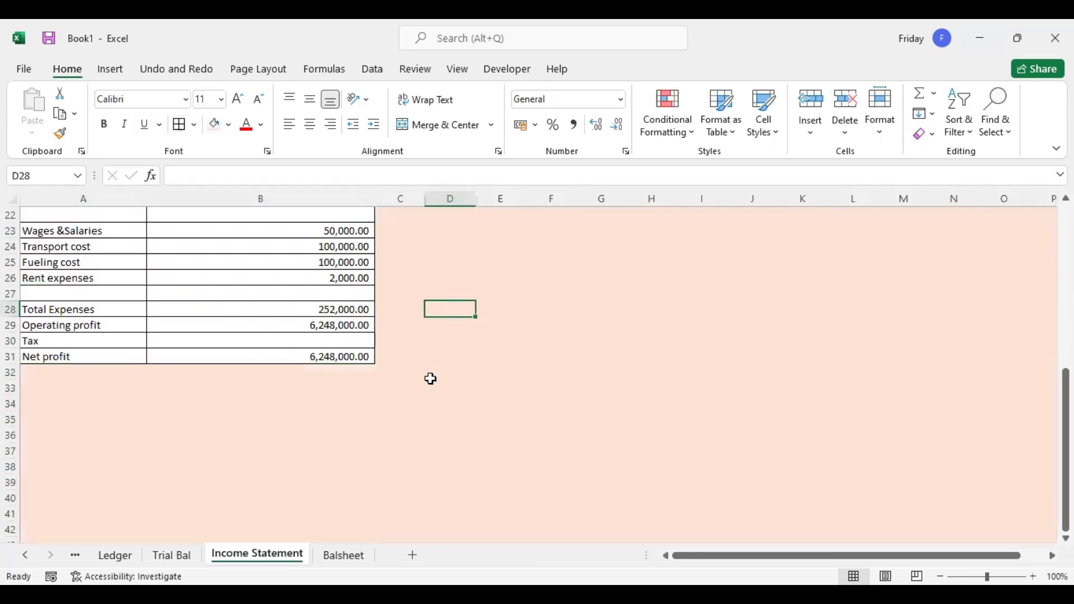
Step: On the Journal sheet, enter 2000000 as the debit of the 20 February 2025 Cash entry in row 31
{"action": "left_click", "coordinate": [172, 555]}
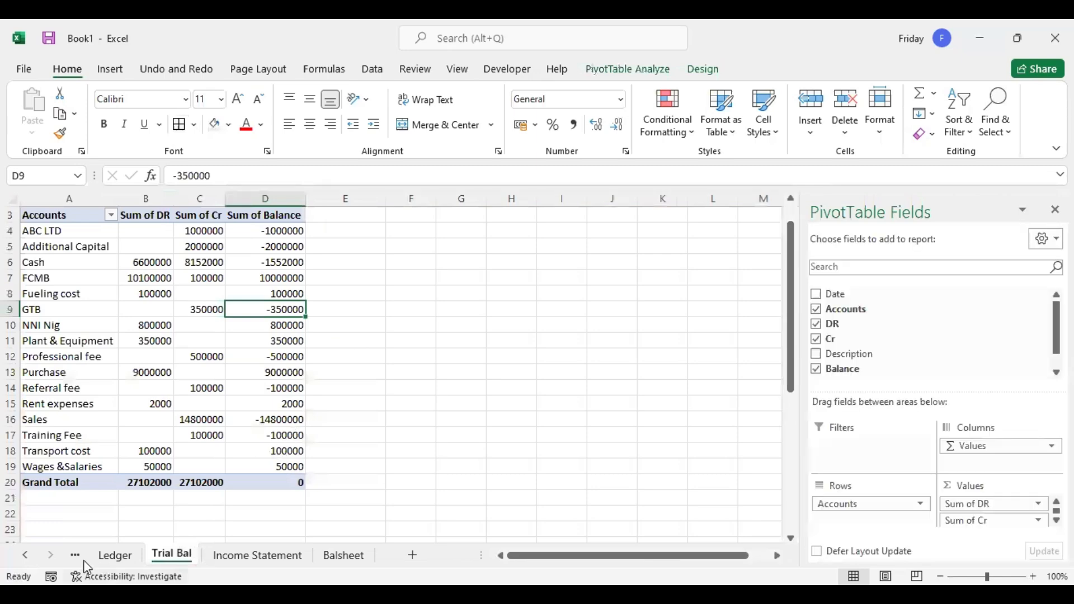
{"action": "left_click", "coordinate": [112, 562]}
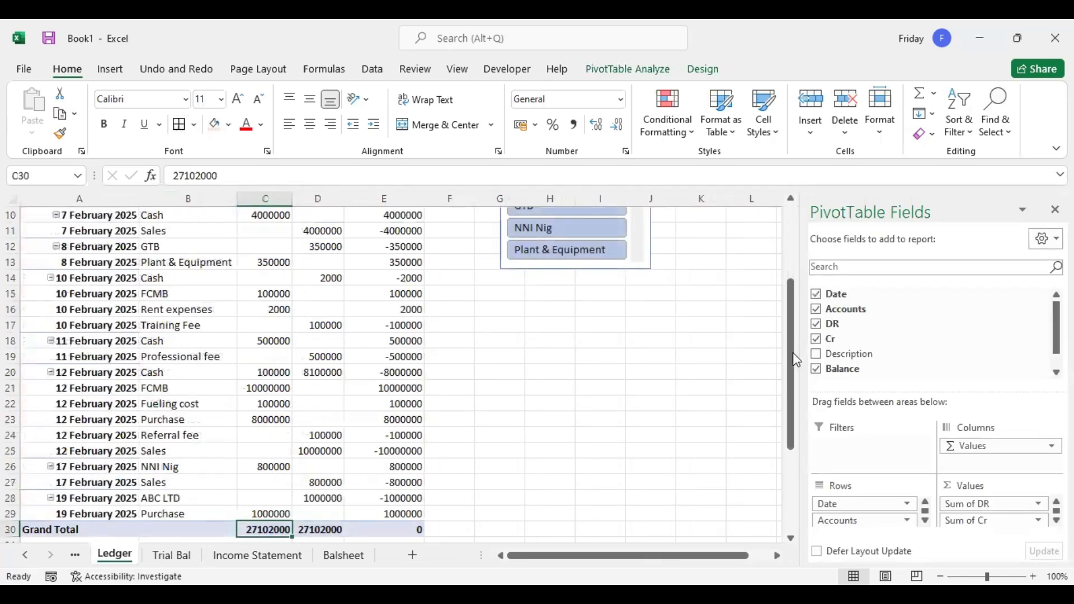
{"action": "key", "text": "ctrl+Page_Up"}
{"action": "left_click", "coordinate": [272, 472]}
{"action": "left_click", "coordinate": [265, 481]}
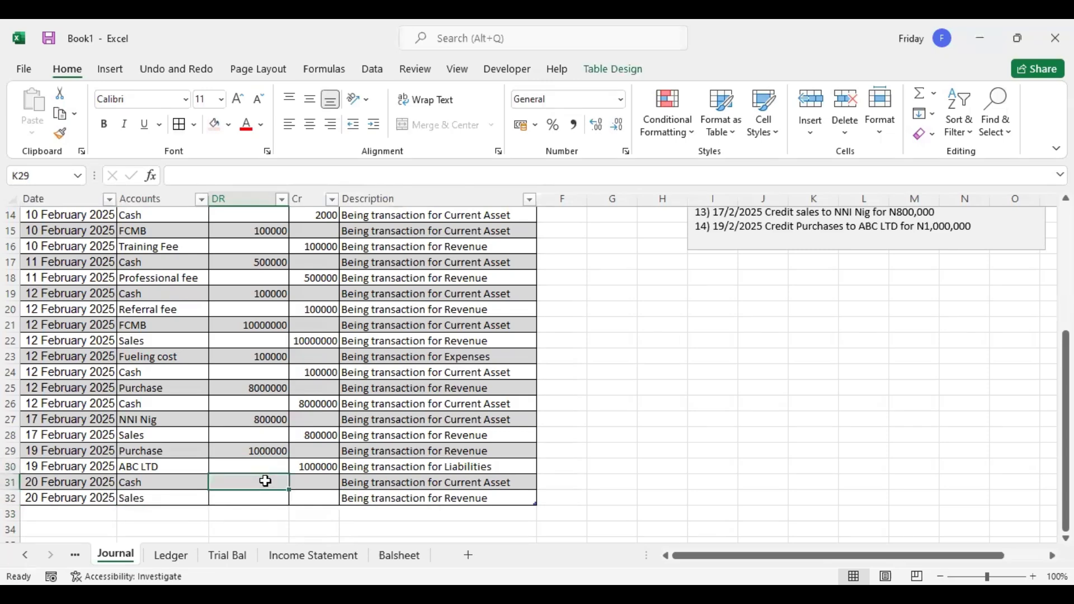
{"action": "type", "text": "2000000"}
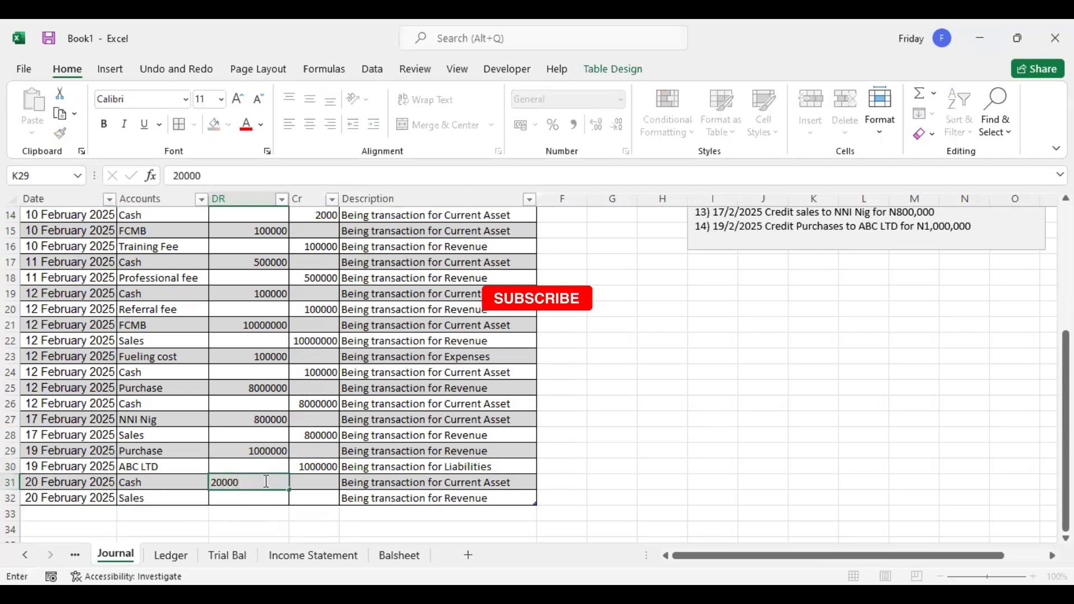
{"action": "key", "text": "Return"}
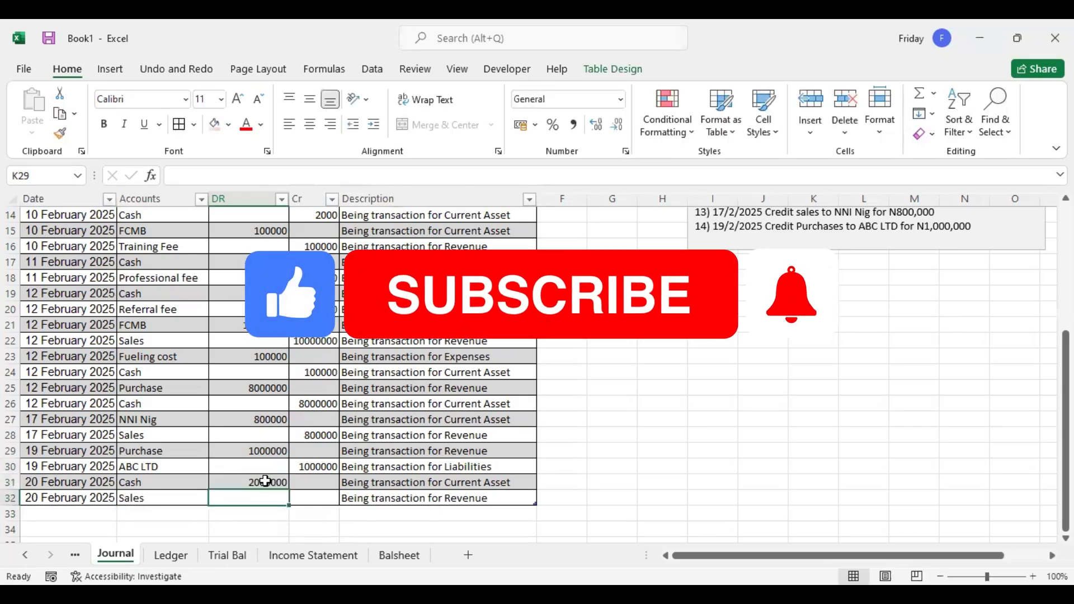
Step: Change the debit of the 20 February 2025 Cash entry to 20000000
{"action": "left_click", "coordinate": [266, 482]}
{"action": "type", "text": "1000"}
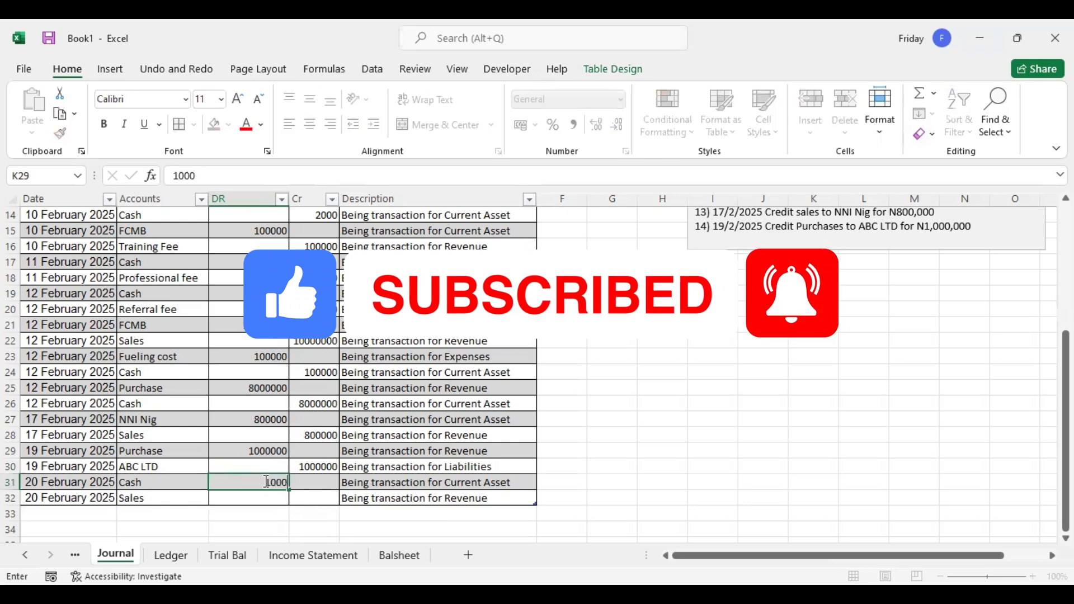
{"action": "key", "text": "BackSpace"}
{"action": "key", "text": "BackSpace"}
{"action": "key", "text": "BackSpace"}
{"action": "type", "text": "20000000"}
{"action": "key", "text": "Return"}
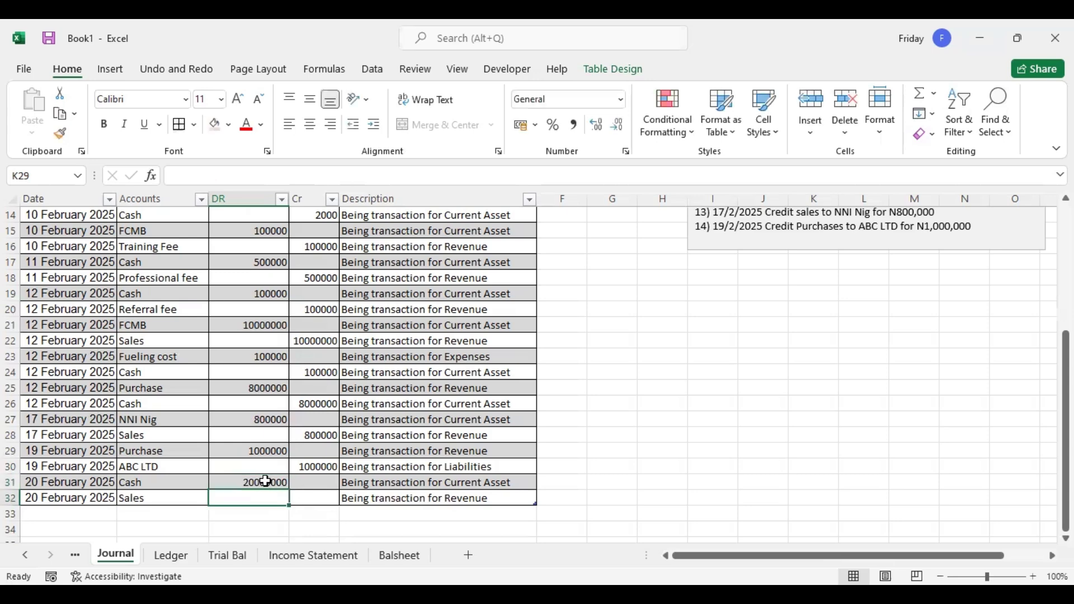
Step: Enter 20000000 as the credit of the 20 February 2025 Sales entry in row 32
{"action": "left_click", "coordinate": [306, 499]}
{"action": "type", "text": "20"}
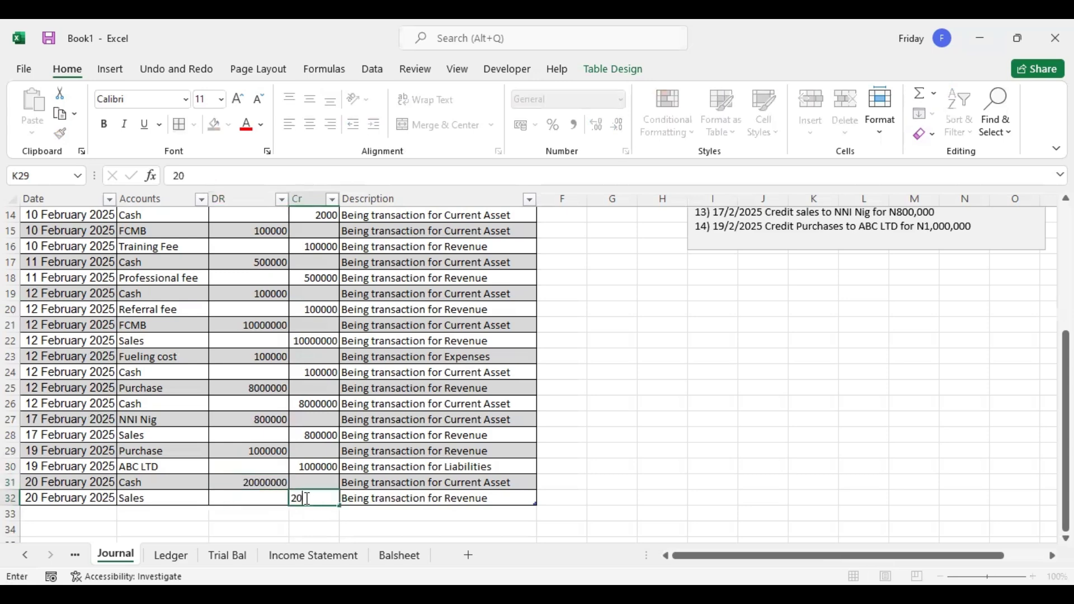
{"action": "type", "text": "000000"}
{"action": "key", "text": "Return"}
{"action": "left_click", "coordinate": [318, 493]}
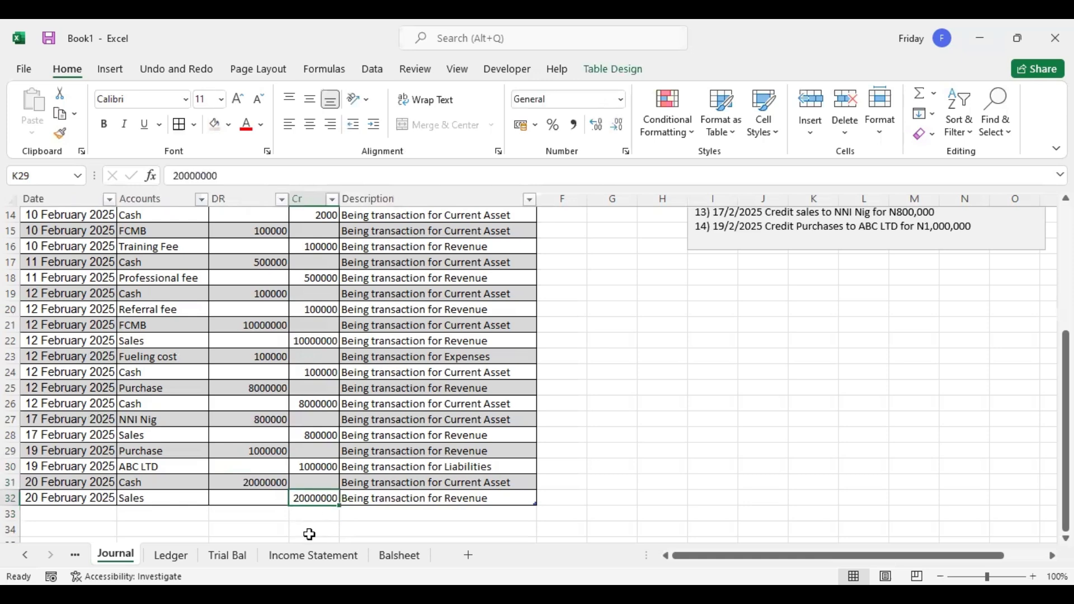
Step: Refresh all pivot tables from the Ledger sheet so they include the 20 February 2025 Cash and Sales journal entries
{"action": "left_click", "coordinate": [170, 556]}
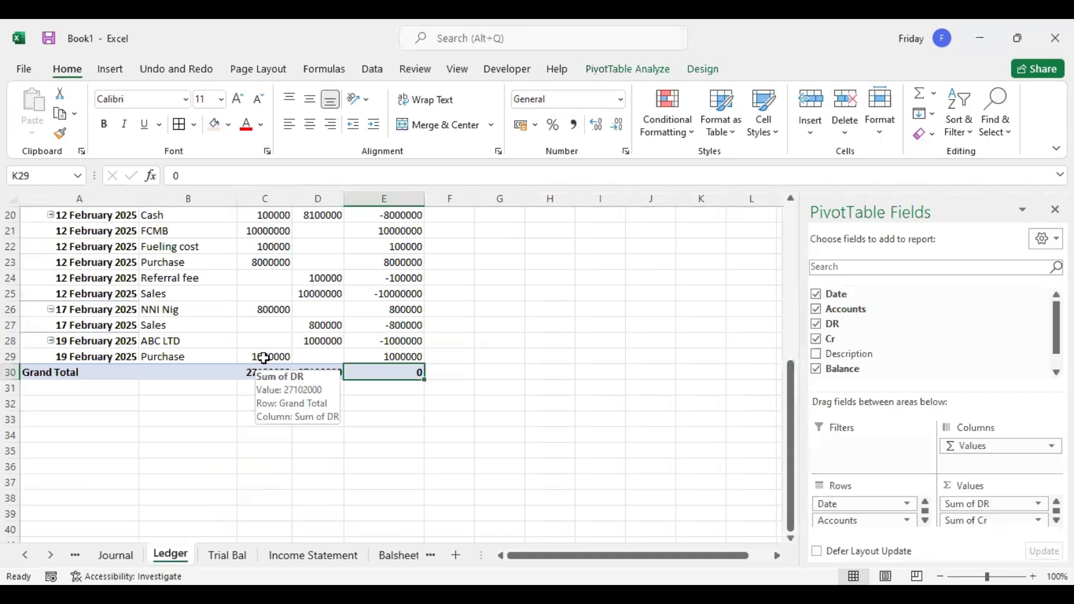
{"action": "left_click", "coordinate": [380, 292]}
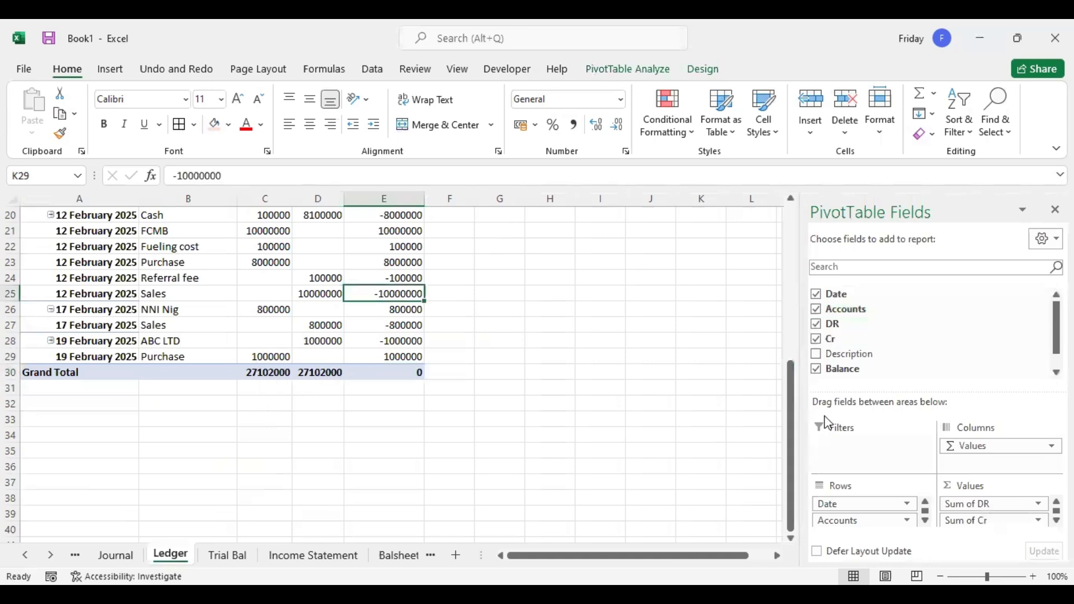
{"action": "left_click_drag", "start_coordinate": [791, 403], "coordinate": [797, 235]}
{"action": "left_click", "coordinate": [324, 329]}
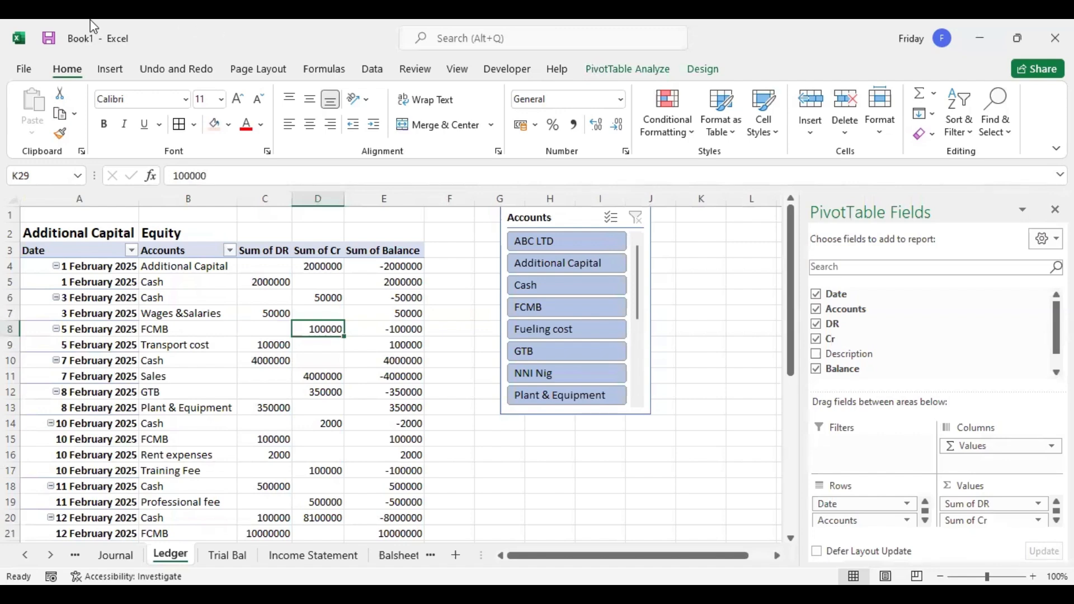
{"action": "left_click", "coordinate": [626, 69]}
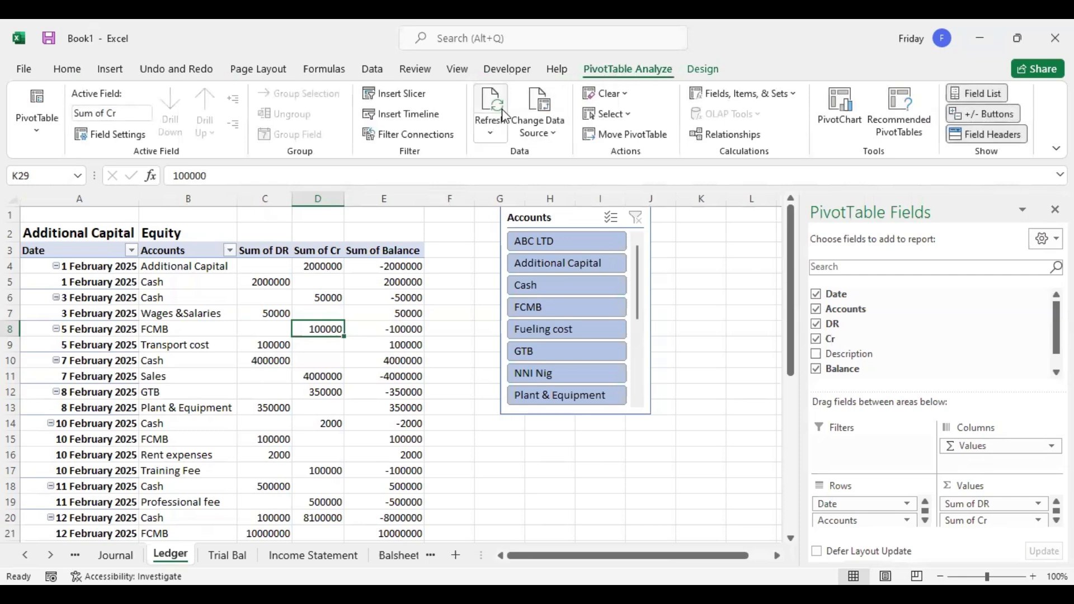
{"action": "left_click", "coordinate": [492, 137]}
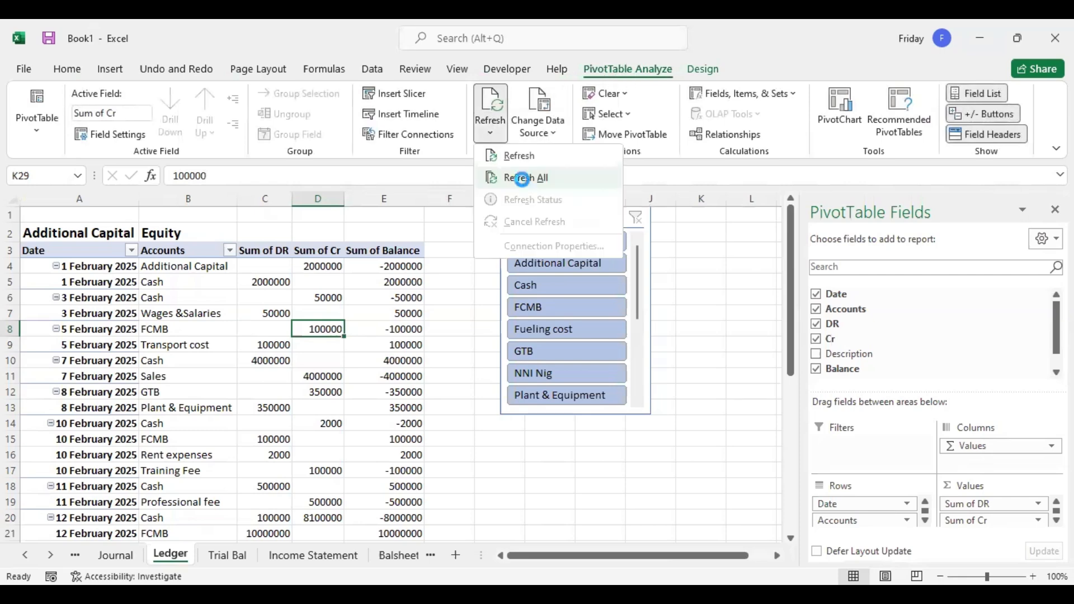
{"action": "left_click", "coordinate": [513, 176]}
{"action": "left_click_drag", "start_coordinate": [795, 281], "coordinate": [795, 385]}
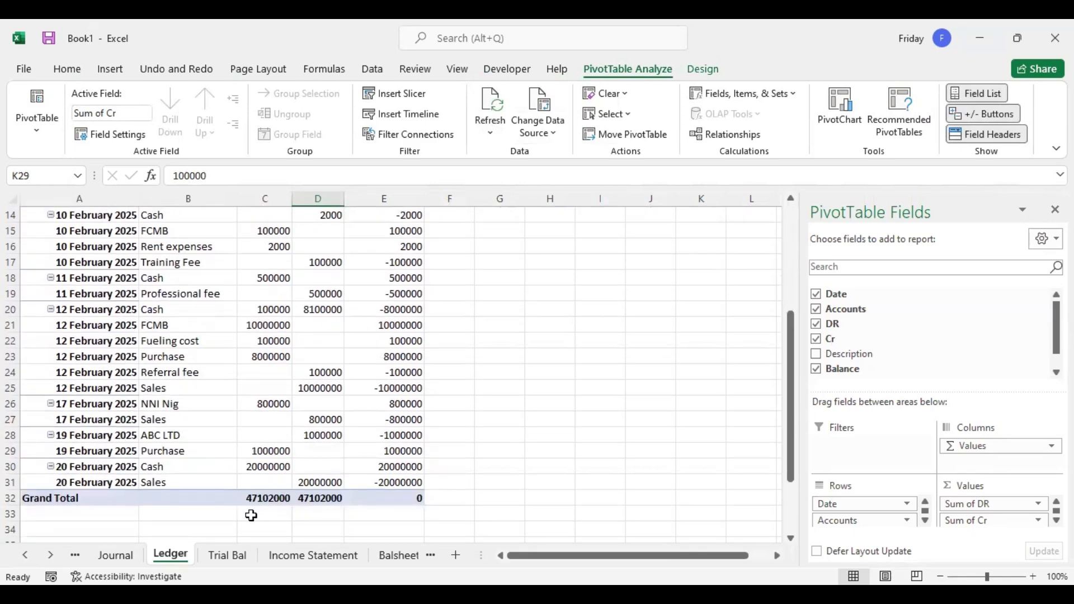
Step: Examine the refreshed Trial Bal sheet and the Income Statement from Sales down to Net profit
{"action": "left_click", "coordinate": [234, 557]}
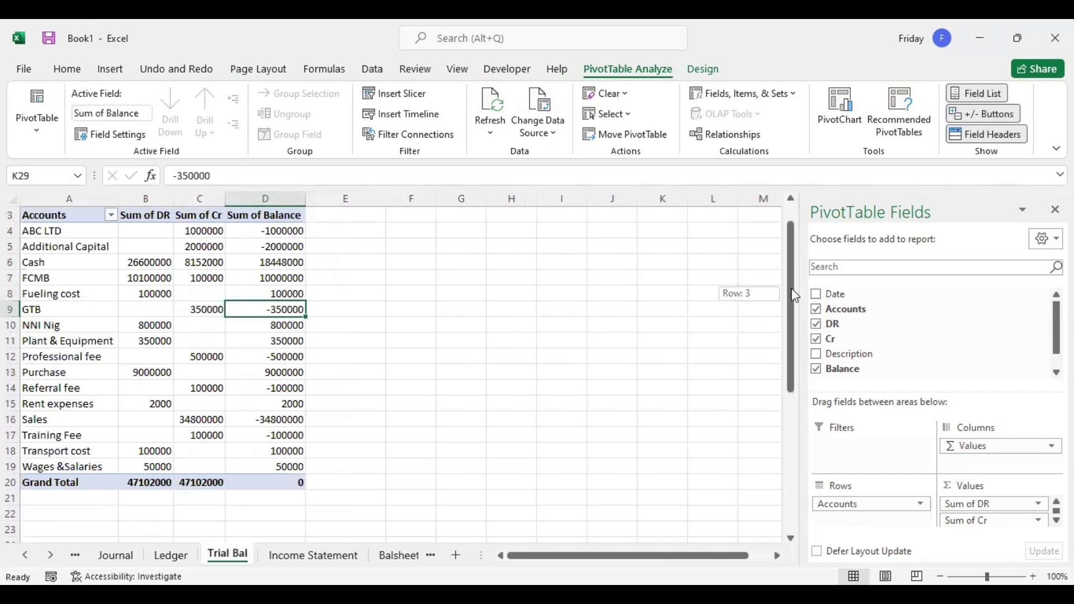
{"action": "scroll", "coordinate": [794, 300], "scroll_direction": "up", "scroll_amount": 1}
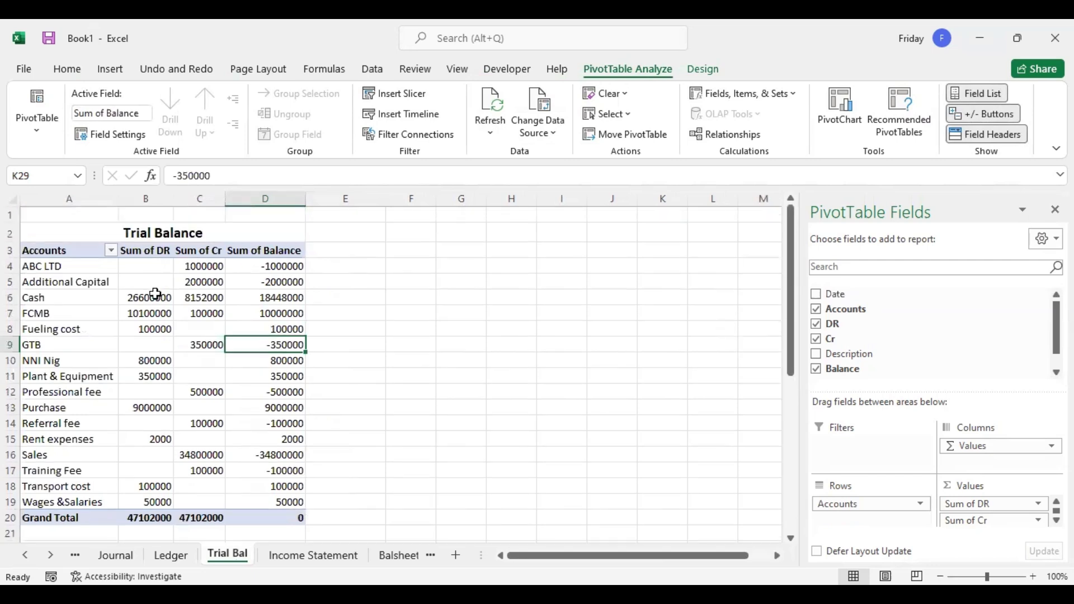
{"action": "mouse_move", "coordinate": [155, 294]}
{"action": "left_click", "coordinate": [293, 556]}
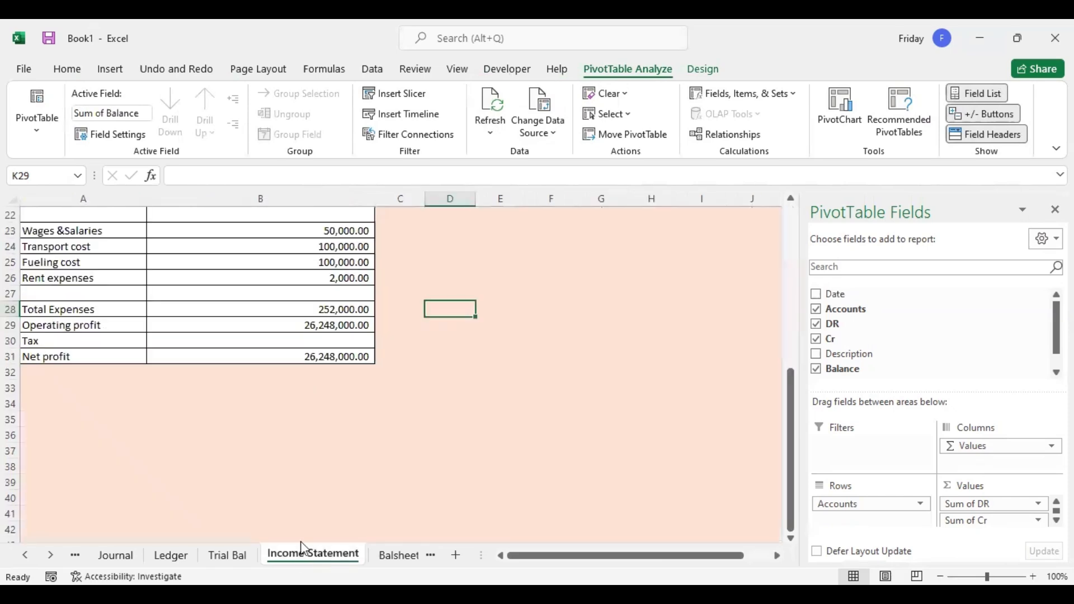
{"action": "left_click_drag", "start_coordinate": [1066, 391], "coordinate": [981, 214]}
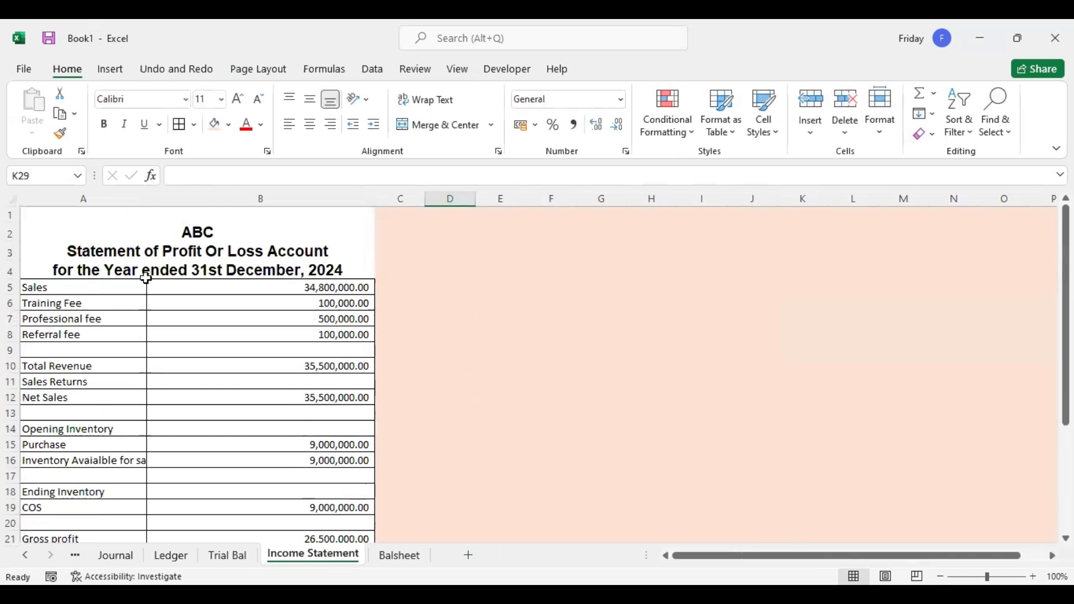
{"action": "left_click_drag", "start_coordinate": [1066, 226], "coordinate": [1065, 333]}
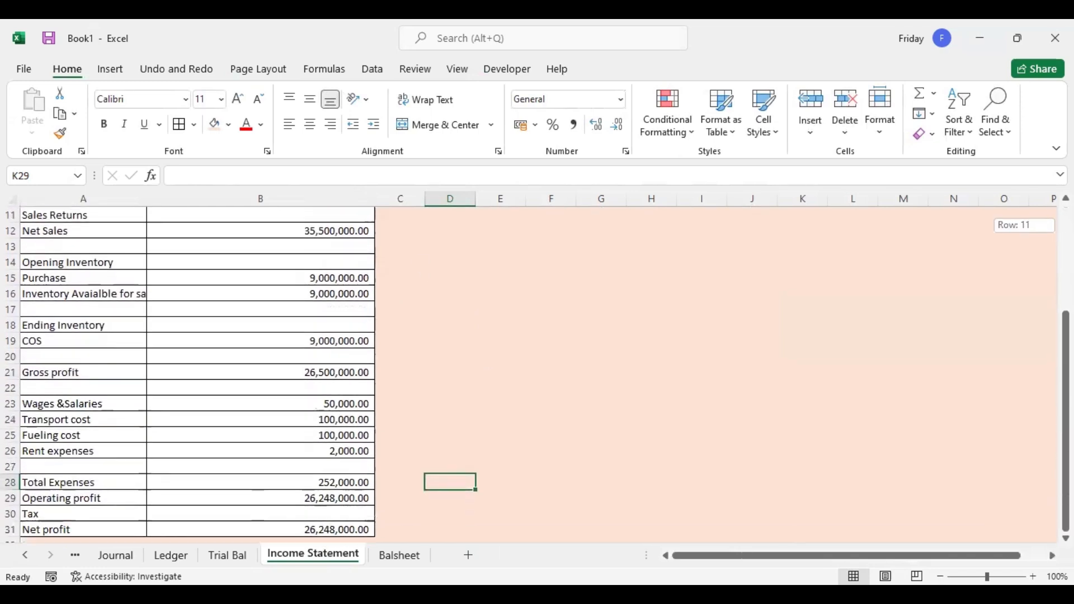
{"action": "left_click", "coordinate": [255, 525]}
{"action": "scroll", "coordinate": [257, 524], "scroll_direction": "down", "scroll_amount": 1}
{"action": "left_click", "coordinate": [259, 525]}
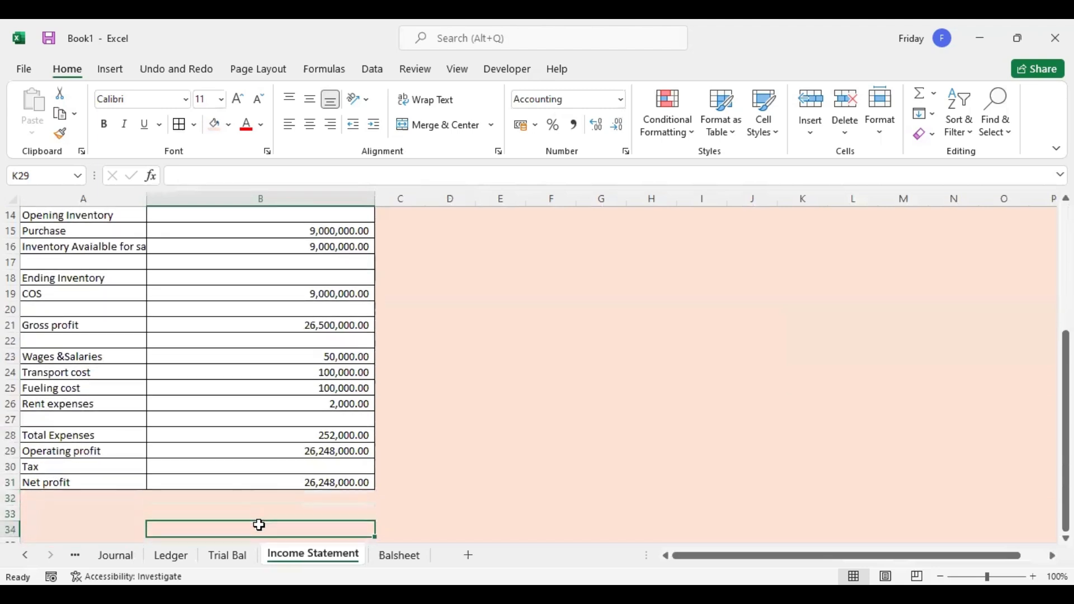
Step: Review the statement of financial position on the Balsheet sheet down to the Check Accuracy formula in row 40
{"action": "left_click", "coordinate": [401, 560]}
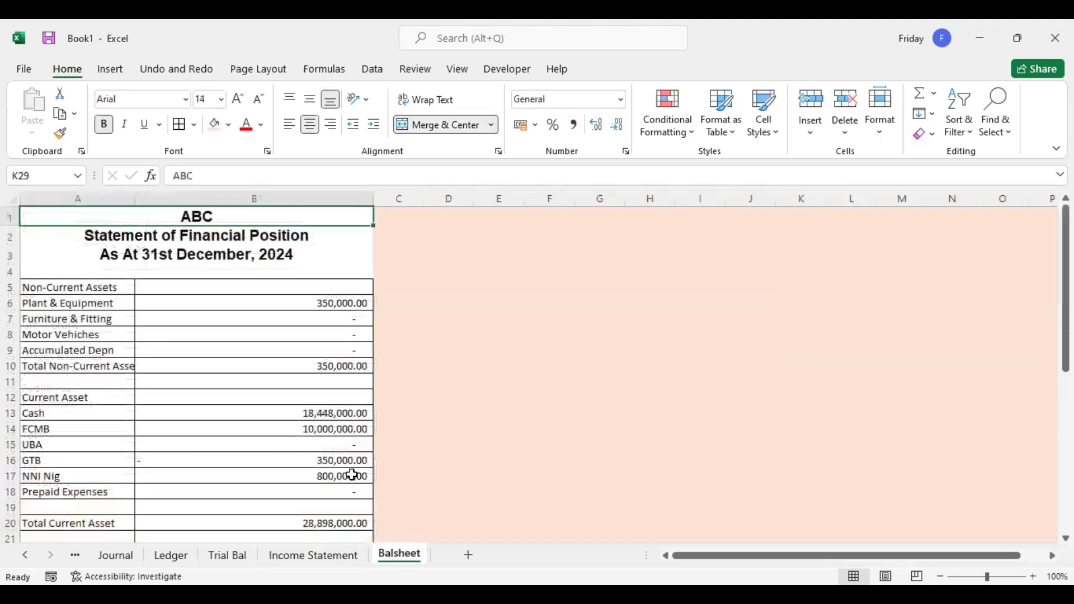
{"action": "left_click_drag", "start_coordinate": [1066, 301], "coordinate": [1066, 430]}
{"action": "left_click", "coordinate": [327, 464]}
{"action": "key", "text": "Down"}
{"action": "key", "text": "Down"}
{"action": "key", "text": "Down"}
{"action": "key", "text": "Down"}
{"action": "key", "text": "Down"}
{"action": "key", "text": "Down"}
{"action": "key", "text": "Down"}
{"action": "key", "text": "Down"}
{"action": "key", "text": "Down"}
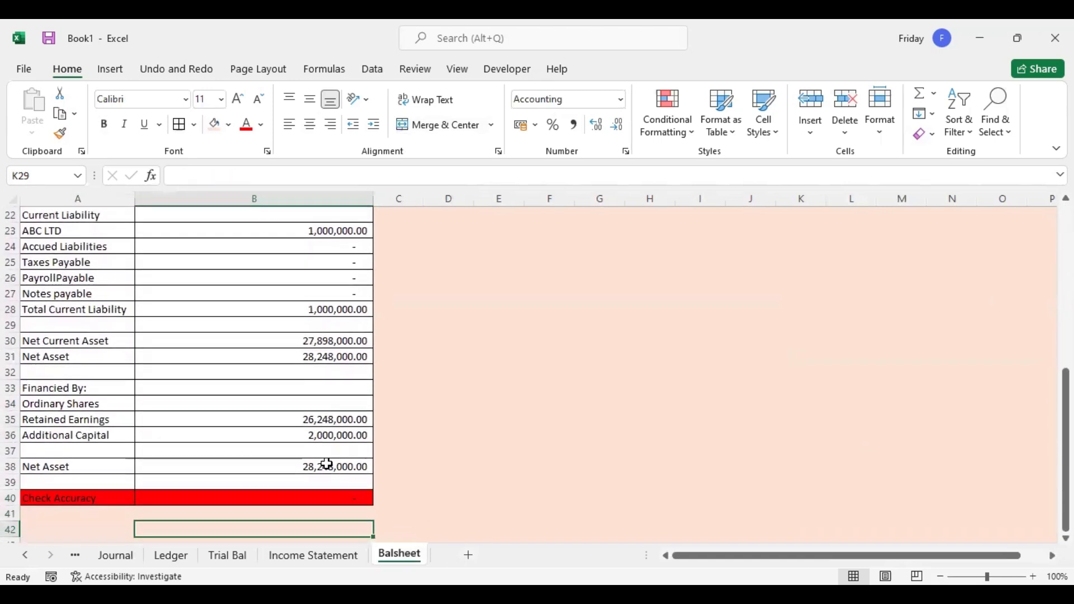
{"action": "left_click", "coordinate": [327, 500]}
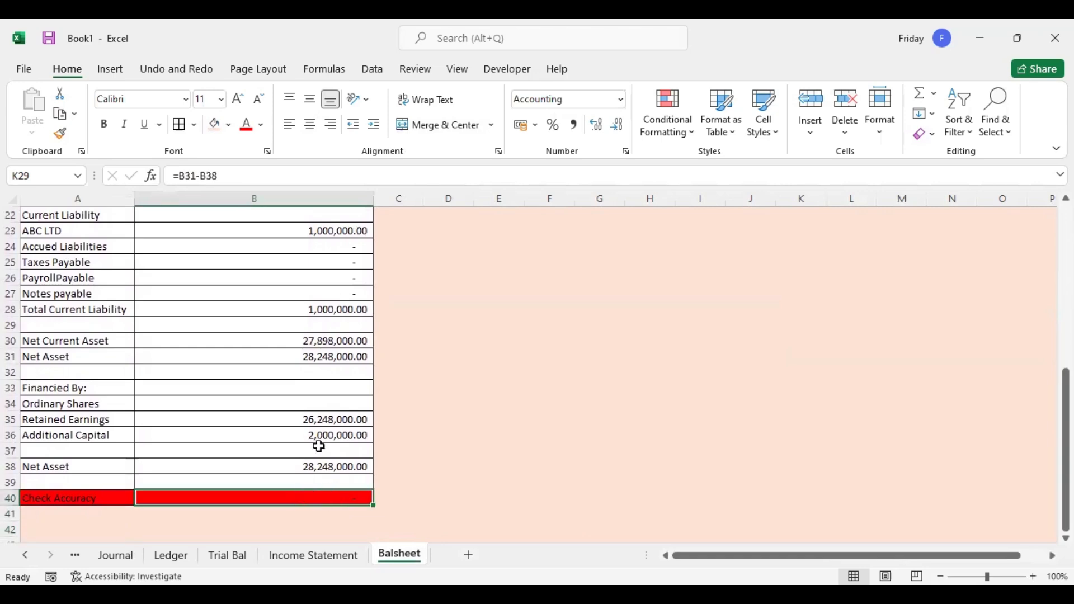
Step: Recheck the 20 February 2025 entries on the Journal and Ledger sheets, and return to the Balsheet sheet
{"action": "left_click", "coordinate": [112, 554]}
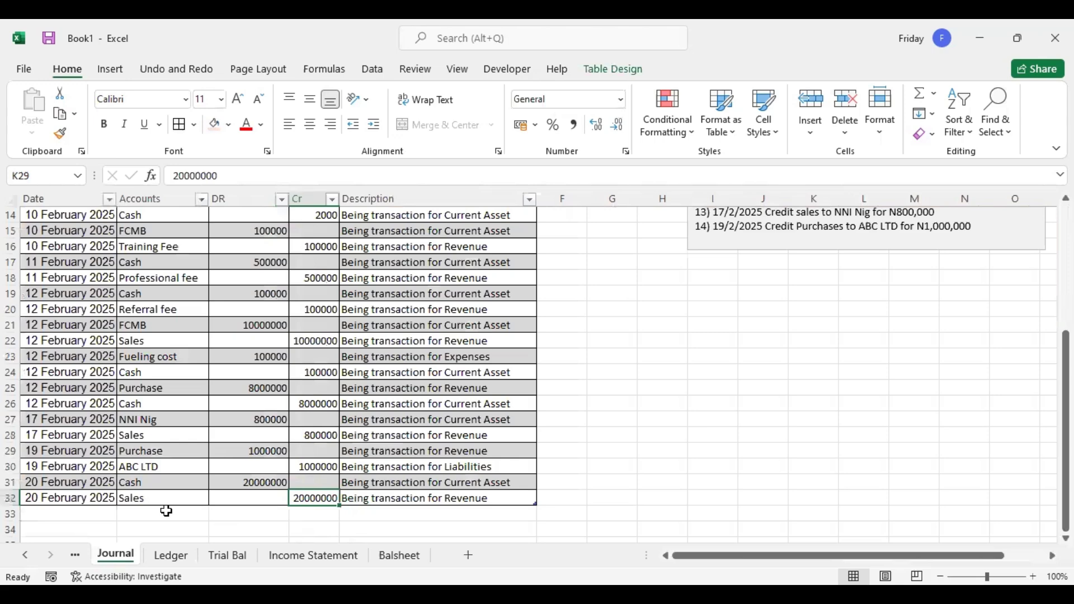
{"action": "left_click", "coordinate": [182, 560]}
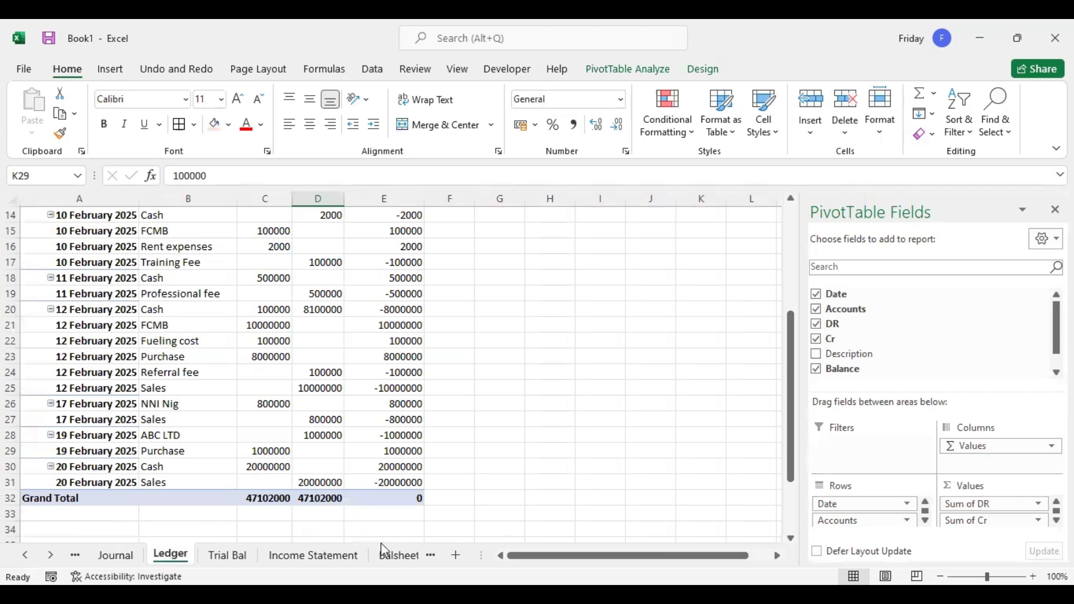
{"action": "left_click", "coordinate": [398, 555]}
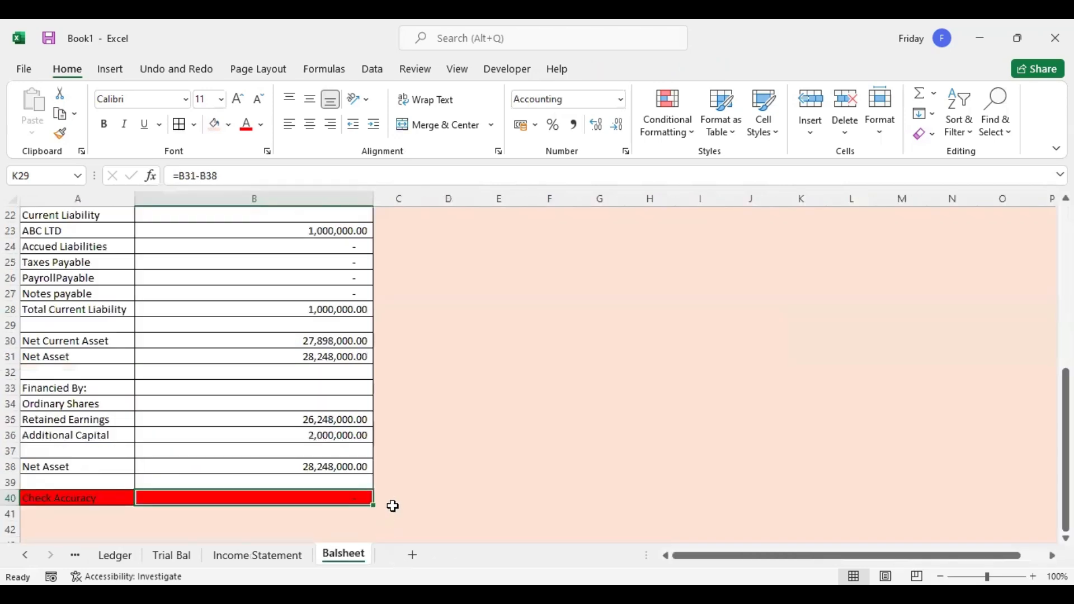